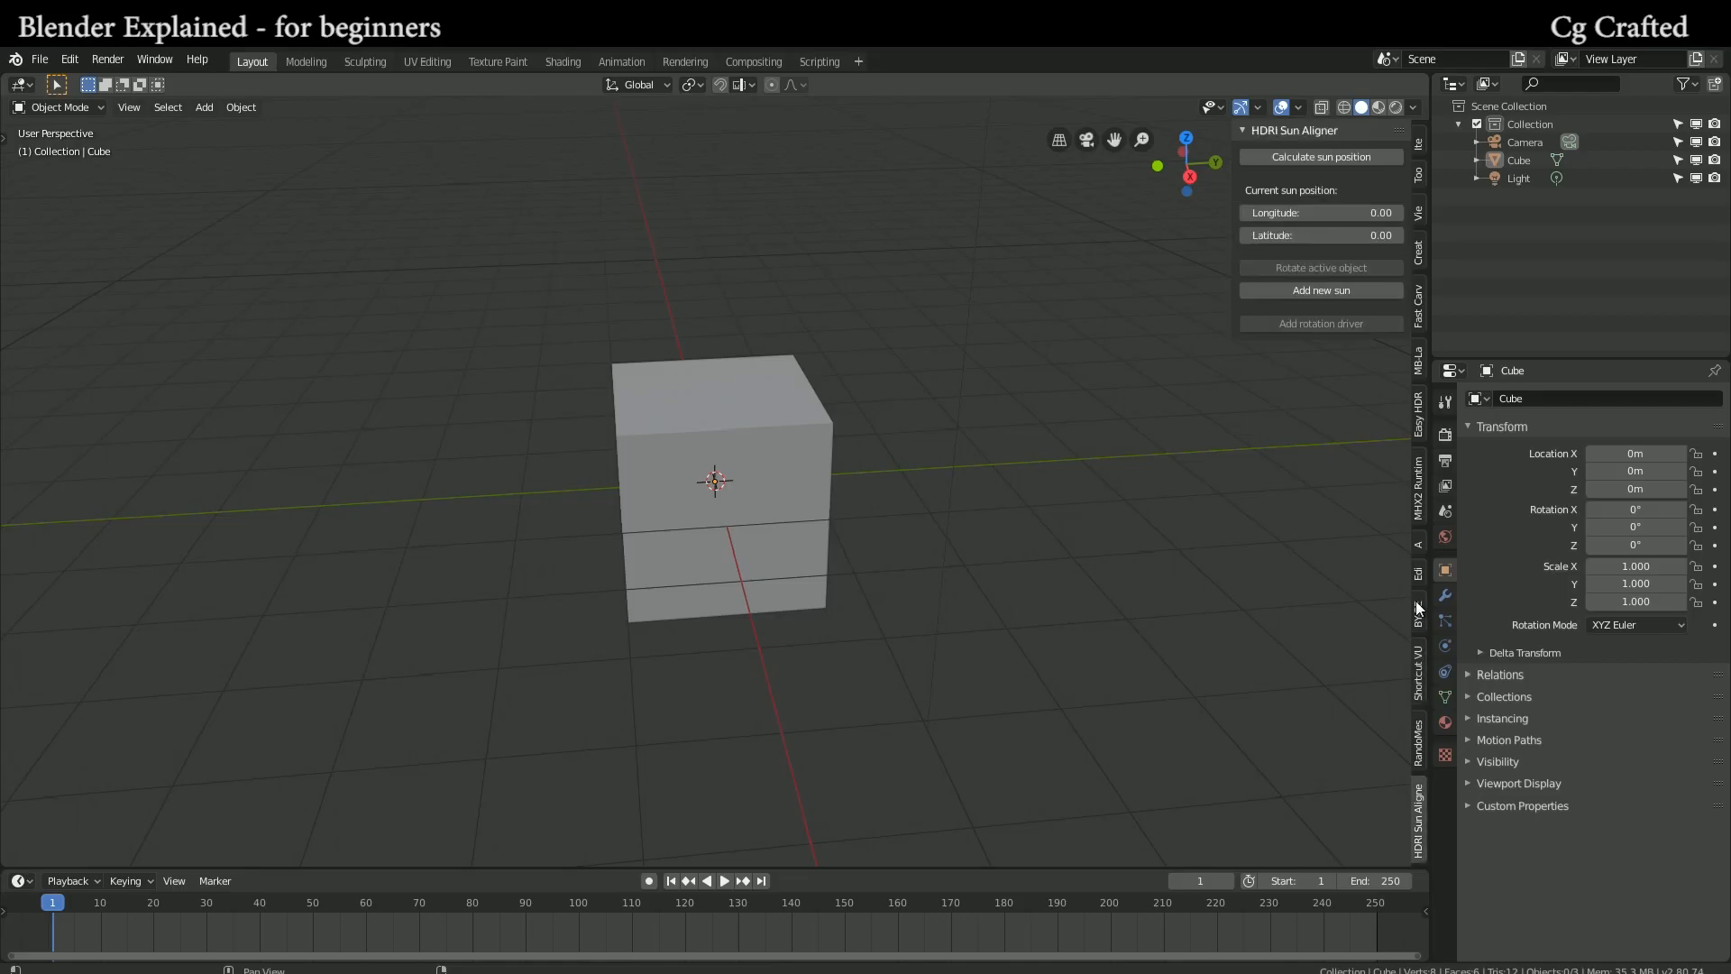
# Start the Shortcut VUr on-screen keystroke display and hide the sidebar
pyautogui.click(1417, 609)
pyautogui.click(1272, 157)
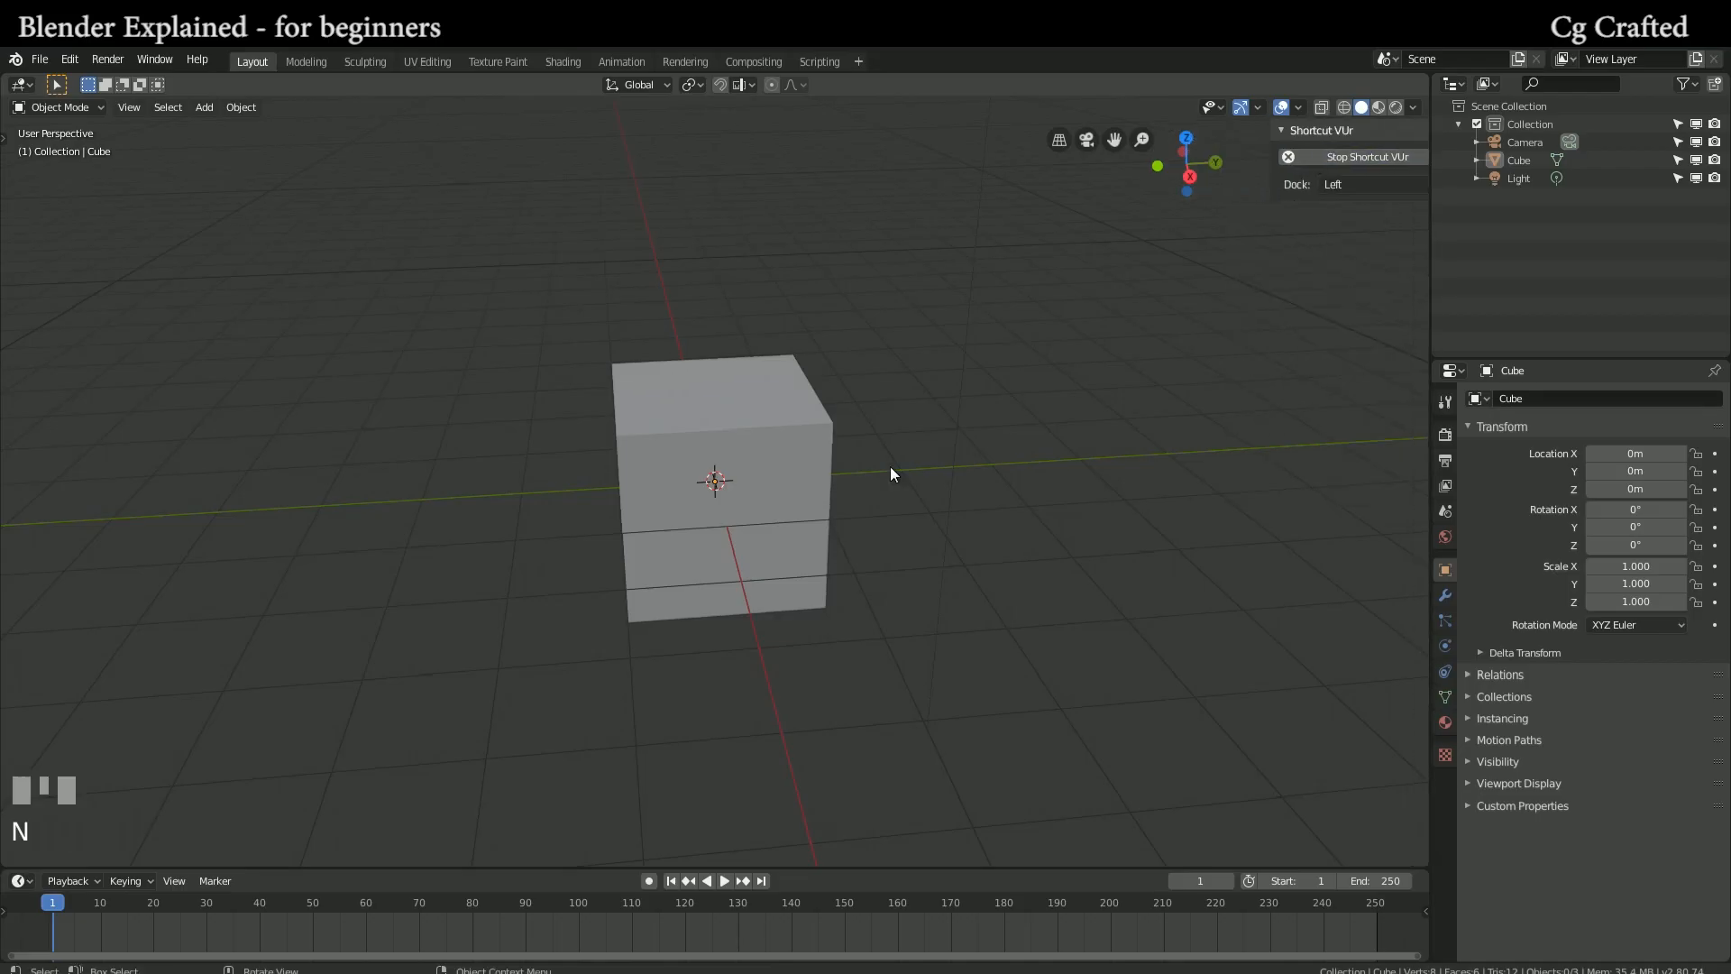
pyautogui.press('n')
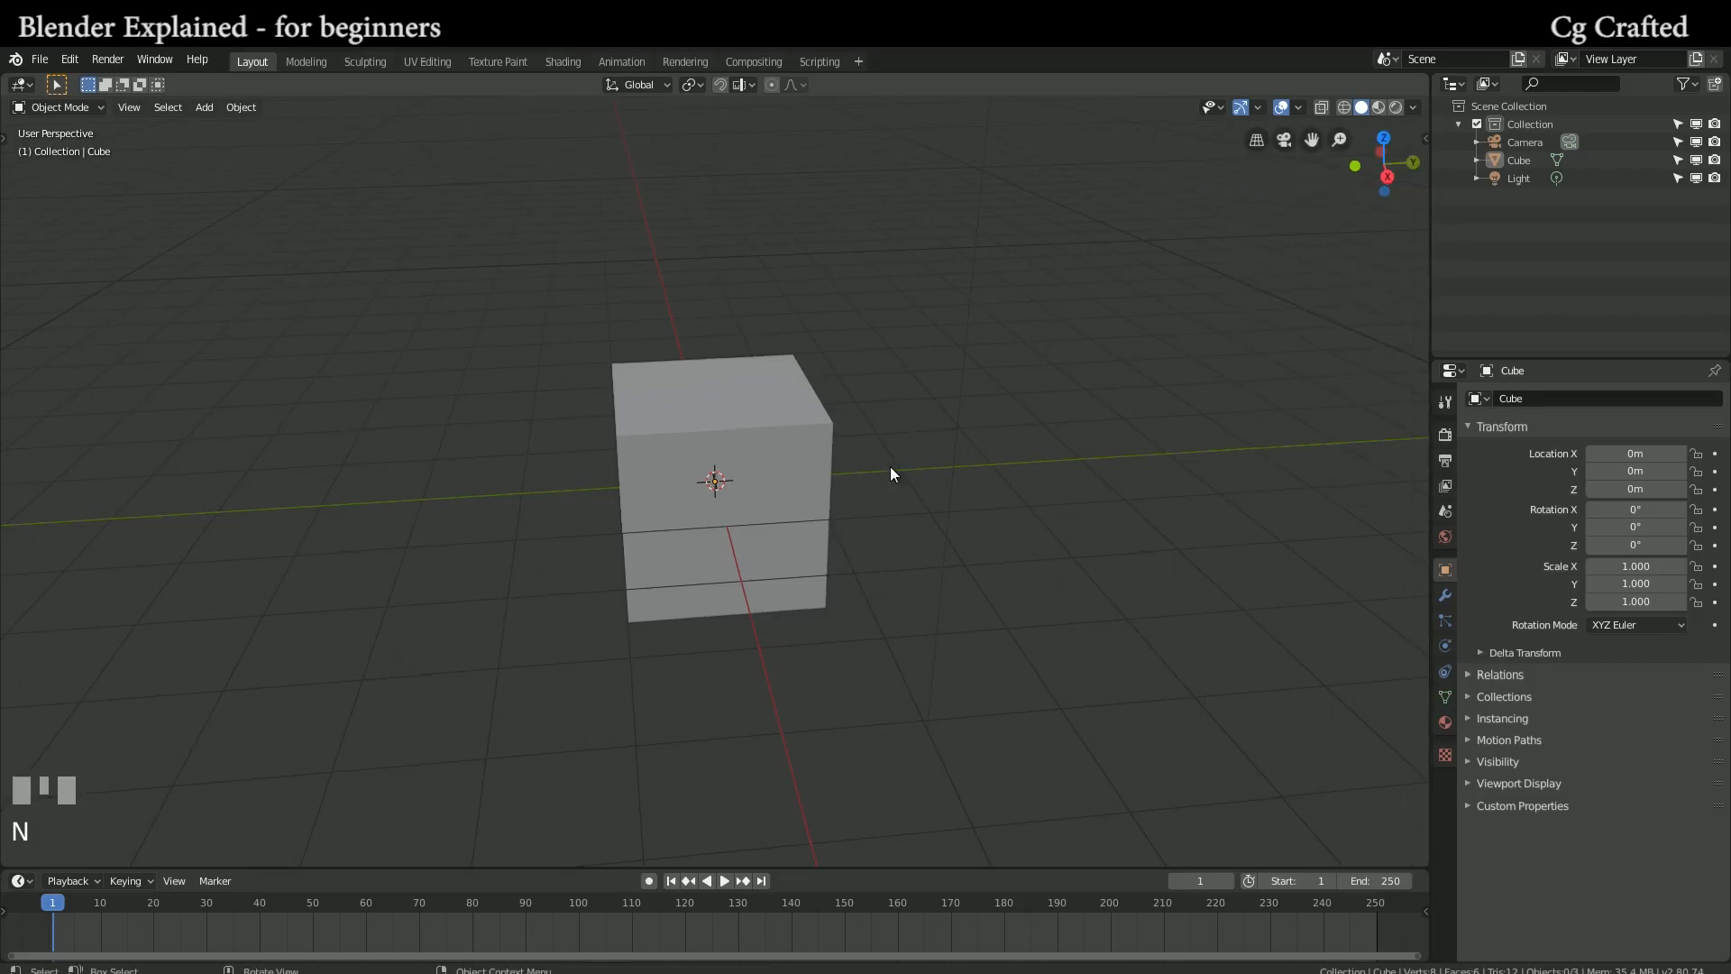
# Box-select the default cube, camera and light and begin deleting them
pyautogui.click(786, 464)
pyautogui.scroll(-3, 785, 464)
pyautogui.moveTo(4, 262); pyautogui.dragTo(1035, 610)
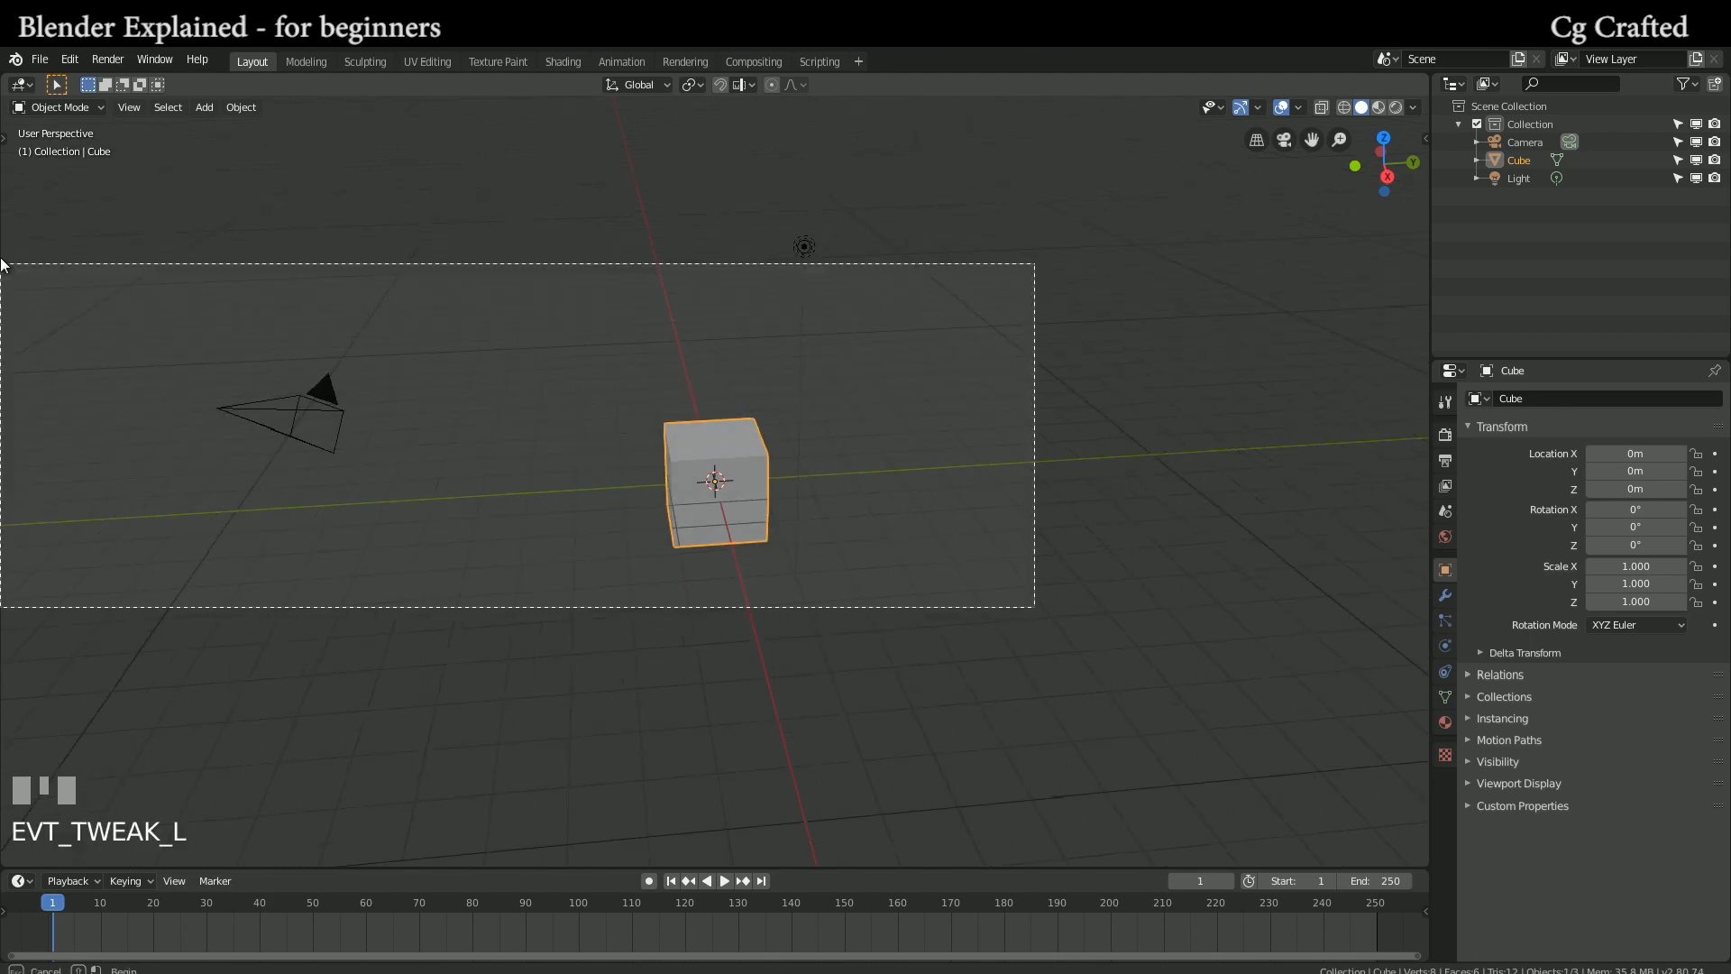
pyautogui.press('x')
# Confirm the deletion, add a 32-vertex 1 m circle at the origin and enter Edit Mode
pyautogui.click(617, 392)
pyautogui.scroll(1, 616, 393)
pyautogui.hotkey('shift', 'a')
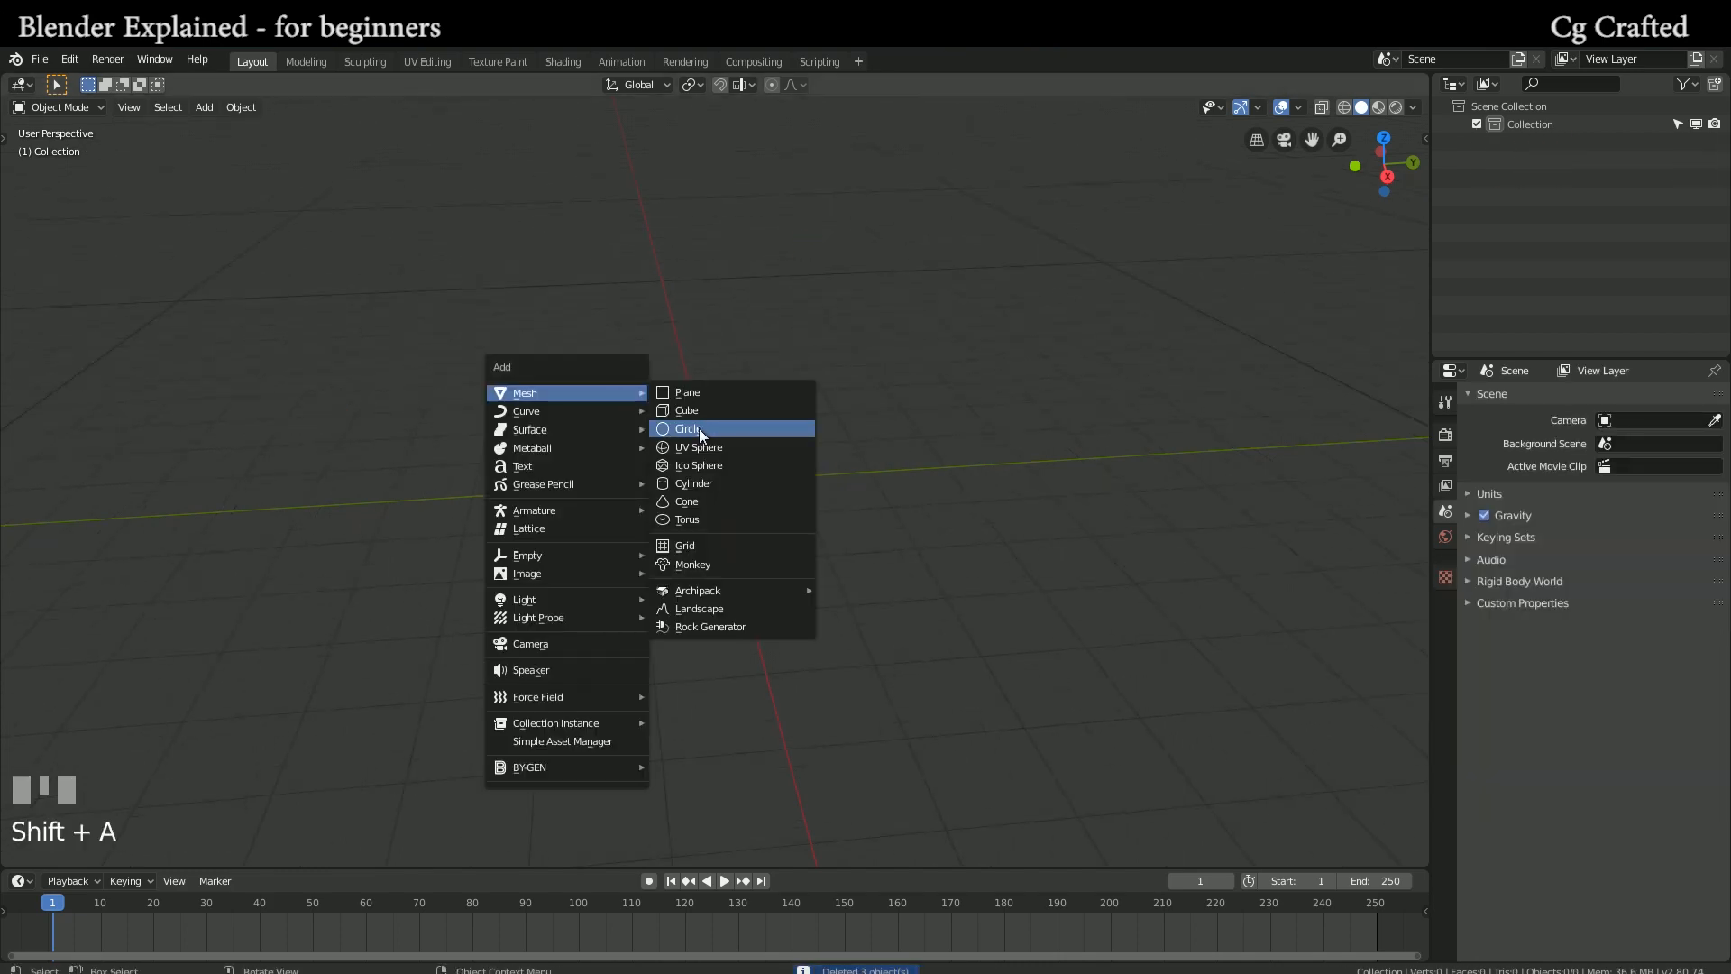
pyautogui.click(693, 418)
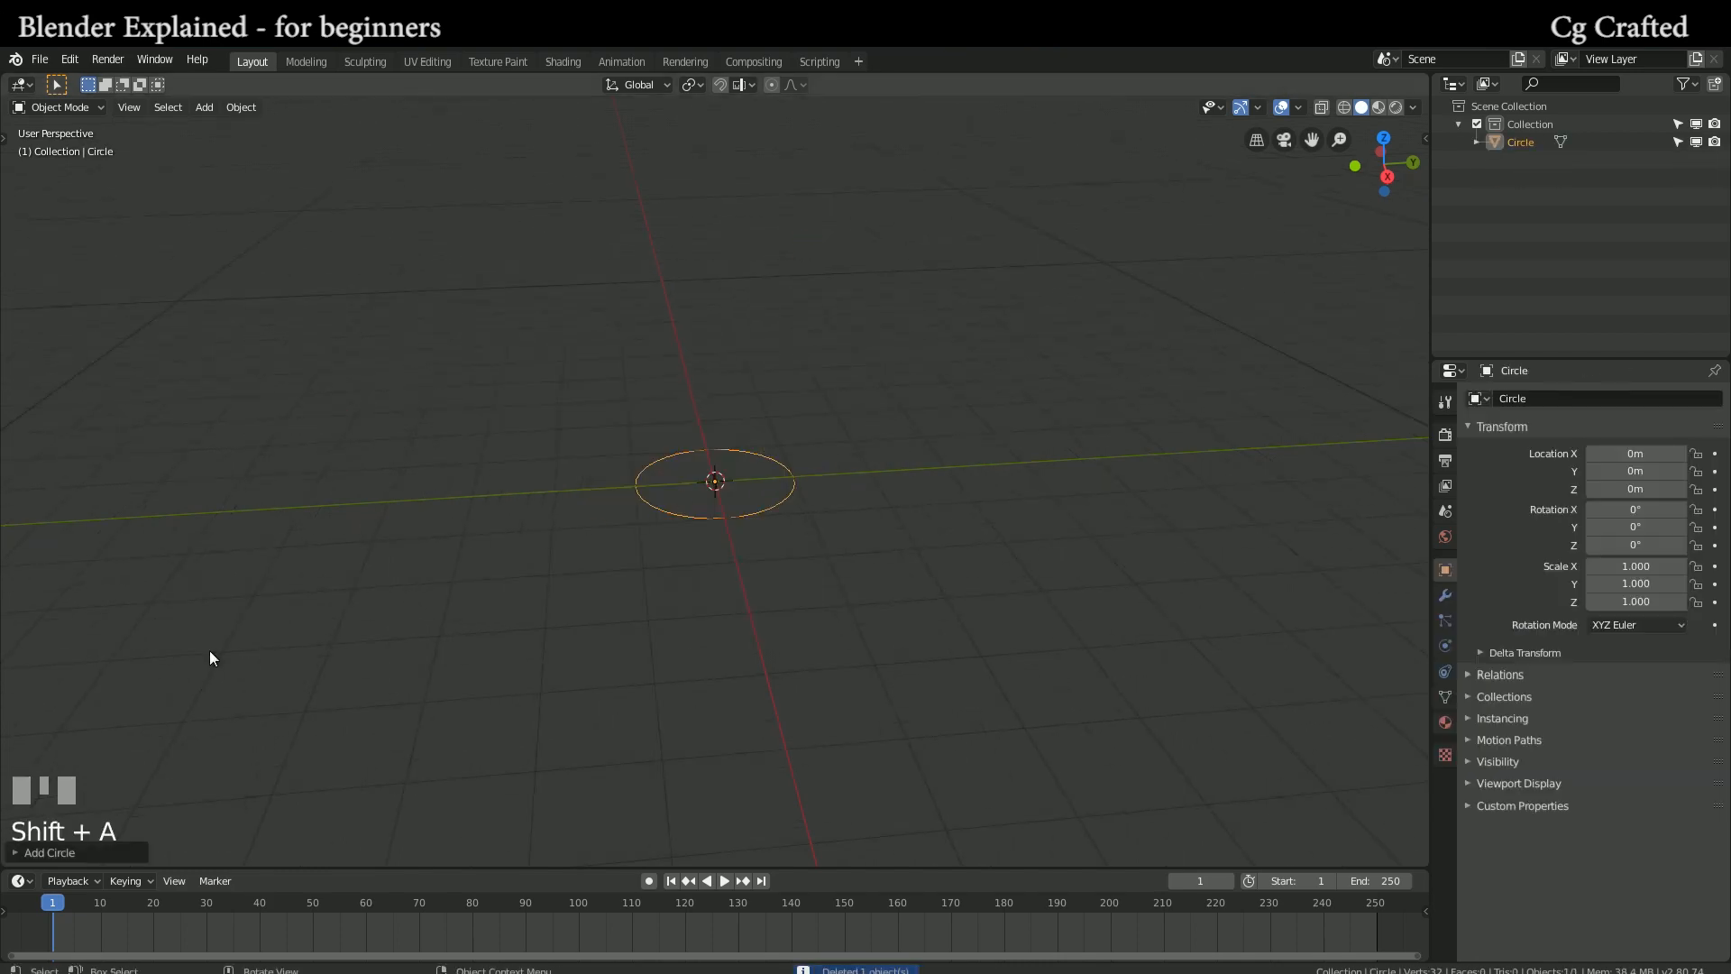
pyautogui.click(23, 852)
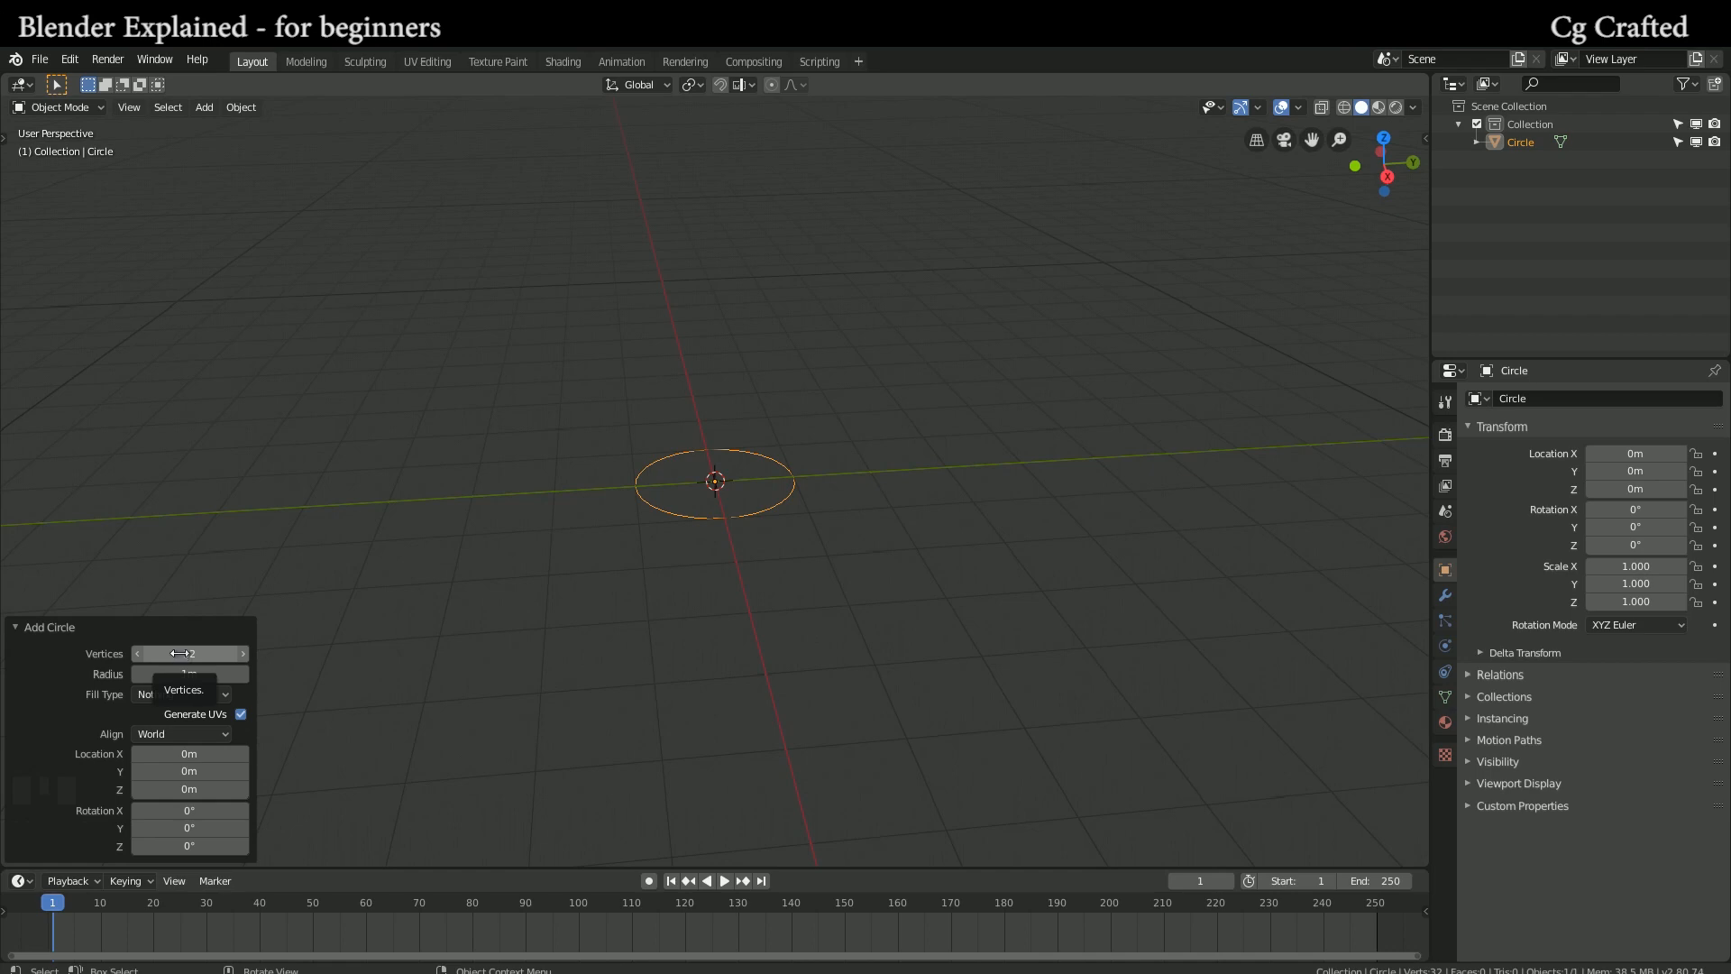
pyautogui.scroll(2, 704, 565)
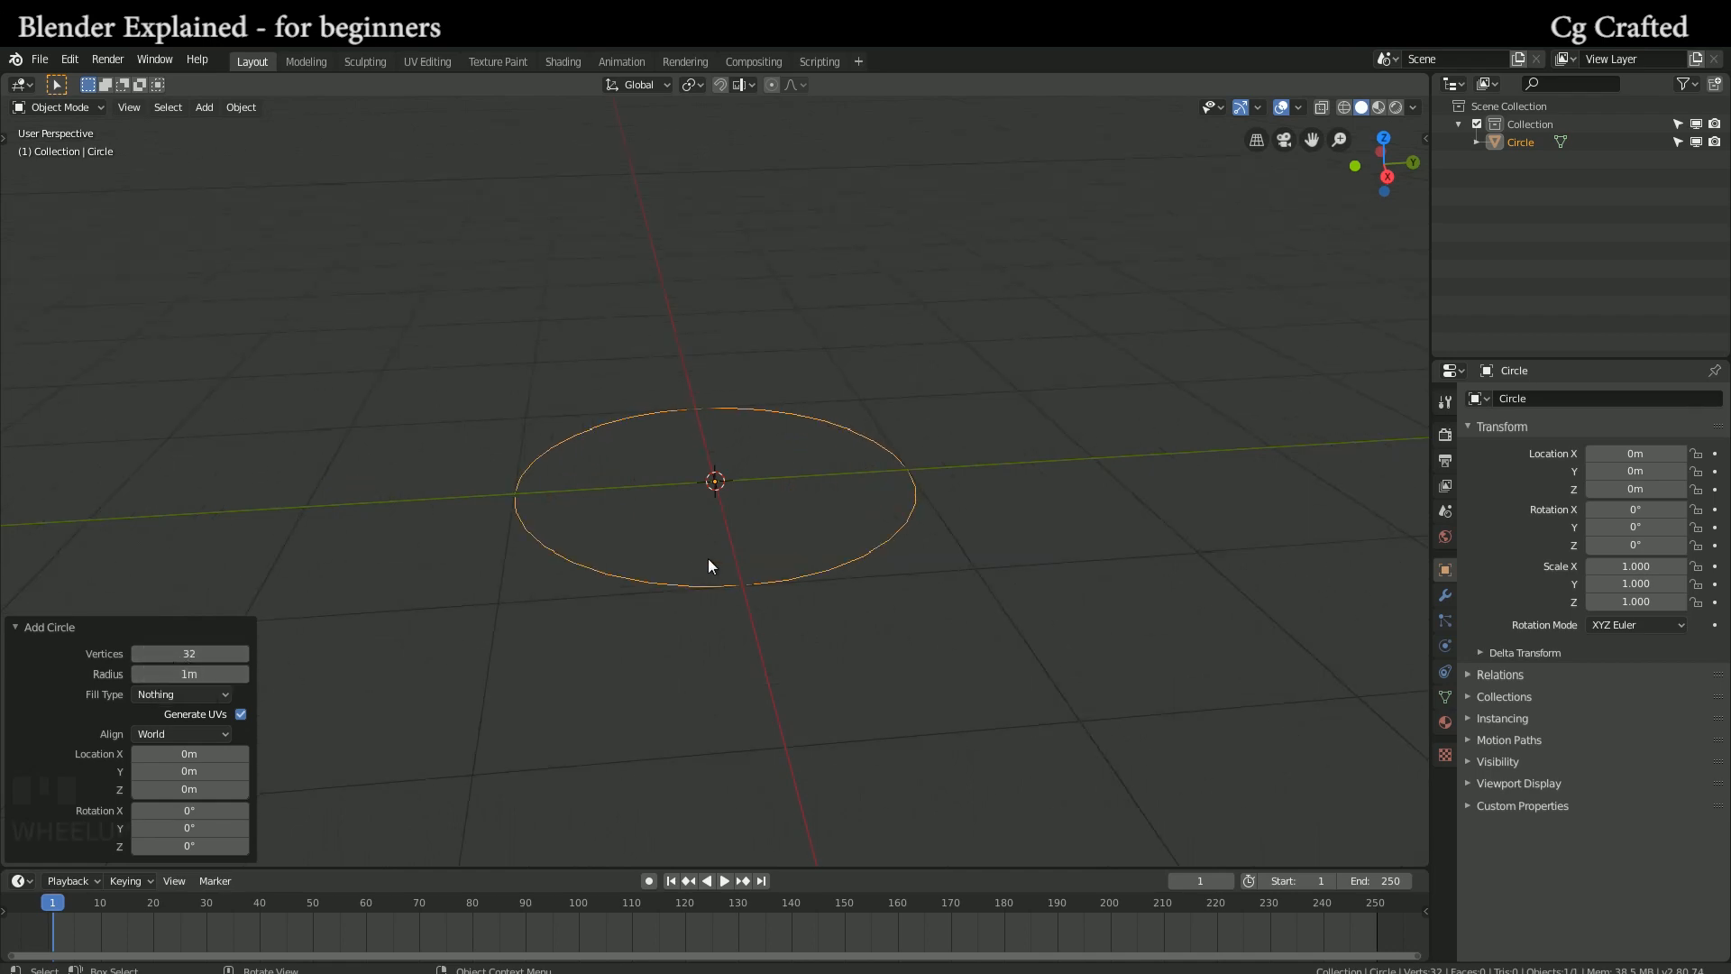
pyautogui.press('Tab')
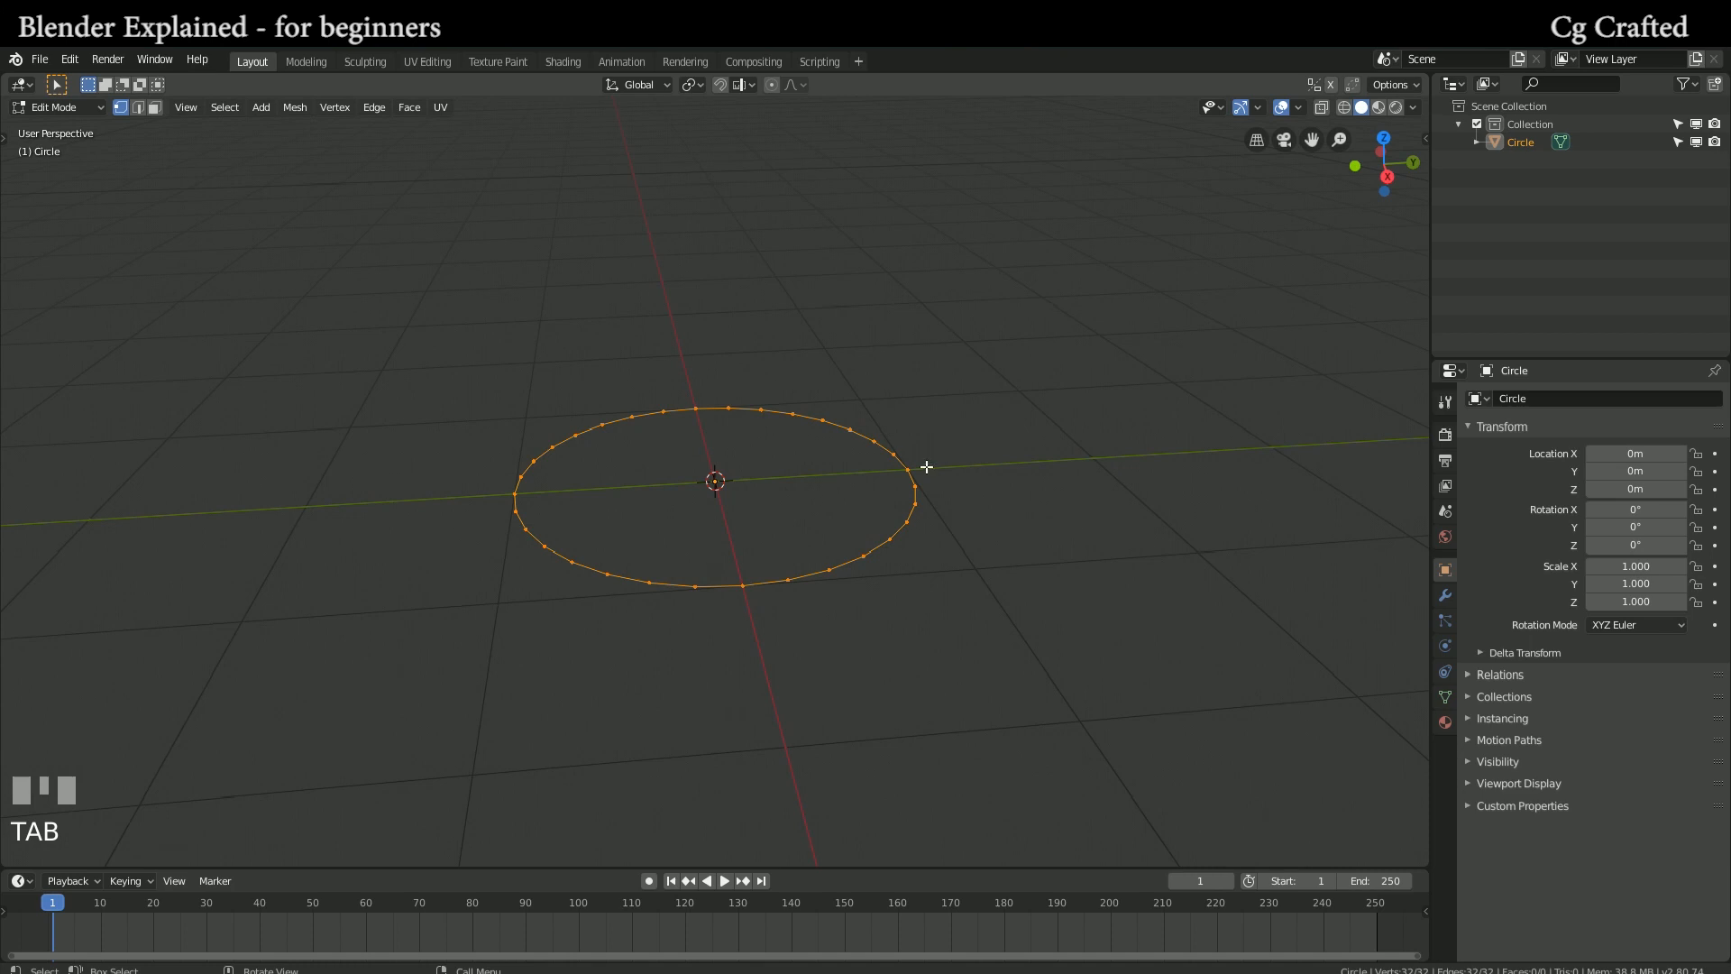
# Fill the circle, inset its face and scale the inner face up to a wide disc
pyautogui.press('f')
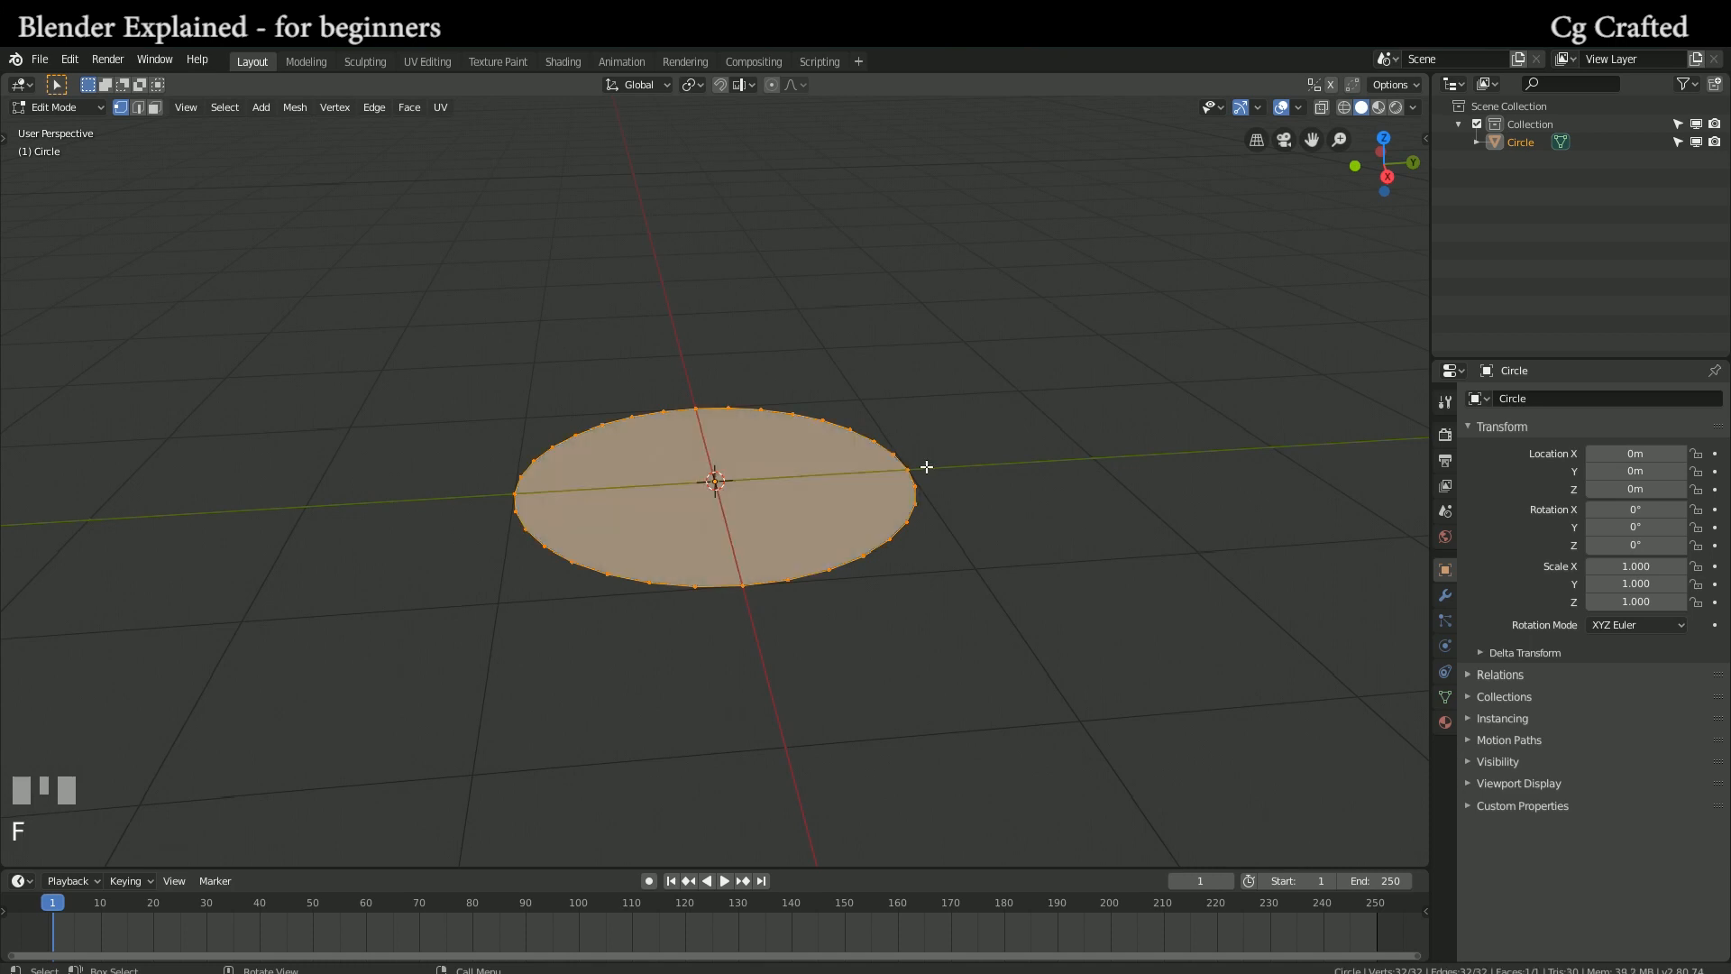
pyautogui.press('i')
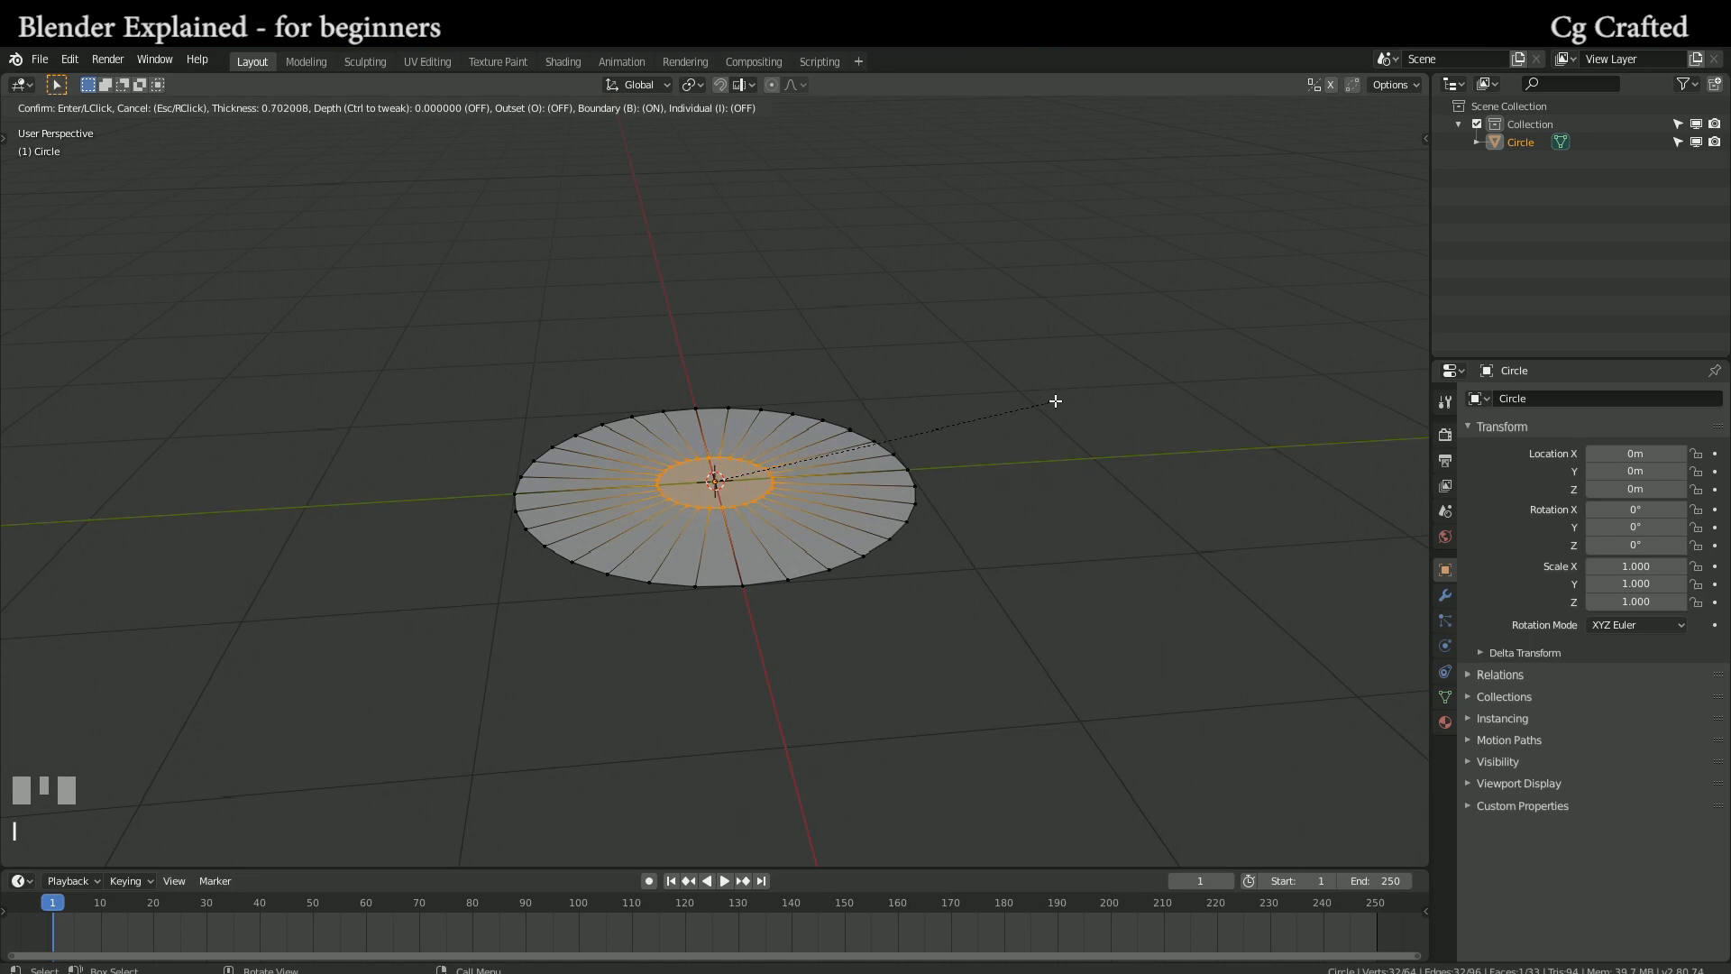
pyautogui.click(1051, 402)
pyautogui.click(717, 480)
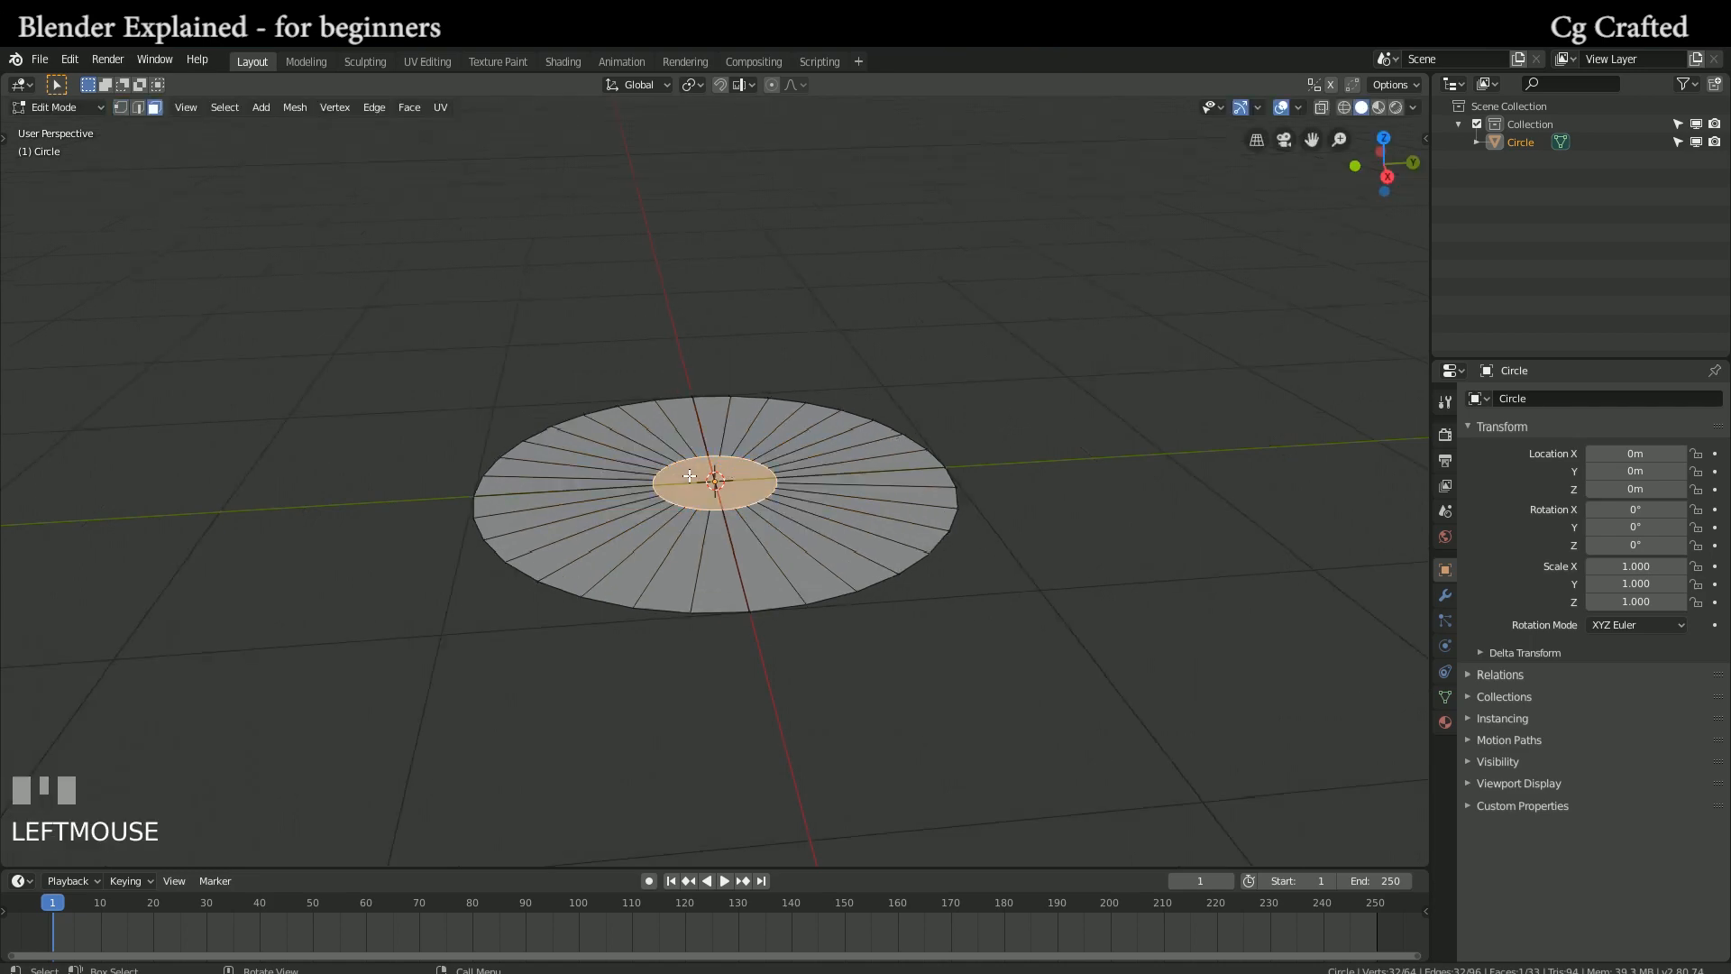
pyautogui.moveTo(724, 405); pyautogui.dragTo(724, 564, button='middle')
pyautogui.scroll(3, 724, 565)
pyautogui.press('s')
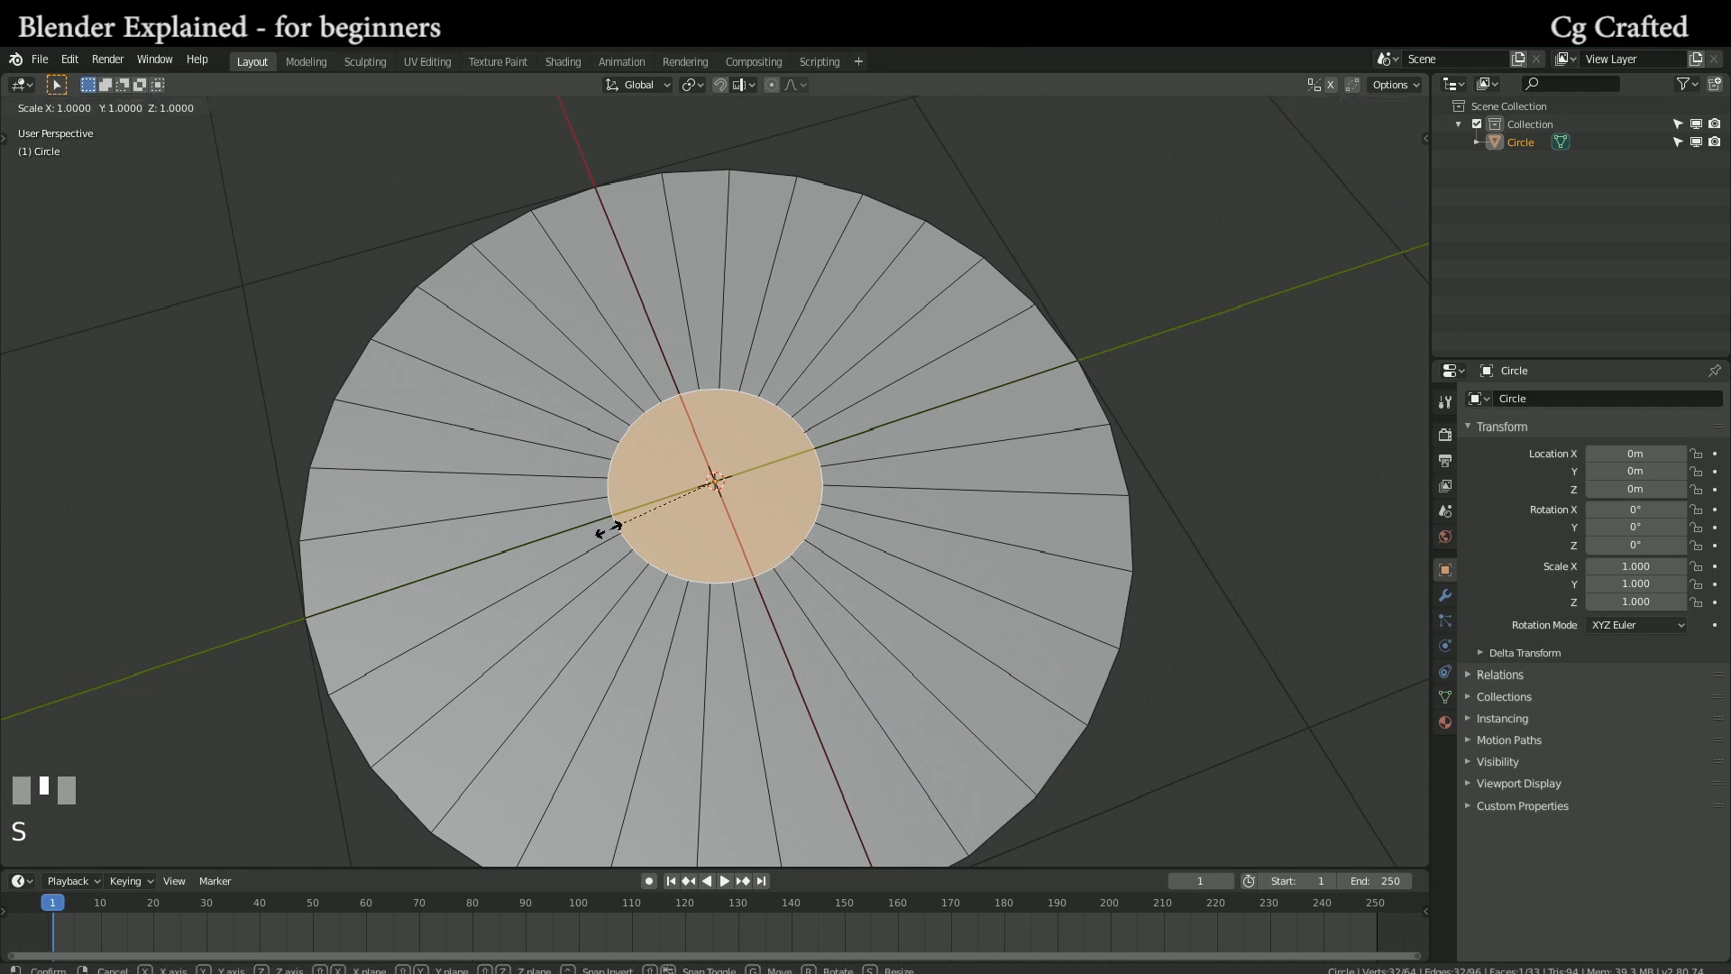
pyautogui.click(553, 503)
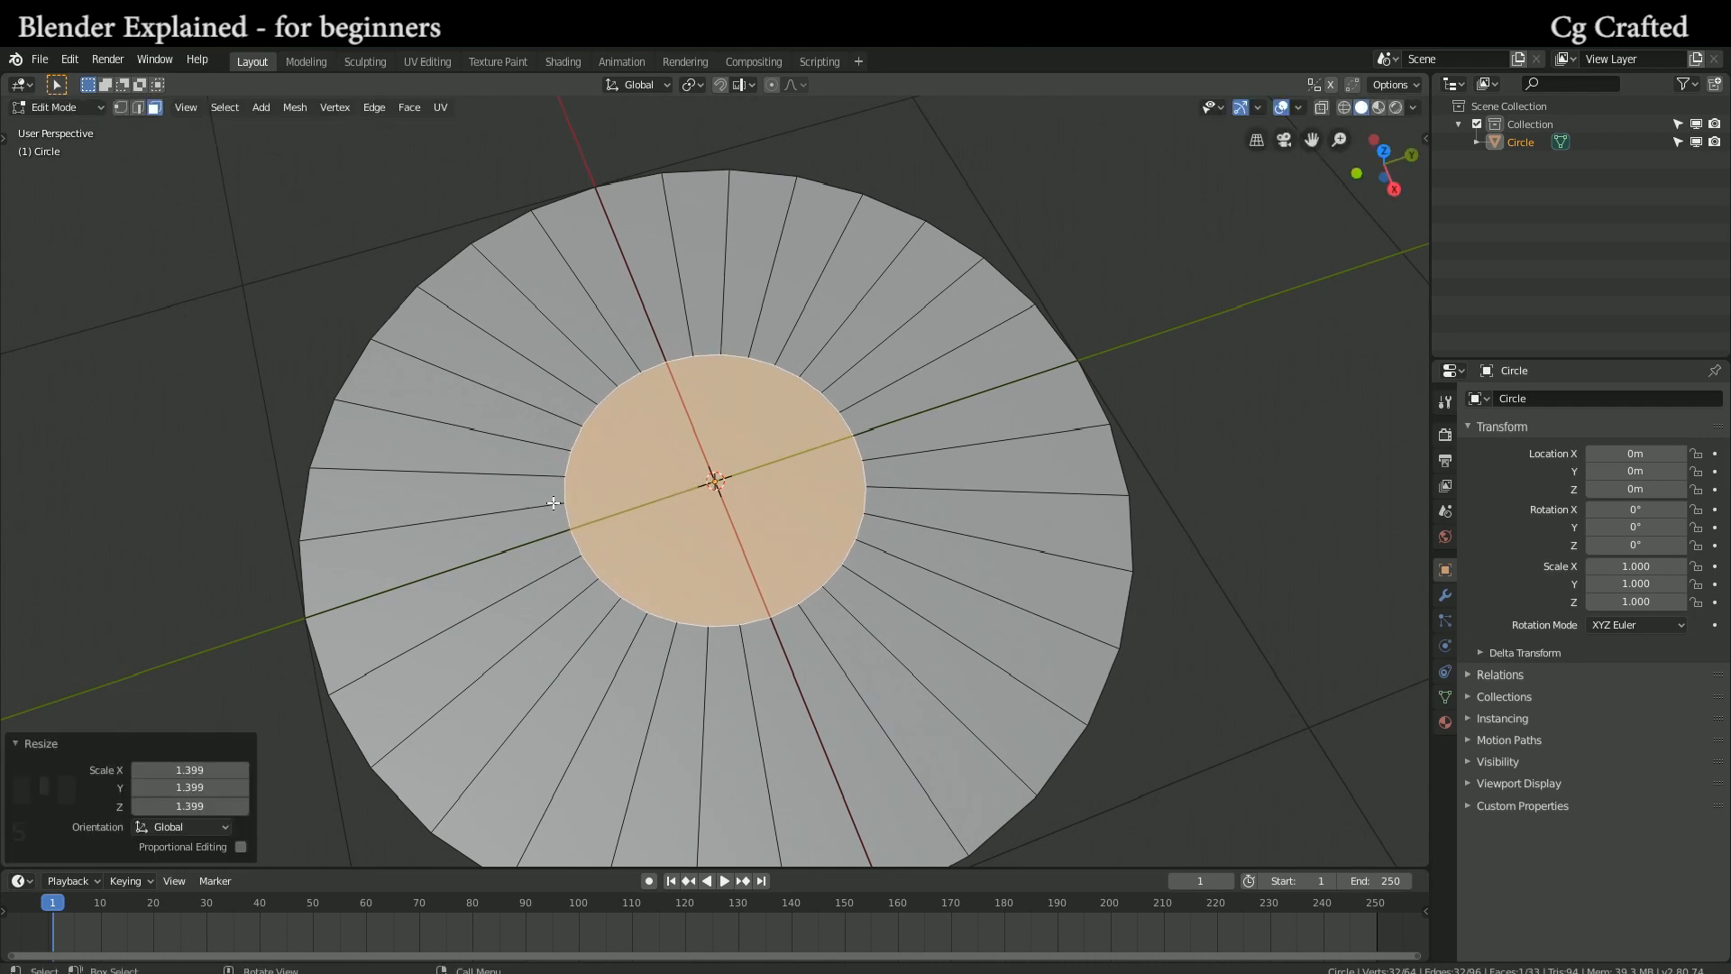
# Delete only the inner face so the circle becomes a ring with a hole
pyautogui.press('x')
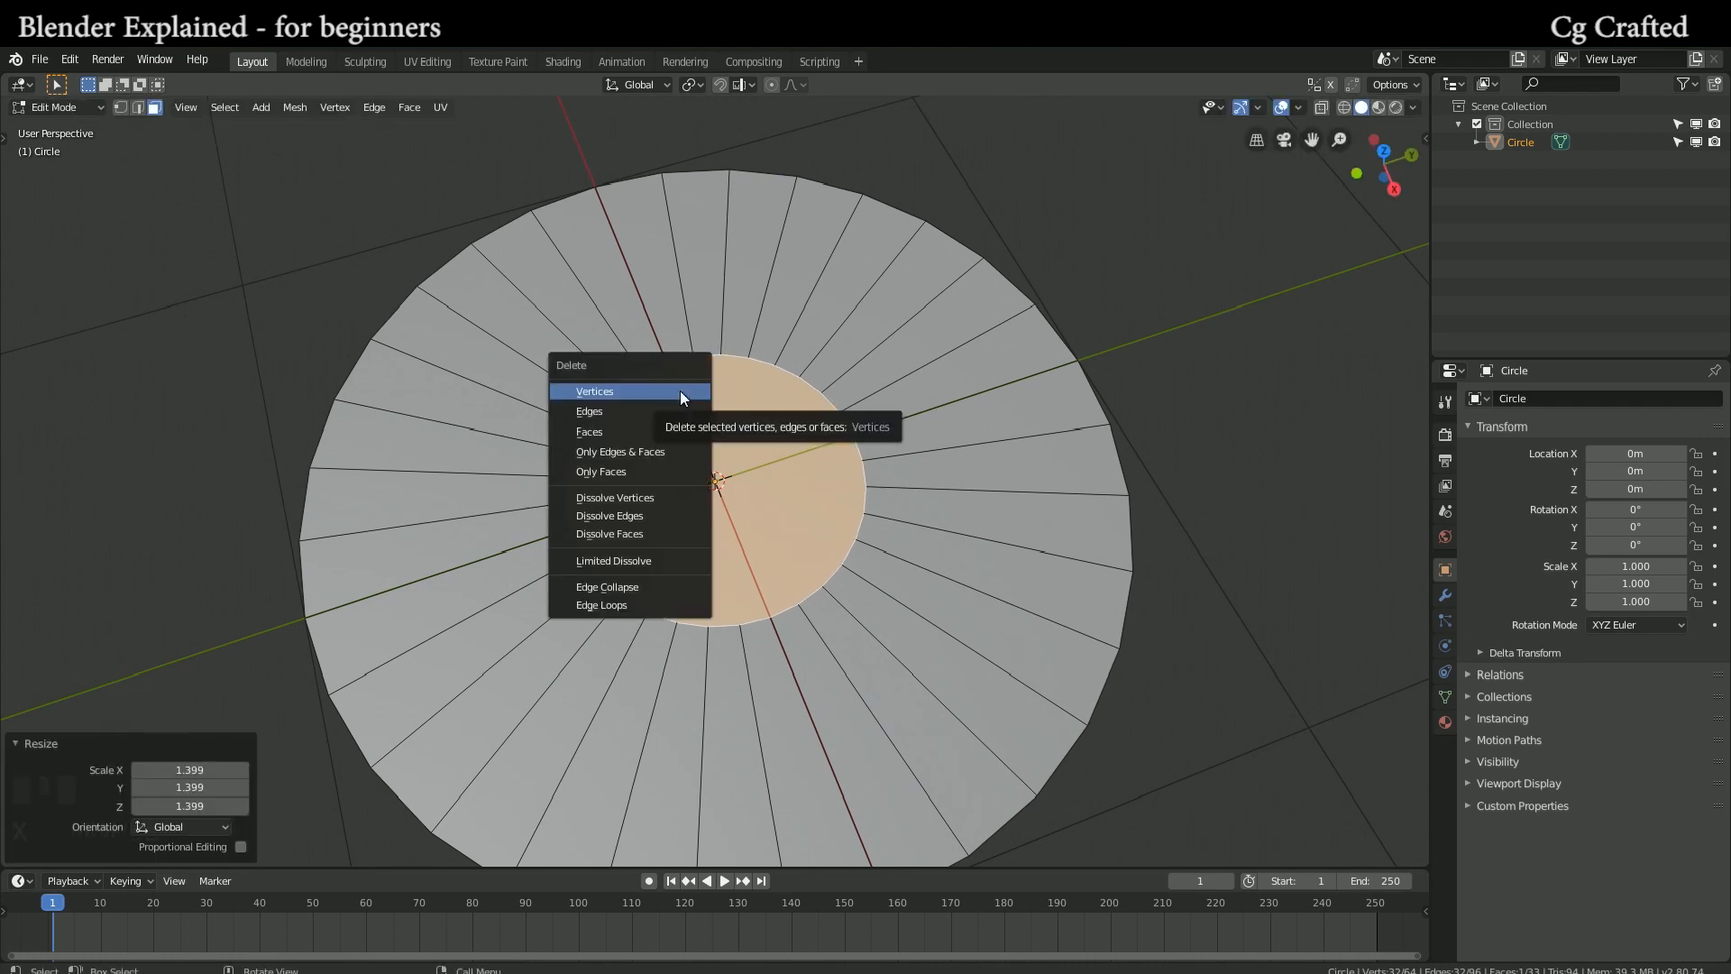
pyautogui.click(679, 391)
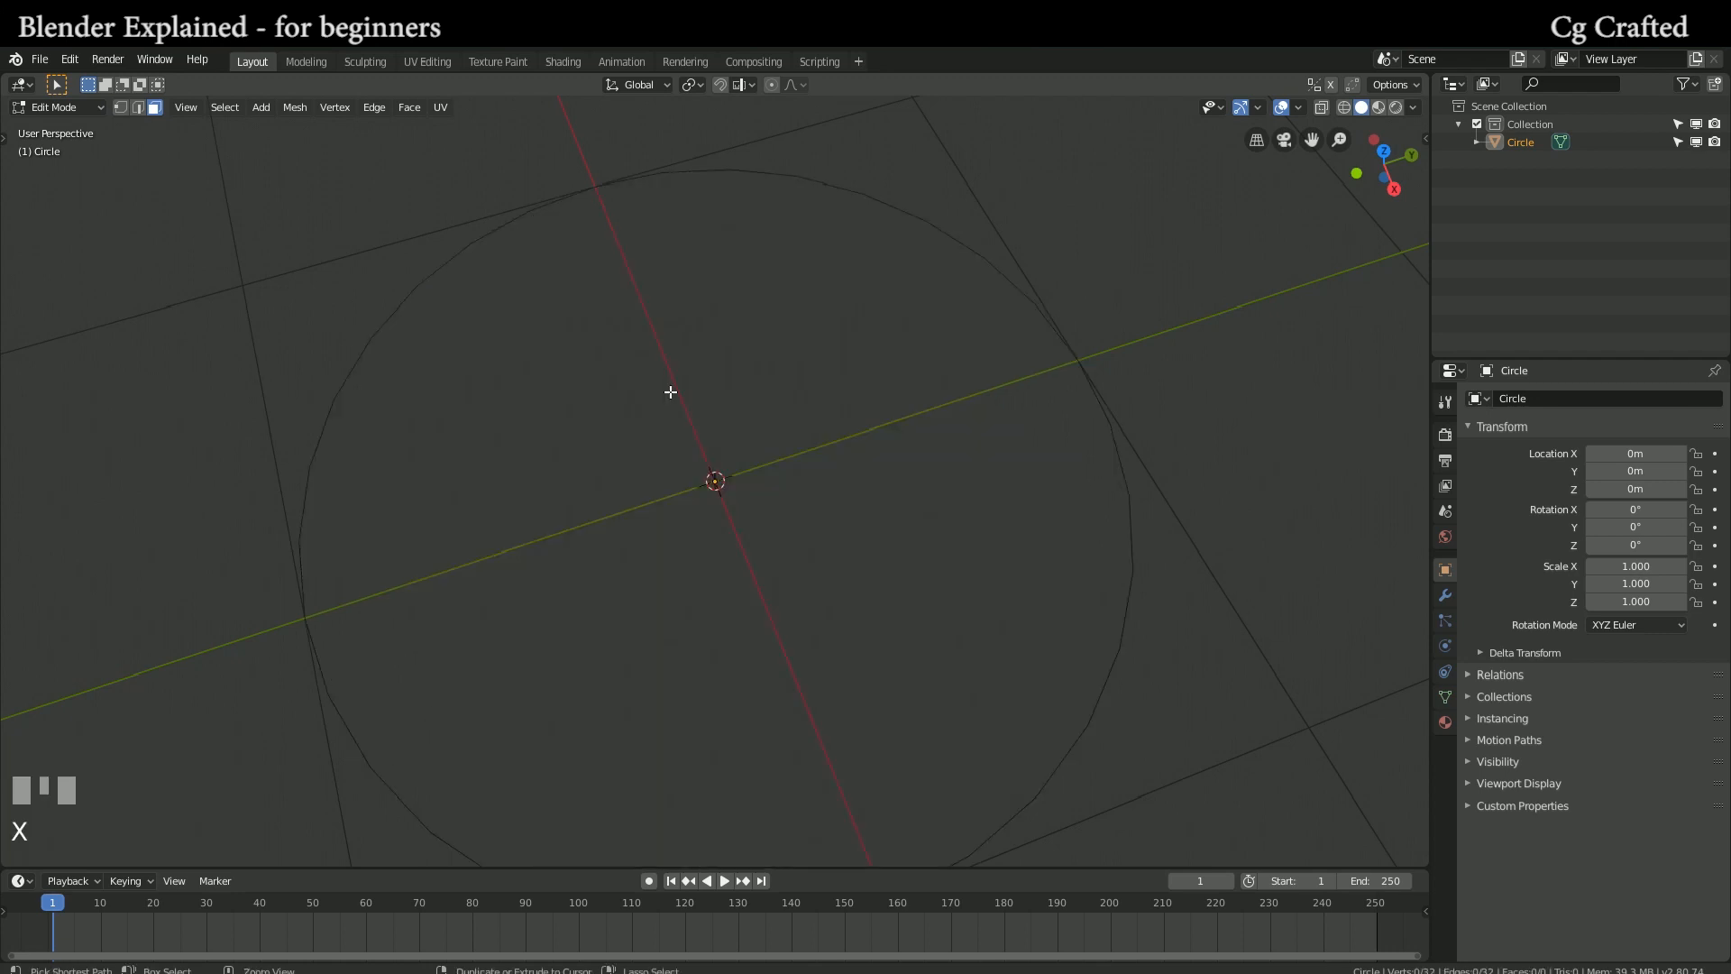
pyautogui.hotkey('ctrl', 'z')
pyautogui.press('x')
pyautogui.click(680, 435)
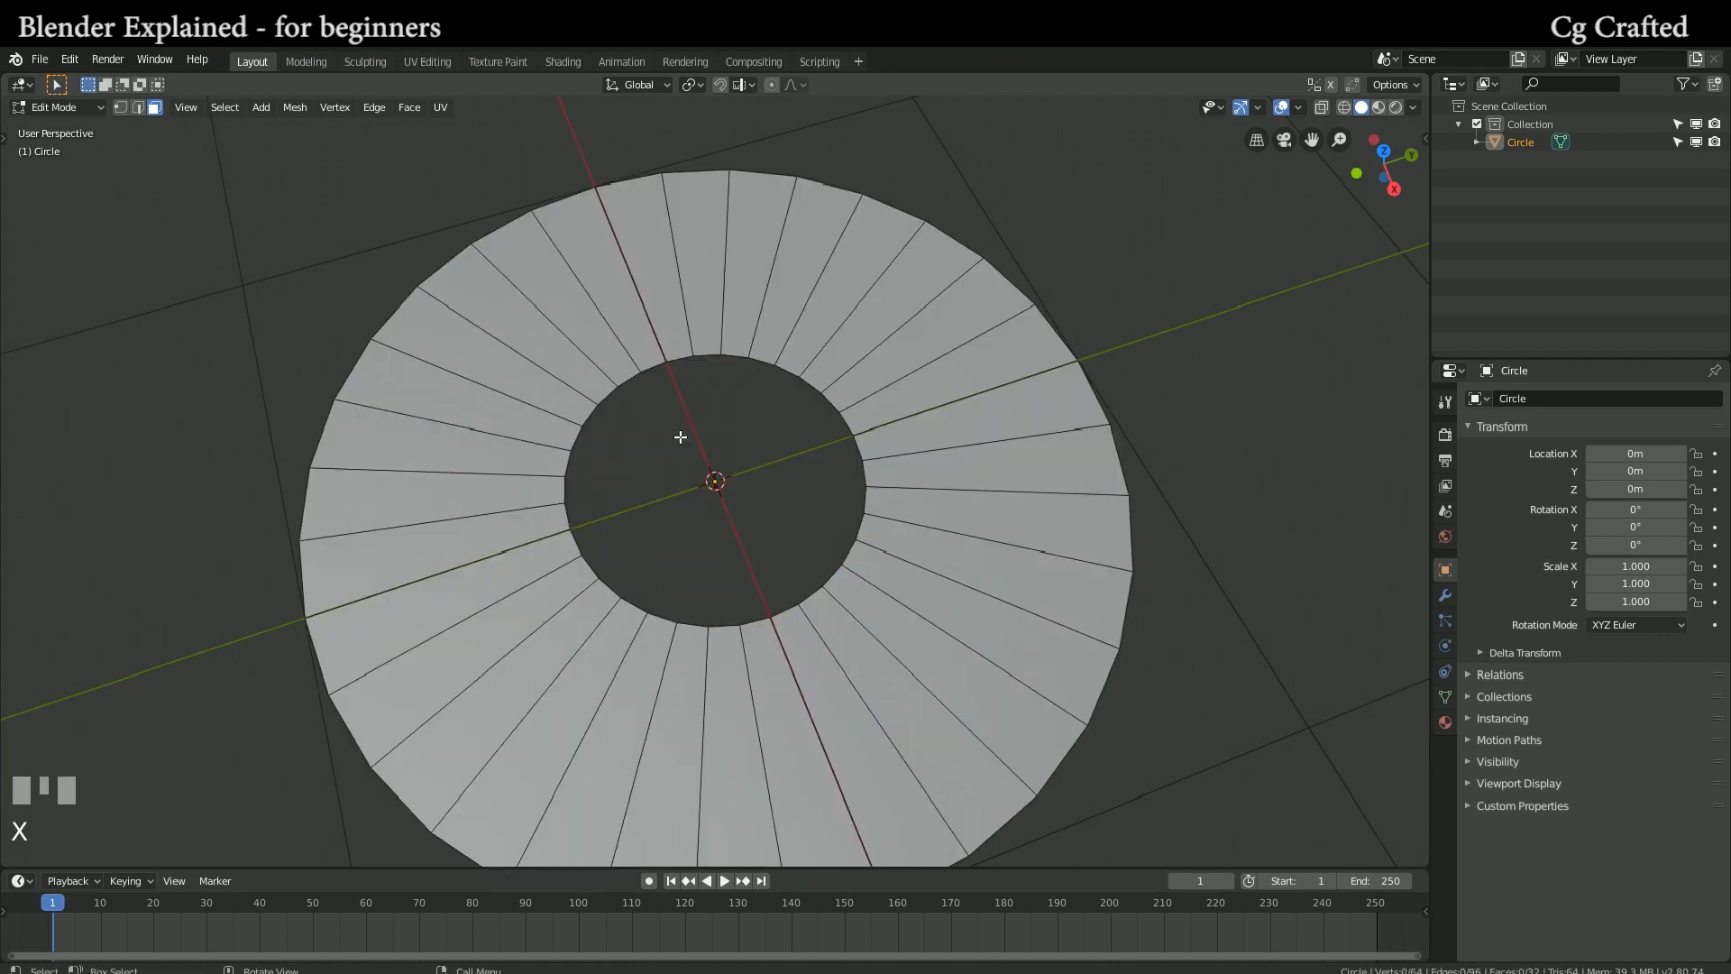
# Select every ring face but one and delete them, leaving a single wedge
pyautogui.click(697, 255)
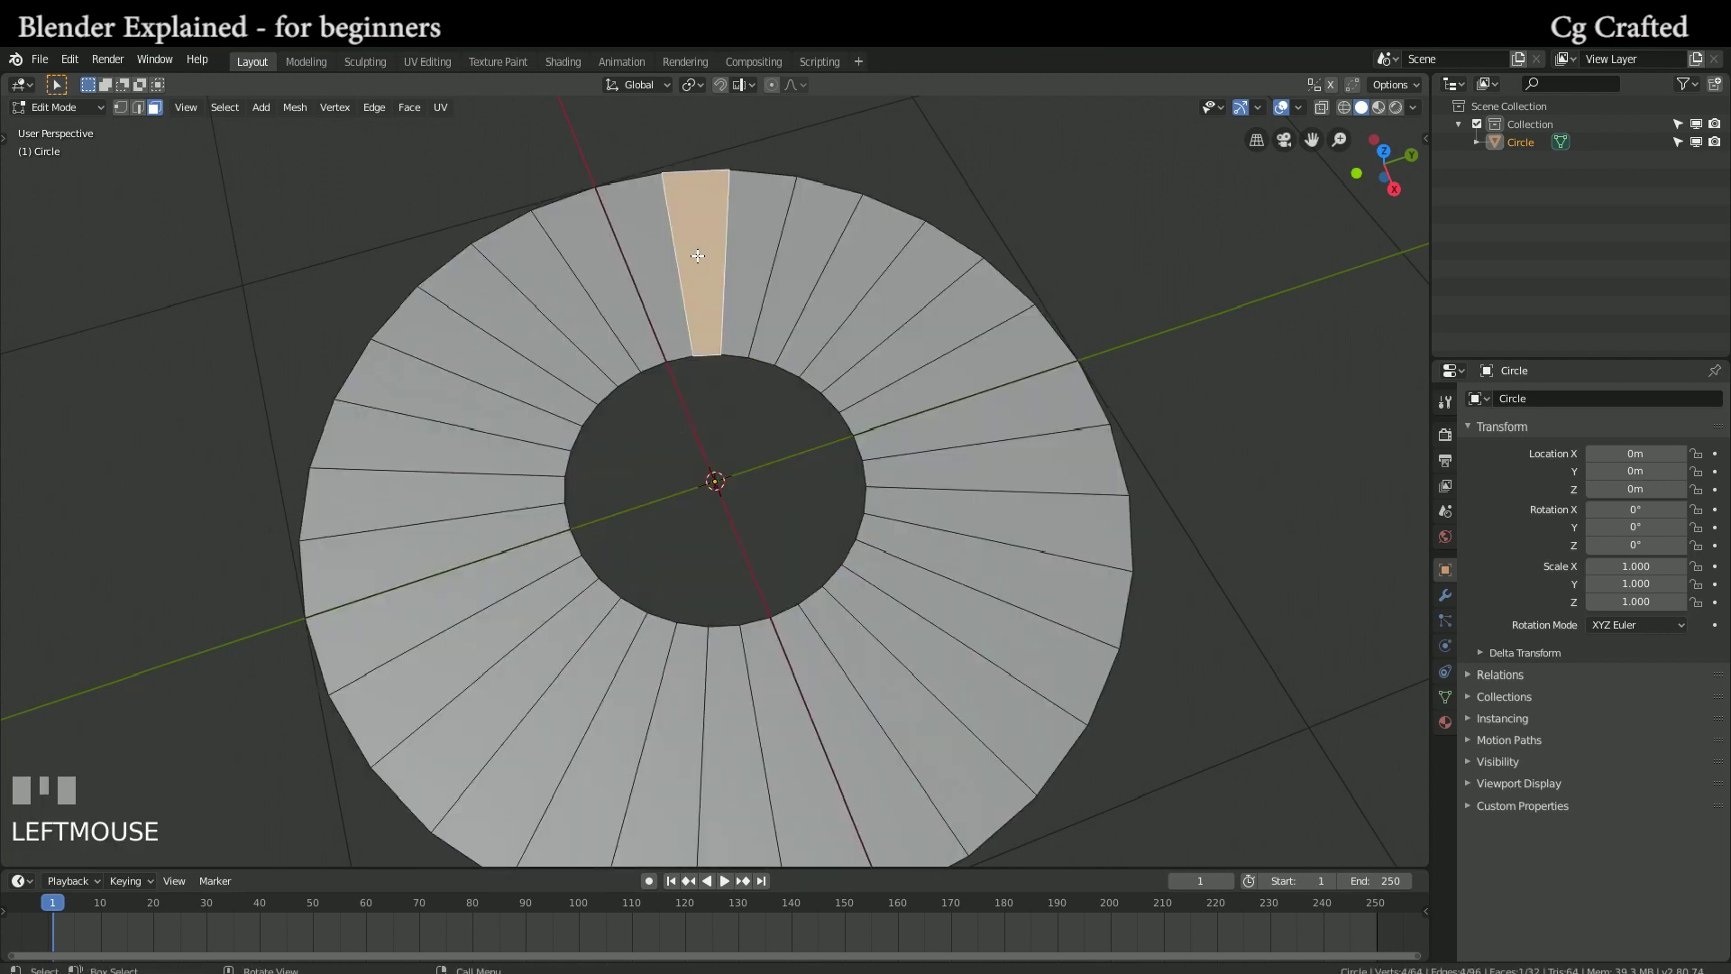
pyautogui.keyDown('ctrl'); pyautogui.click(1076, 675); pyautogui.keyUp('ctrl')
pyautogui.keyDown('ctrl'); pyautogui.click(757, 811); pyautogui.keyUp('ctrl')
pyautogui.keyDown('ctrl'); pyautogui.click(406, 568); pyautogui.keyUp('ctrl')
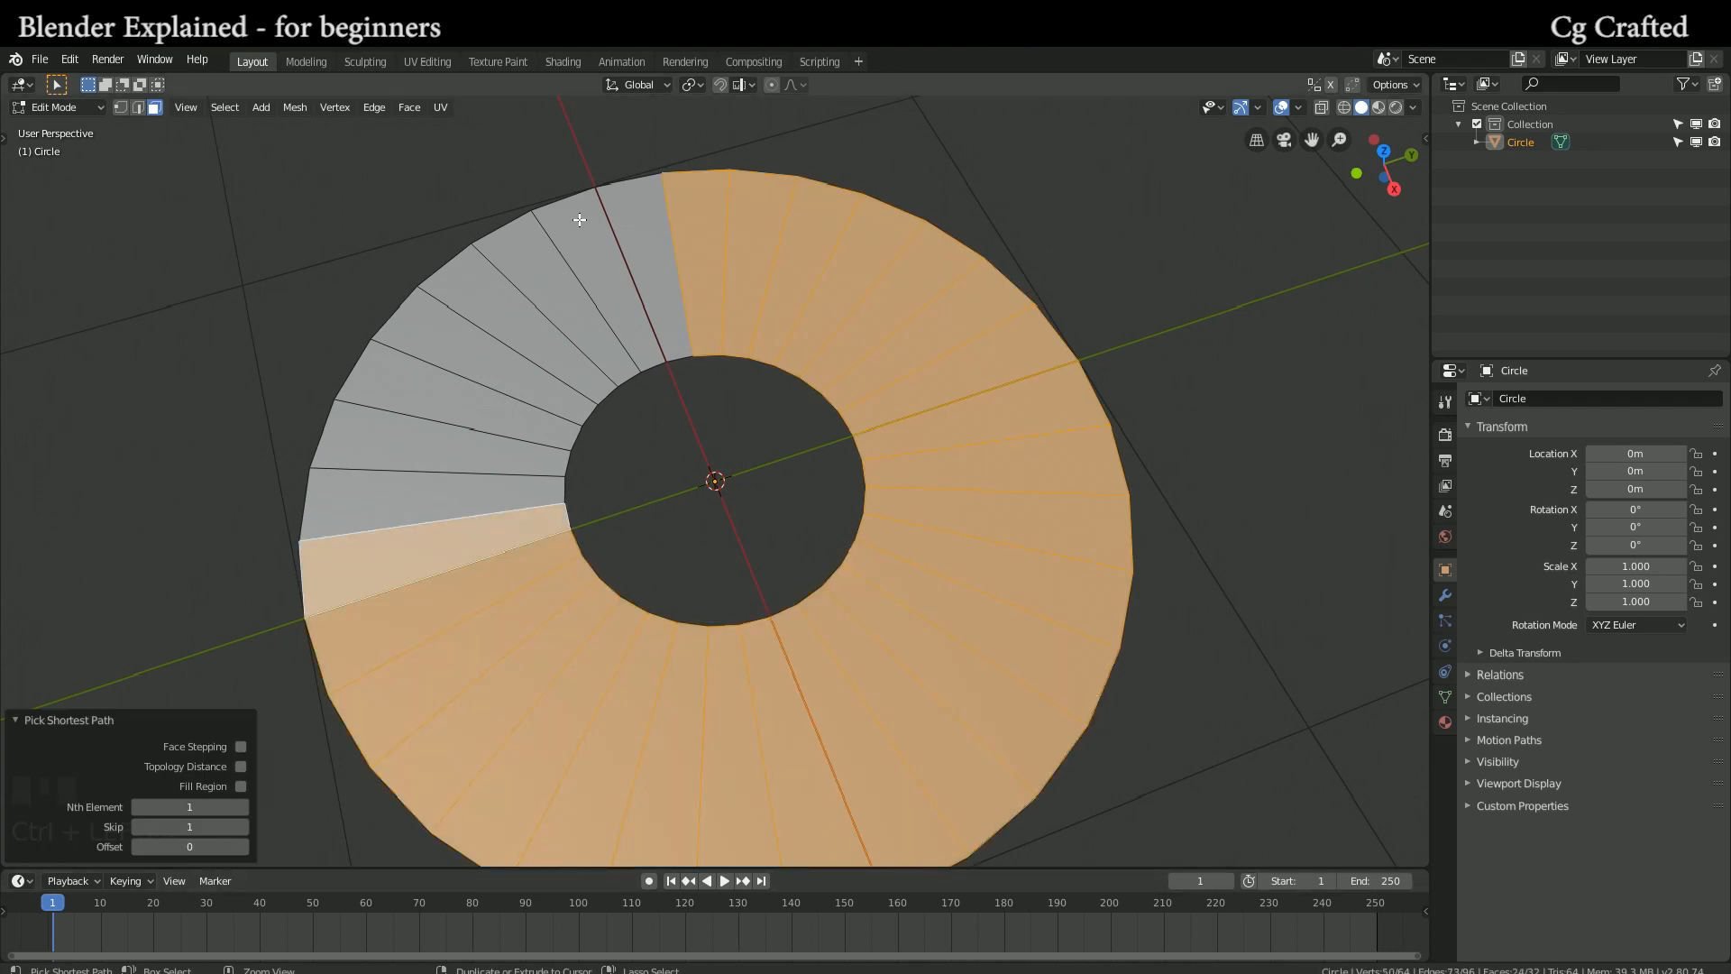
pyautogui.keyDown('ctrl'); pyautogui.click(580, 219); pyautogui.keyUp('ctrl')
pyautogui.press('x')
pyautogui.click(704, 256)
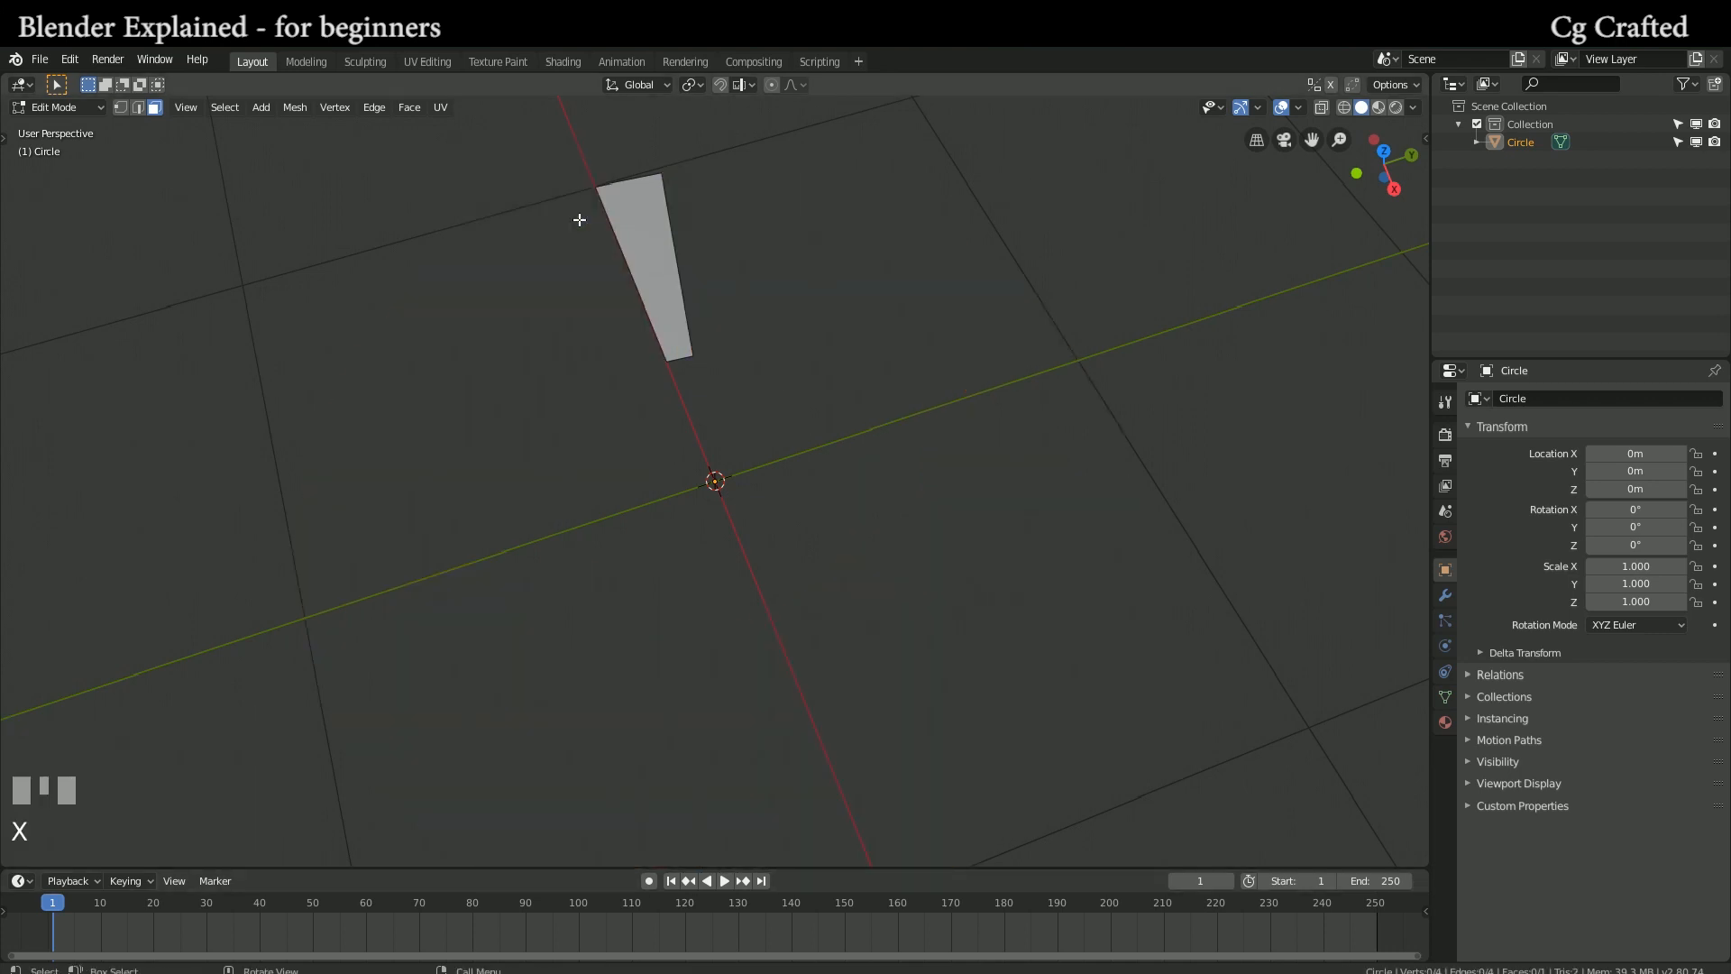
# Loop-cut the wedge near its outer end and extrude both faces up into a solid step
pyautogui.click(679, 288)
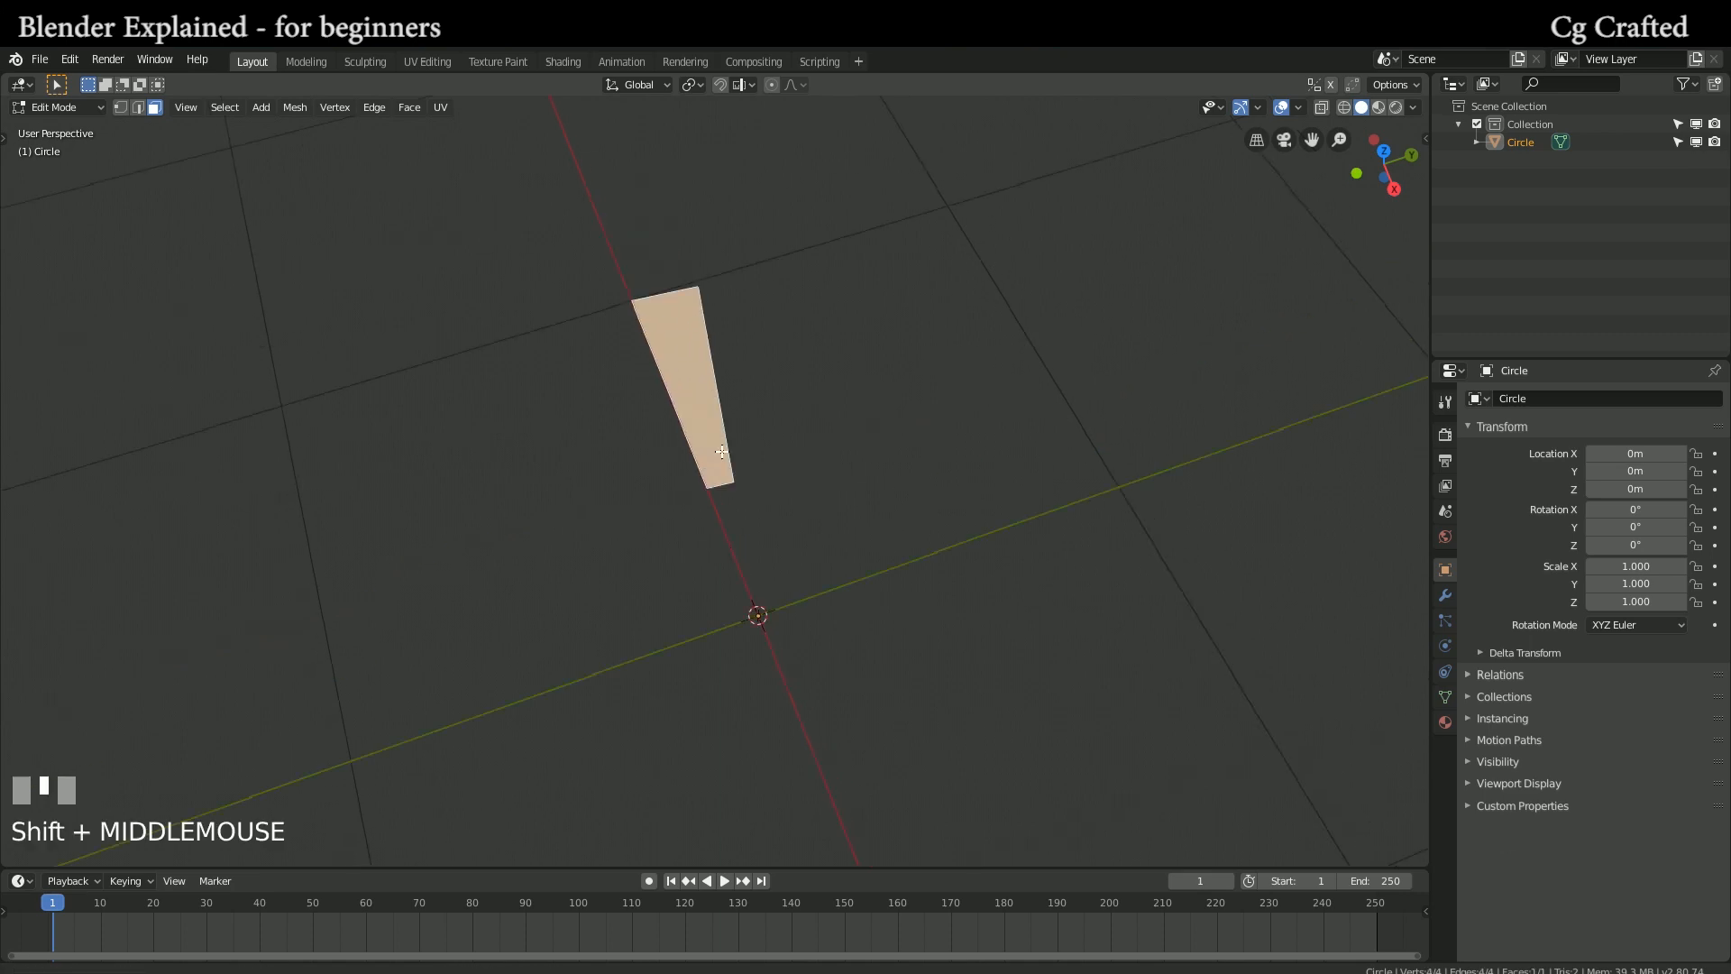
pyautogui.keyDown('shift'); pyautogui.moveTo(679, 287); pyautogui.dragTo(712, 352, button='middle'); pyautogui.keyUp('shift')
pyautogui.hotkey('ctrl', 'r')
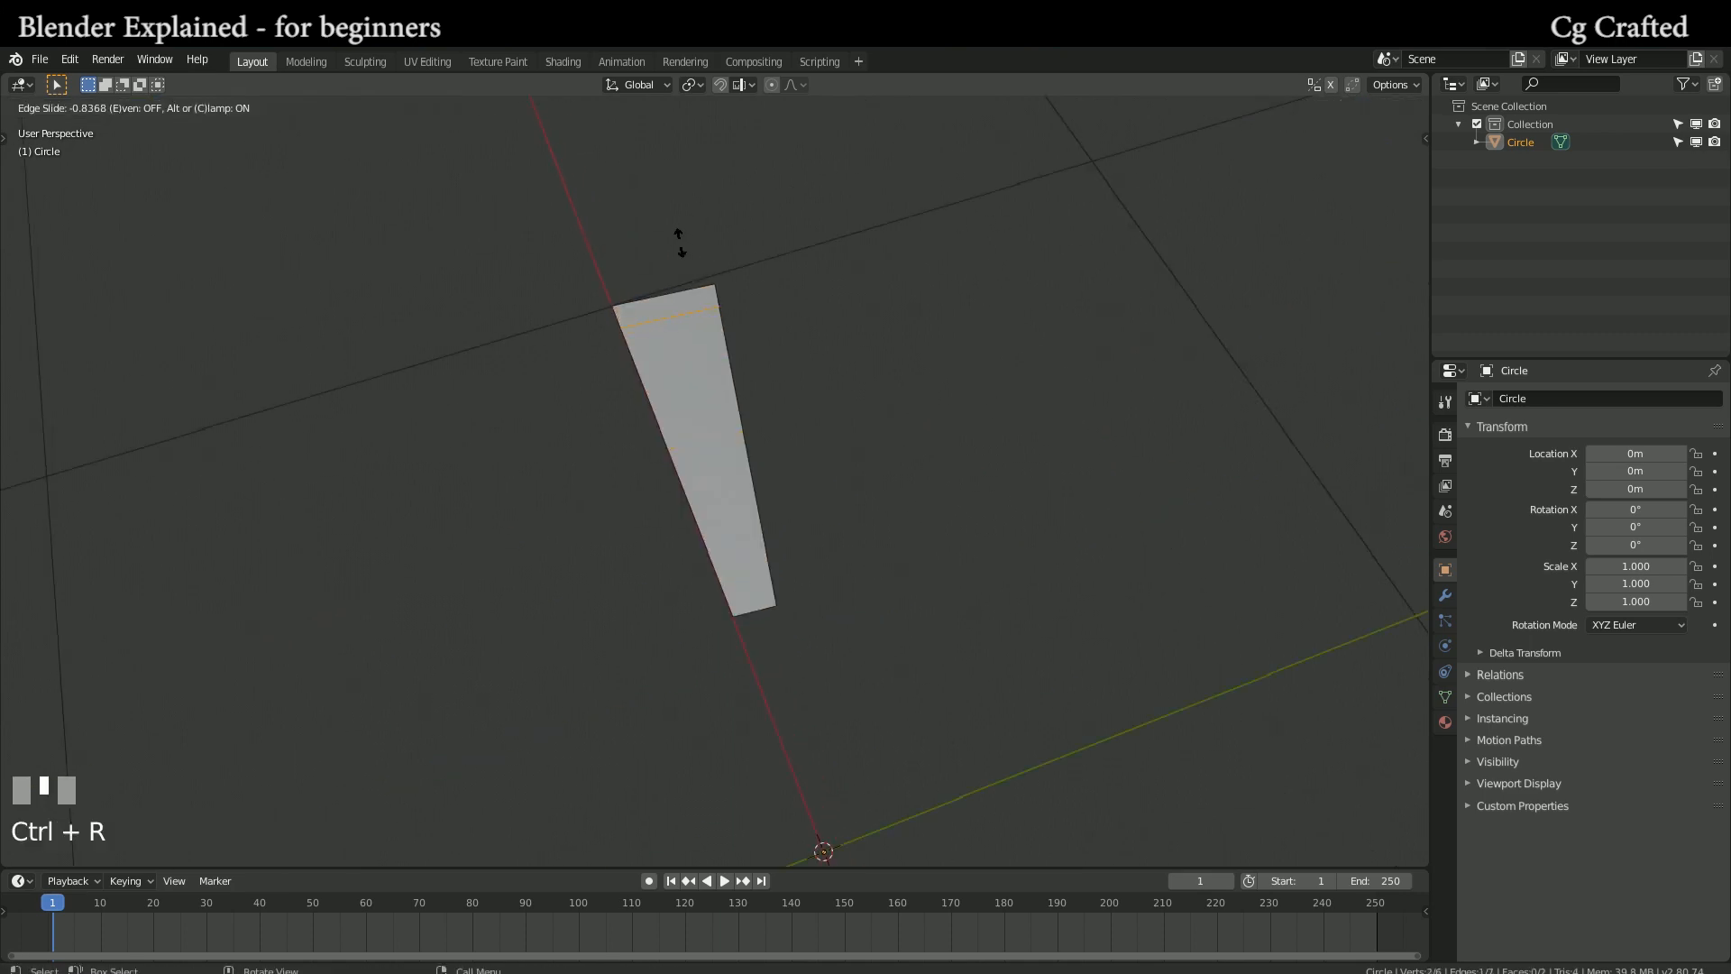
pyautogui.click(679, 243)
pyautogui.click(690, 304)
pyautogui.keyDown('shift'); pyautogui.click(703, 414); pyautogui.keyUp('shift')
pyautogui.press('e')
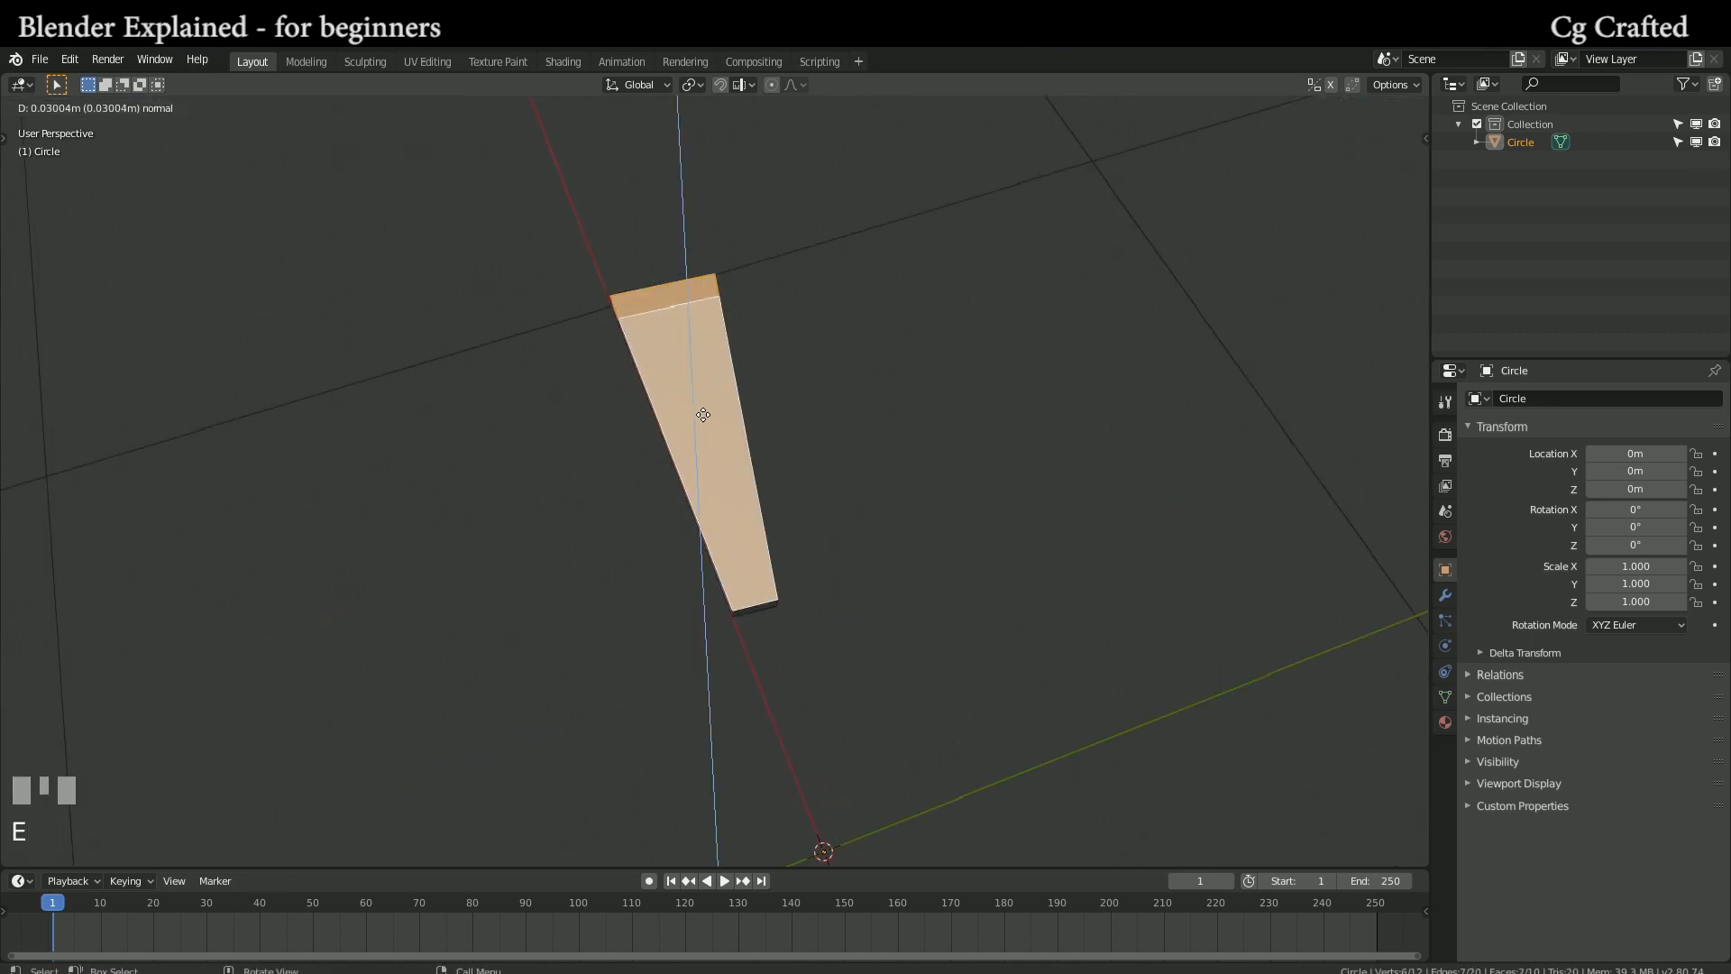
pyautogui.click(703, 415)
pyautogui.moveTo(703, 414); pyautogui.dragTo(839, 284, button='middle')
# Duplicate the narrow end strip straight up above the step, undo a stray extrude, and leave Edit Mode
pyautogui.click(383, 550)
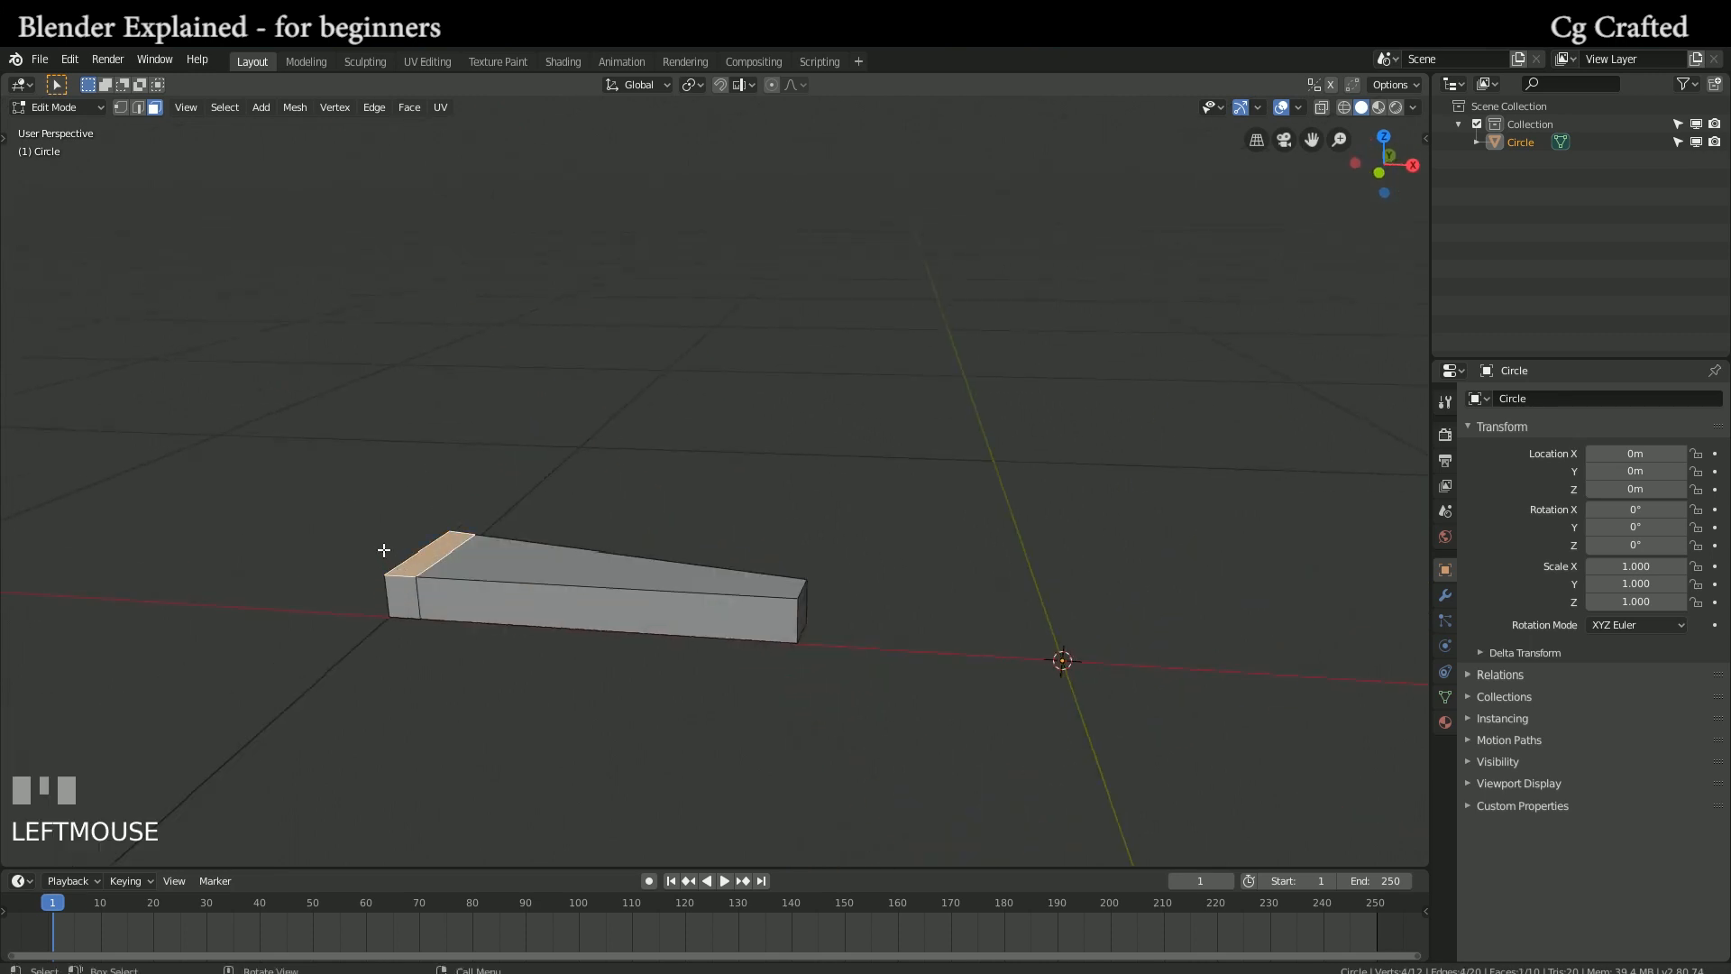
pyautogui.keyDown('shift'); pyautogui.moveTo(382, 551); pyautogui.dragTo(494, 555, button='middle'); pyautogui.keyUp('shift')
pyautogui.hotkey('shift', 'd')
pyautogui.press('z')
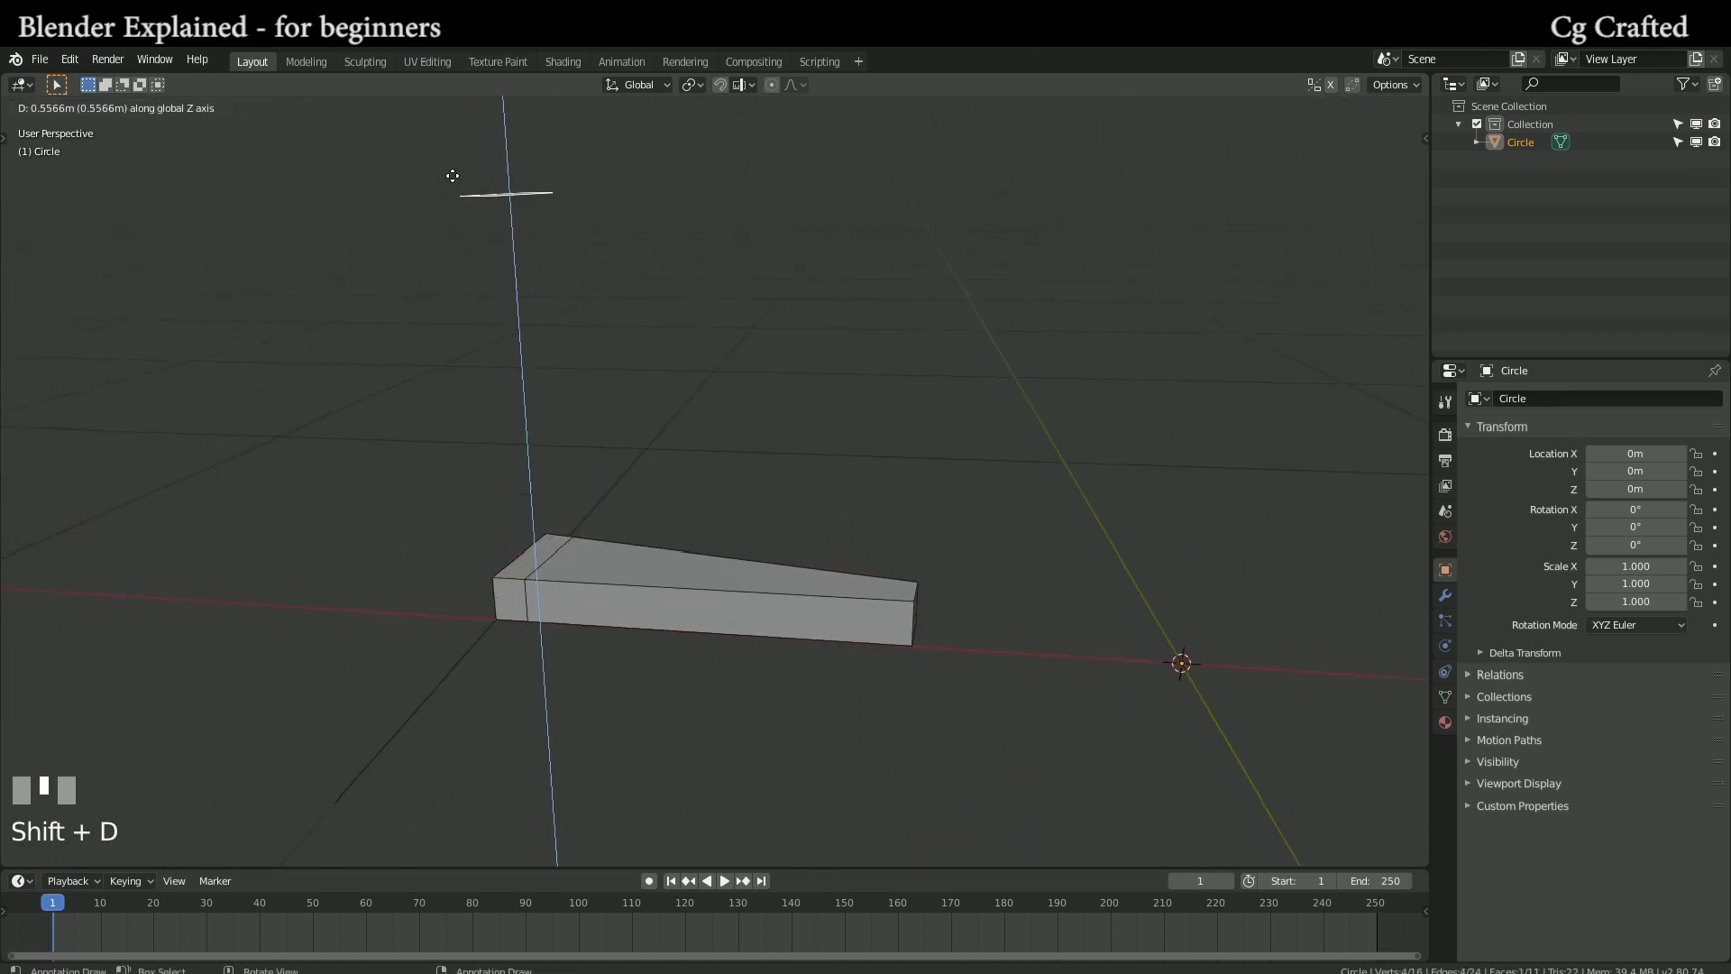
pyautogui.click(454, 177)
pyautogui.moveTo(420, 501); pyautogui.dragTo(629, 281, button='middle')
pyautogui.press('e')
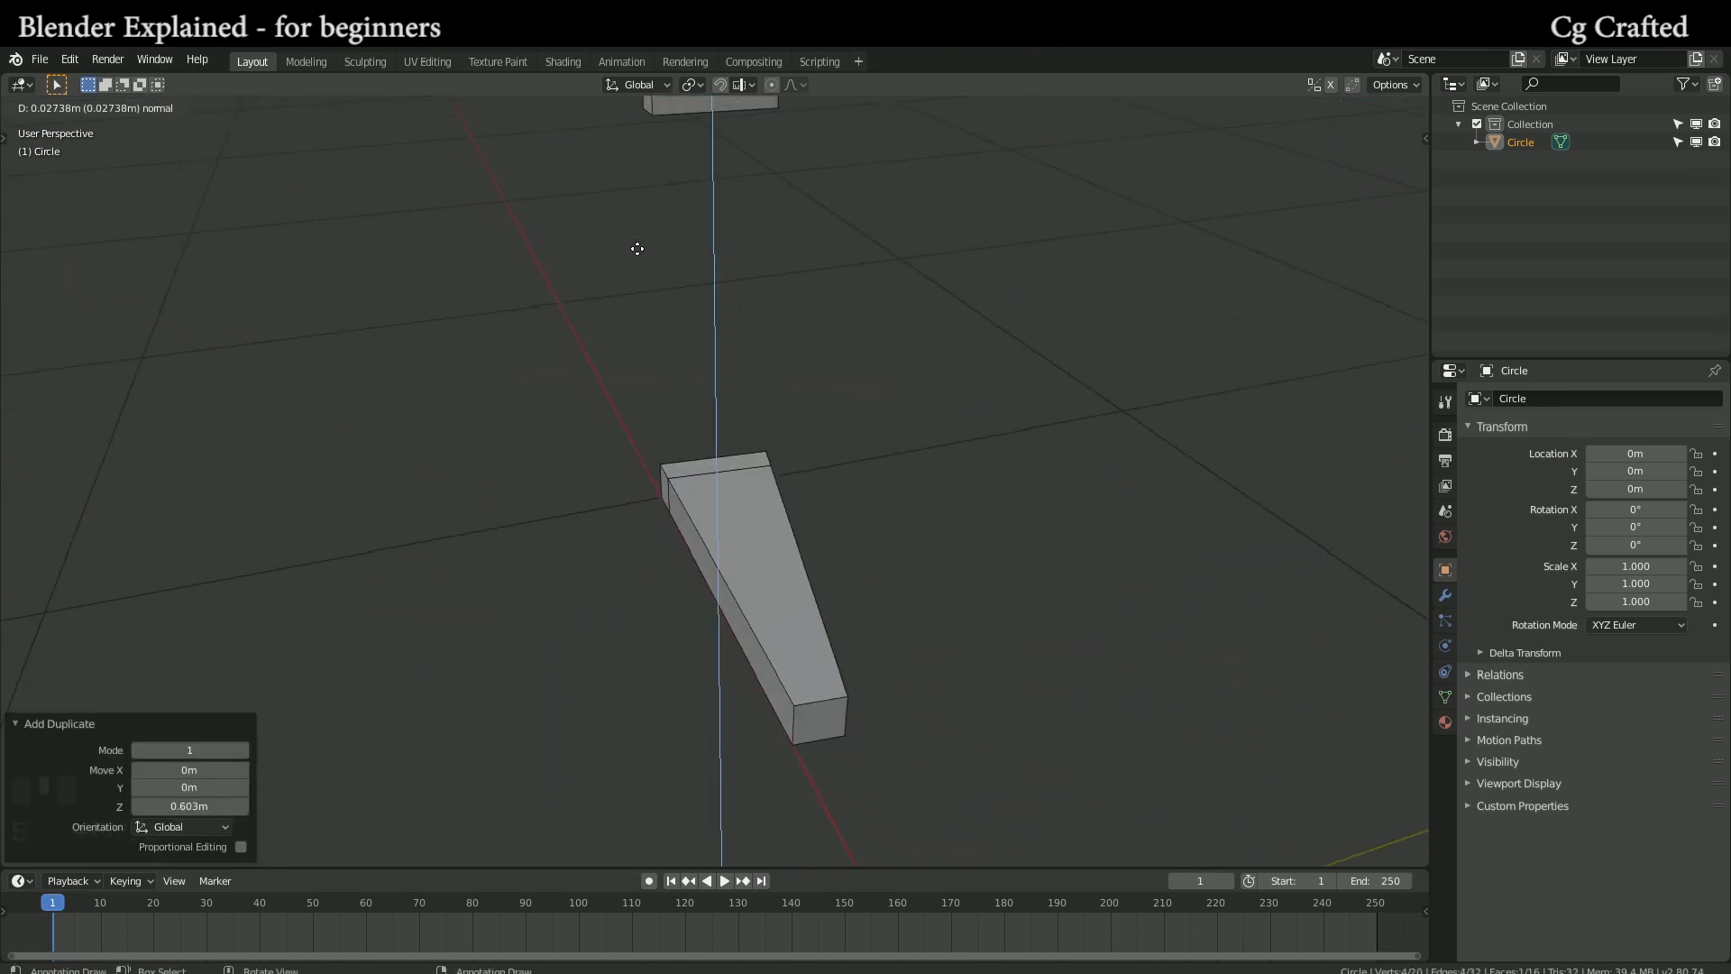
pyautogui.rightClick(638, 251)
pyautogui.hotkey('ctrl', 'z')
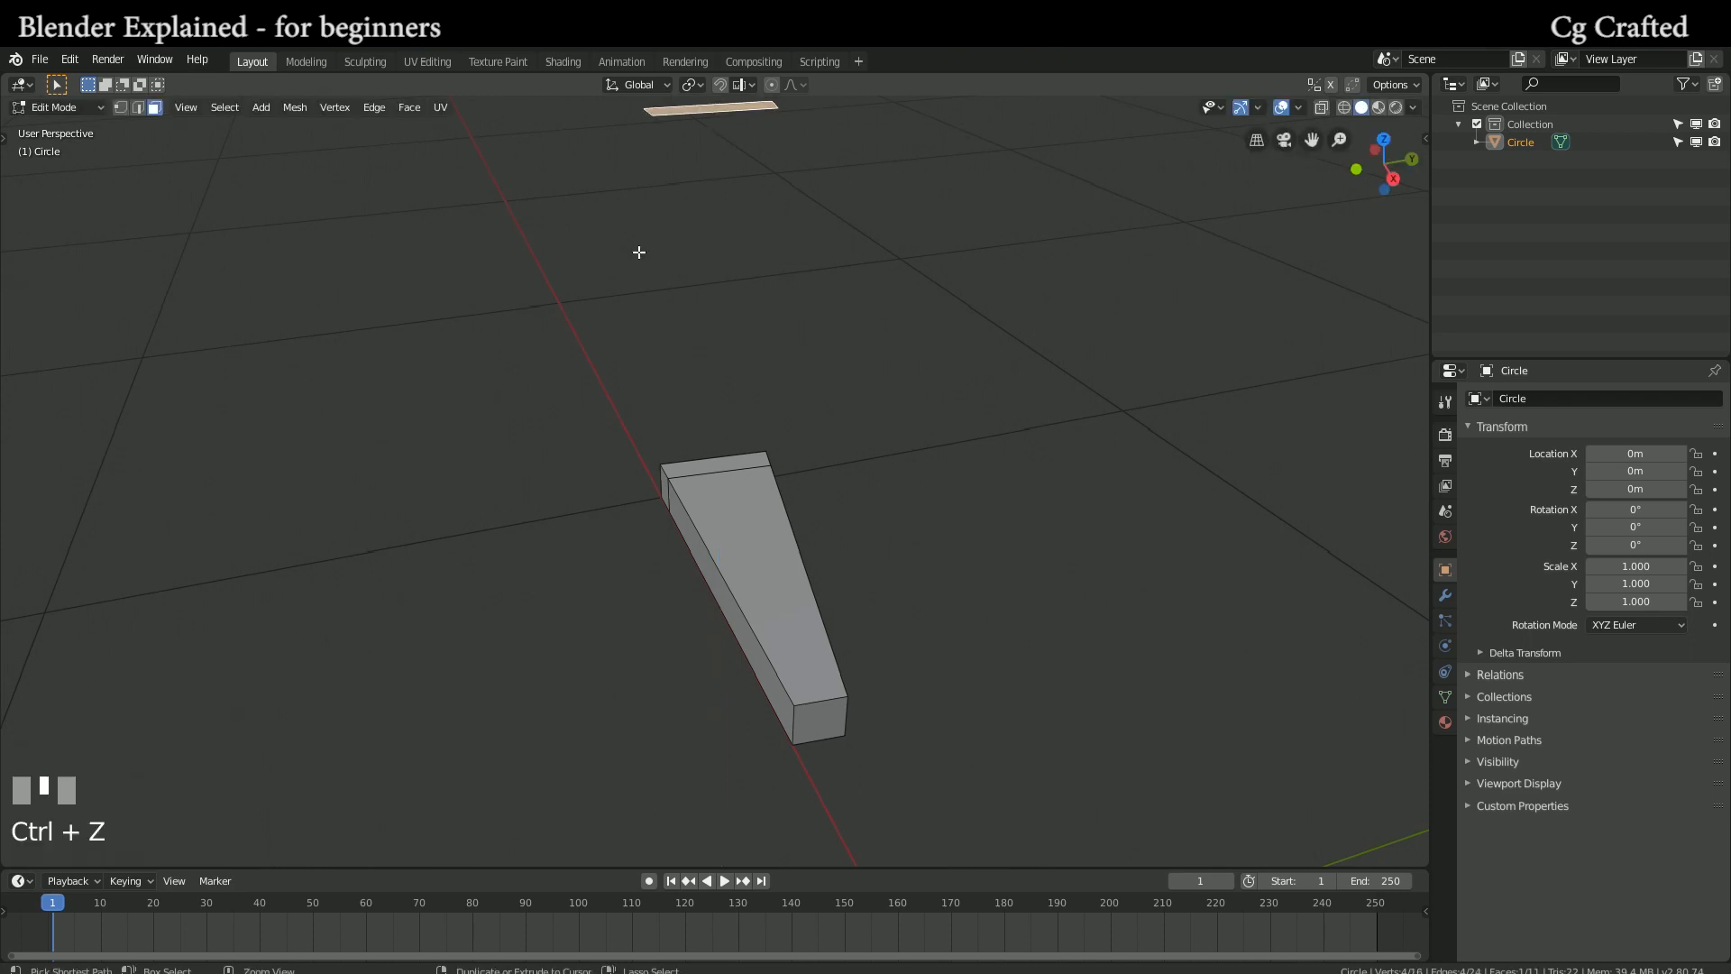
pyautogui.press('Tab')
pyautogui.scroll(-2, 788, 428)
pyautogui.scroll(-1, 832, 492)
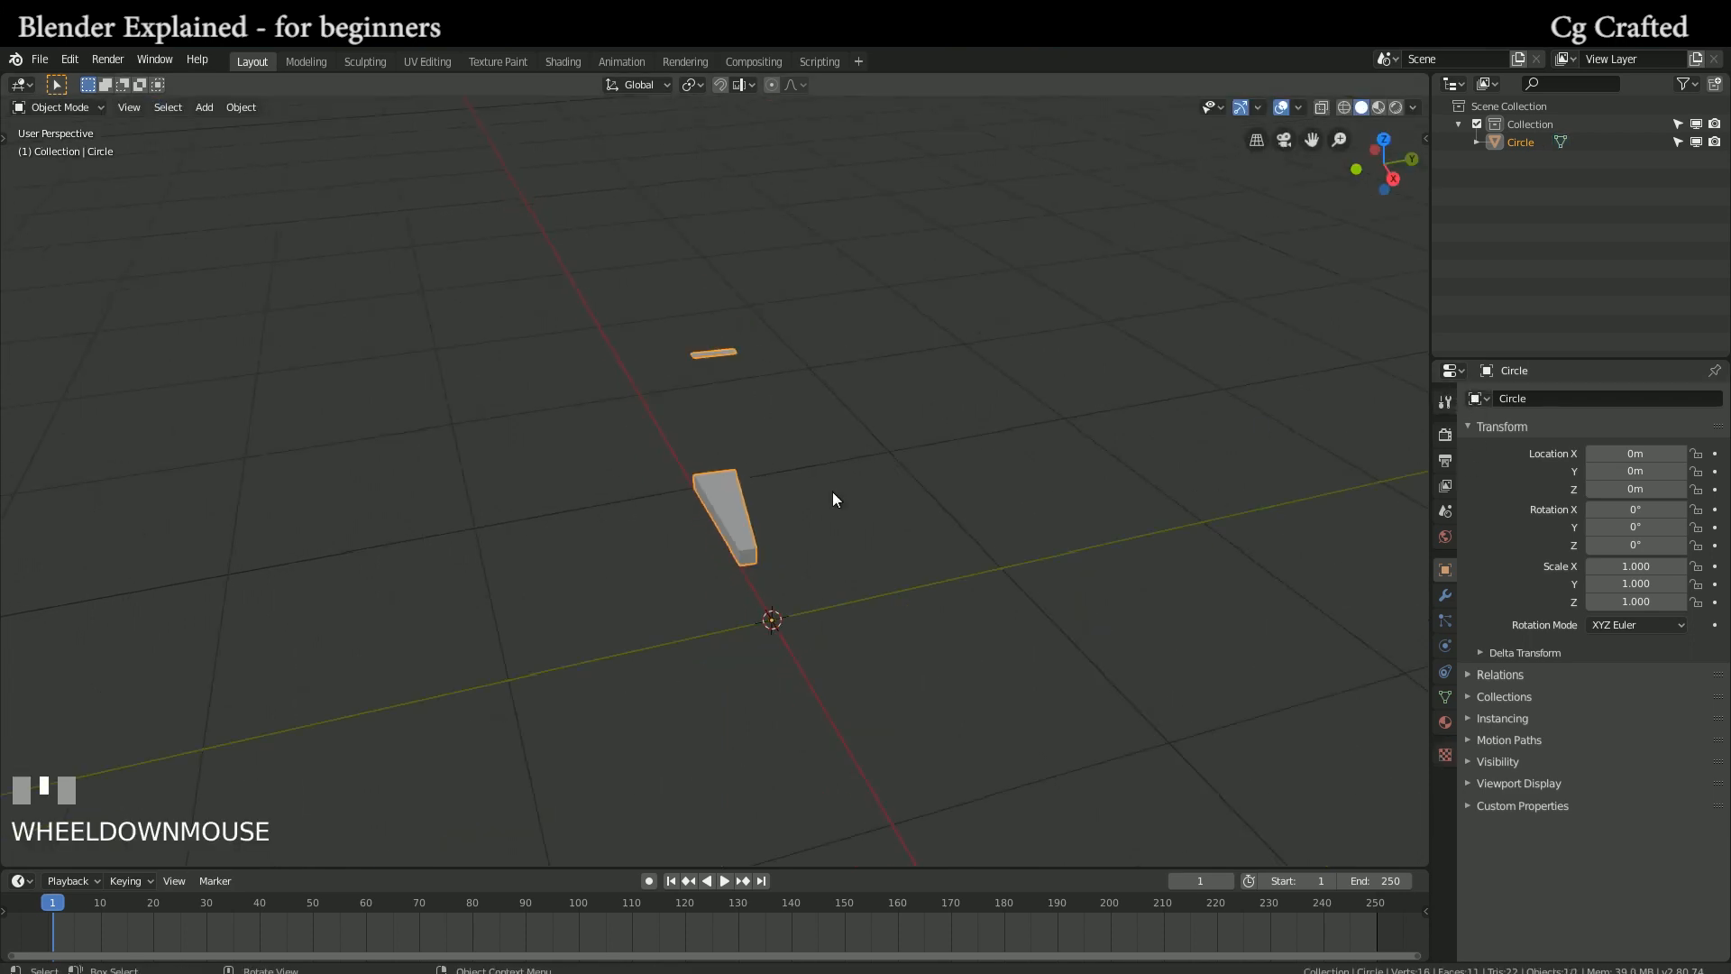
pyautogui.click(832, 551)
# Add a plain-axes Empty at the origin and show the step object's modifier list
pyautogui.hotkey('shift', 'a')
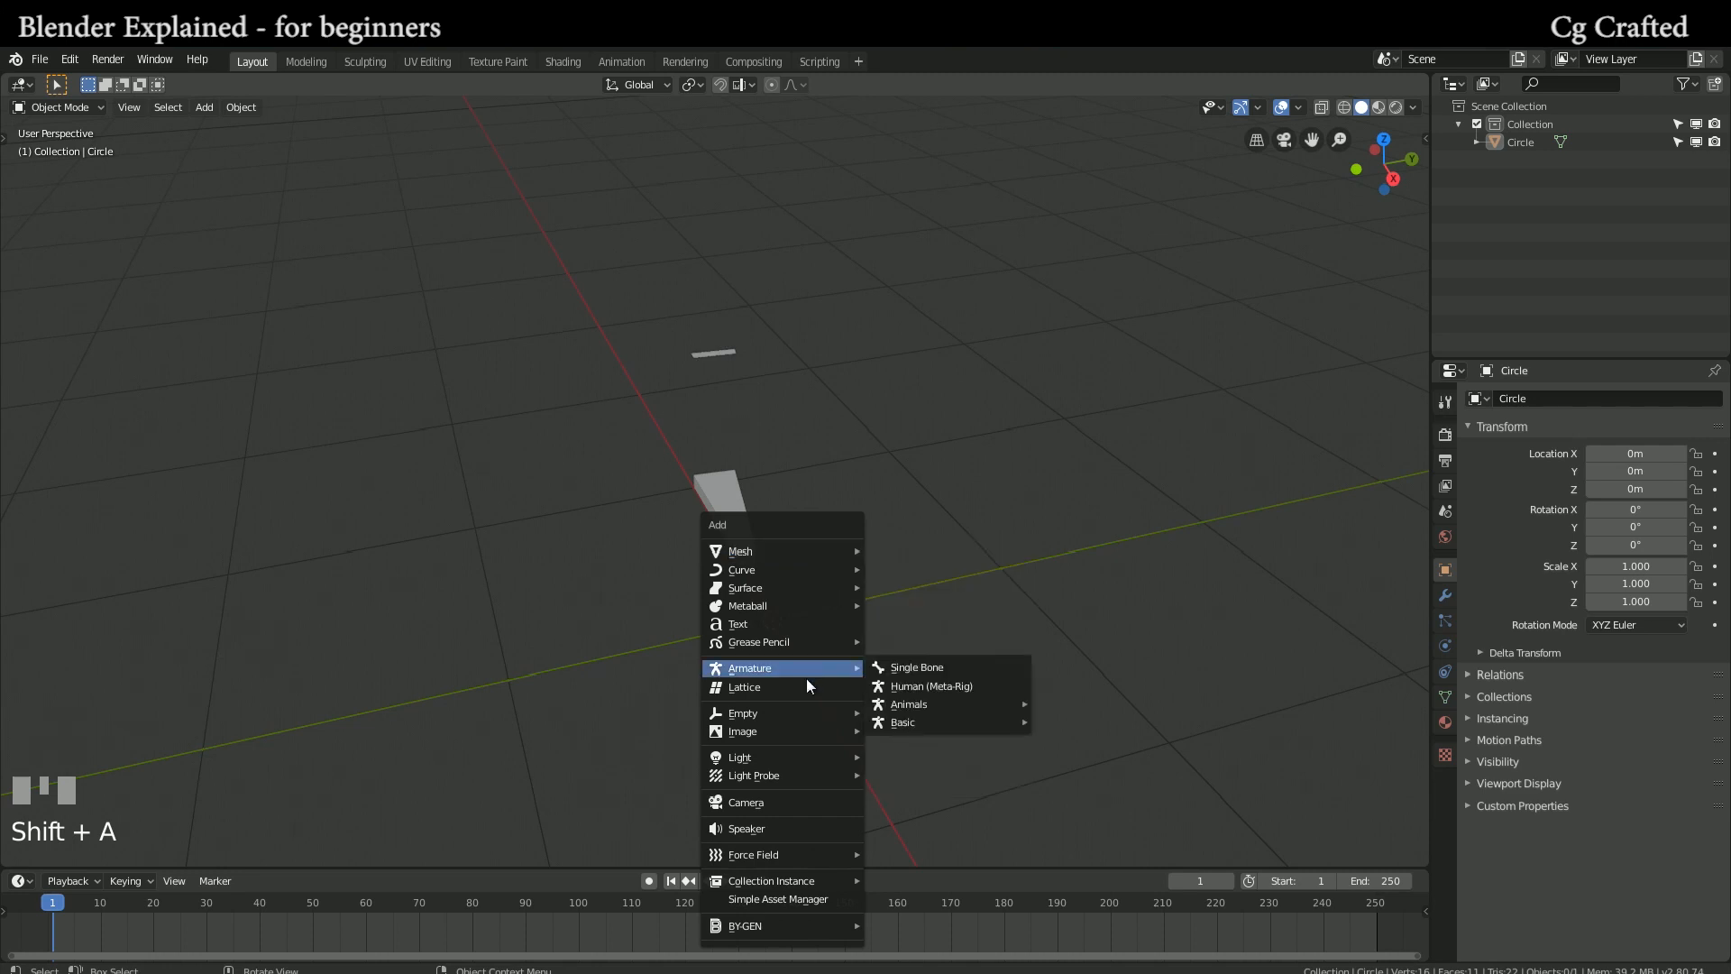
pyautogui.click(915, 713)
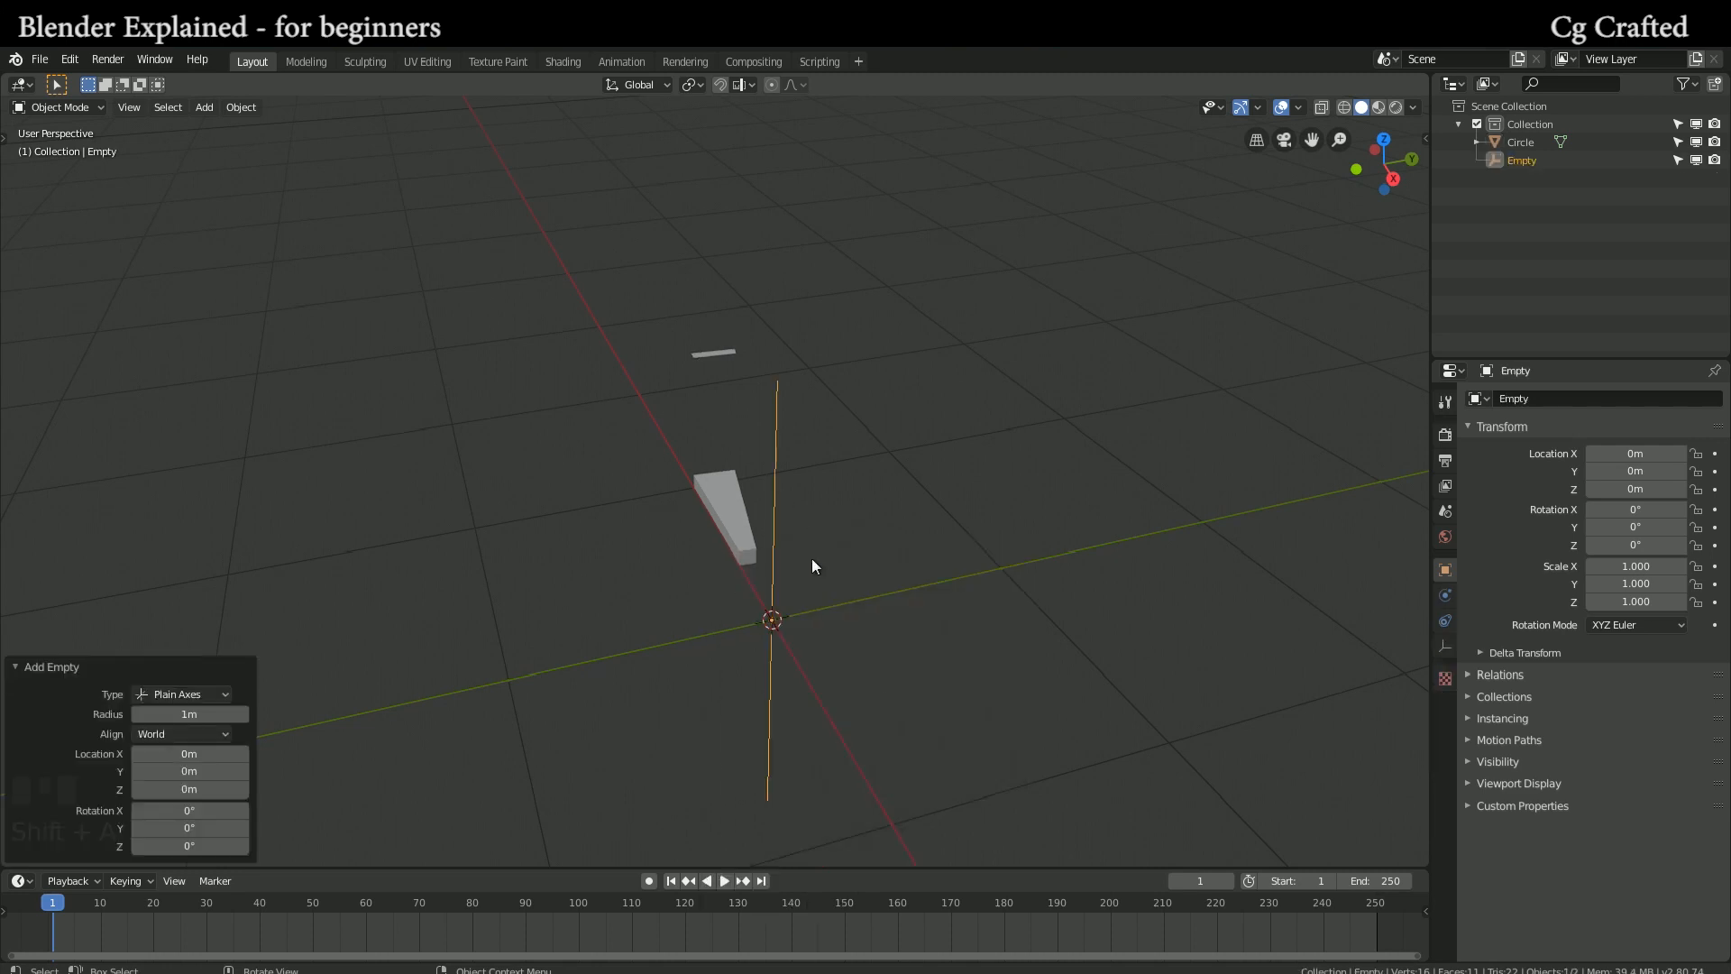
pyautogui.moveTo(507, 519); pyautogui.dragTo(944, 382, button='middle')
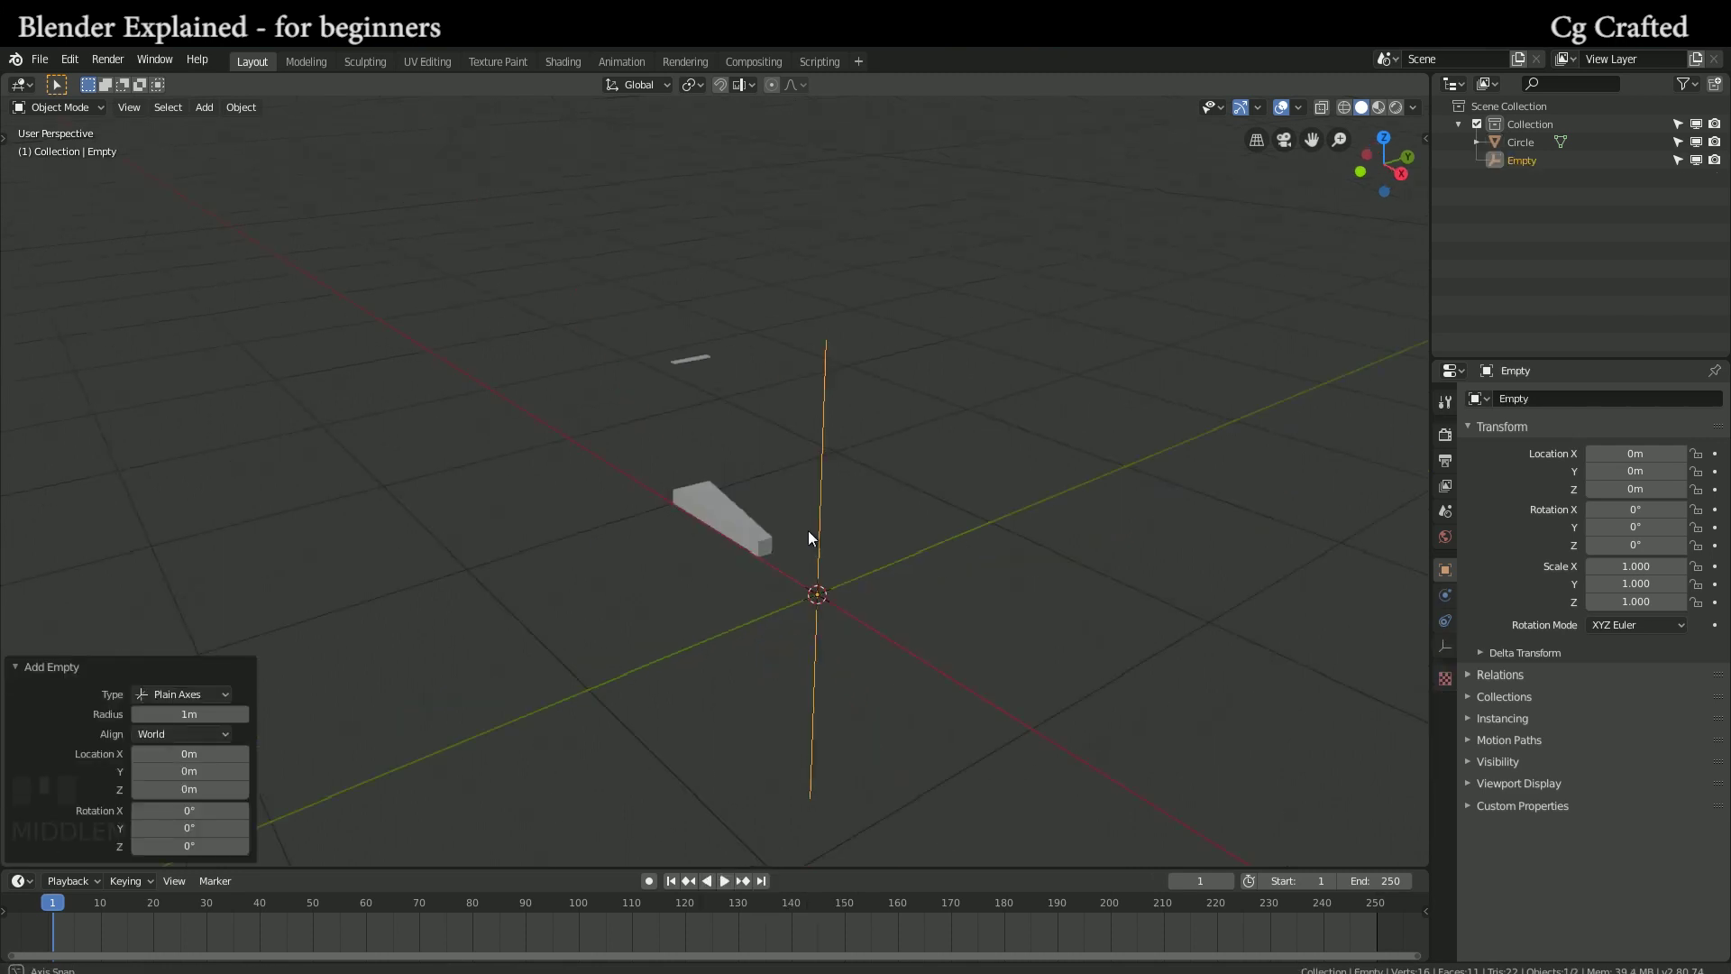
pyautogui.click(895, 587)
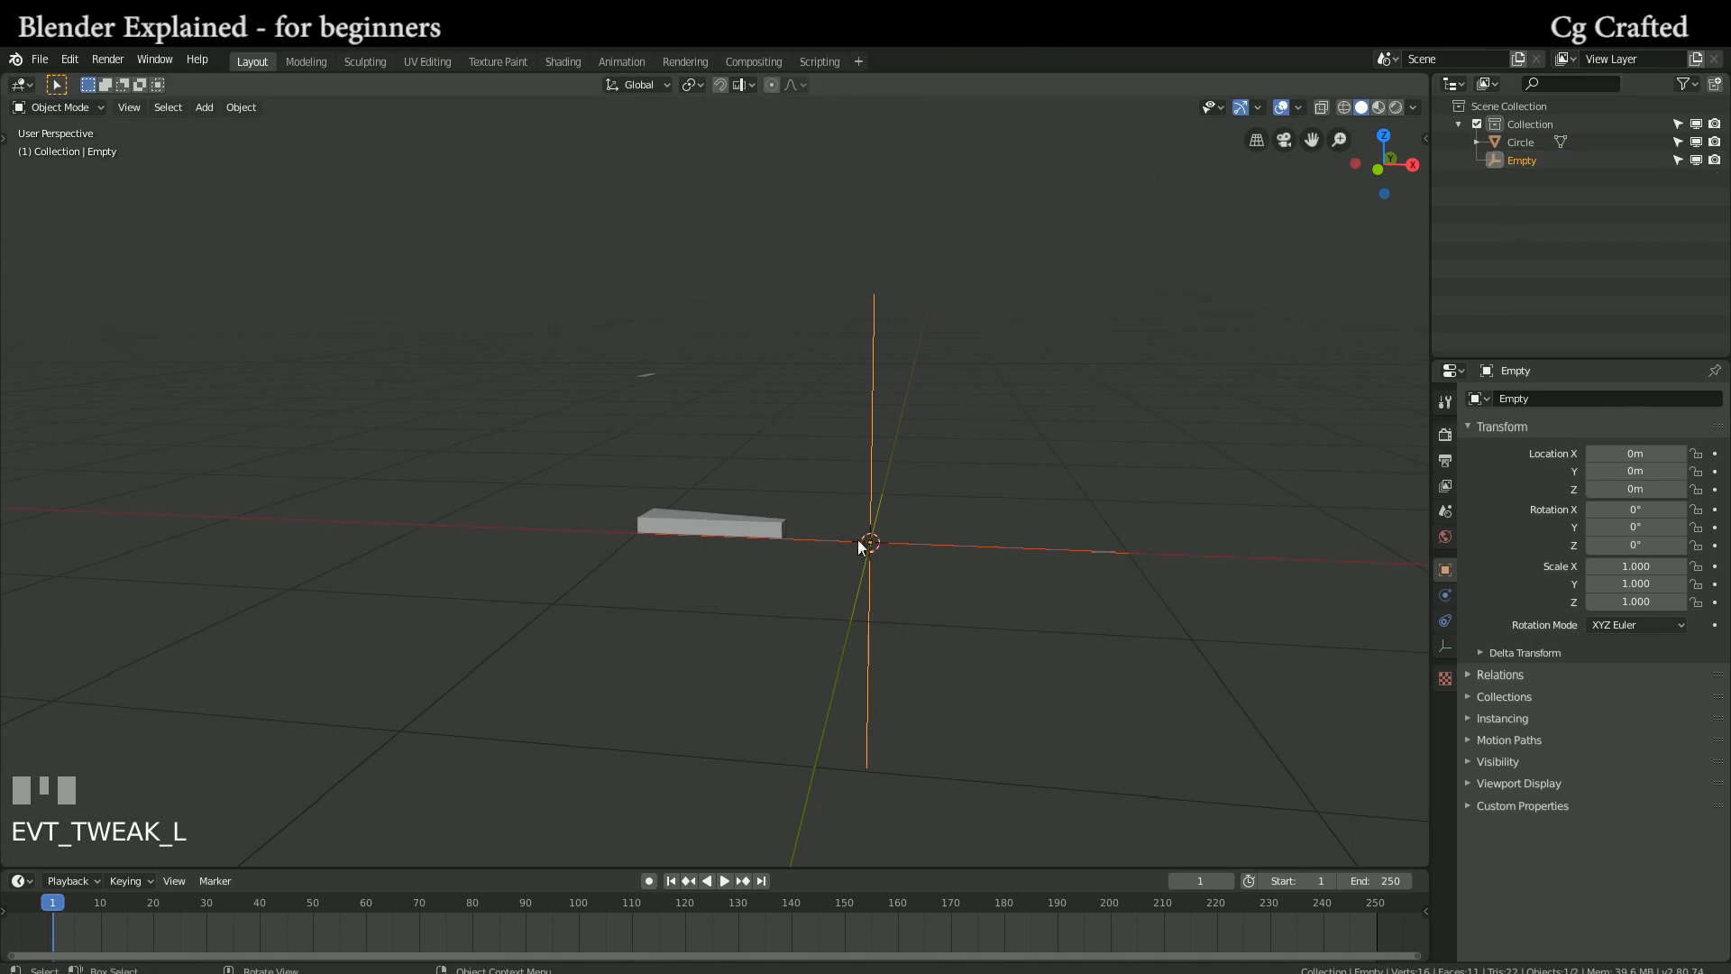
pyautogui.click(774, 527)
pyautogui.click(1445, 401)
# Add an Array modifier using the Empty as object offset with constant spacing zeroed
pyautogui.click(1501, 398)
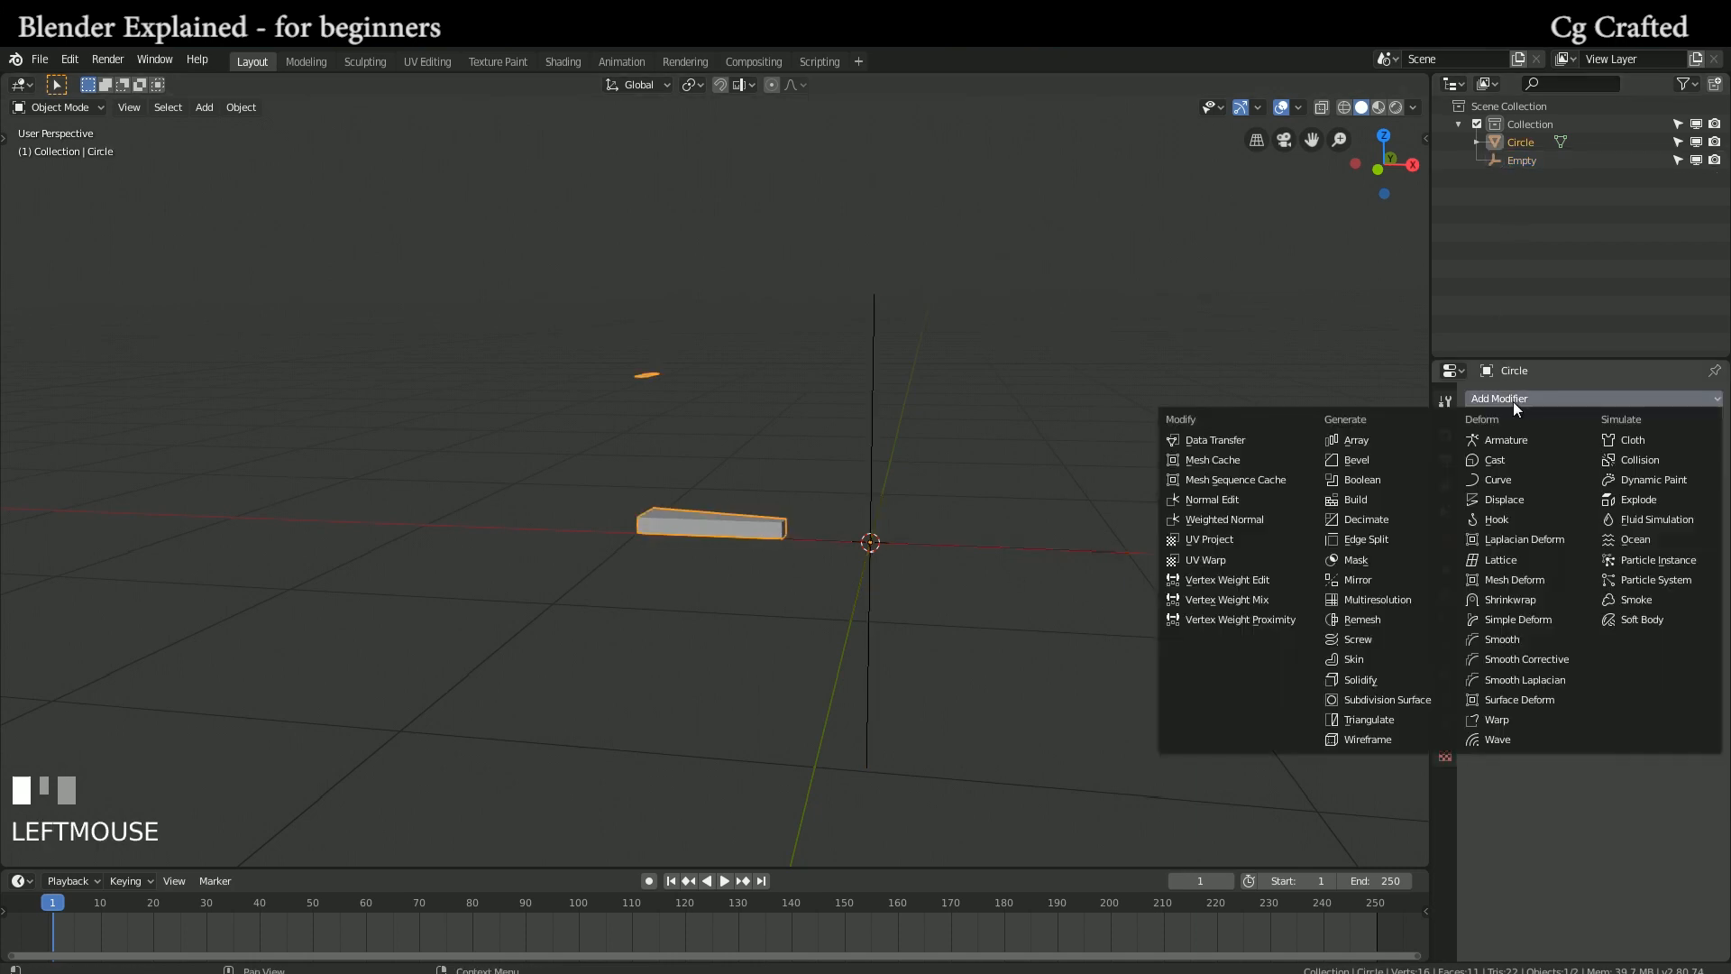
pyautogui.click(1356, 440)
pyautogui.moveTo(1037, 499); pyautogui.dragTo(849, 552, button='middle')
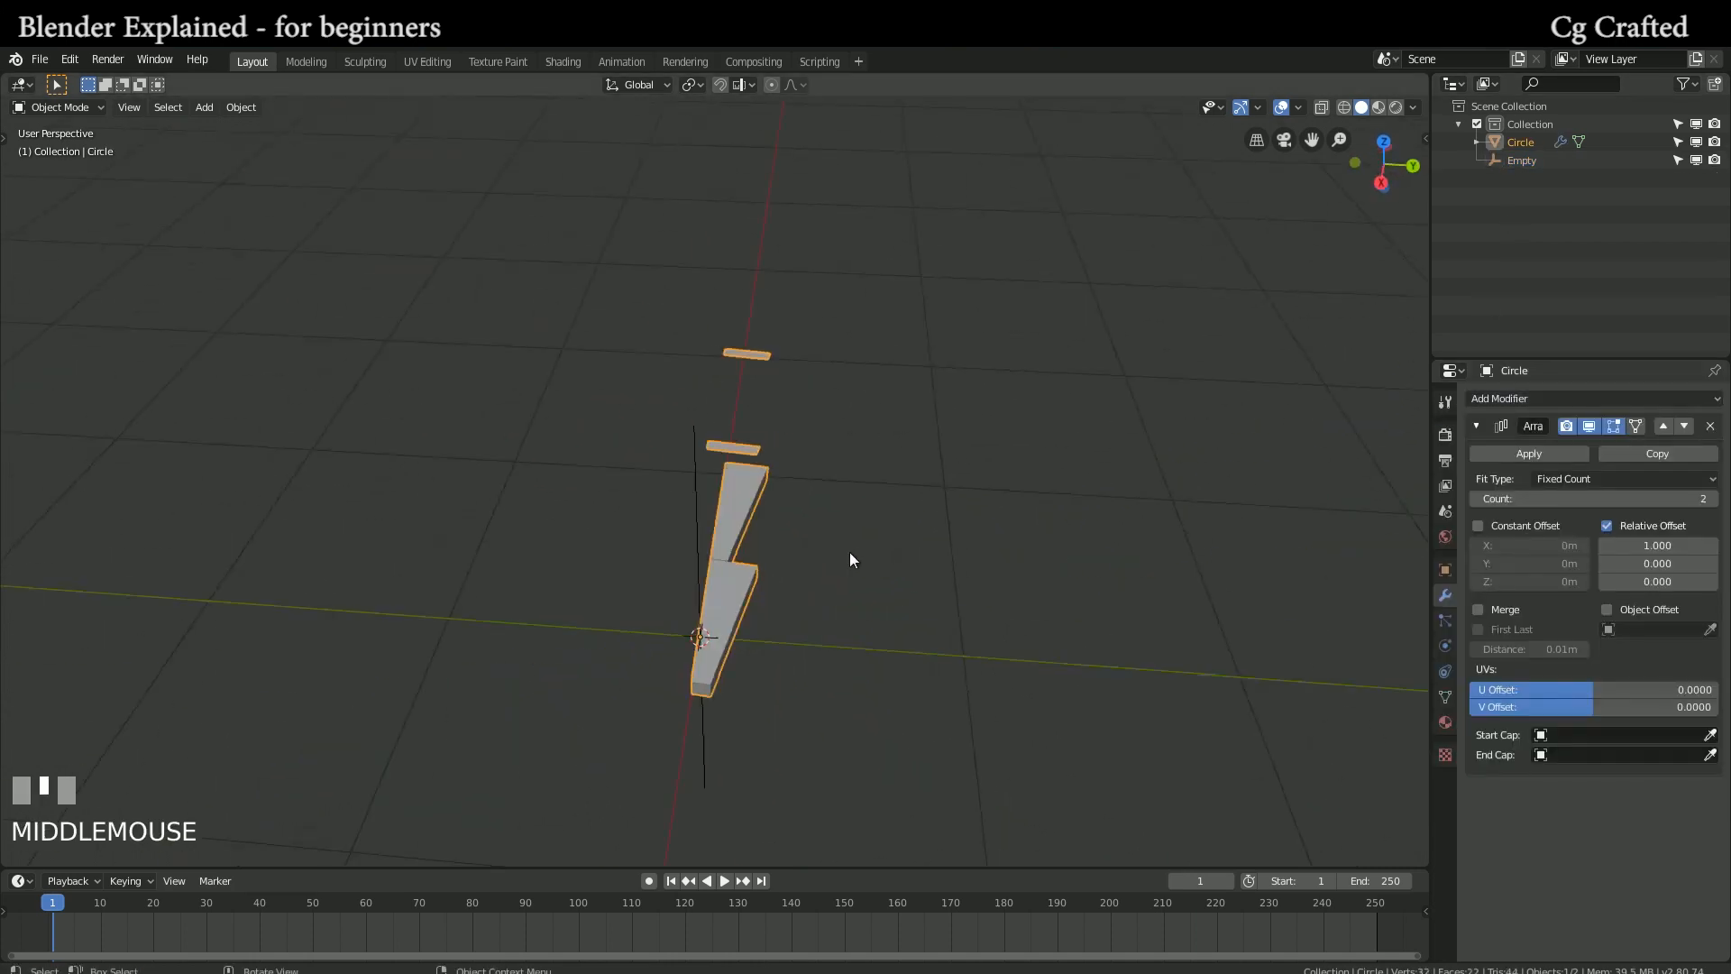
pyautogui.click(1709, 629)
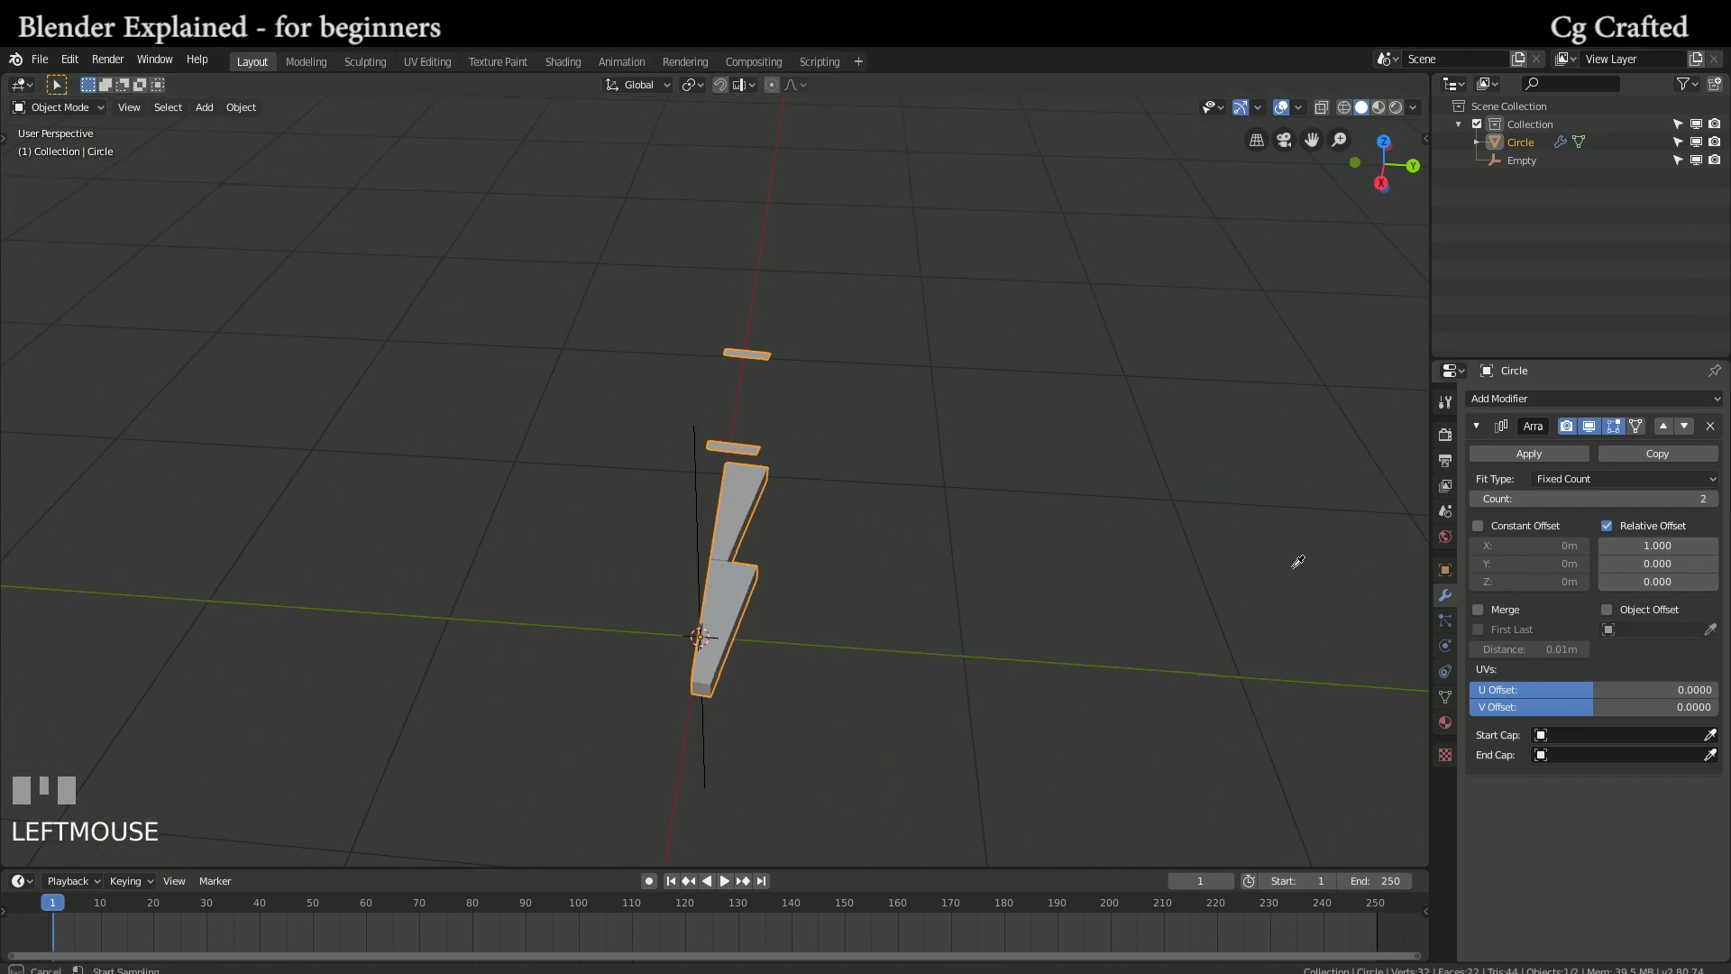
pyautogui.click(698, 489)
pyautogui.click(1607, 525)
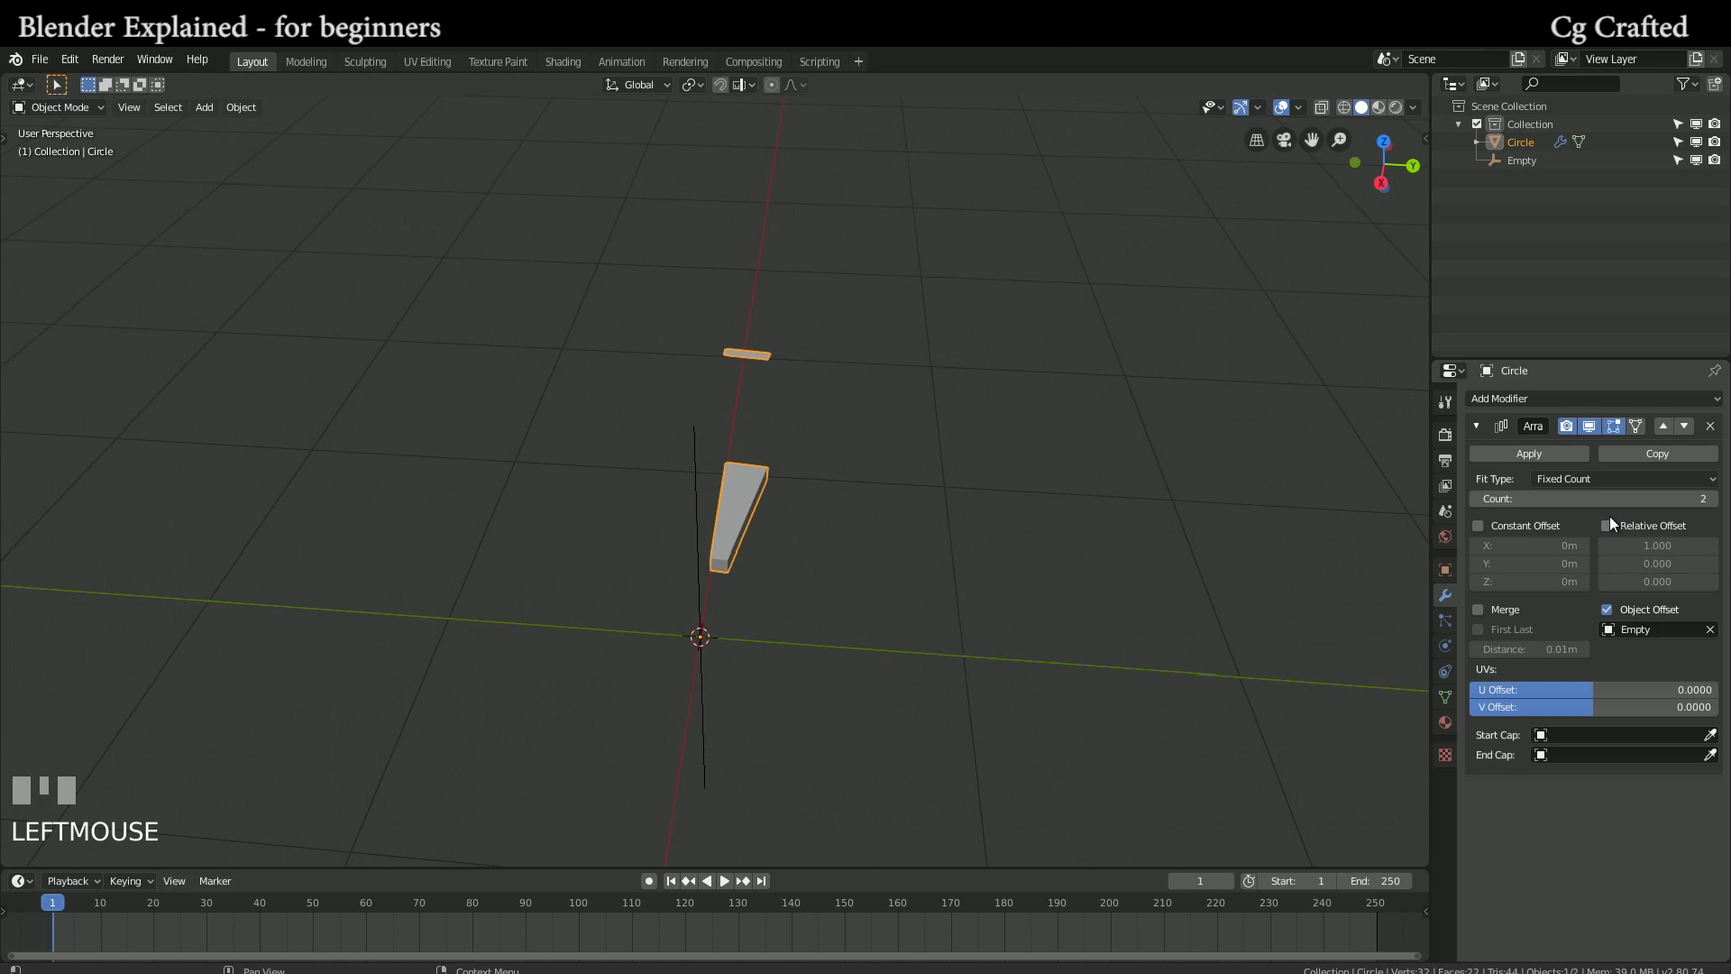
pyautogui.click(1477, 525)
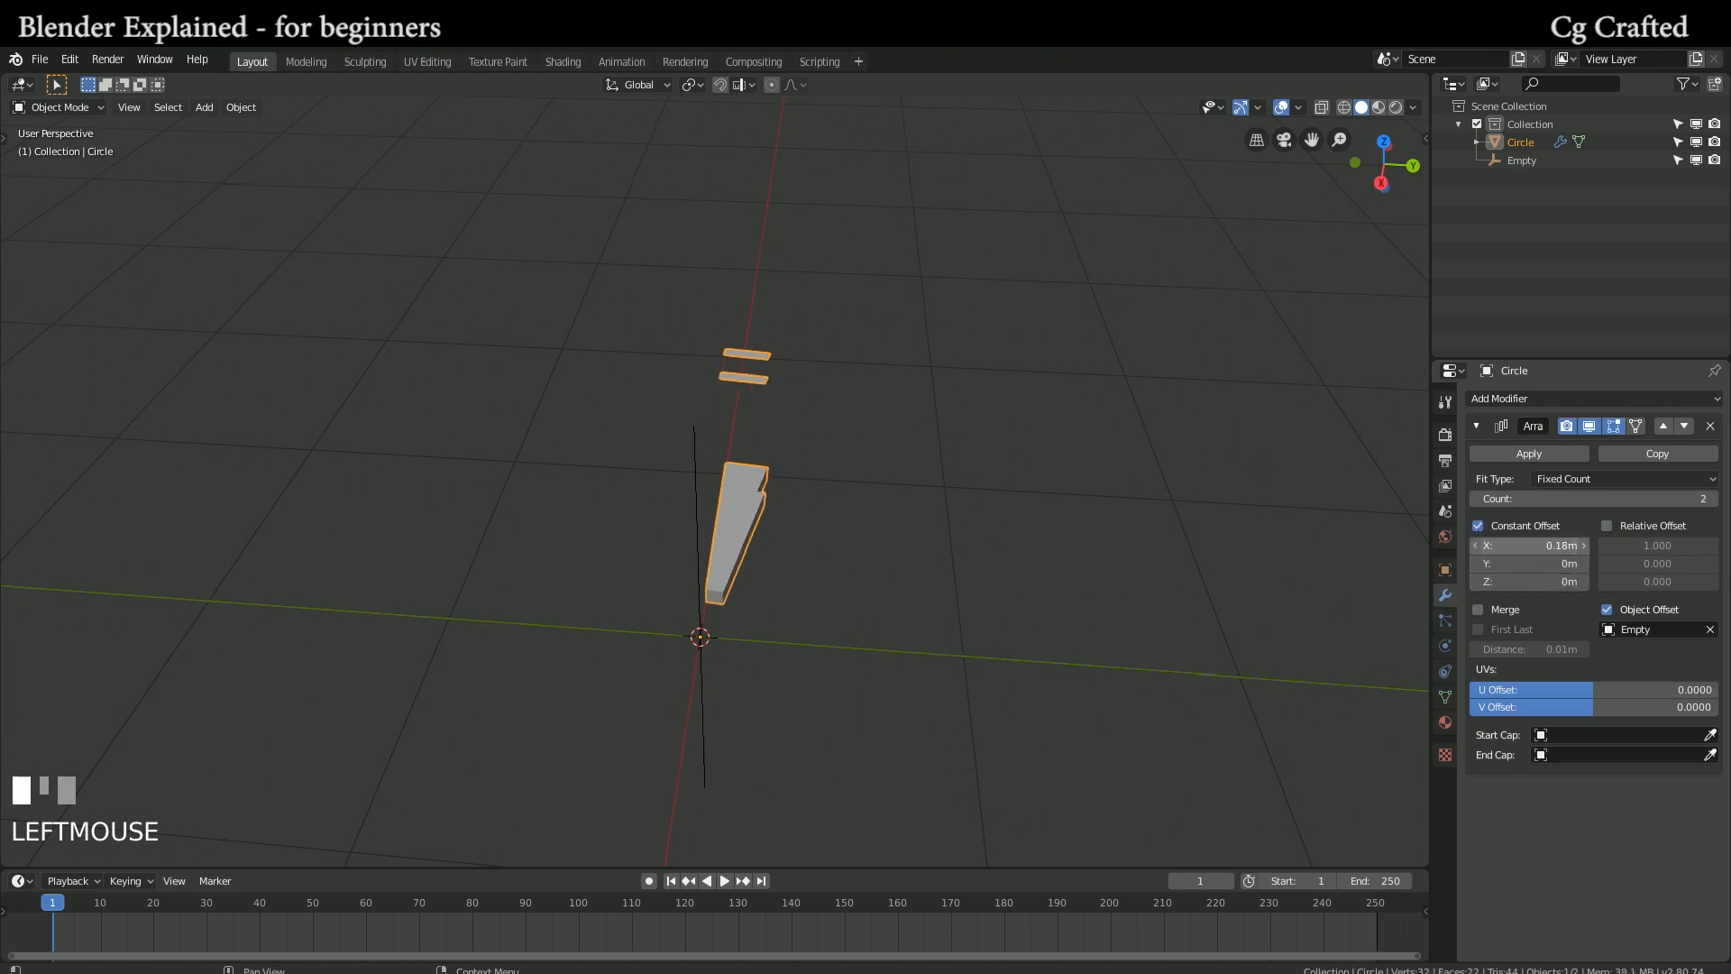
pyautogui.moveTo(1555, 545)
pyautogui.mouseDown()
pyautogui.moveTo(1487, 545)
pyautogui.moveTo(1566, 563)
pyautogui.moveTo(1487, 563)
pyautogui.moveTo(1580, 582)
pyautogui.mouseUp()
pyautogui.rightClick(1529, 562)
pyautogui.write('0m')
pyautogui.press('Return')
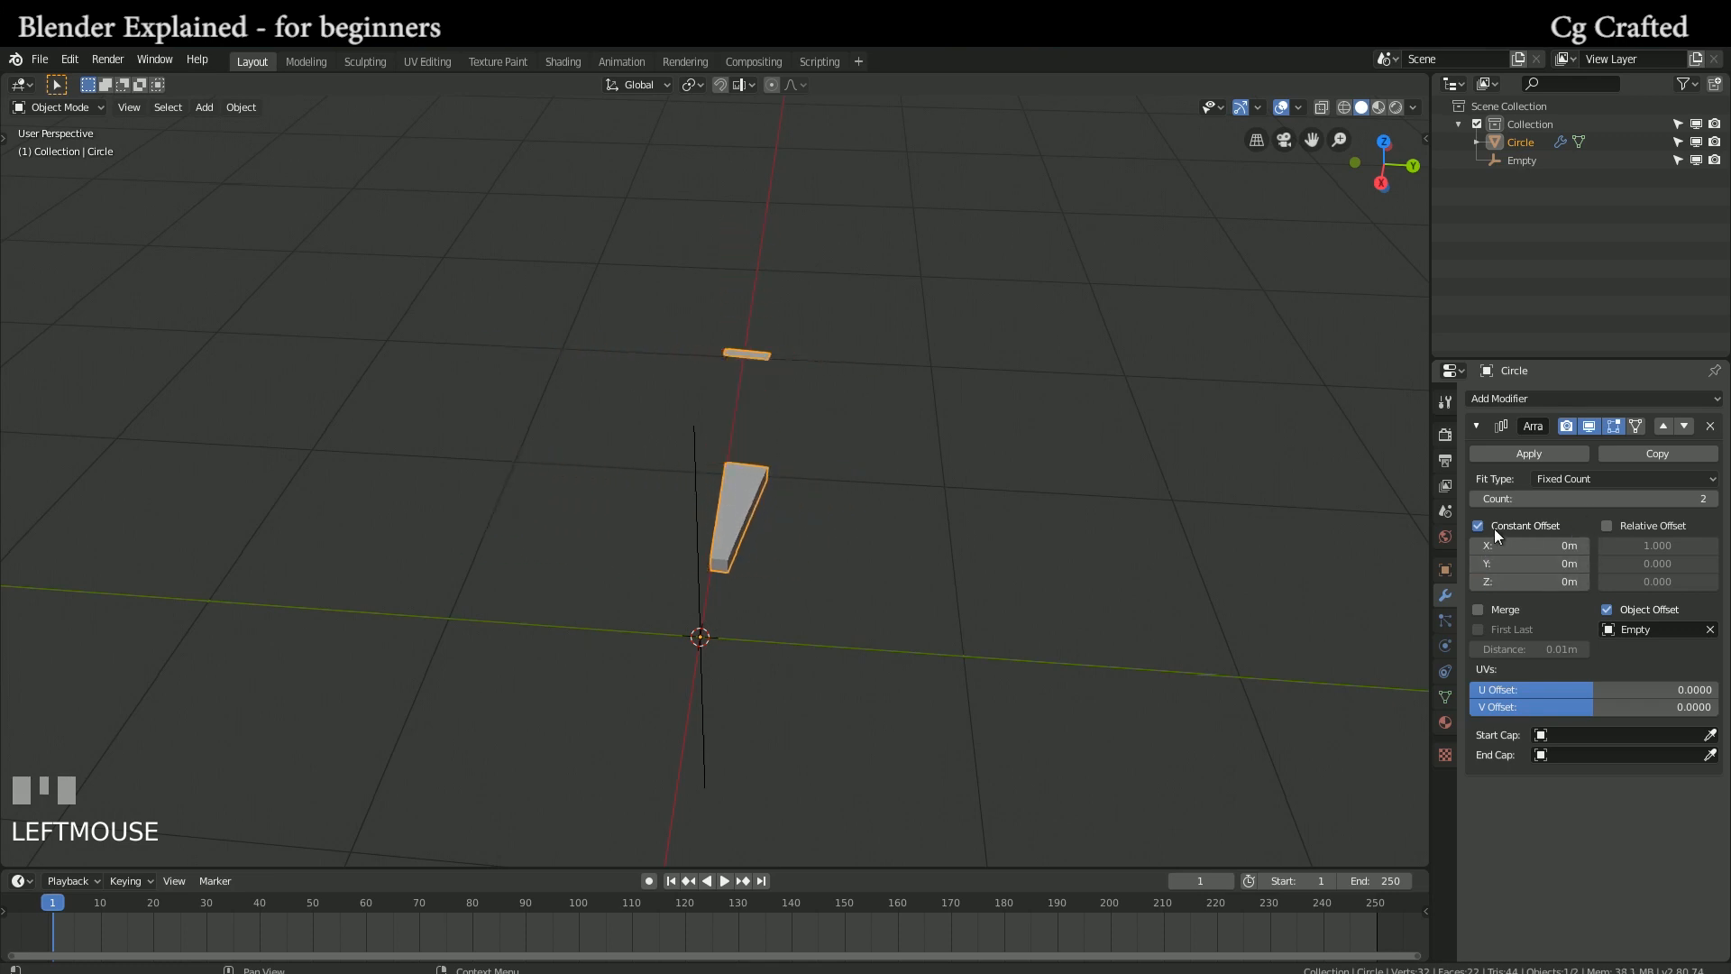
# Raise the copy count and constant Z offset to 0.088 m so the steps climb
pyautogui.moveTo(1596, 497); pyautogui.dragTo(1663, 498)
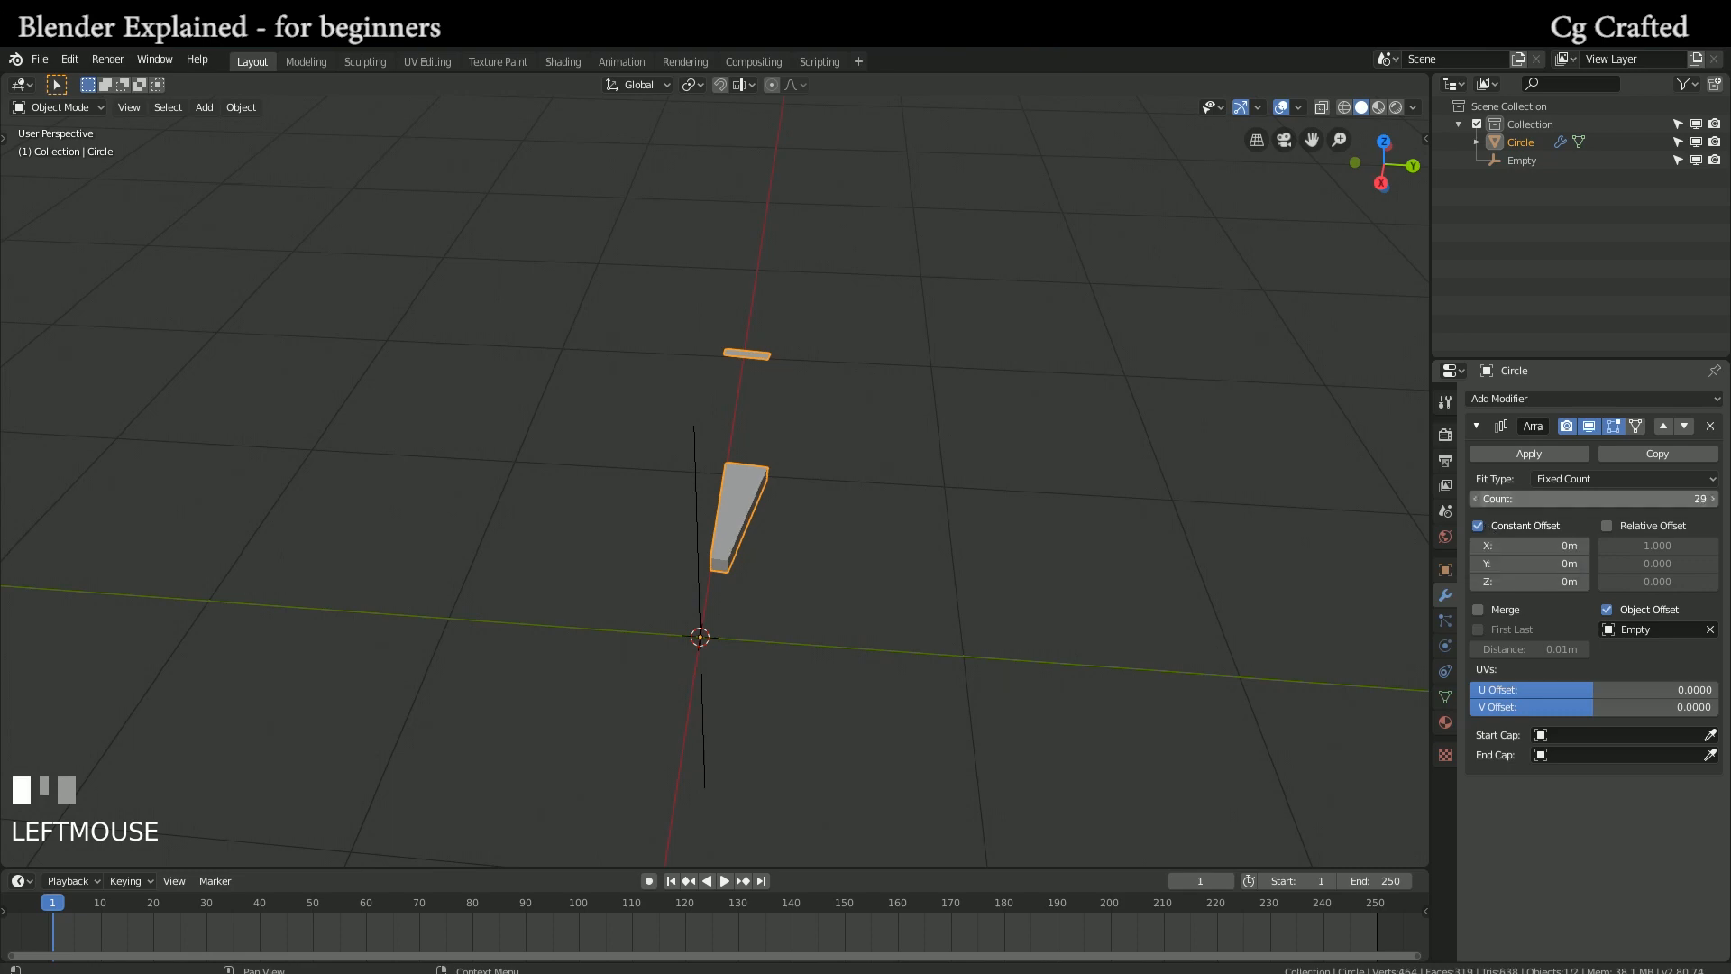
pyautogui.press('Return')
pyautogui.moveTo(824, 587); pyautogui.dragTo(730, 582, button='middle')
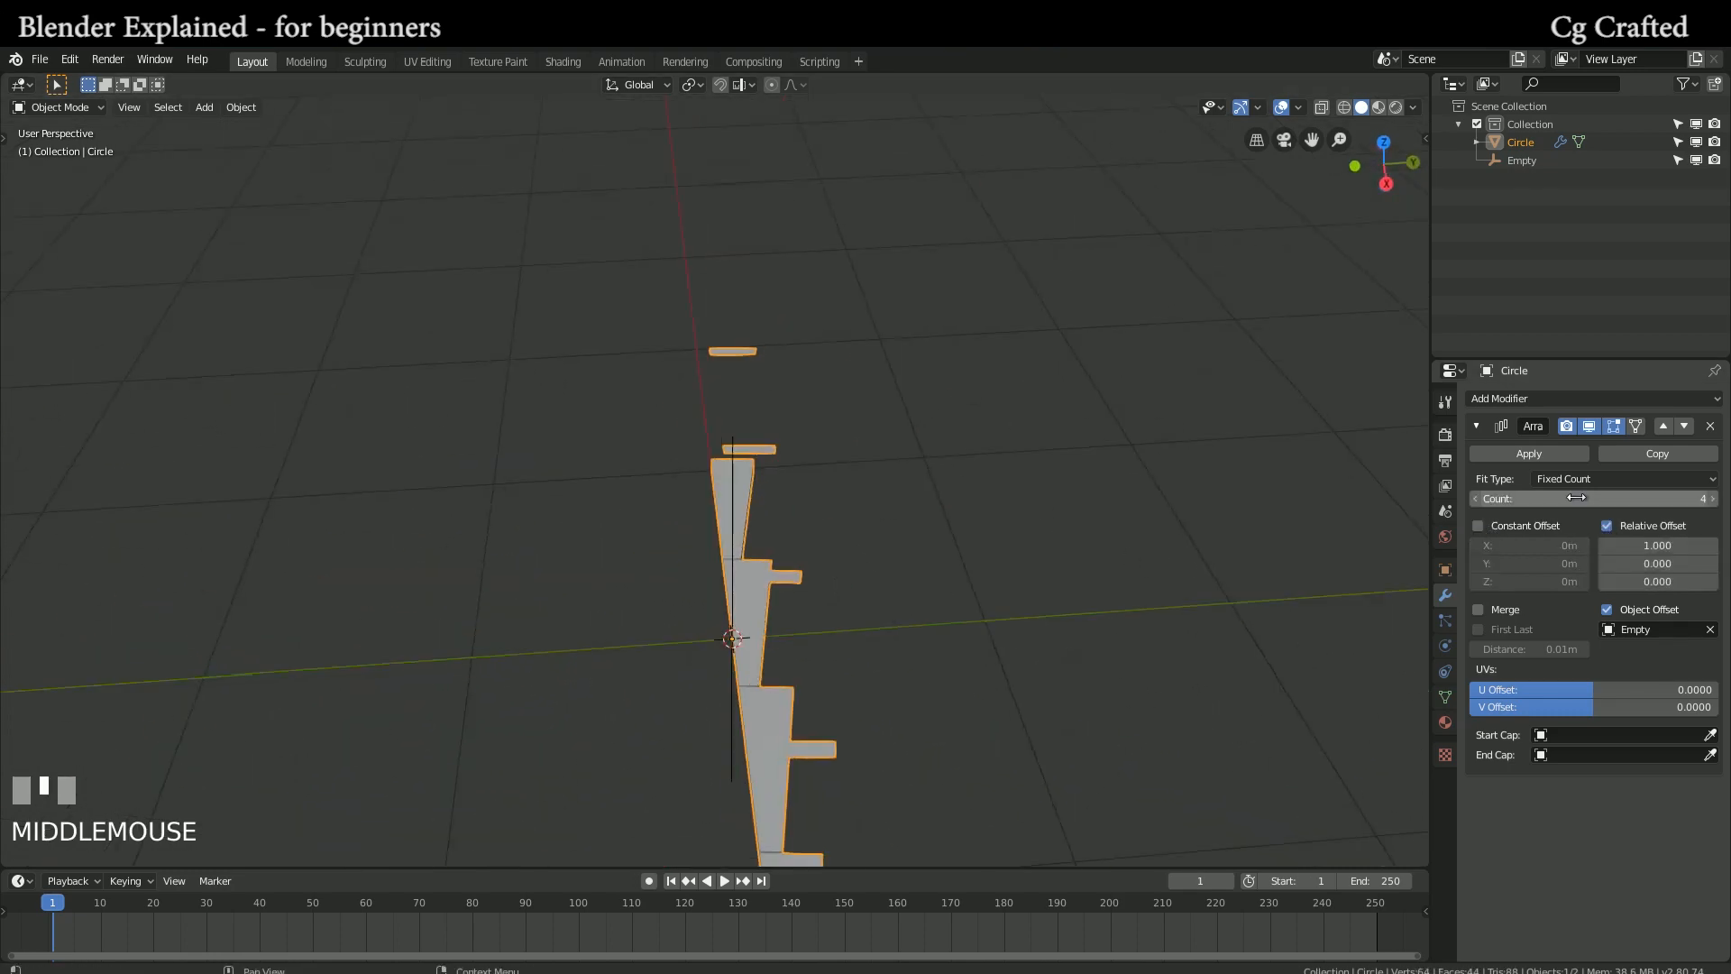
pyautogui.moveTo(1555, 582); pyautogui.dragTo(1565, 582)
pyautogui.moveTo(730, 581); pyautogui.dragTo(794, 562, button='middle')
pyautogui.scroll(2, 792, 561)
pyautogui.click(1707, 497)
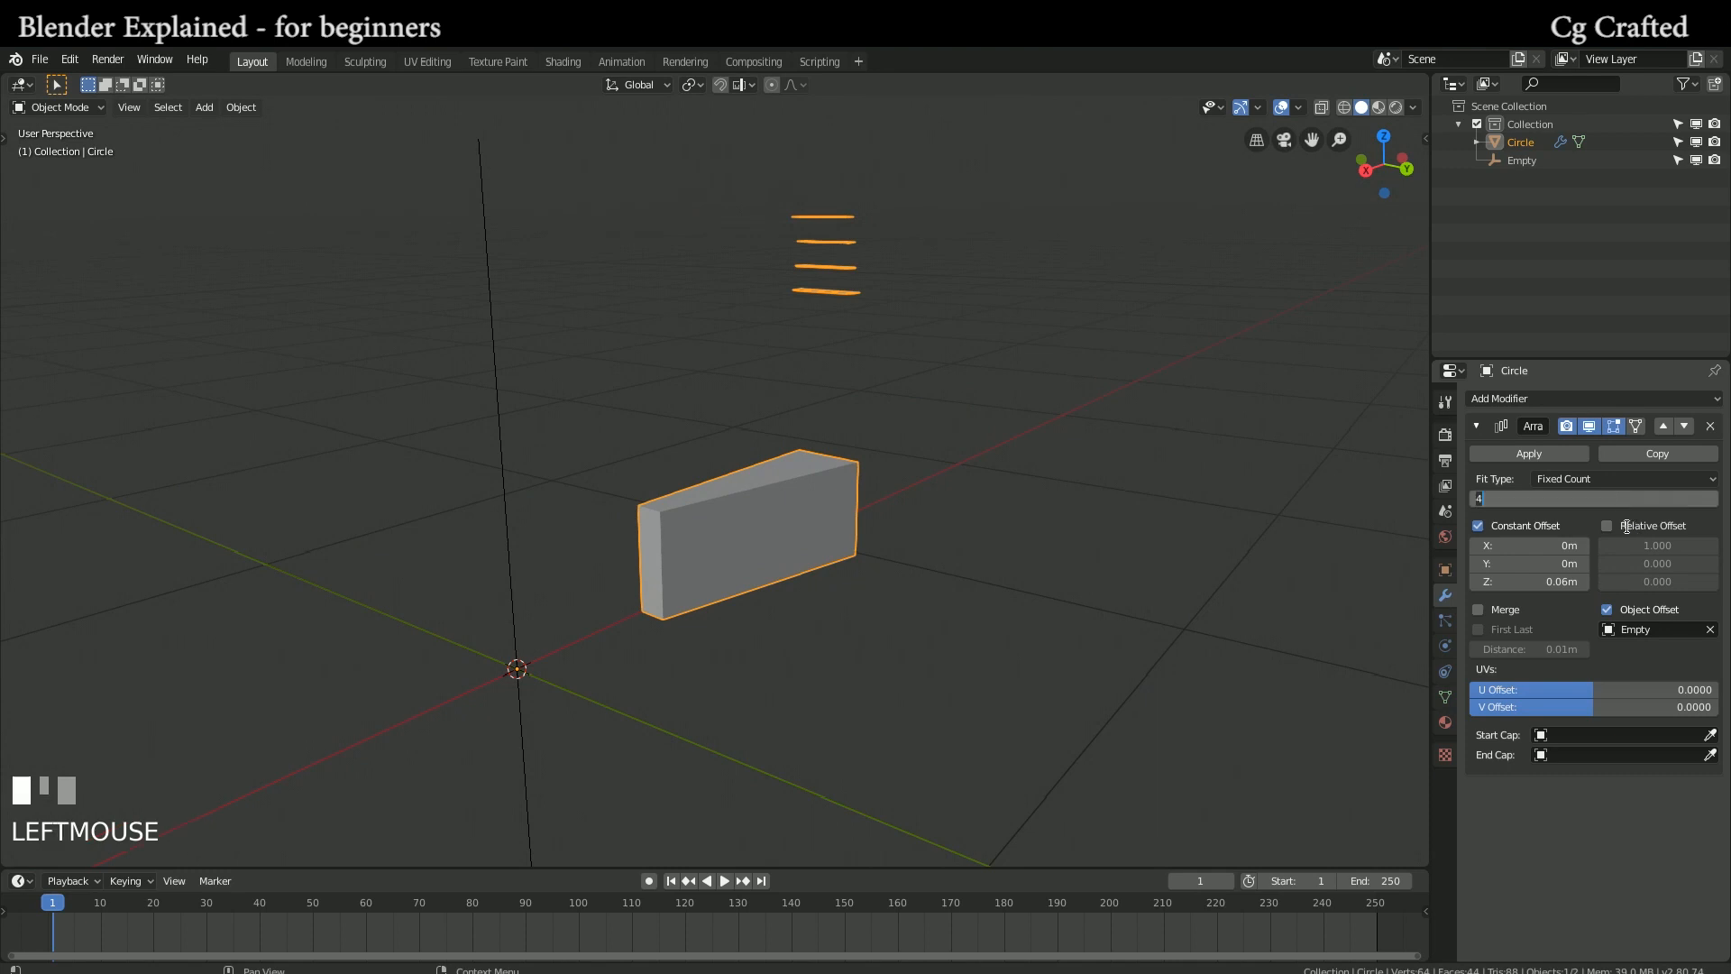
pyautogui.click(1583, 583)
pyautogui.moveTo(1556, 581); pyautogui.dragTo(1569, 582)
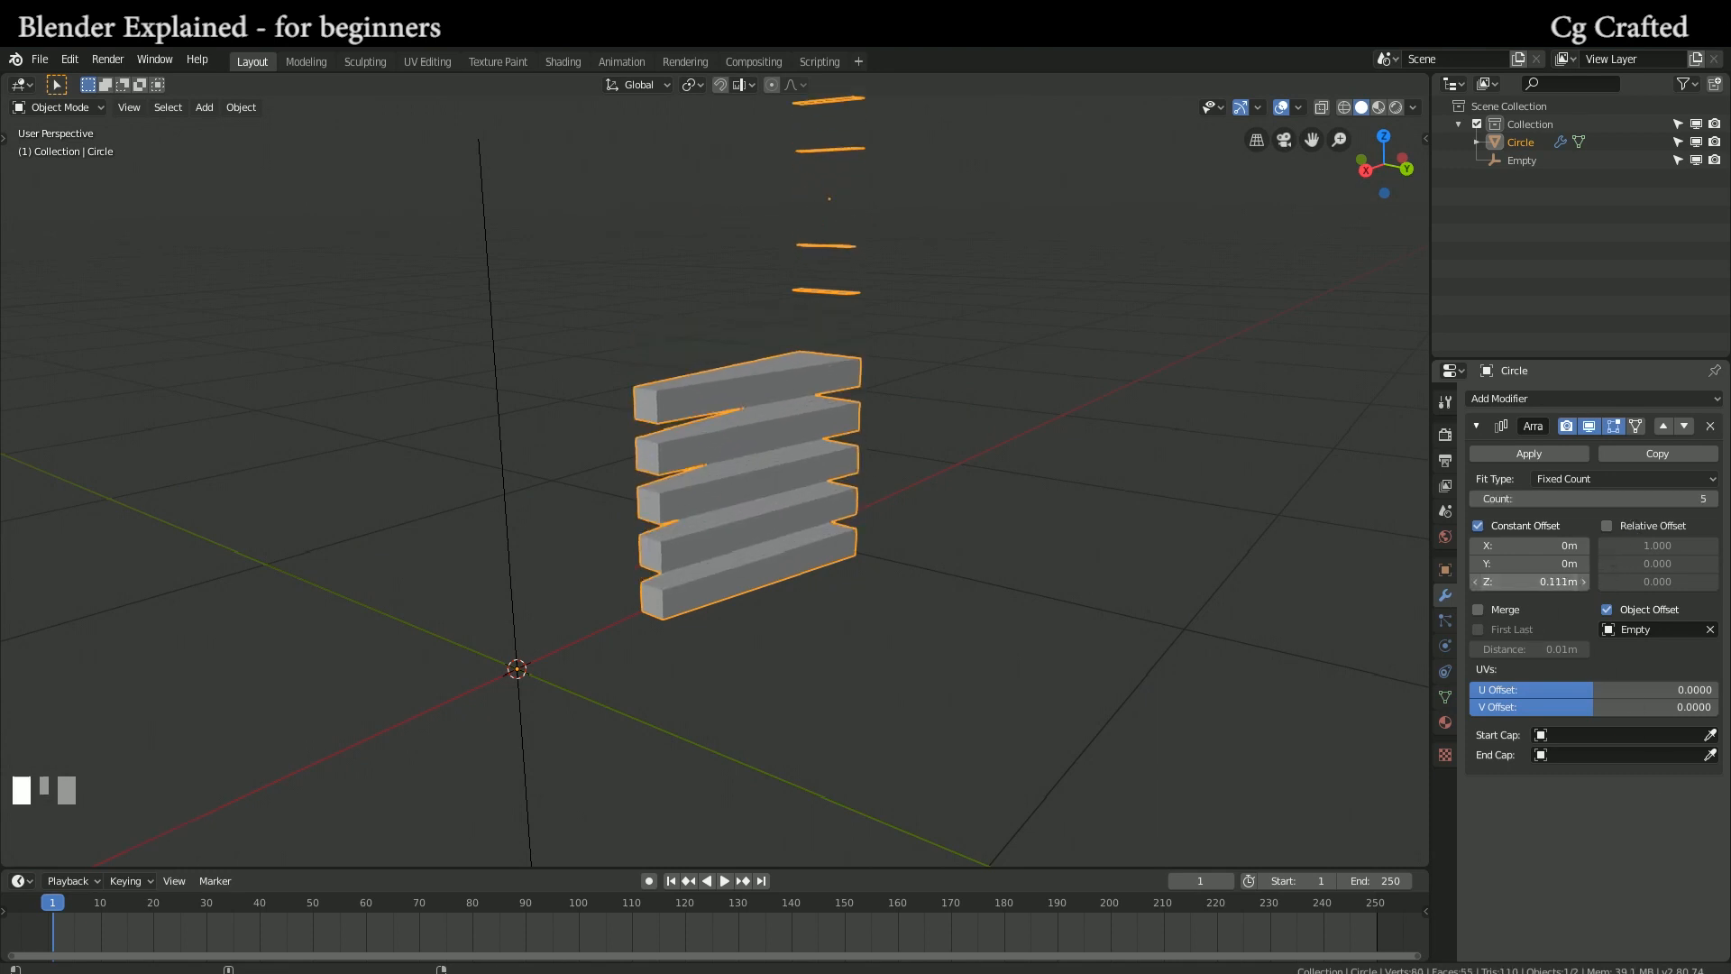
pyautogui.moveTo(1556, 499); pyautogui.dragTo(1582, 498)
pyautogui.moveTo(880, 540)
pyautogui.mouseDown(button='middle')
pyautogui.moveTo(940, 504)
pyautogui.moveTo(866, 541)
pyautogui.mouseUp(button='middle')
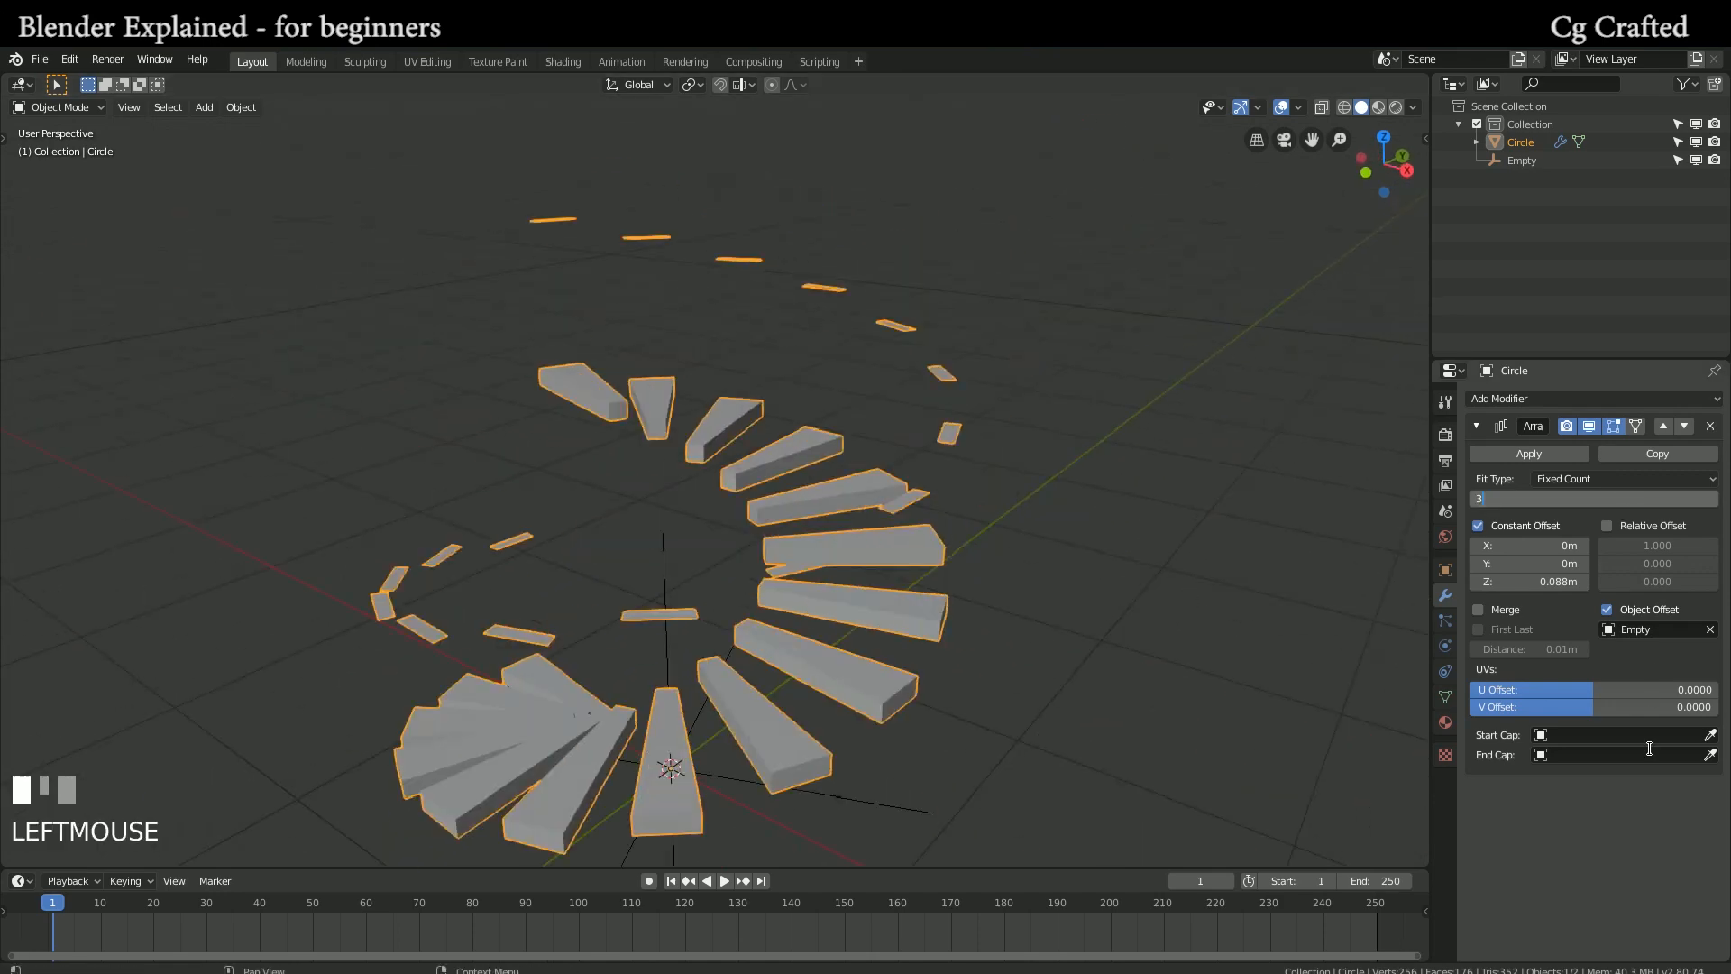
pyautogui.moveTo(1555, 498); pyautogui.dragTo(1589, 498)
pyautogui.scroll(-3, 773, 445)
pyautogui.moveTo(772, 444)
pyautogui.mouseDown(button='middle')
pyautogui.moveTo(874, 522)
pyautogui.moveTo(763, 538)
pyautogui.mouseUp(button='middle')
pyautogui.scroll(4, 872, 519)
pyautogui.moveTo(1555, 499); pyautogui.dragTo(1576, 498)
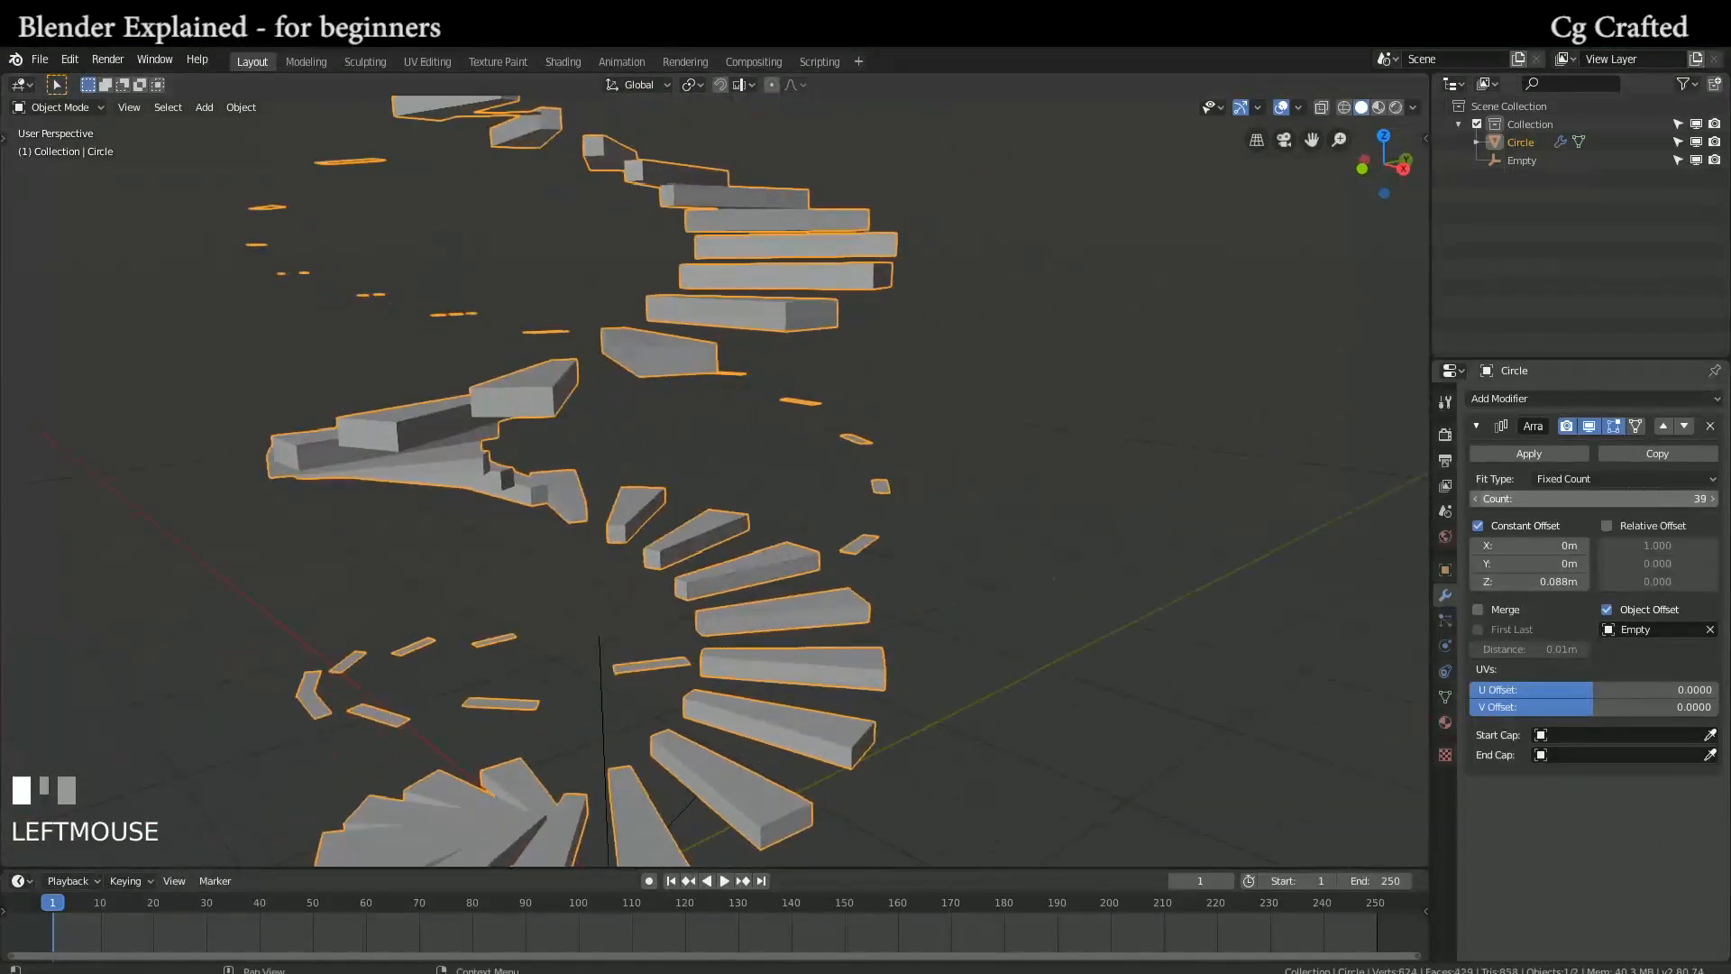
pyautogui.moveTo(866, 487); pyautogui.dragTo(891, 443, button='middle')
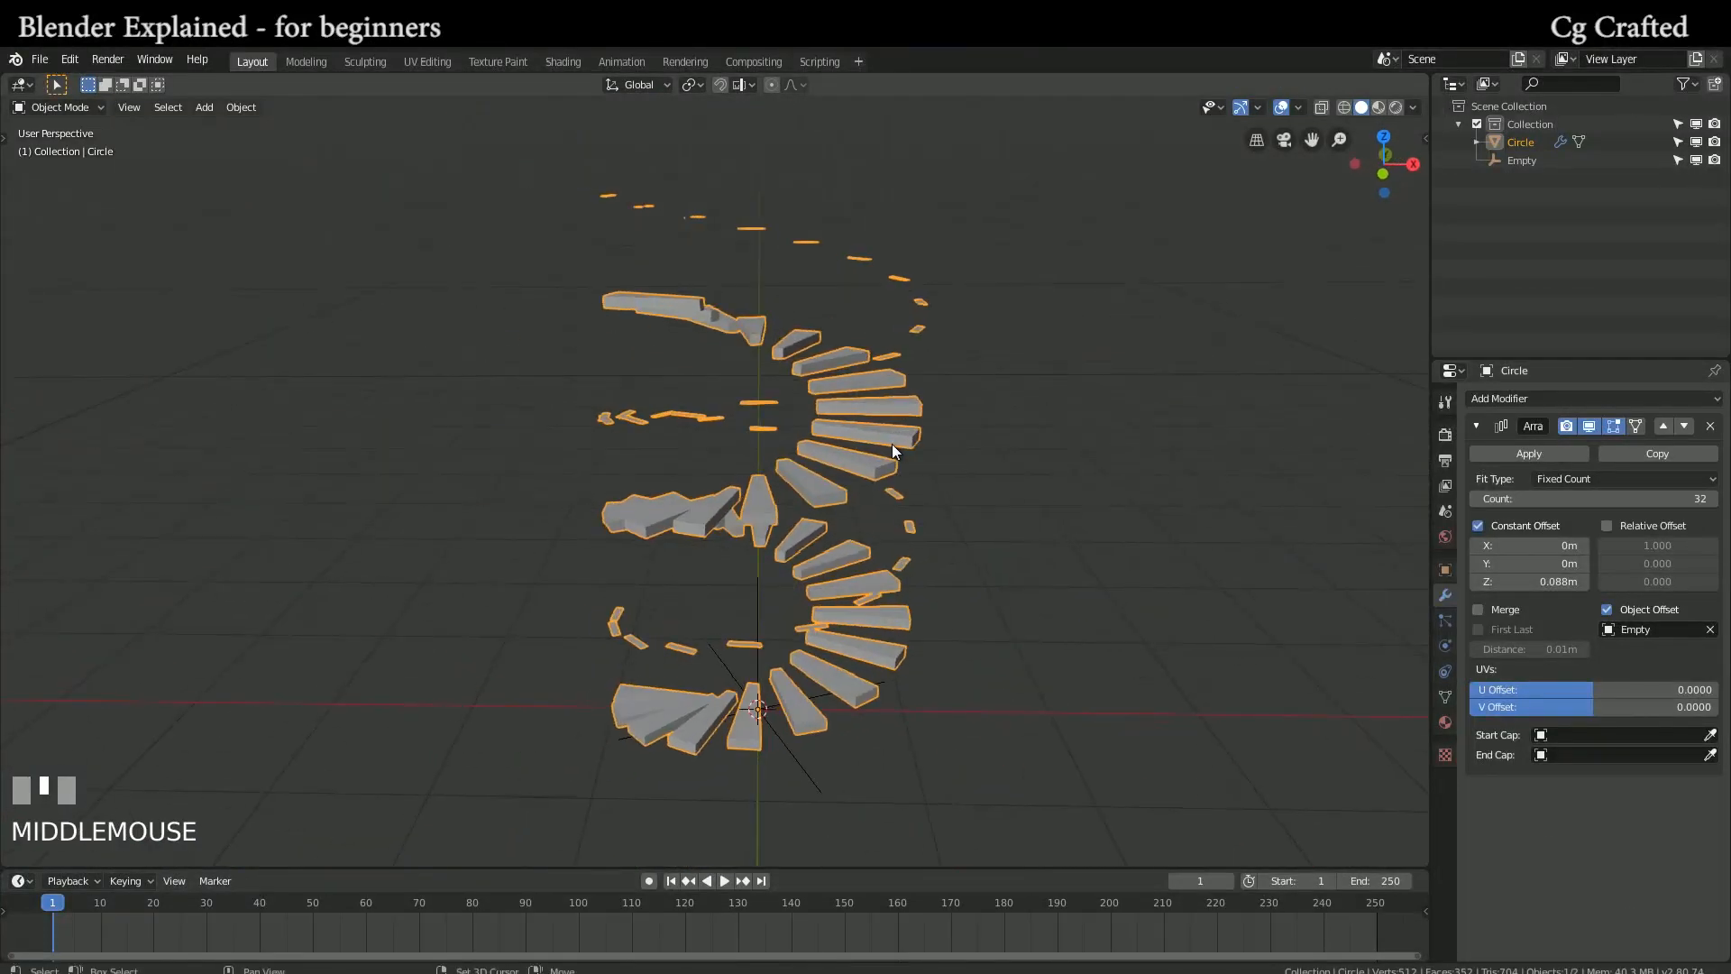
pyautogui.scroll(2, 687, 577)
# Turn the Empty 10° and set the array count to 32, then 36 to close the ring
pyautogui.click(748, 635)
pyautogui.keyDown('shift'); pyautogui.moveTo(1635, 544); pyautogui.dragTo(1609, 543); pyautogui.keyUp('shift')
pyautogui.click(1634, 544)
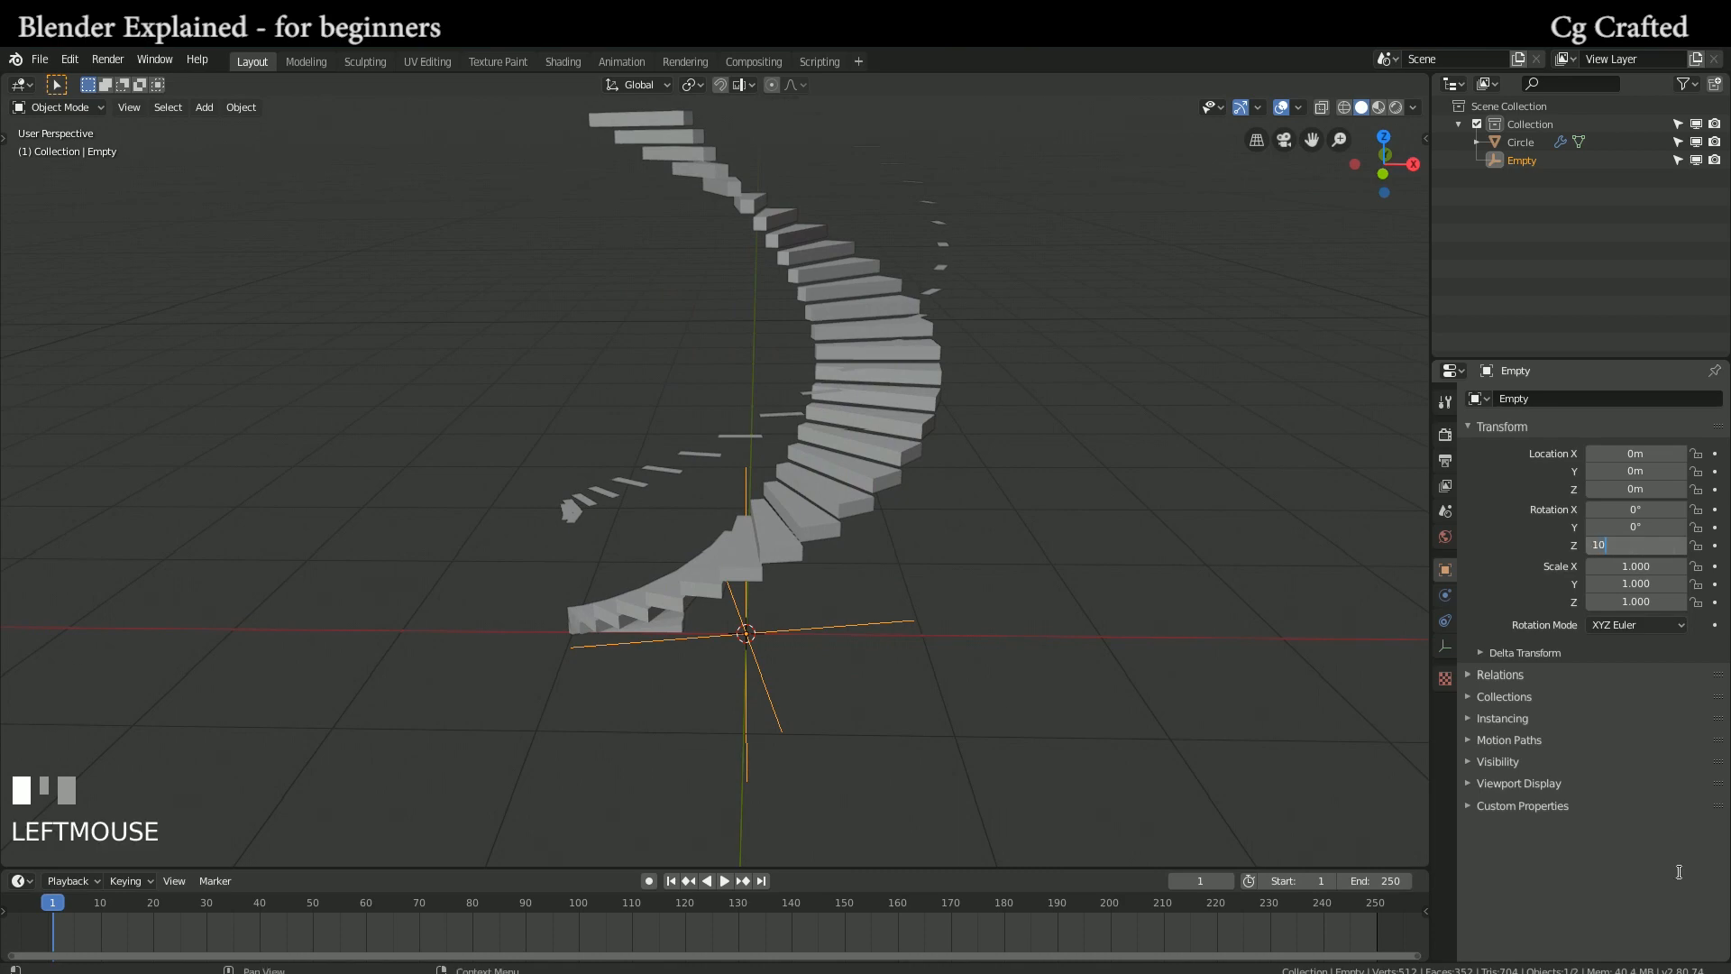
pyautogui.moveTo(1162, 618); pyautogui.dragTo(649, 499, button='middle')
pyautogui.scroll(2, 665, 401)
pyautogui.moveTo(664, 402); pyautogui.dragTo(810, 437, button='middle')
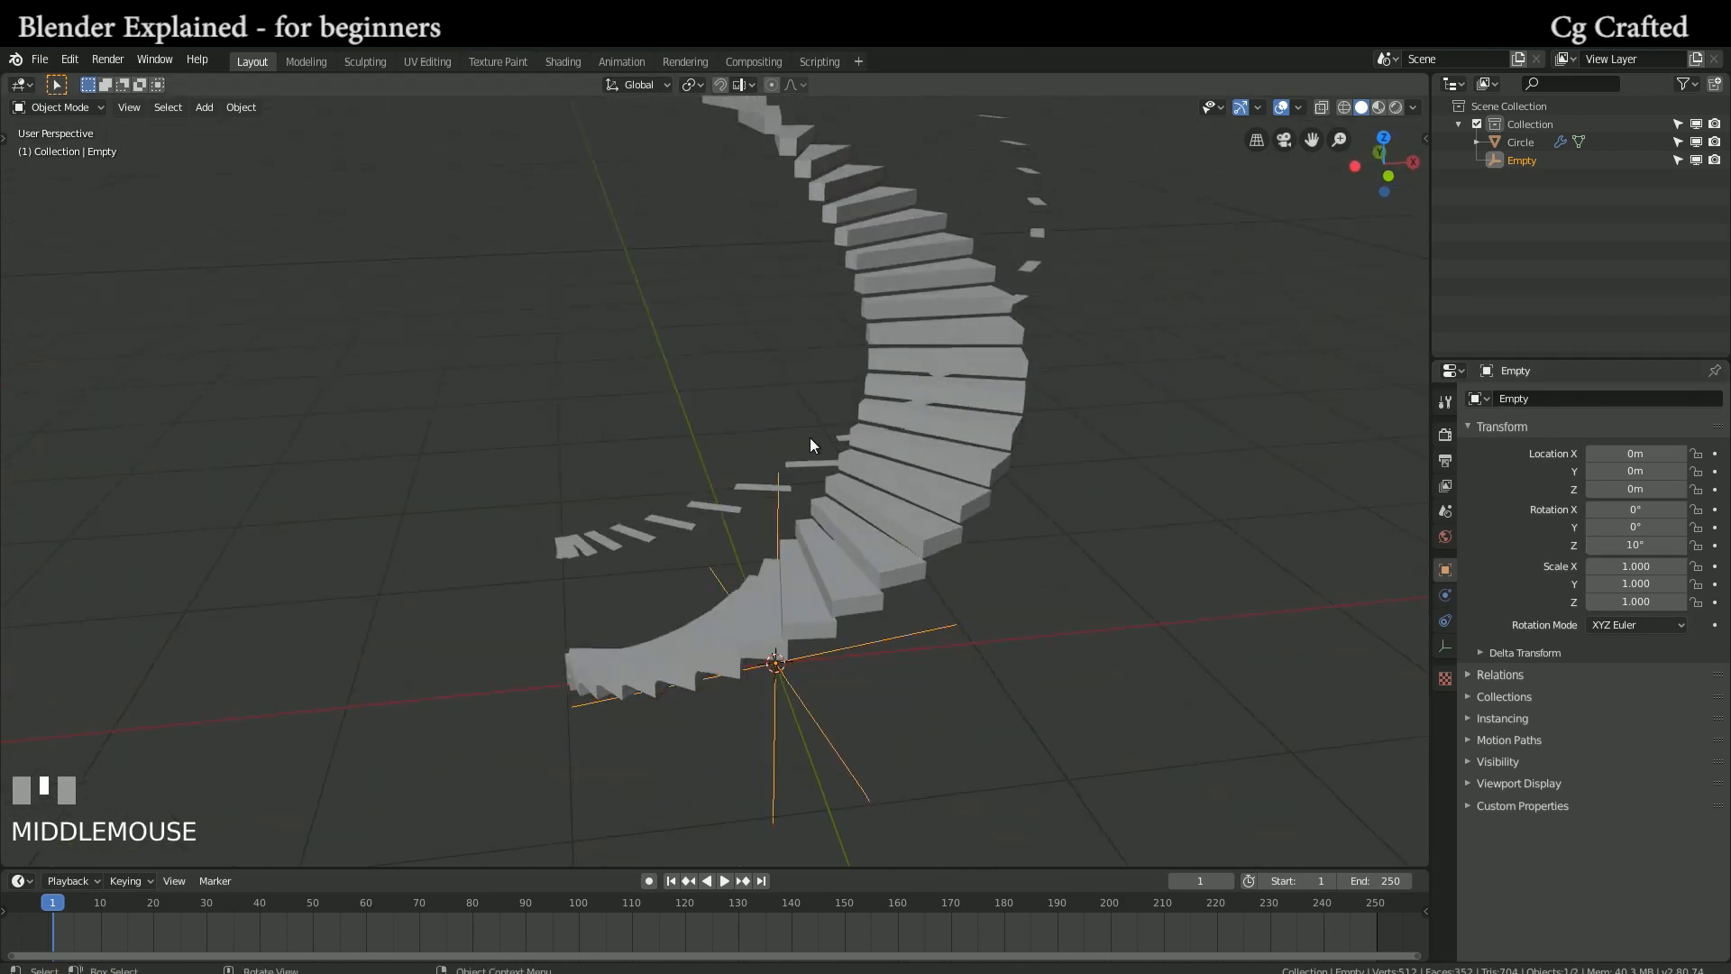
pyautogui.click(810, 436)
pyautogui.moveTo(832, 576)
pyautogui.mouseDown(button='middle')
pyautogui.moveTo(785, 540)
pyautogui.moveTo(758, 595)
pyautogui.mouseUp(button='middle')
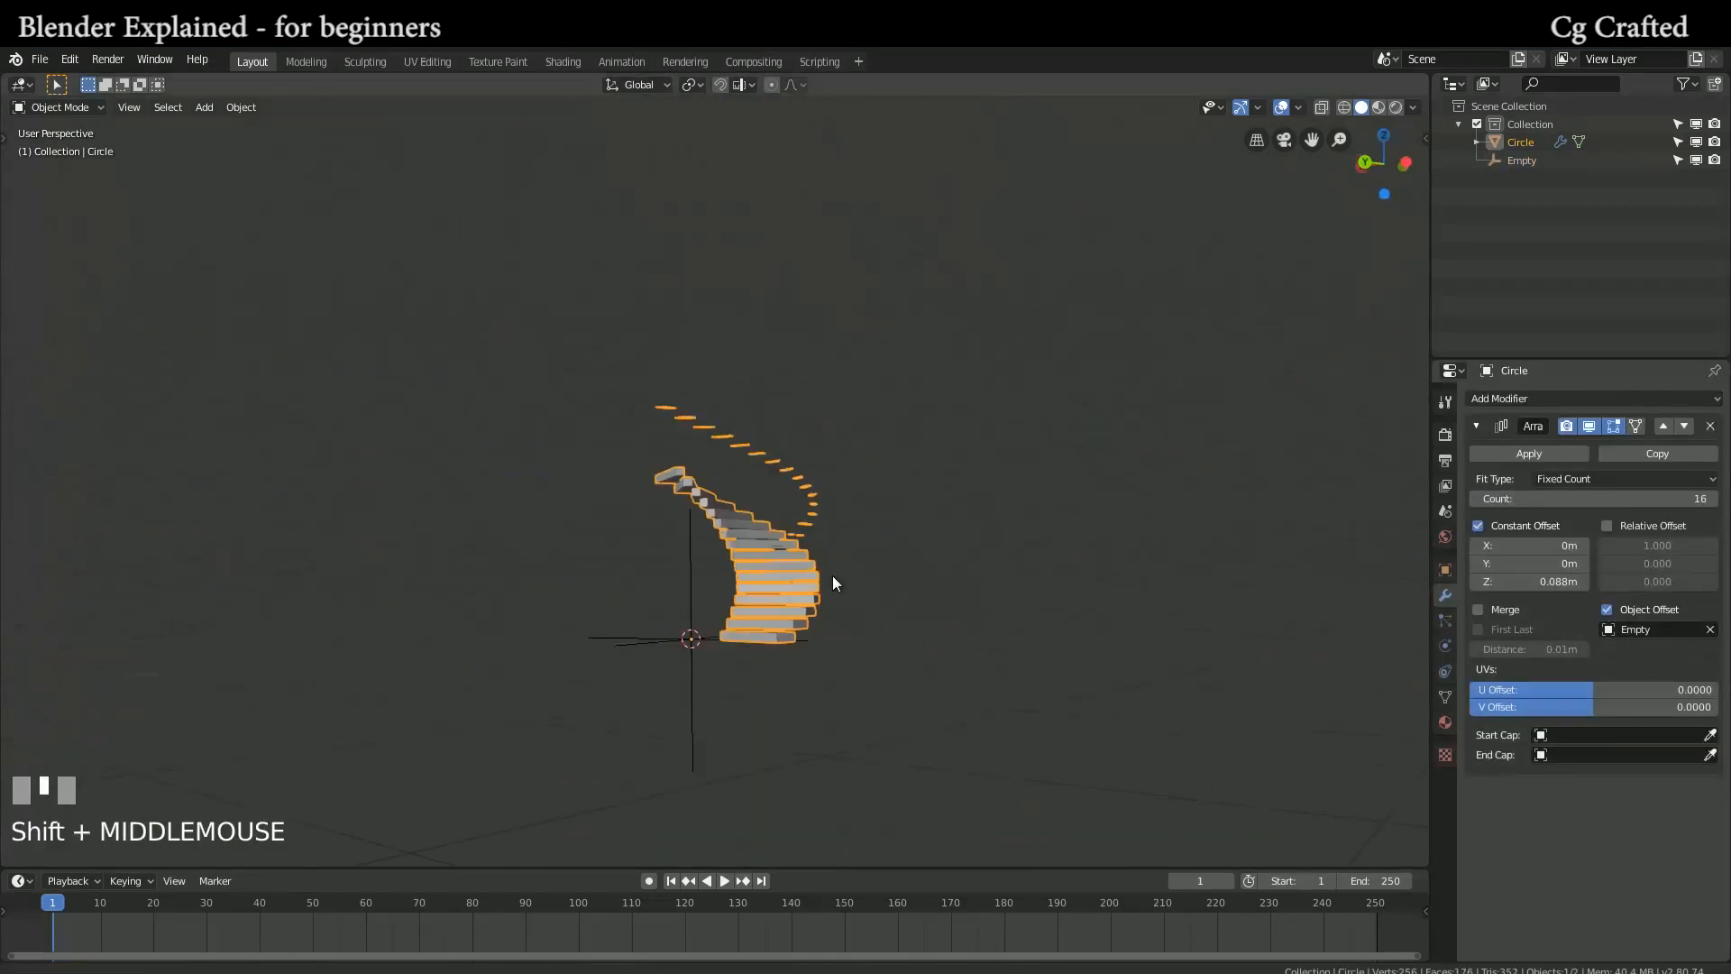
pyautogui.scroll(-3, 813, 582)
pyautogui.doubleClick(1509, 497)
pyautogui.write('1632')
pyautogui.press('Return')
pyautogui.scroll(-3, 708, 472)
pyautogui.moveTo(708, 472)
pyautogui.mouseDown(button='middle')
pyautogui.moveTo(626, 645)
pyautogui.moveTo(711, 454)
pyautogui.mouseUp(button='middle')
pyautogui.press('KP_7')
pyautogui.moveTo(1595, 498); pyautogui.dragTo(1616, 497)
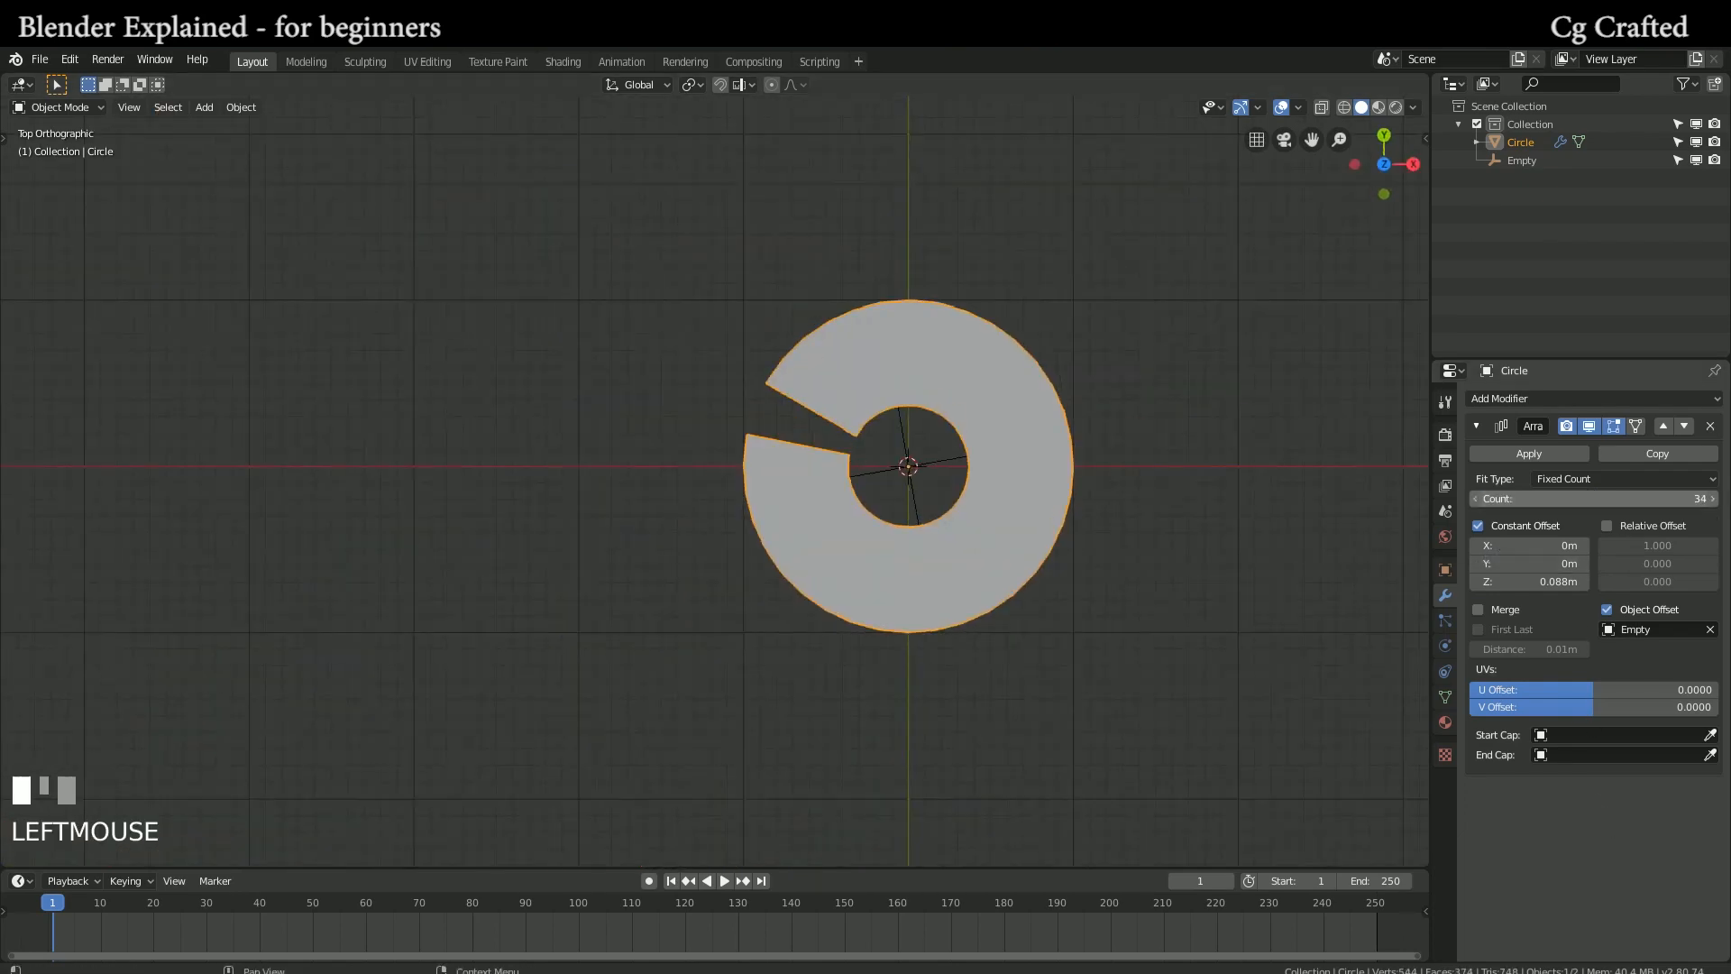
pyautogui.doubleClick(1625, 498)
pyautogui.write('36')
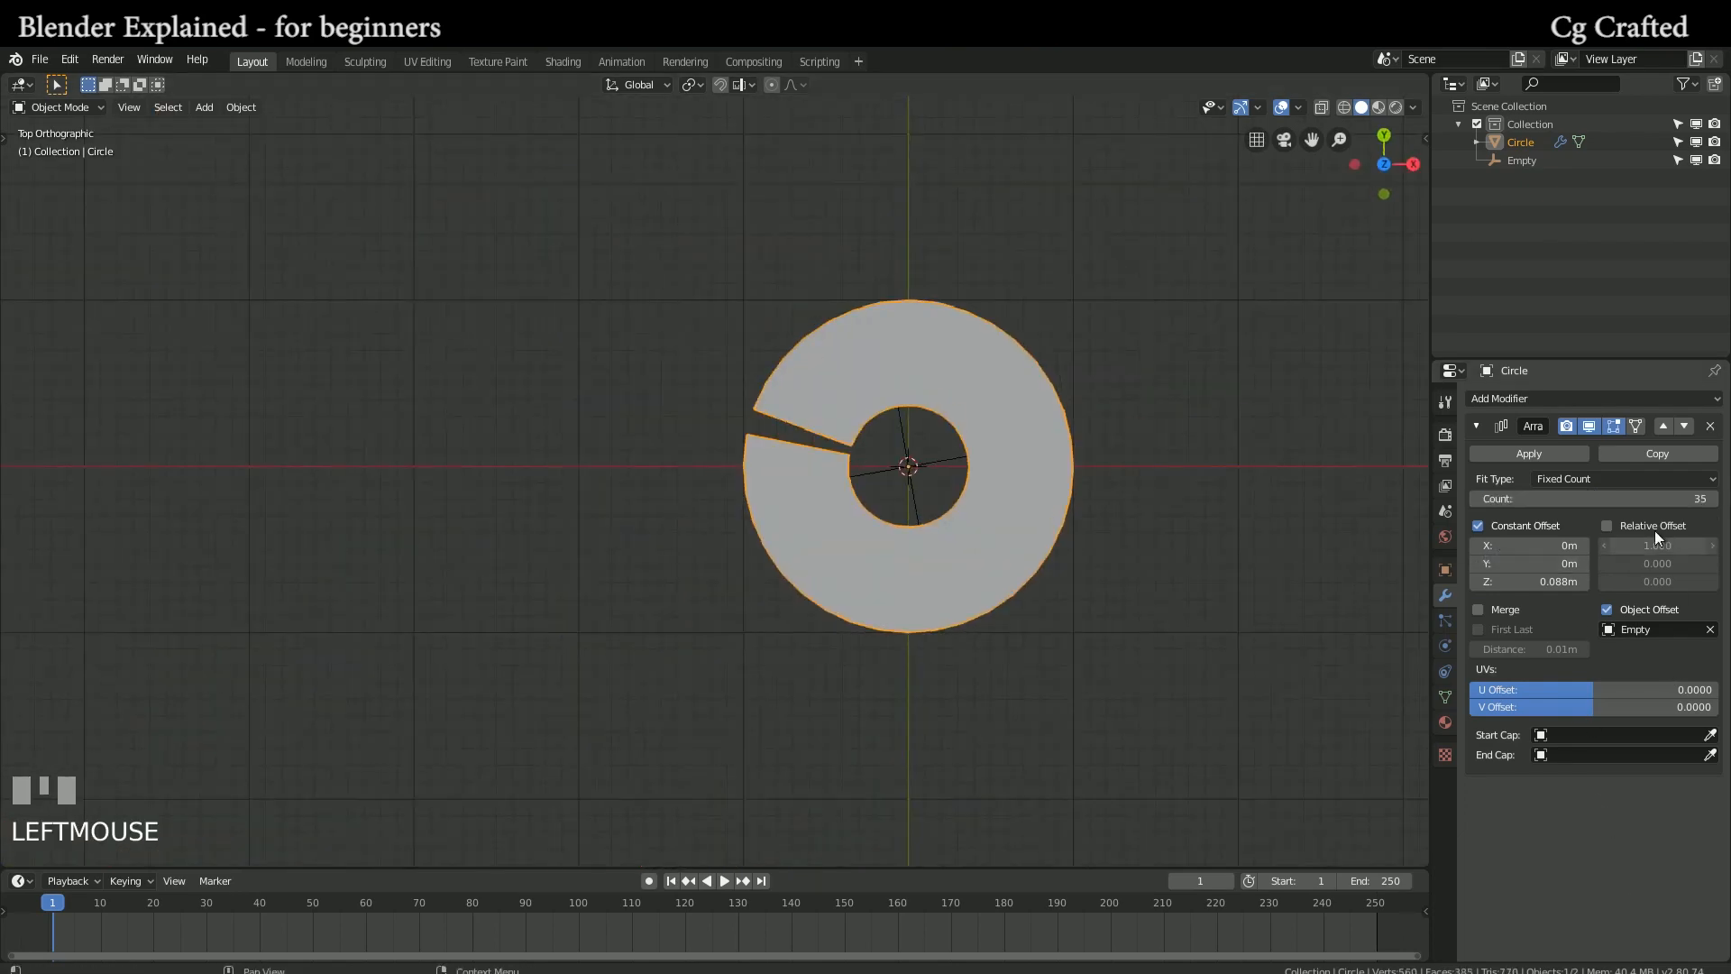
pyautogui.press('Return')
# Fine-tune the Empty's Z rotation from 12° to 11° to form the spiral staircase
pyautogui.moveTo(812, 541)
pyautogui.mouseDown(button='middle')
pyautogui.moveTo(1038, 499)
pyautogui.moveTo(868, 667)
pyautogui.moveTo(686, 429)
pyautogui.mouseUp(button='middle')
pyautogui.scroll(2, 843, 465)
pyautogui.moveTo(842, 458); pyautogui.dragTo(1112, 366, button='middle')
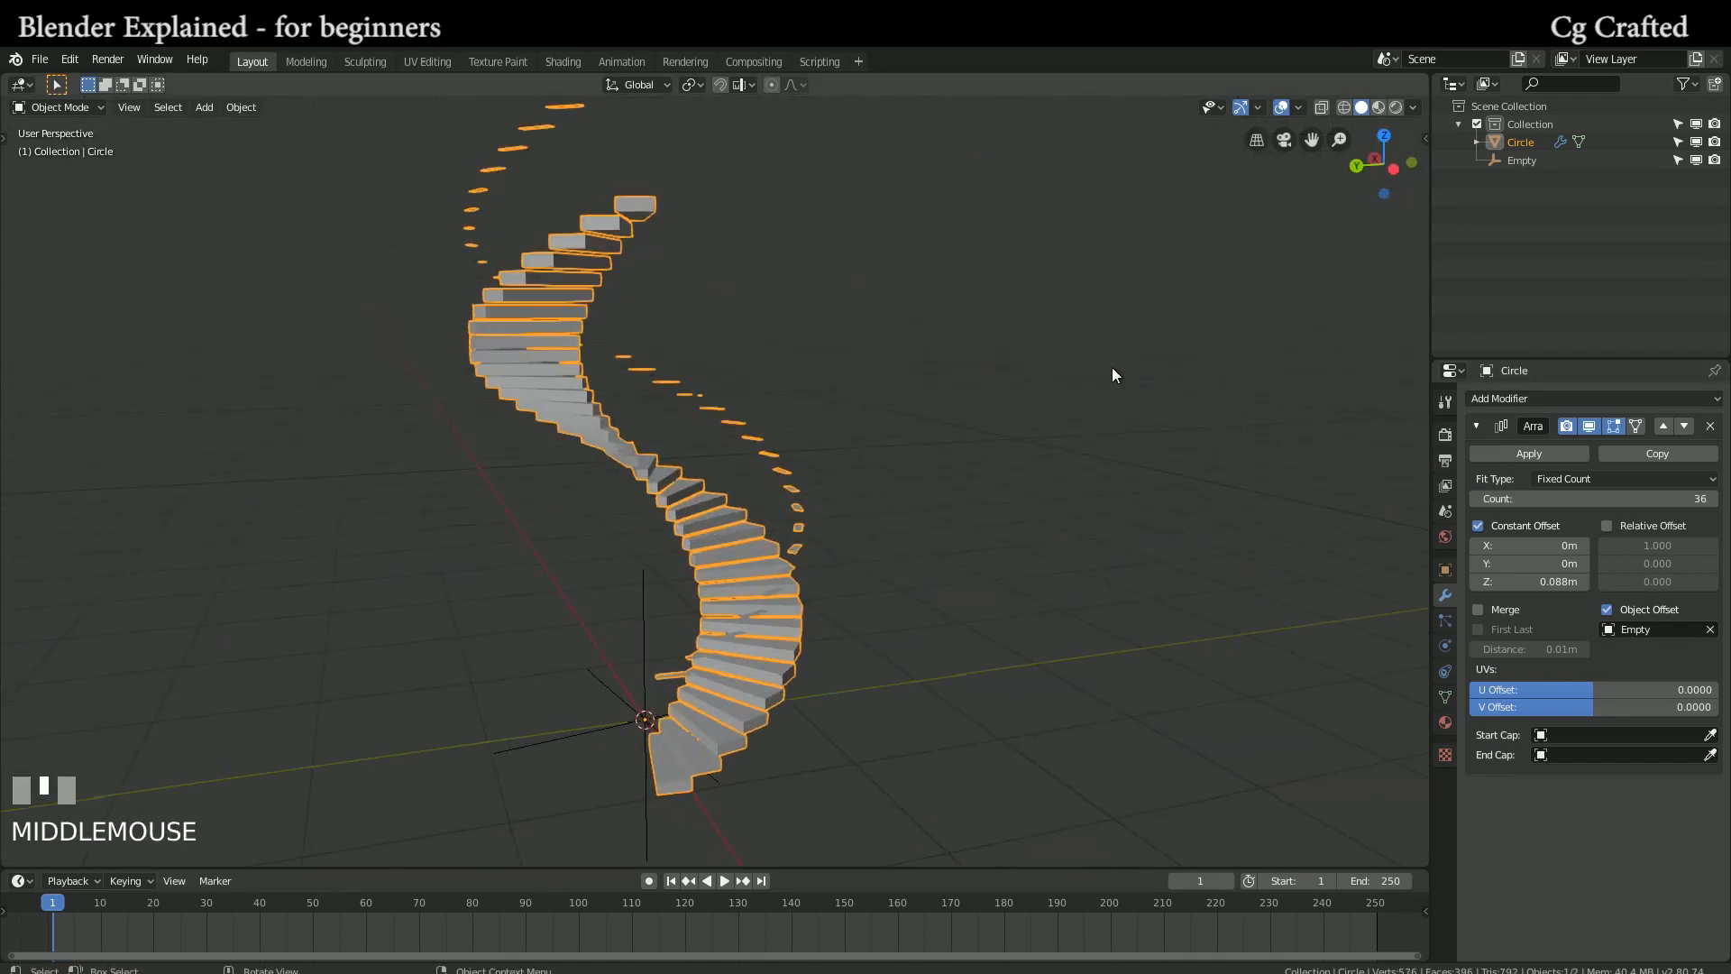
pyautogui.scroll(4, 1068, 373)
pyautogui.scroll(3, 1000, 268)
pyautogui.click(682, 422)
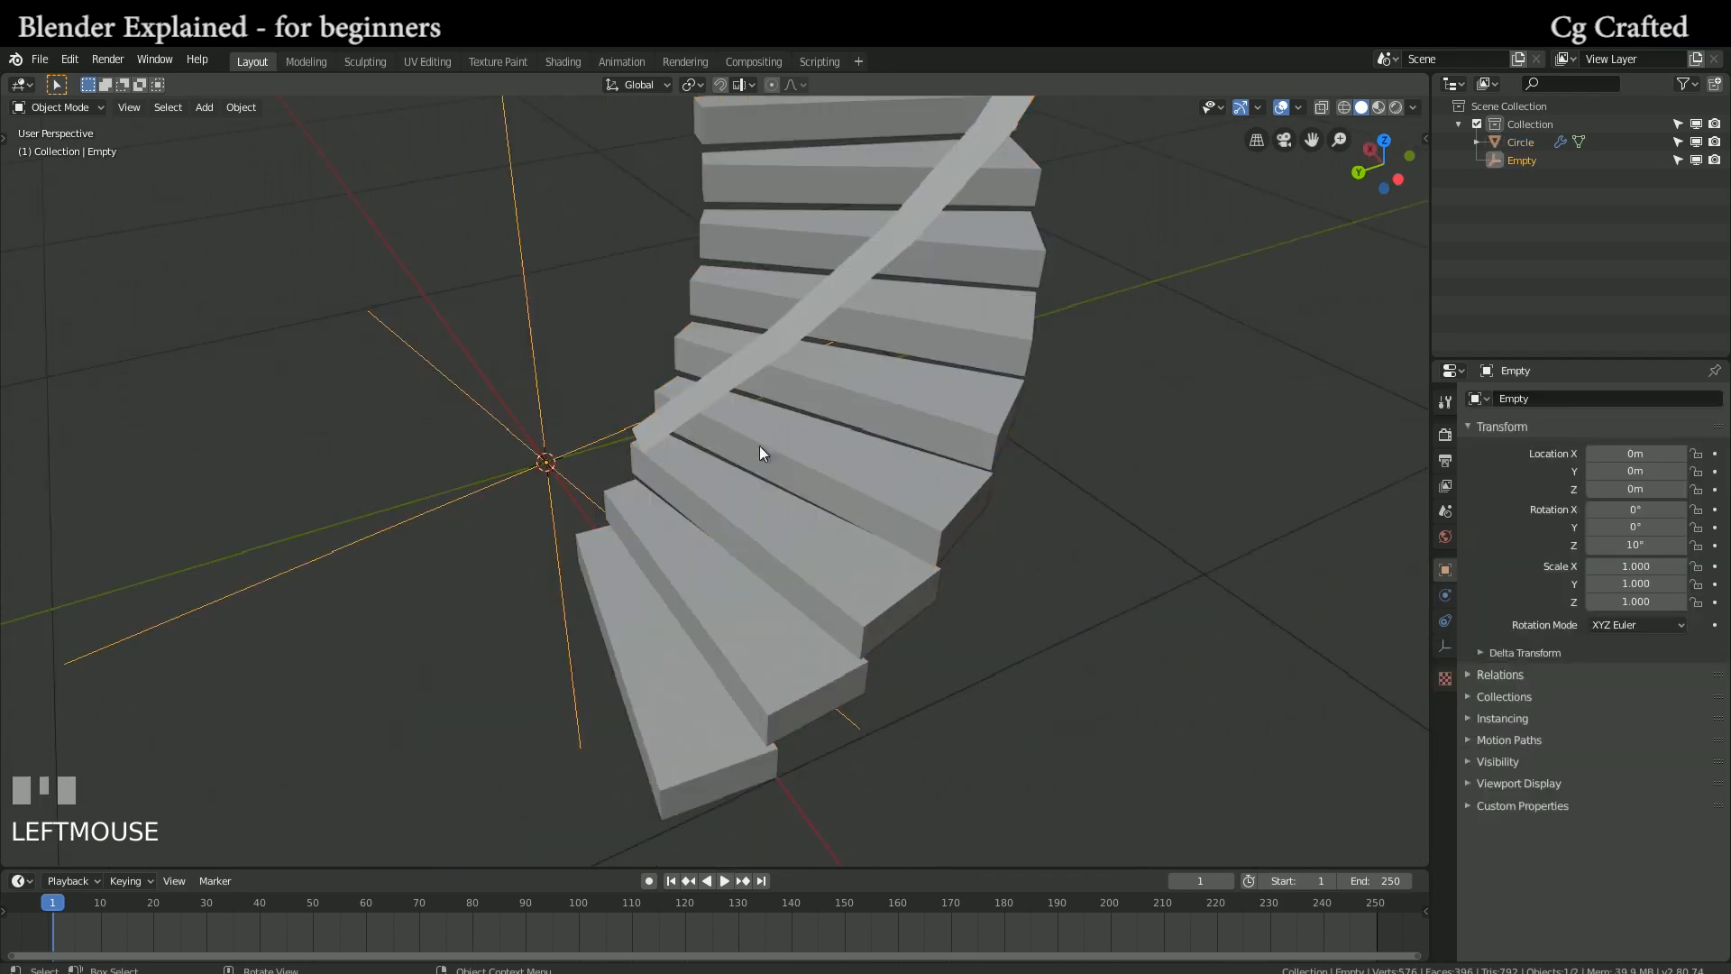
pyautogui.write('2')
pyautogui.press('Return')
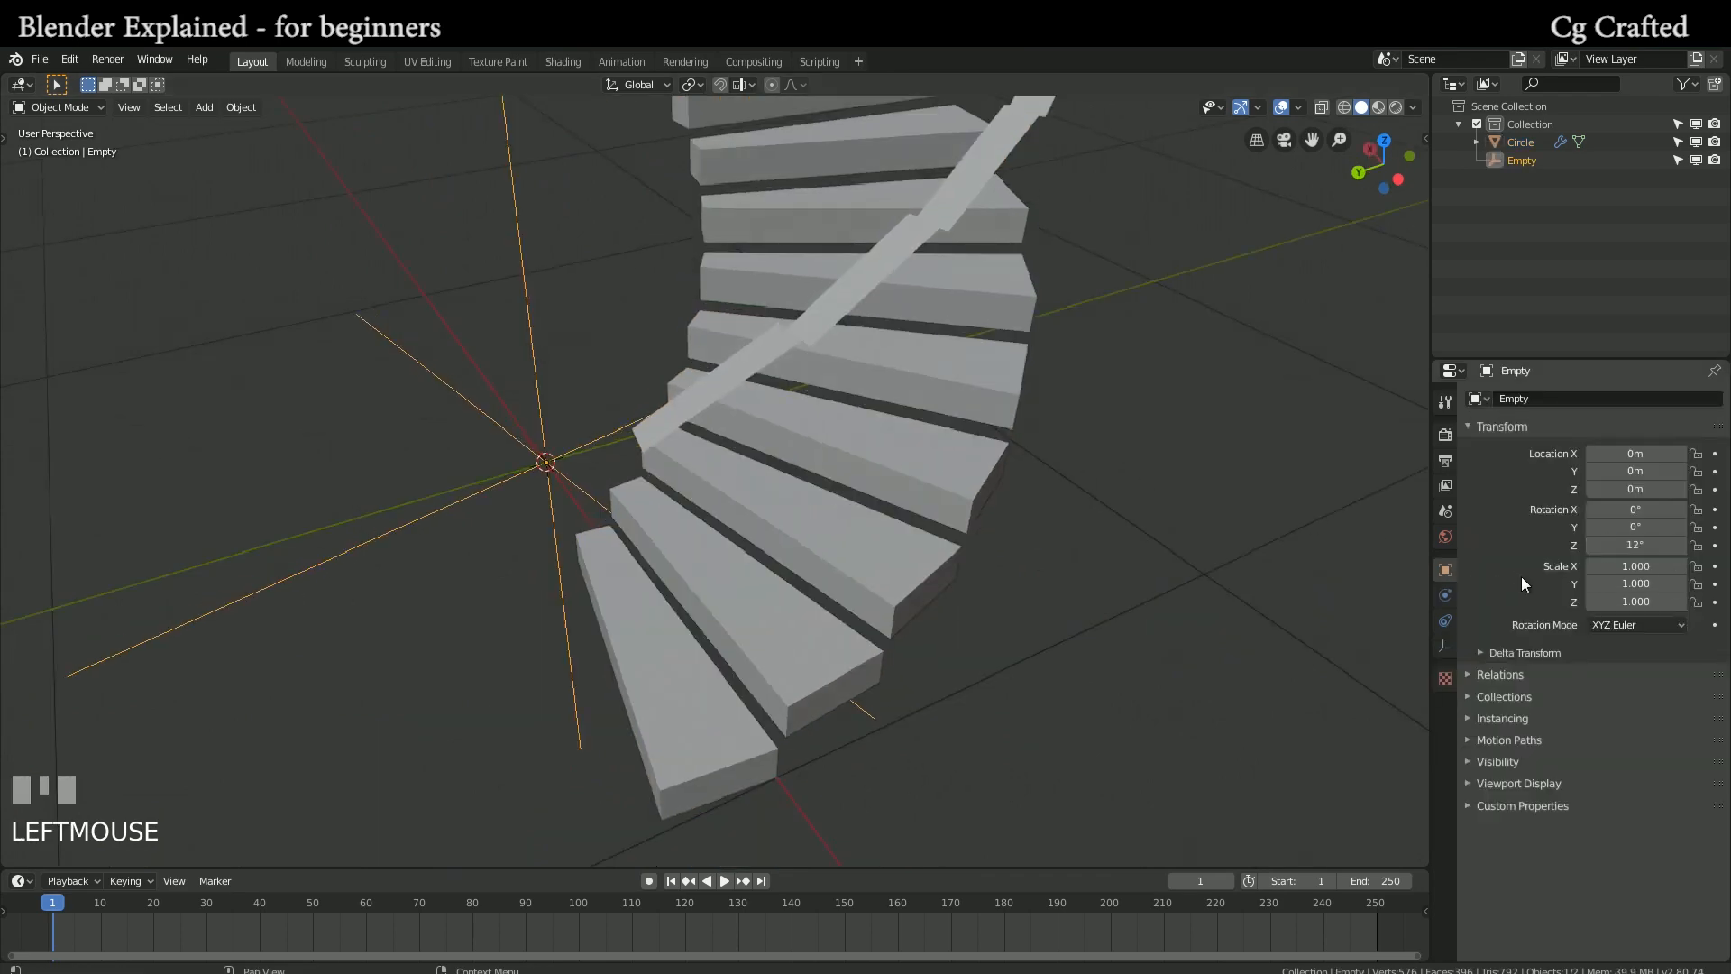
pyautogui.moveTo(811, 473); pyautogui.dragTo(1014, 406, button='middle')
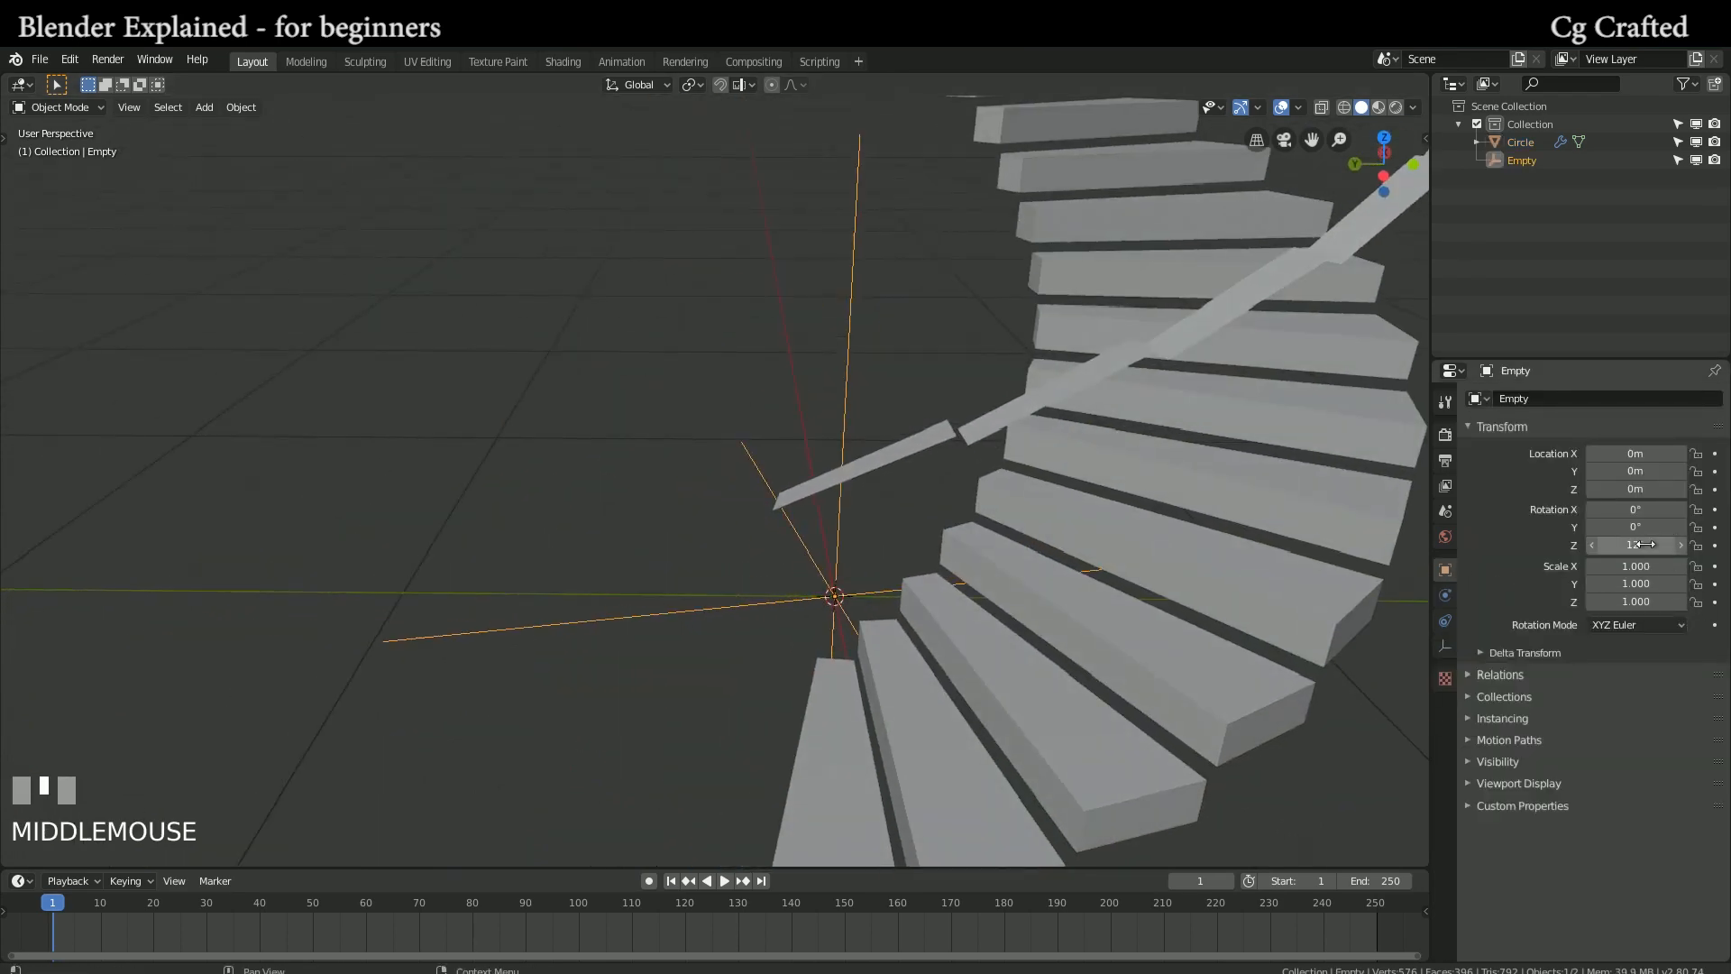
pyautogui.write('1')
pyautogui.click(935, 470)
pyautogui.moveTo(934, 471)
pyautogui.mouseDown(button='middle')
pyautogui.moveTo(603, 454)
pyautogui.moveTo(622, 399)
pyautogui.moveTo(673, 426)
pyautogui.mouseUp(button='middle')
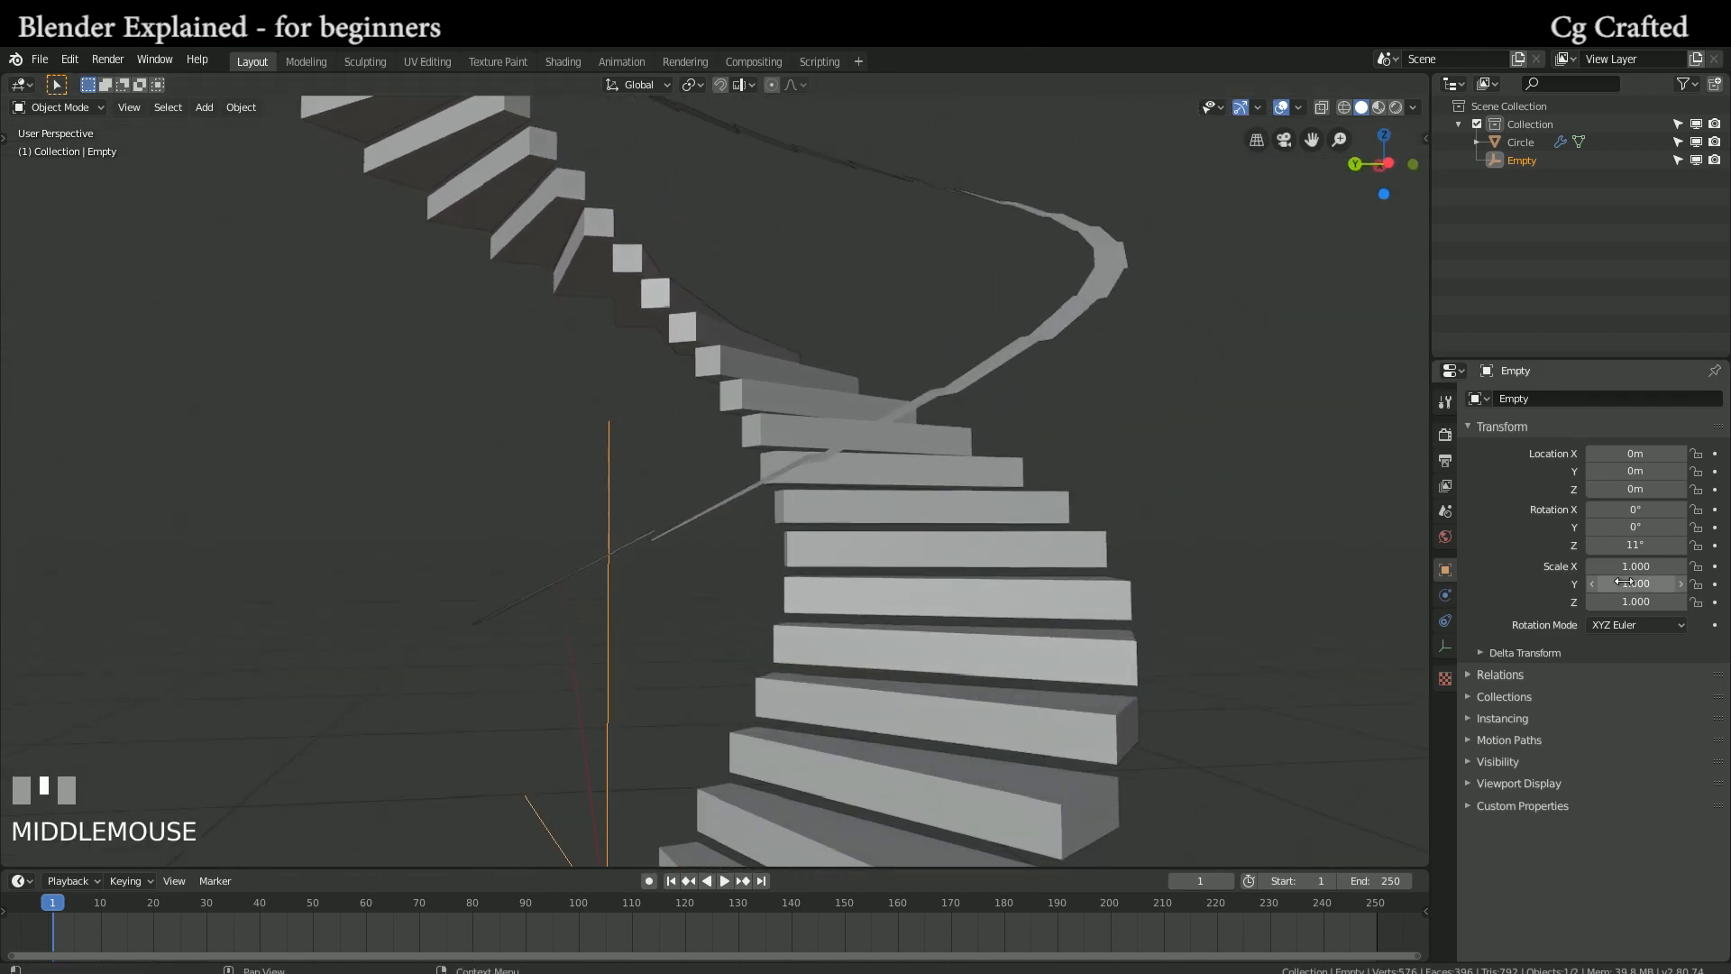
# Enter Edit Mode on the staircase and pick out the connected handrail strip
pyautogui.press('KP_1')
pyautogui.moveTo(699, 518)
pyautogui.mouseDown(button='middle')
pyautogui.moveTo(677, 577)
pyautogui.moveTo(673, 563)
pyautogui.mouseUp(button='middle')
pyautogui.click(678, 578)
pyautogui.press('Tab')
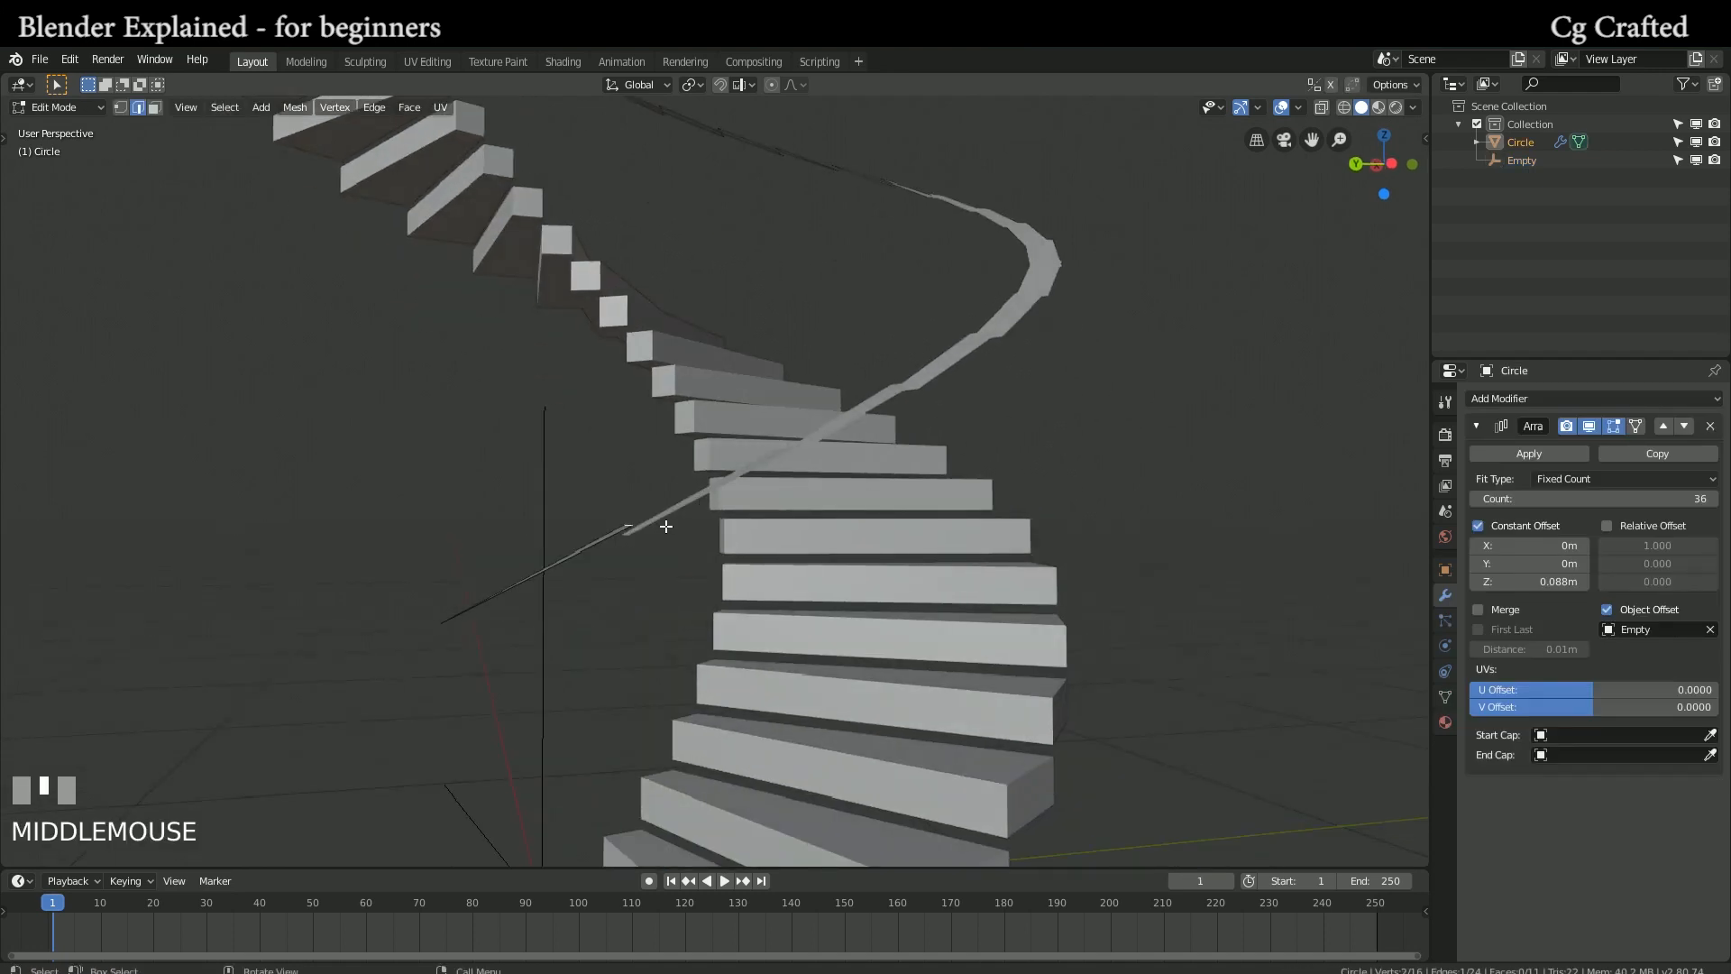
pyautogui.press('l')
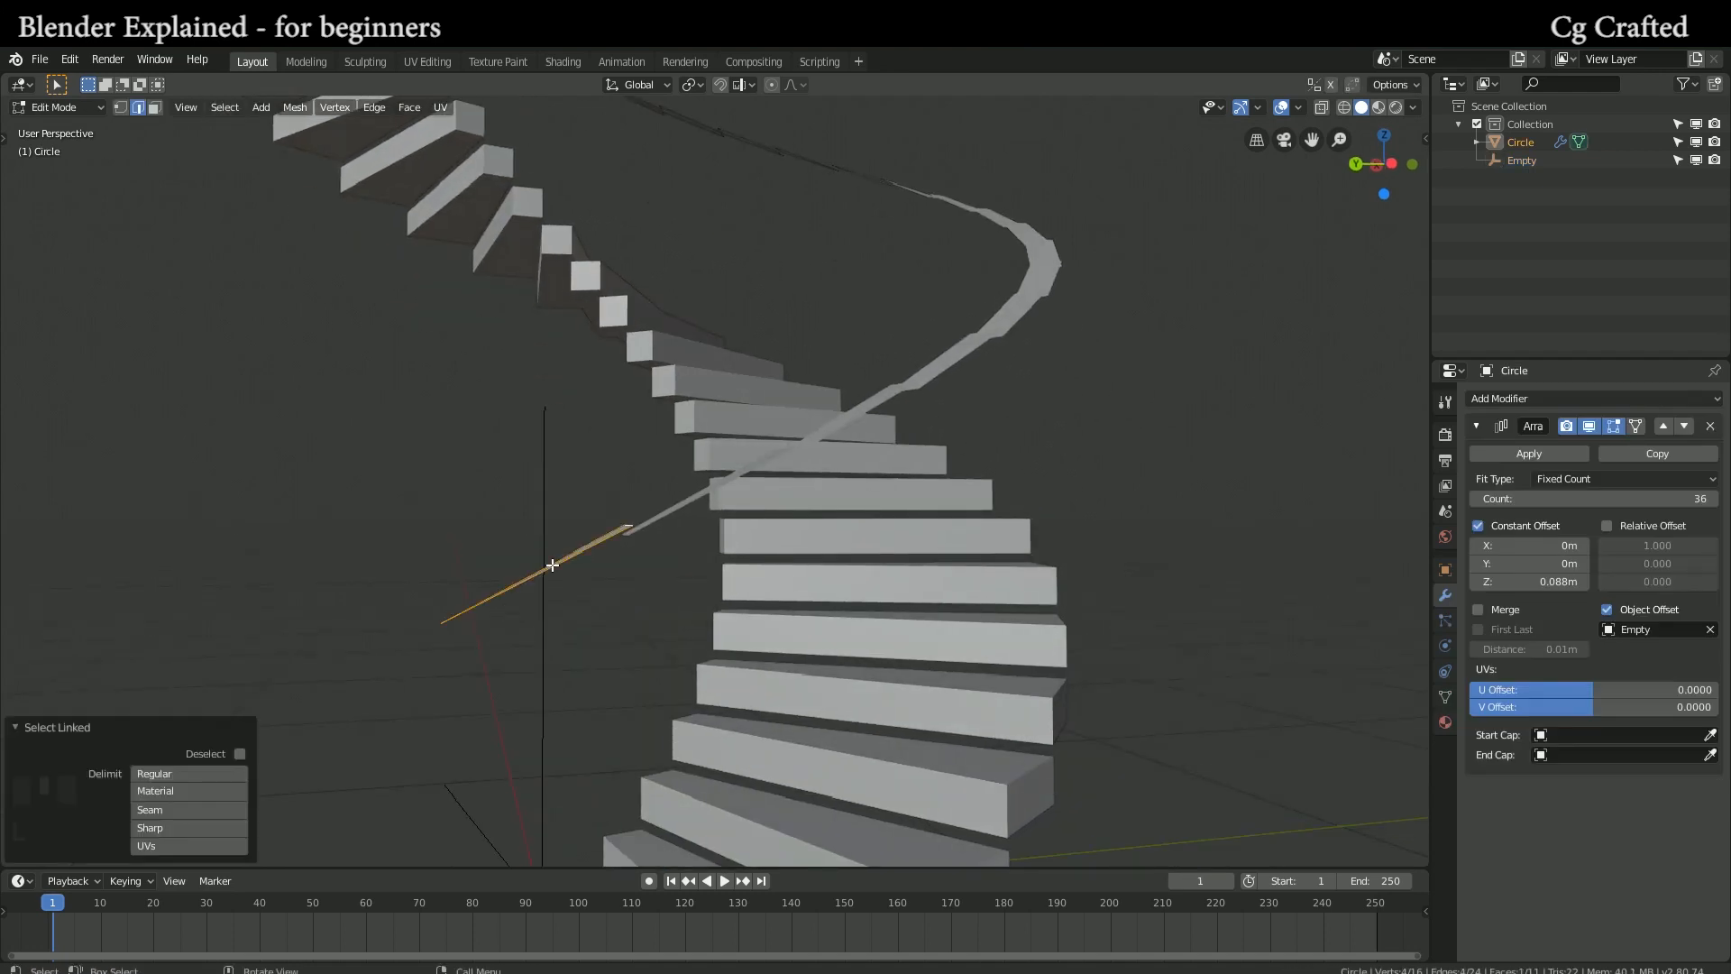
pyautogui.moveTo(552, 566); pyautogui.dragTo(387, 580, button='middle')
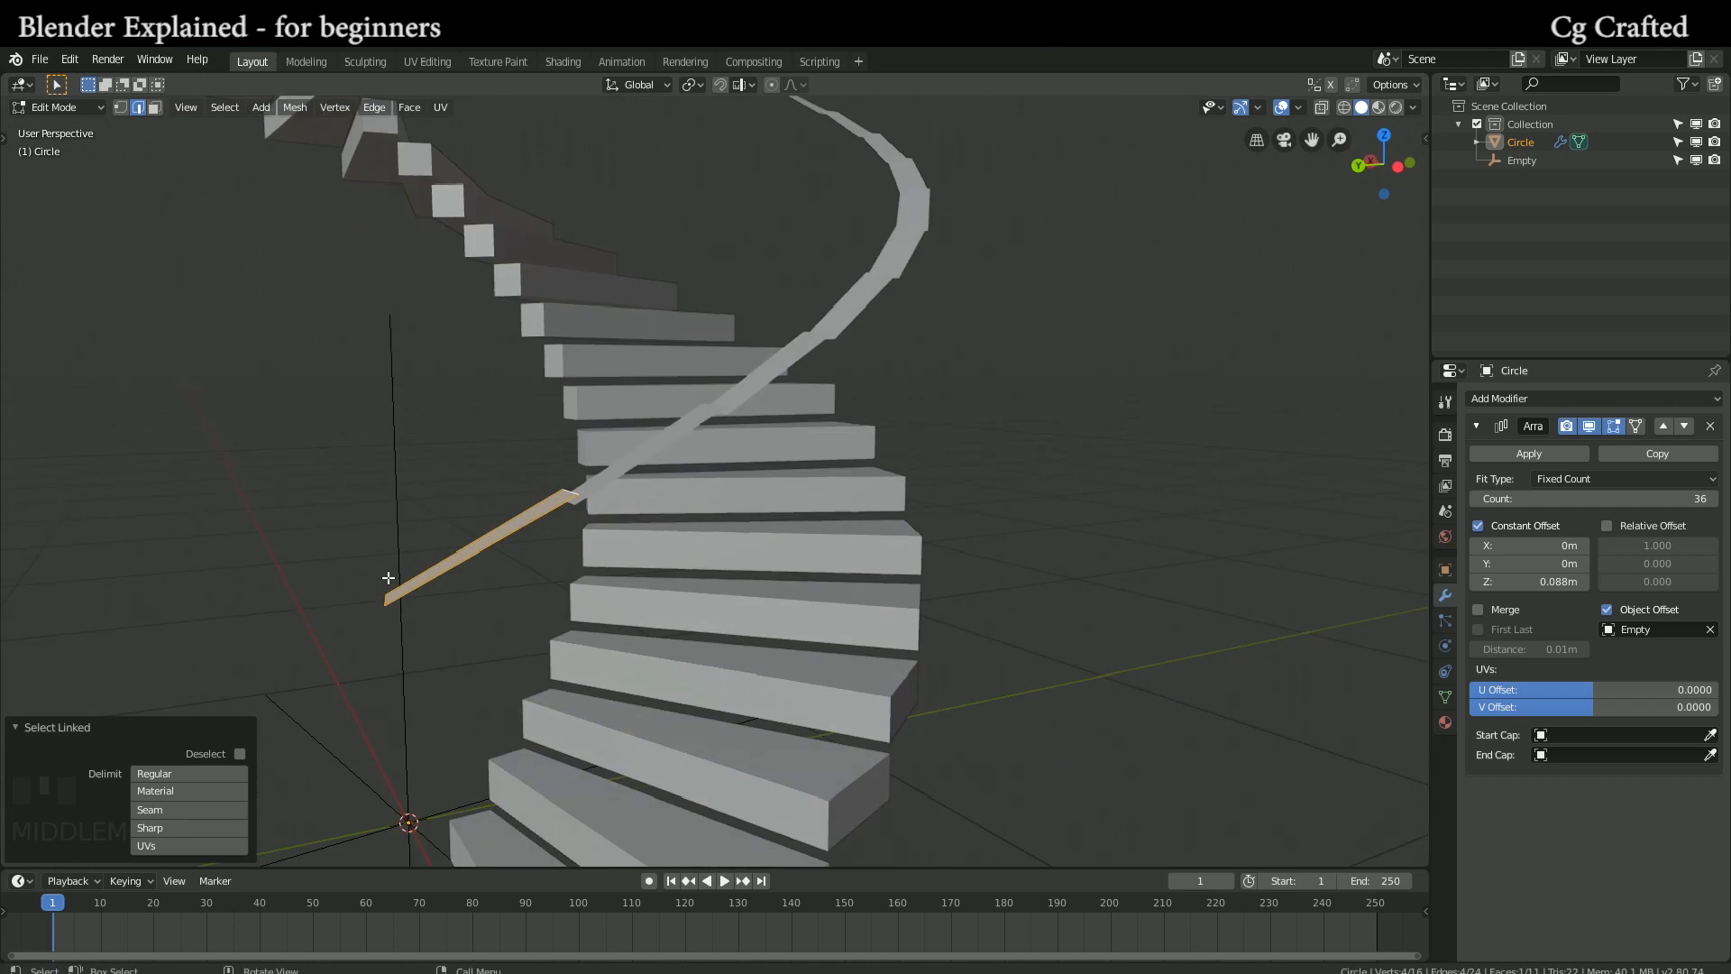
pyautogui.click(383, 584)
# Nudge the rail up along Z and extrude it along its normal into a thick bar
pyautogui.press('g')
pyautogui.press('z')
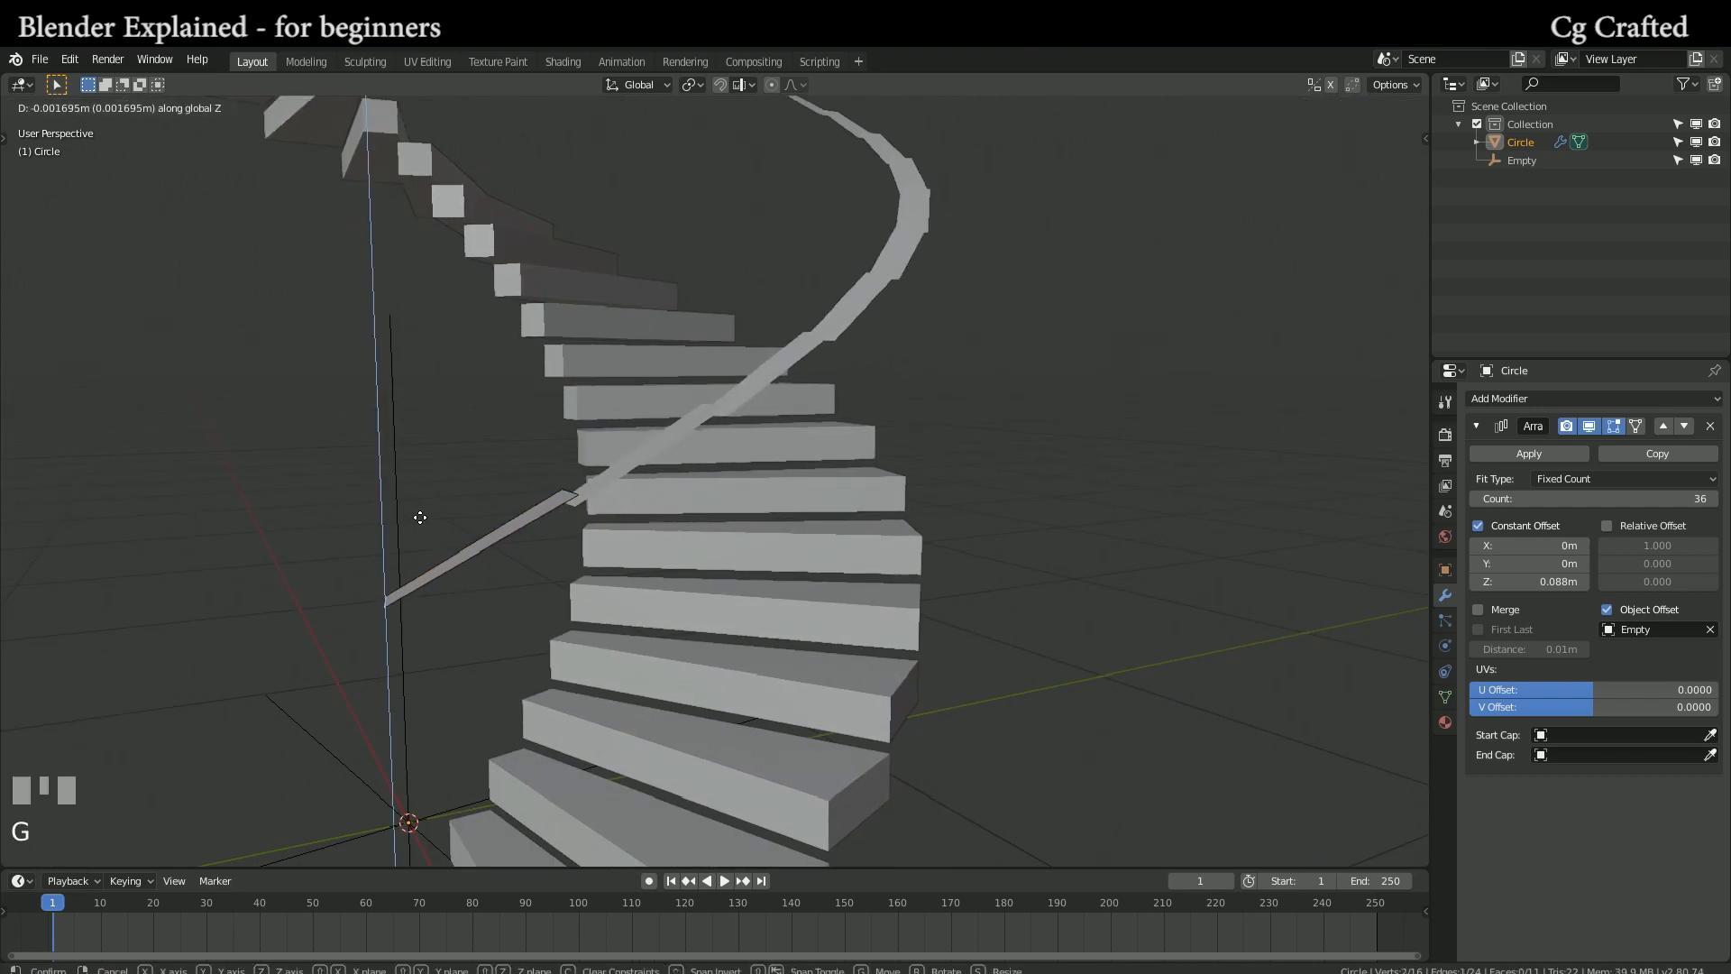
pyautogui.click(416, 487)
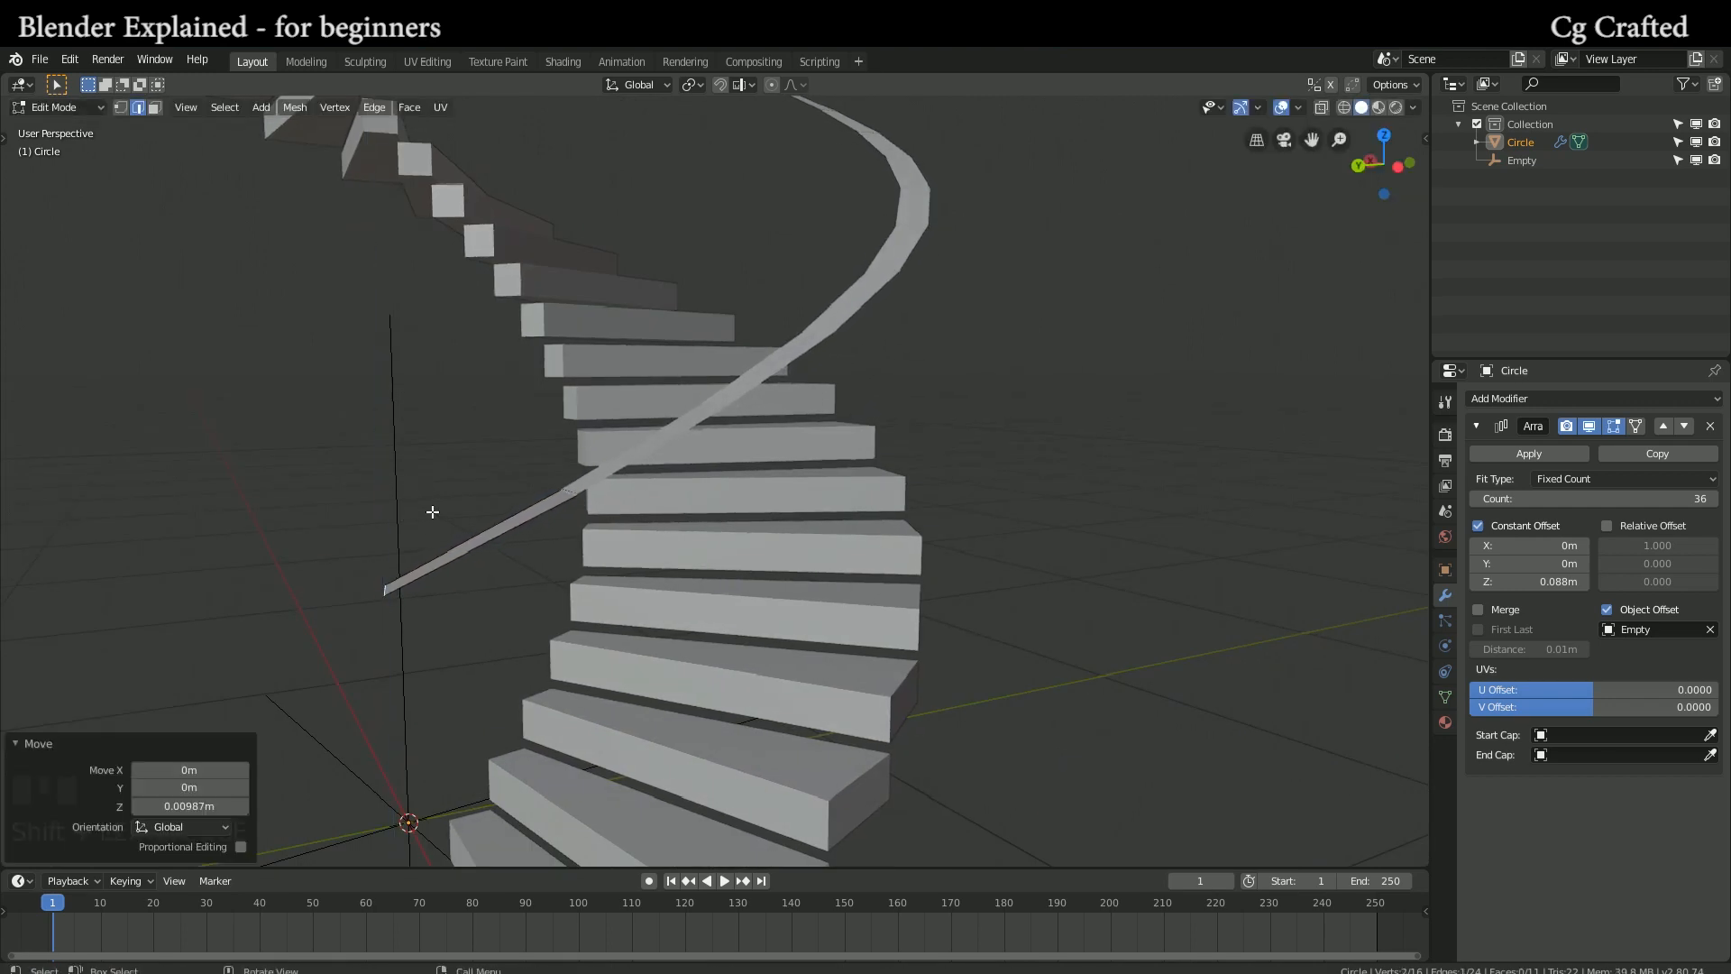
pyautogui.press('e')
pyautogui.press('Escape')
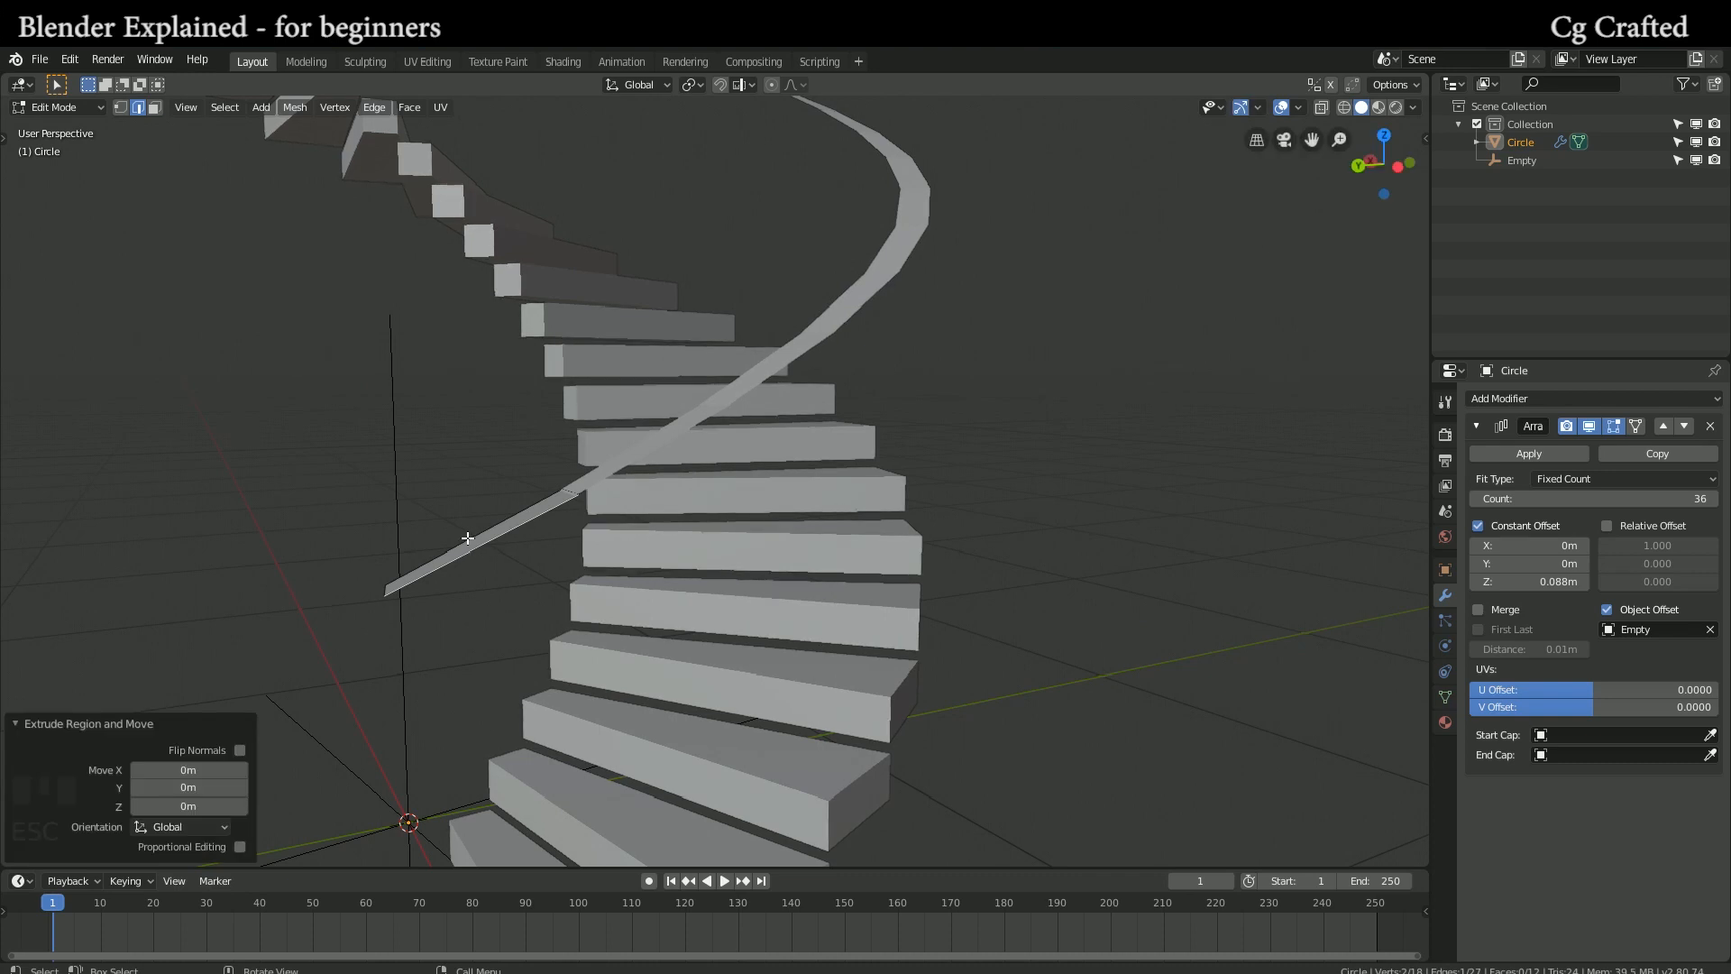
pyautogui.click(466, 539)
pyautogui.press('e')
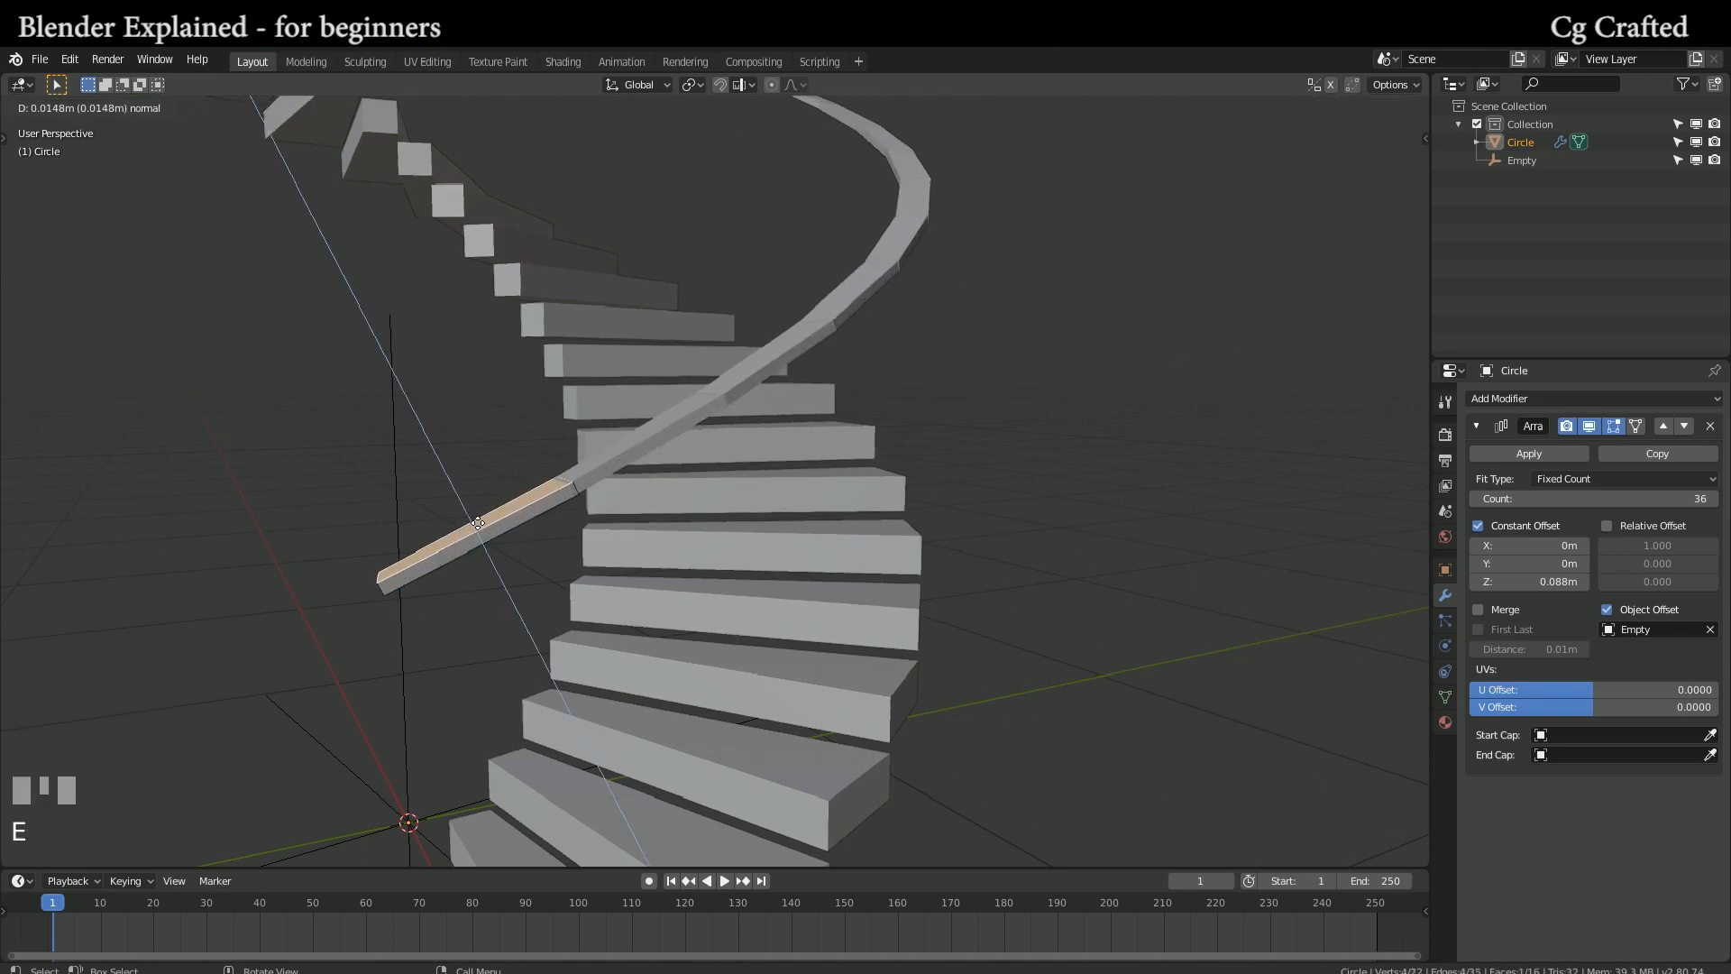
pyautogui.click(478, 523)
pyautogui.moveTo(477, 523)
pyautogui.mouseDown(button='middle')
pyautogui.moveTo(540, 582)
pyautogui.moveTo(565, 655)
pyautogui.moveTo(636, 677)
pyautogui.mouseUp(button='middle')
pyautogui.scroll(4, 669, 496)
# Add an edge loop across the bottom step's outer end
pyautogui.moveTo(670, 569)
pyautogui.mouseDown(button='middle')
pyautogui.moveTo(730, 735)
pyautogui.moveTo(677, 704)
pyautogui.mouseUp(button='middle')
pyautogui.scroll(-3, 677, 703)
pyautogui.hotkey('ctrl', 'r')
pyautogui.click(692, 719)
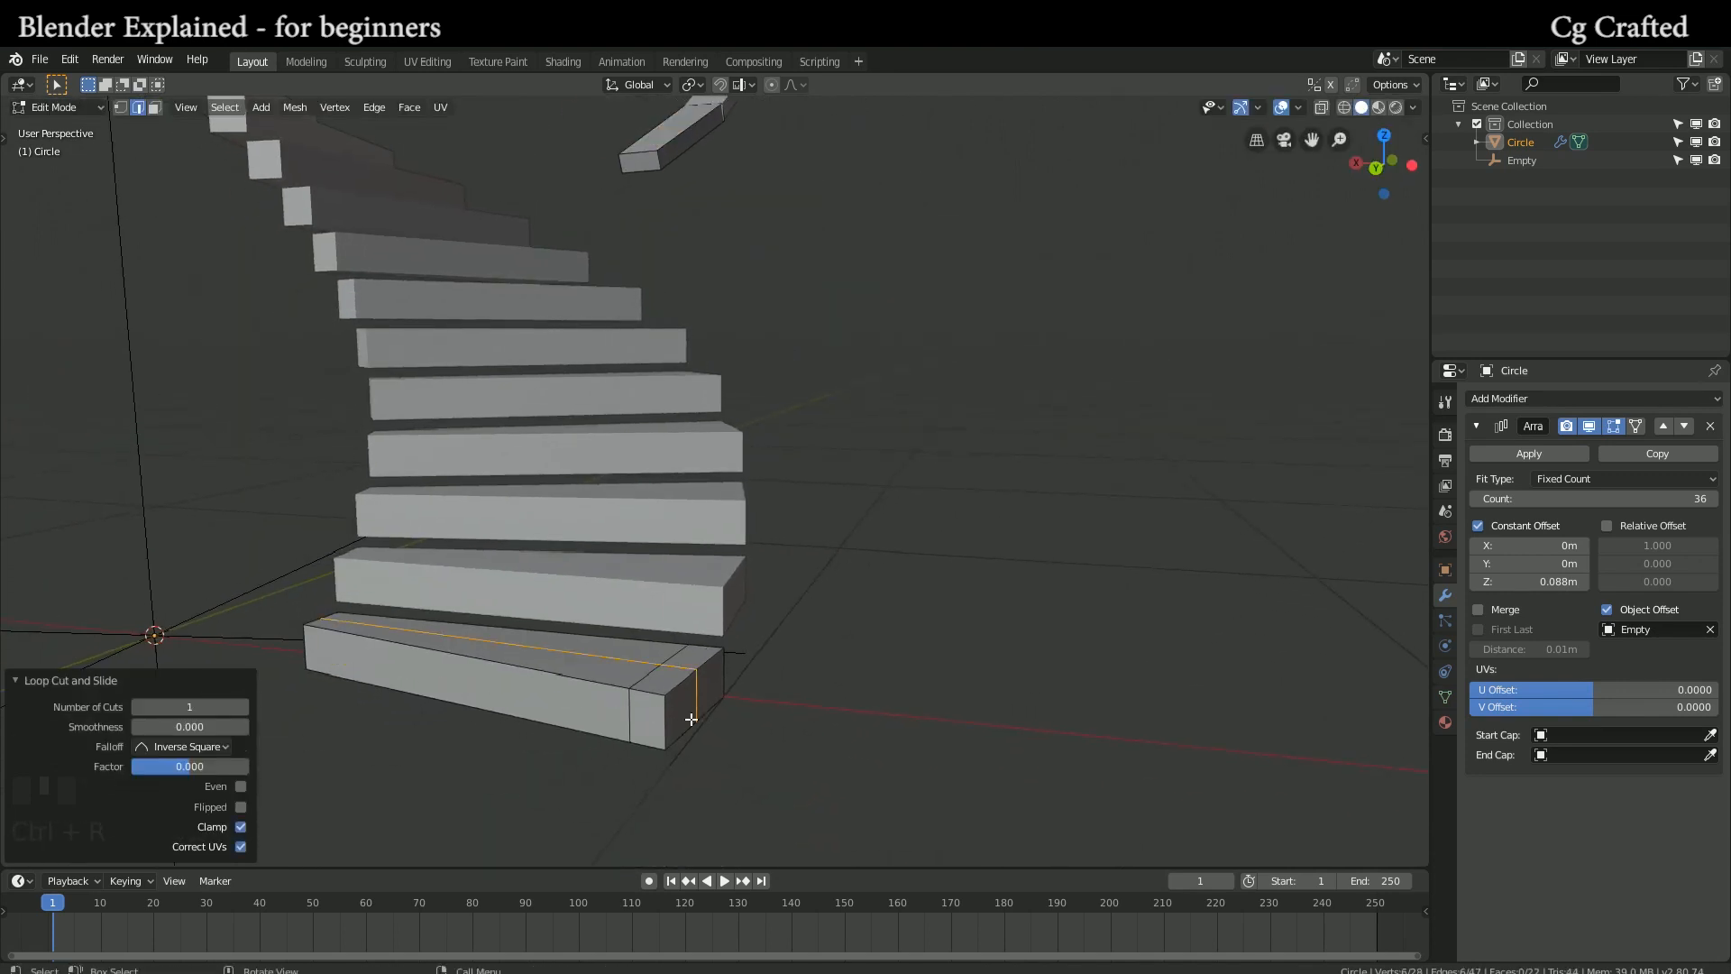
pyautogui.hotkey('ctrl', 'z')
pyautogui.hotkey('ctrl', 'r')
pyautogui.click(657, 710)
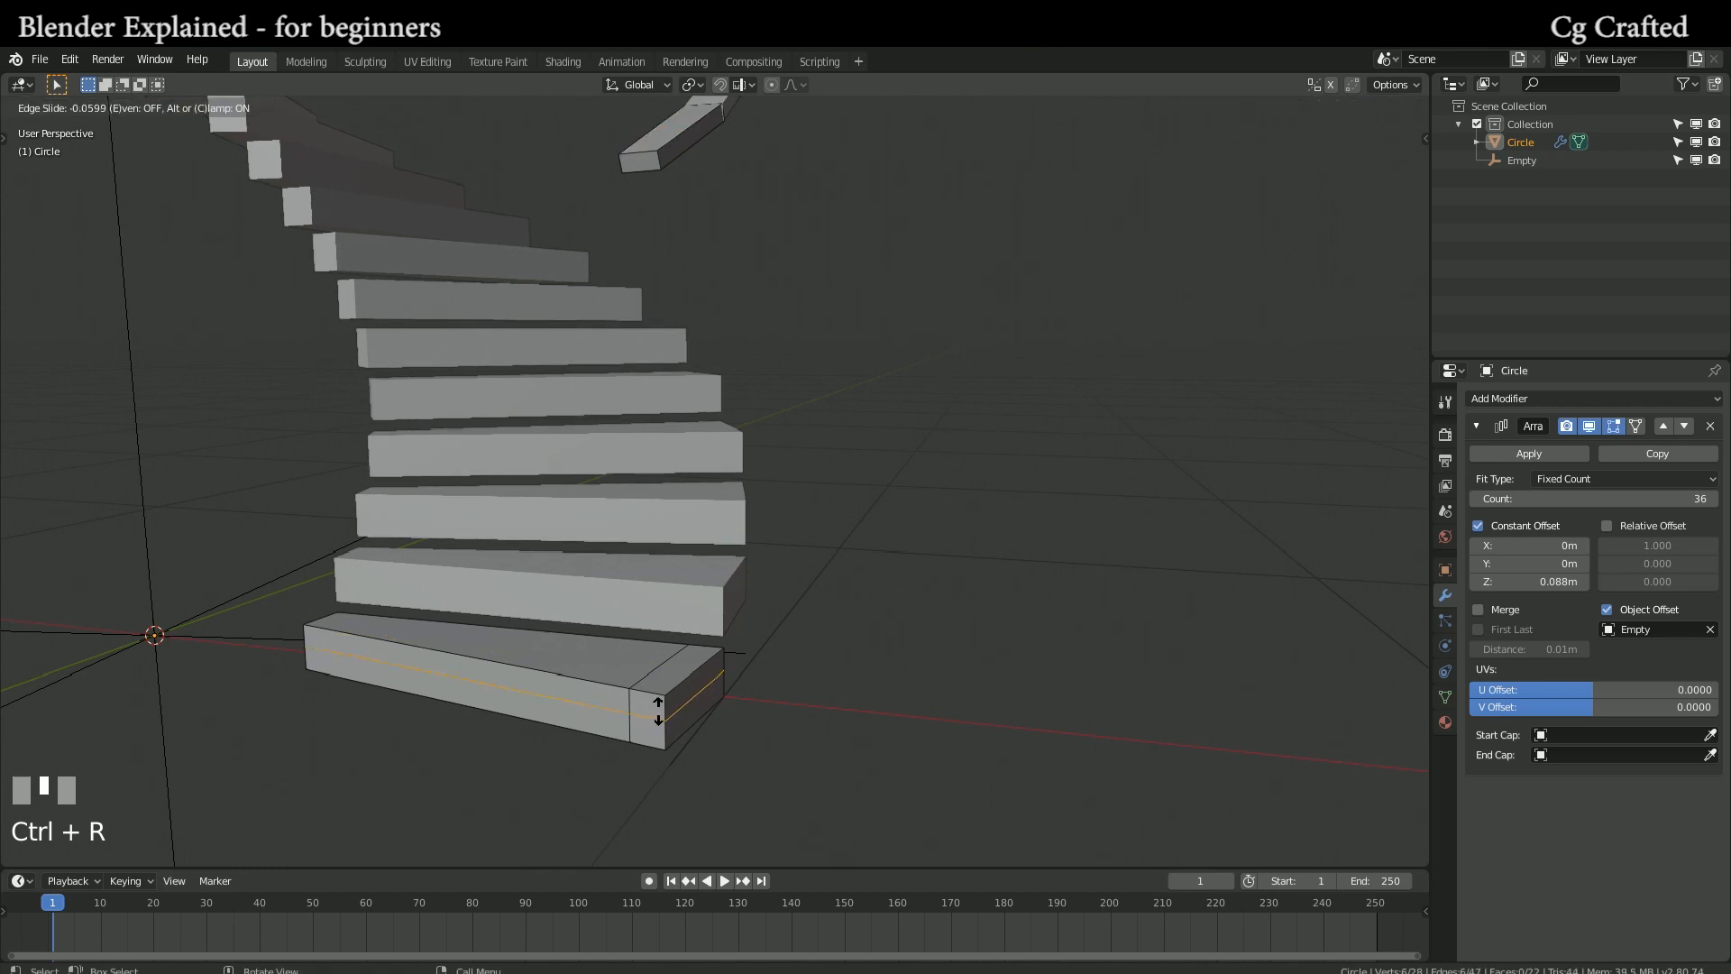
pyautogui.click(661, 699)
# Extrude the step's top face along normals with Offset Even into an overhanging tread lip
pyautogui.press('3')
pyautogui.click(514, 649)
pyautogui.hotkey('alt', 'e')
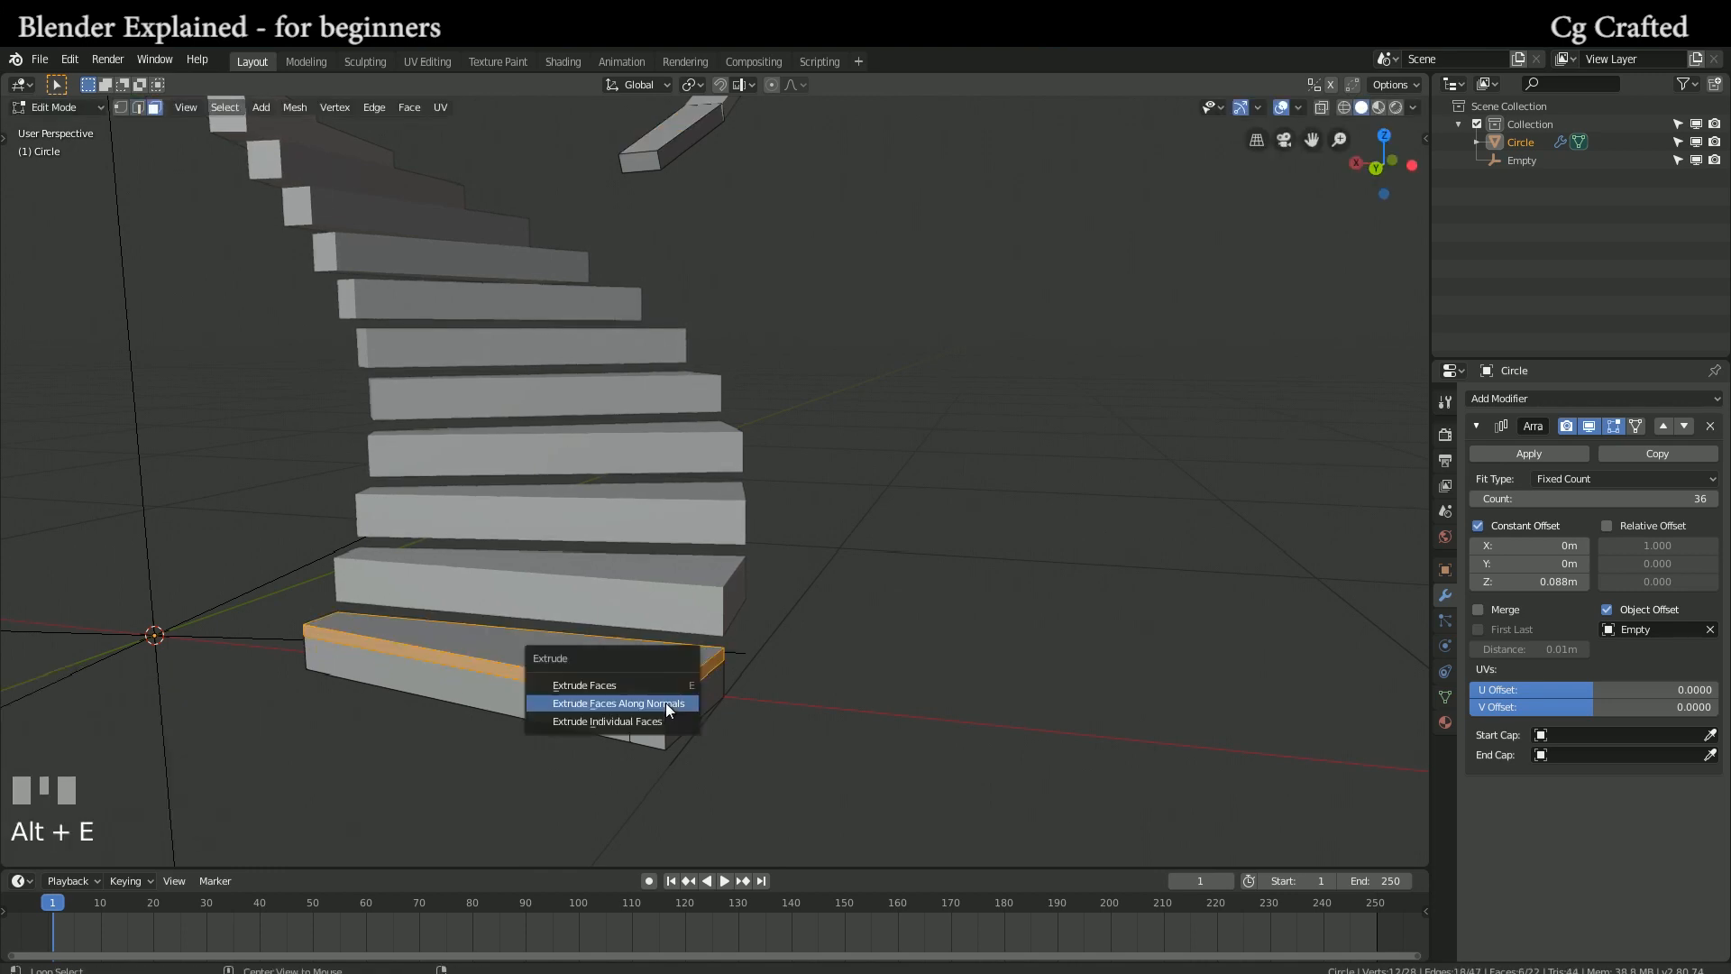
pyautogui.click(619, 702)
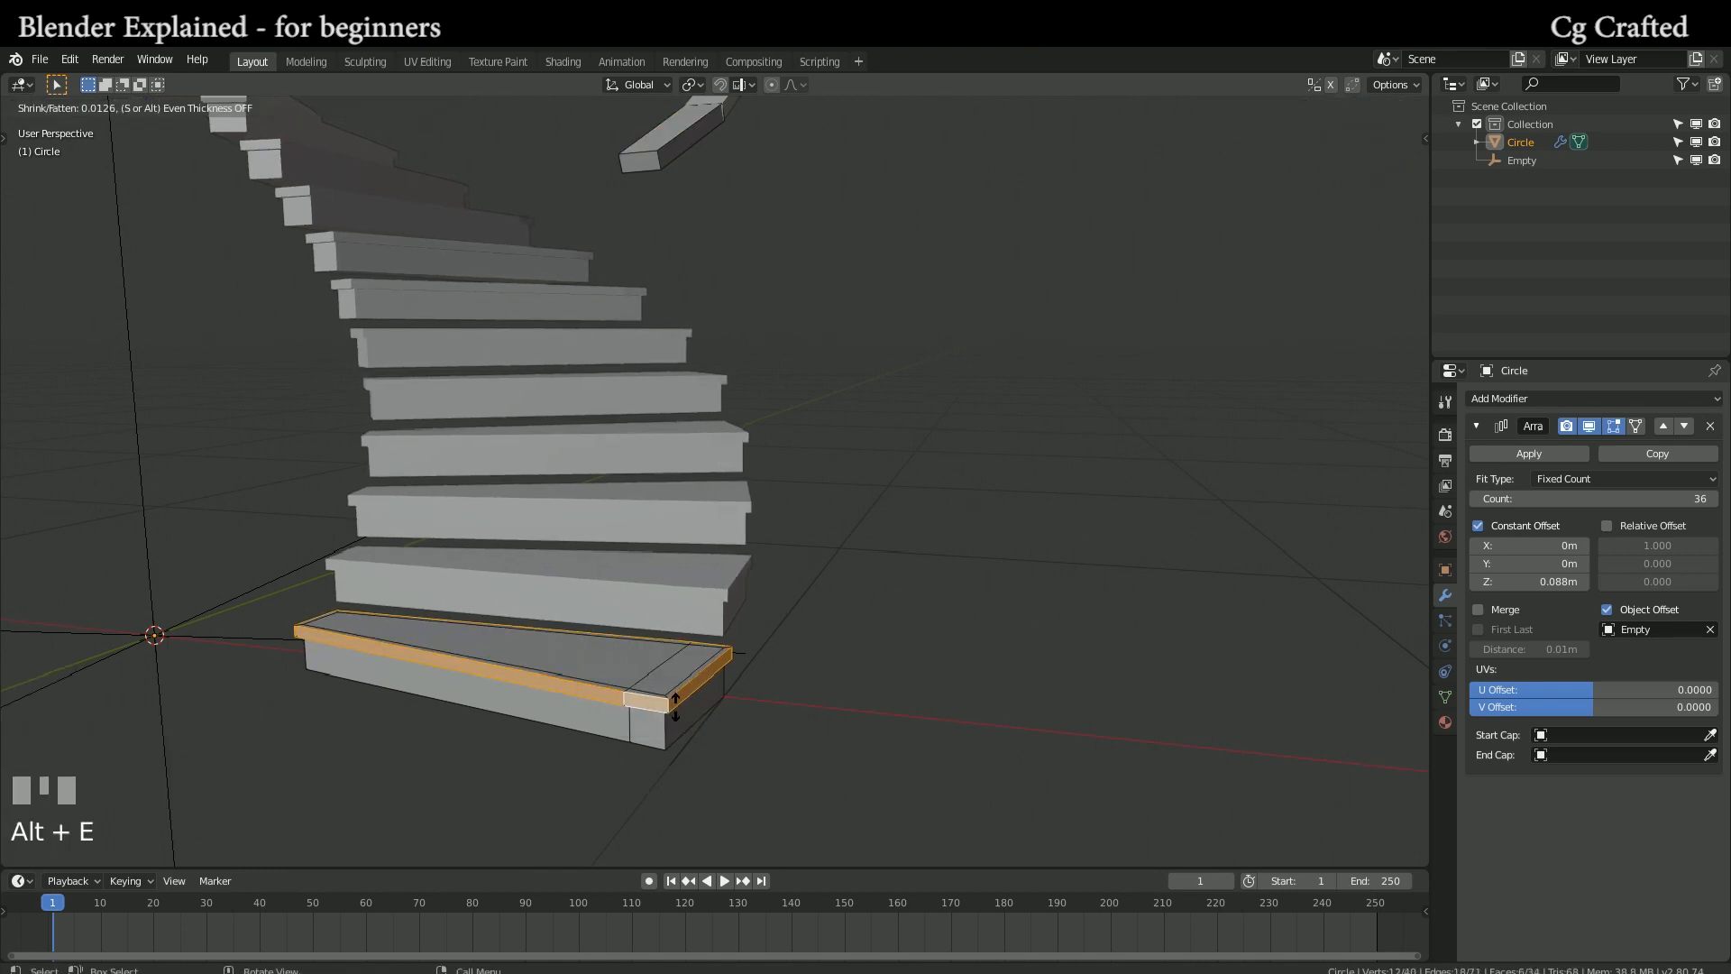
pyautogui.click(676, 704)
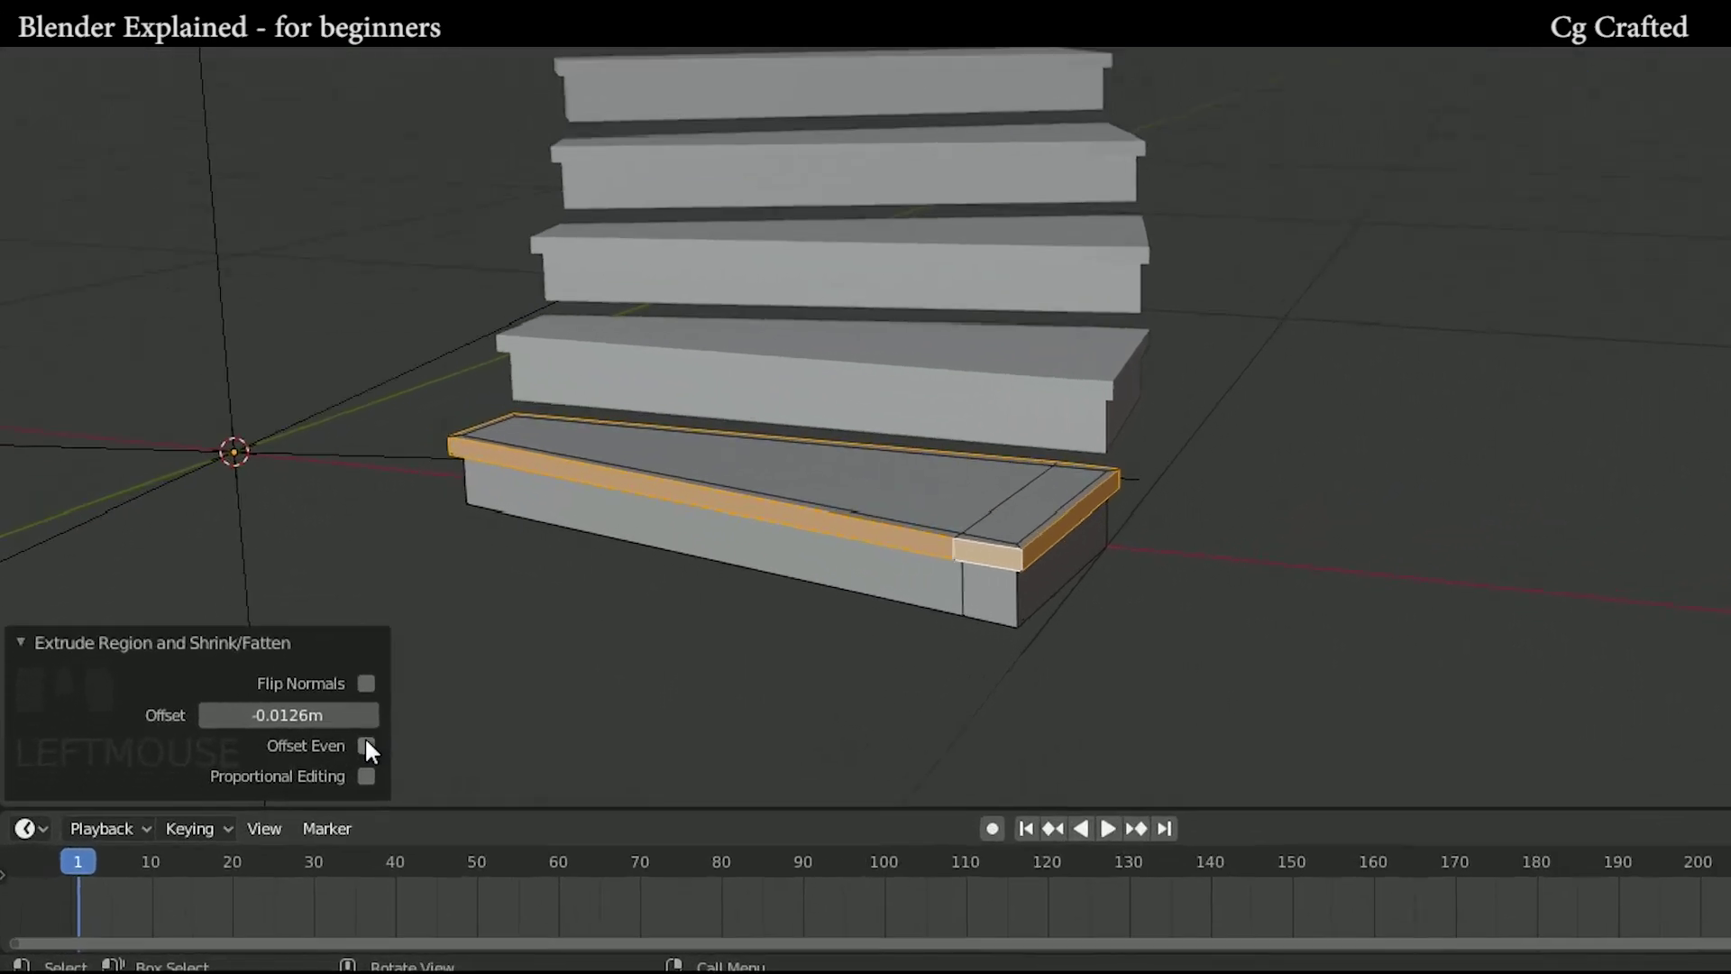
pyautogui.click(240, 827)
pyautogui.moveTo(1109, 365)
pyautogui.keyDown('shift'); pyautogui.mouseDown(button='middle')
pyautogui.moveTo(1435, 133)
pyautogui.moveTo(1217, 339)
pyautogui.mouseUp(button='middle'); pyautogui.keyUp('shift')
pyautogui.scroll(3, 691, 574)
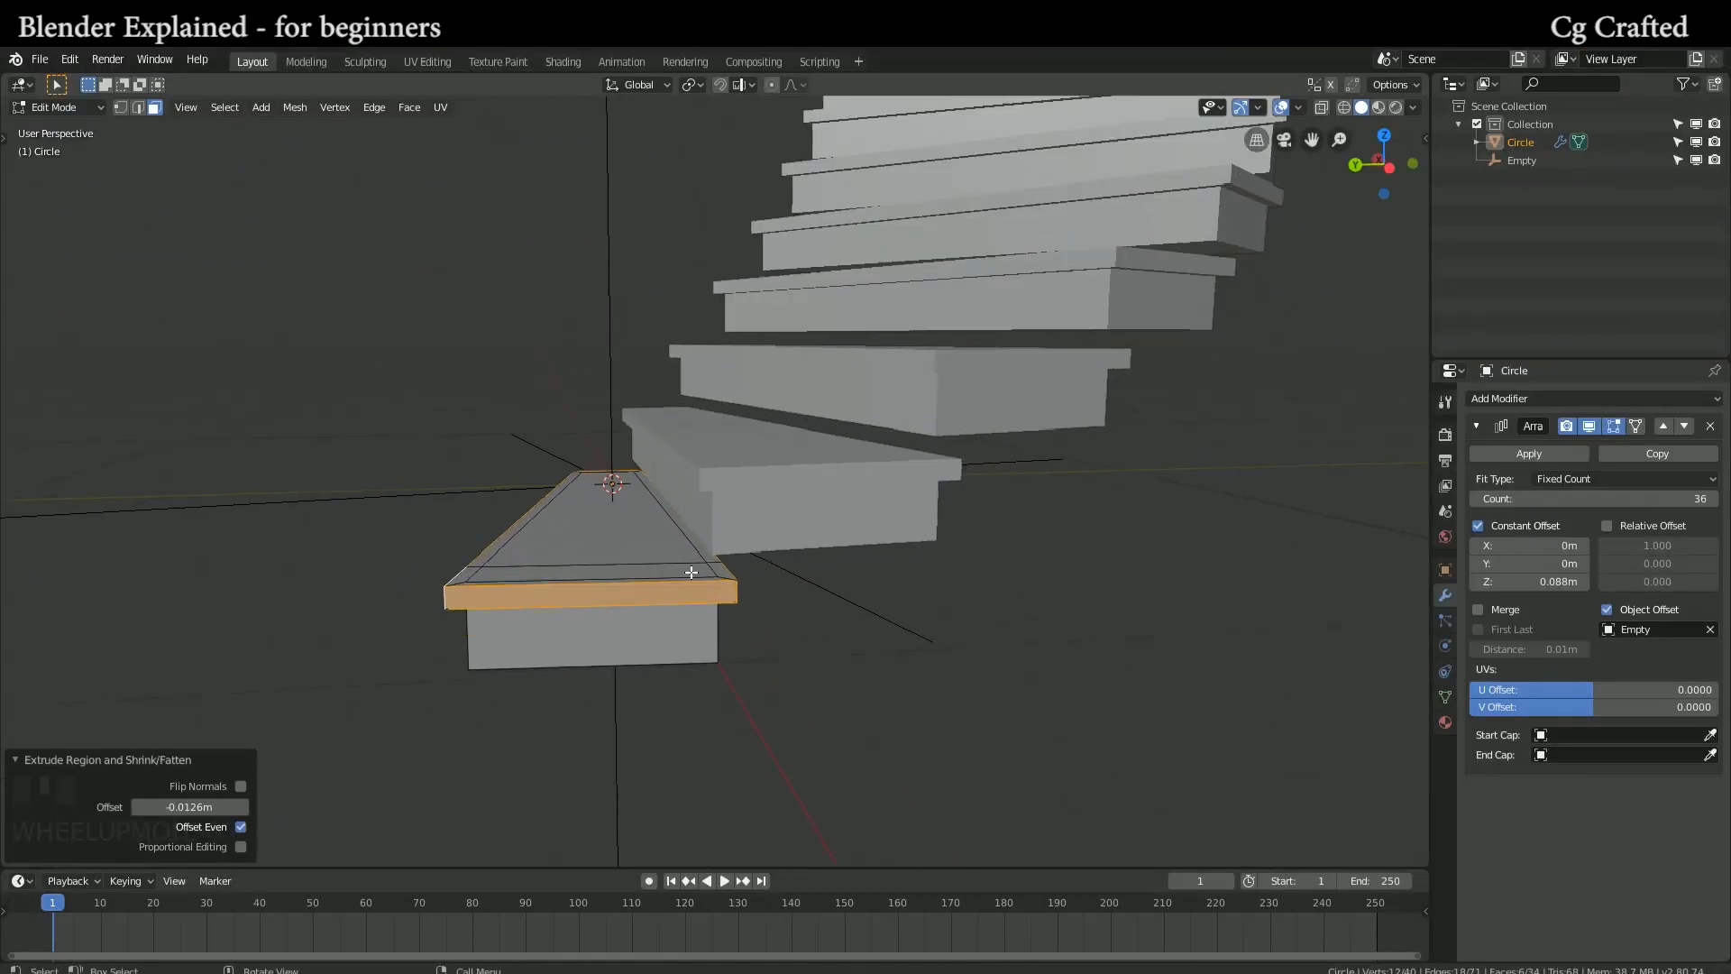
pyautogui.moveTo(720, 569)
pyautogui.mouseDown(button='middle')
pyautogui.moveTo(582, 515)
pyautogui.moveTo(798, 581)
pyautogui.moveTo(698, 541)
pyautogui.mouseUp(button='middle')
# Add a new cube to the mesh (Shift+A) and shrink it down to a small block
pyautogui.hotkey('shift', 'a')
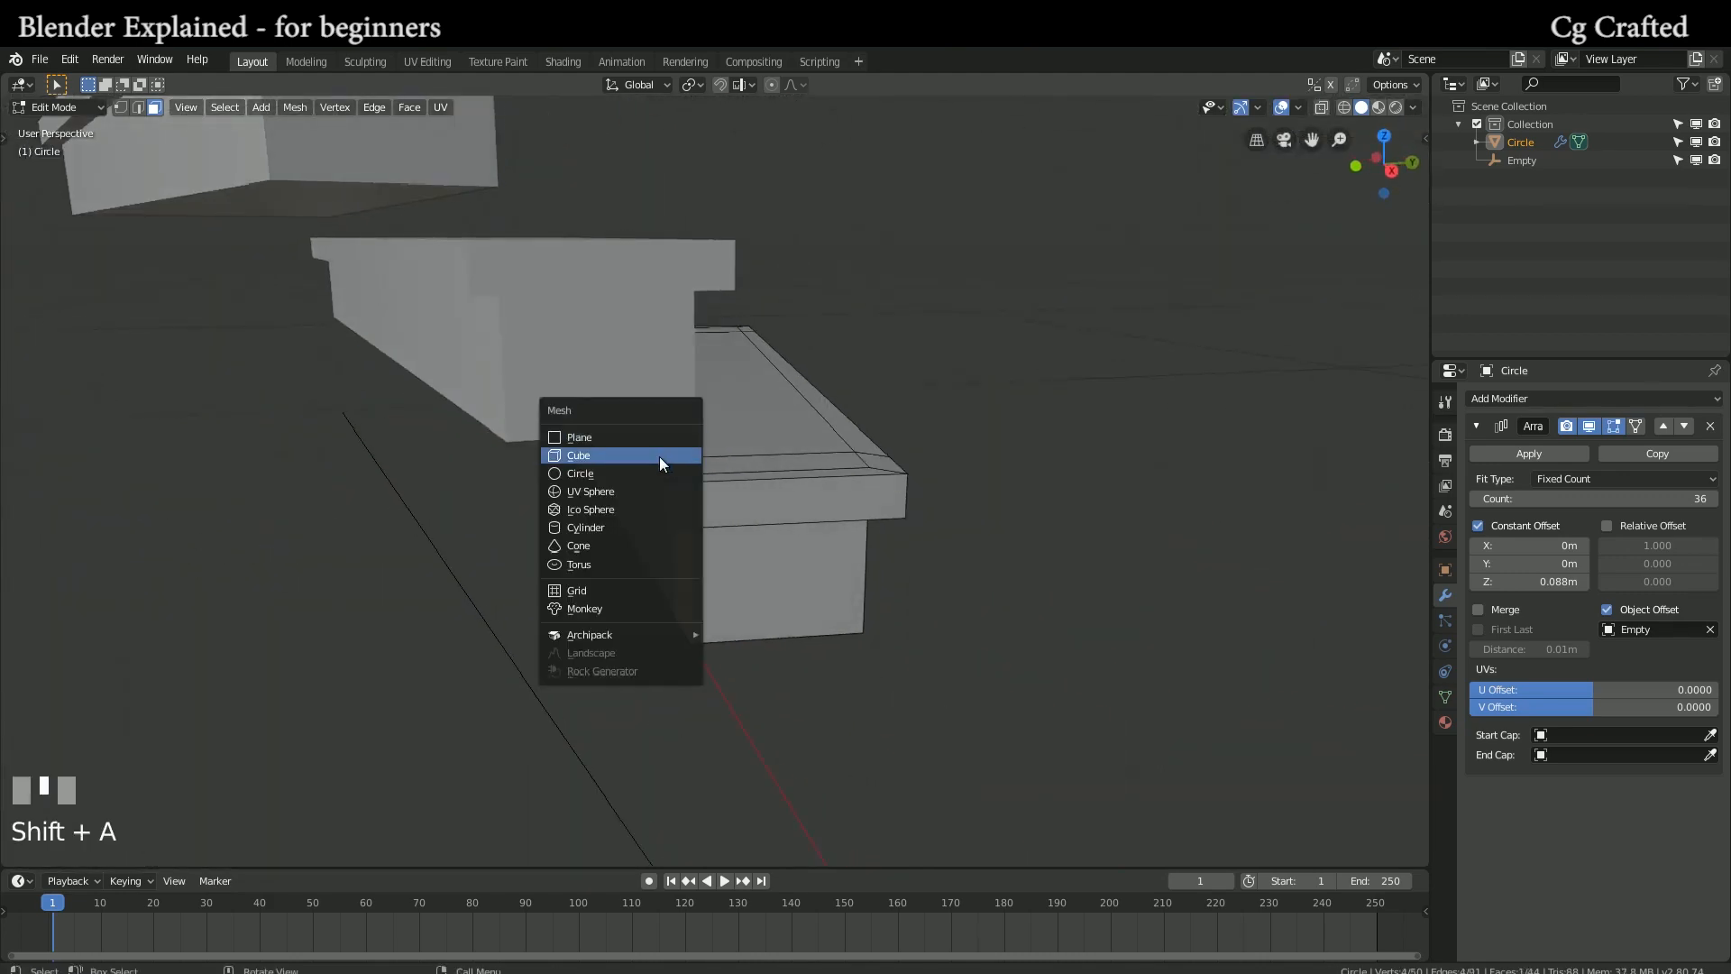
pyautogui.click(659, 455)
pyautogui.press('s')
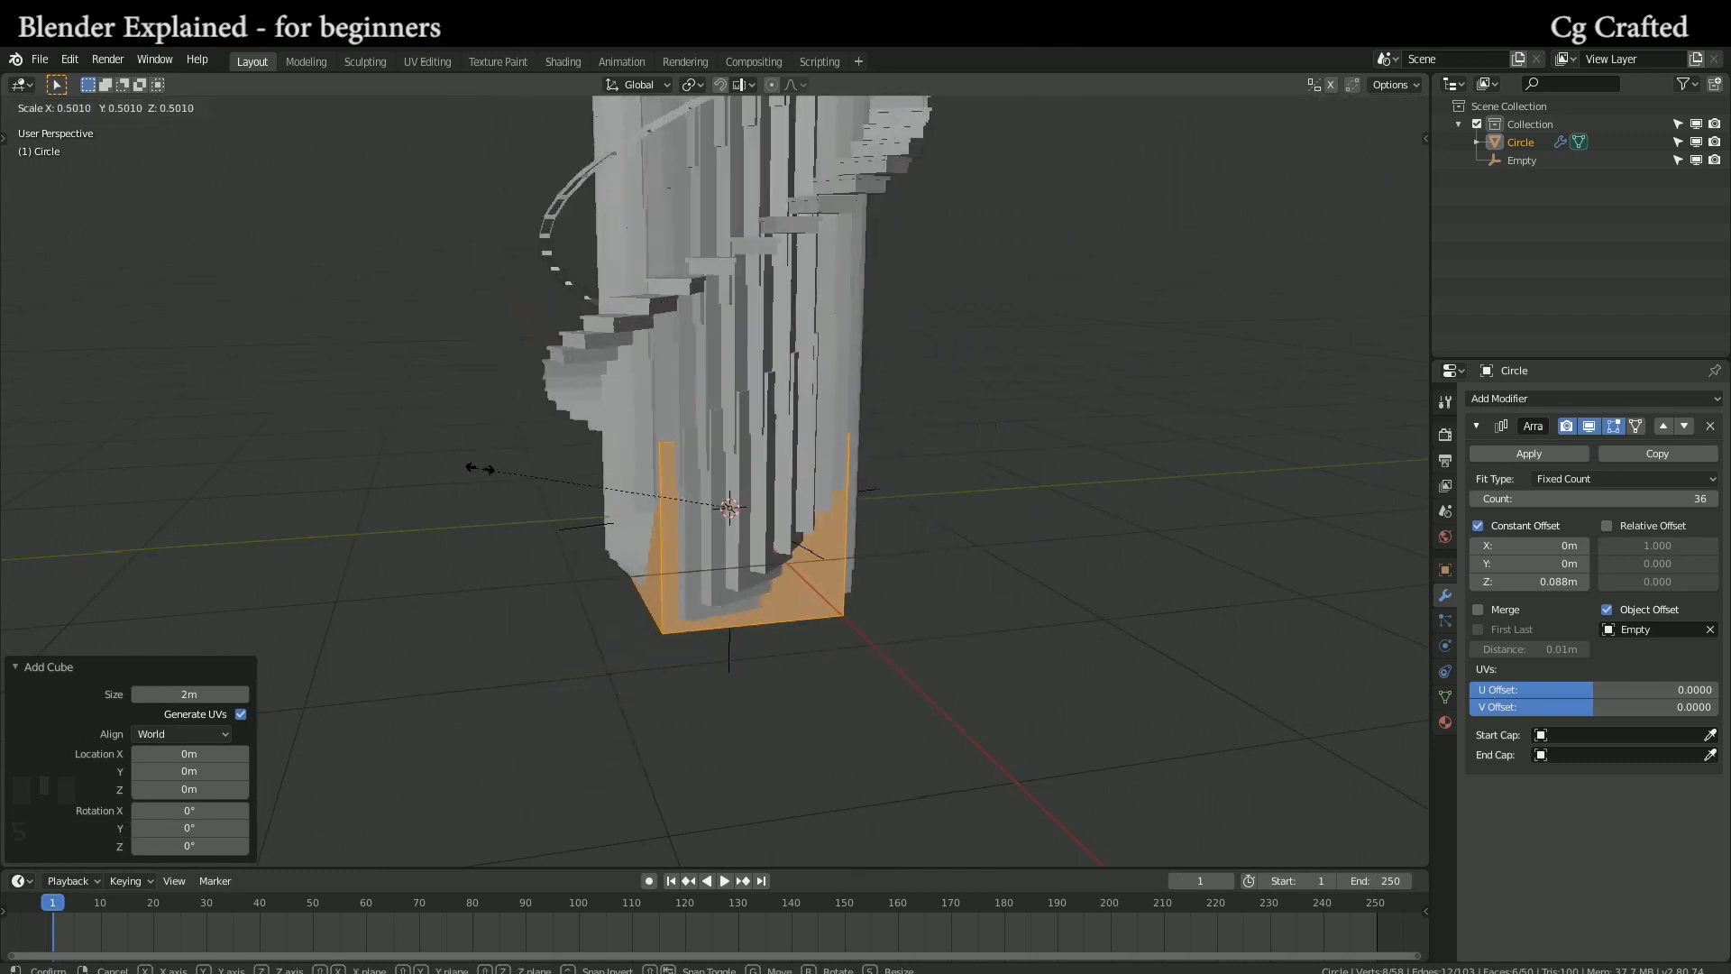
pyautogui.click(654, 473)
pyautogui.press('s')
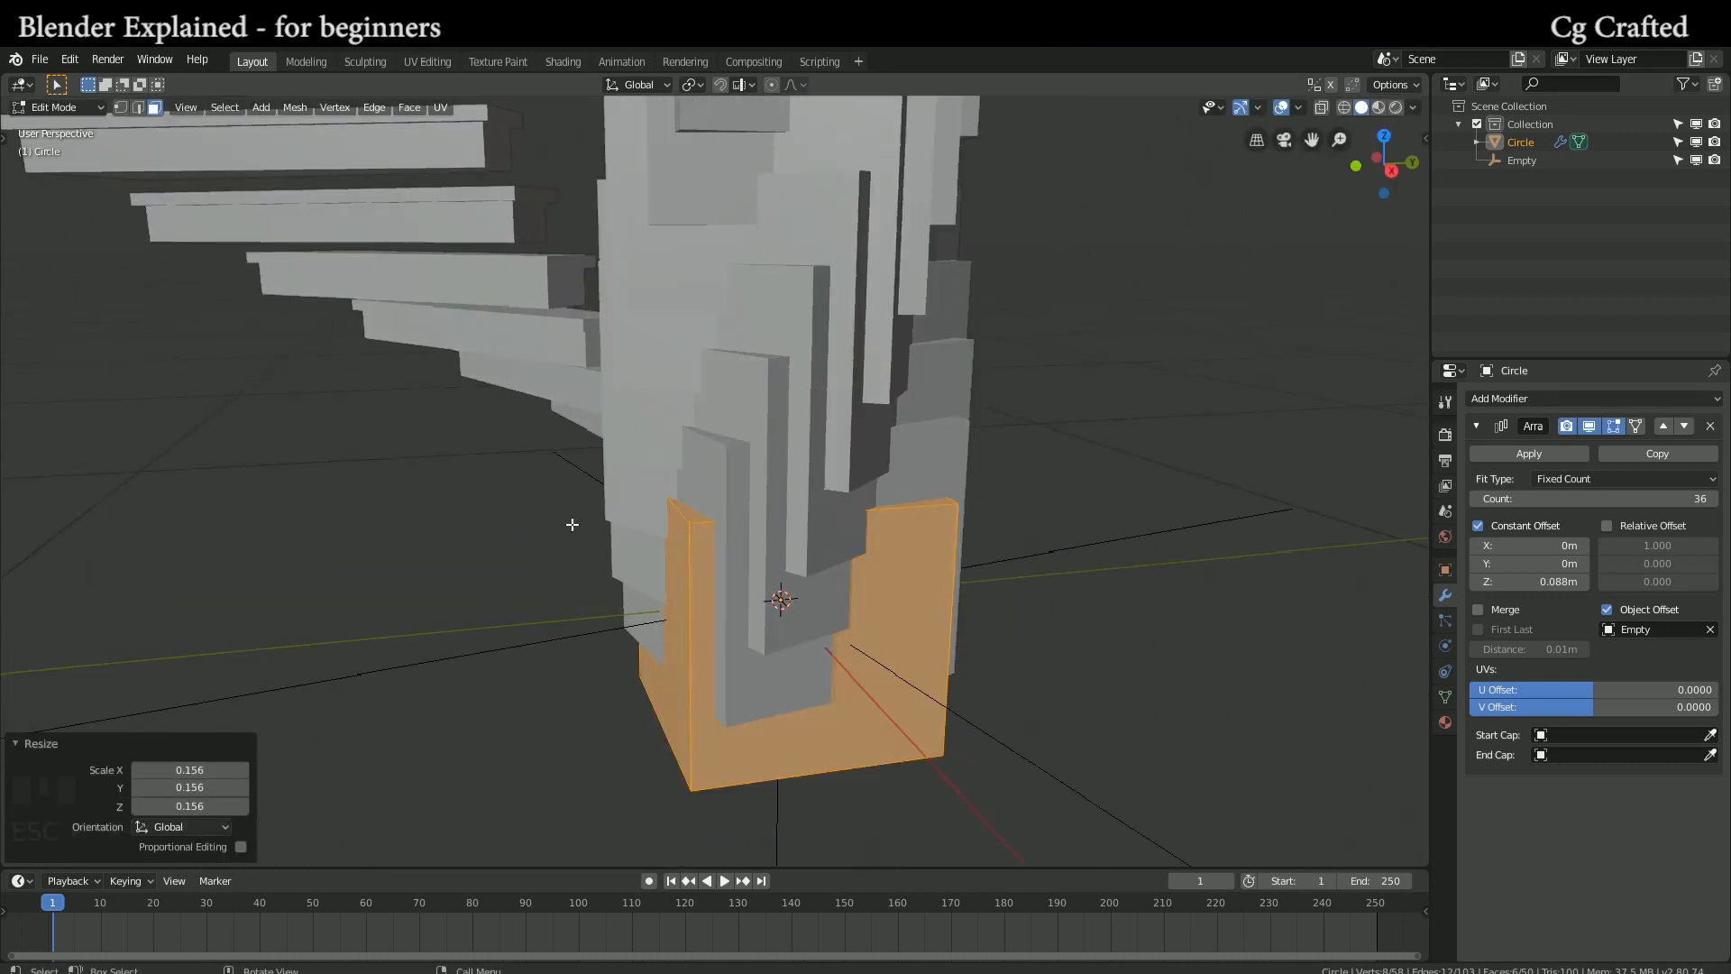
pyautogui.click(797, 541)
pyautogui.scroll(-3, 797, 542)
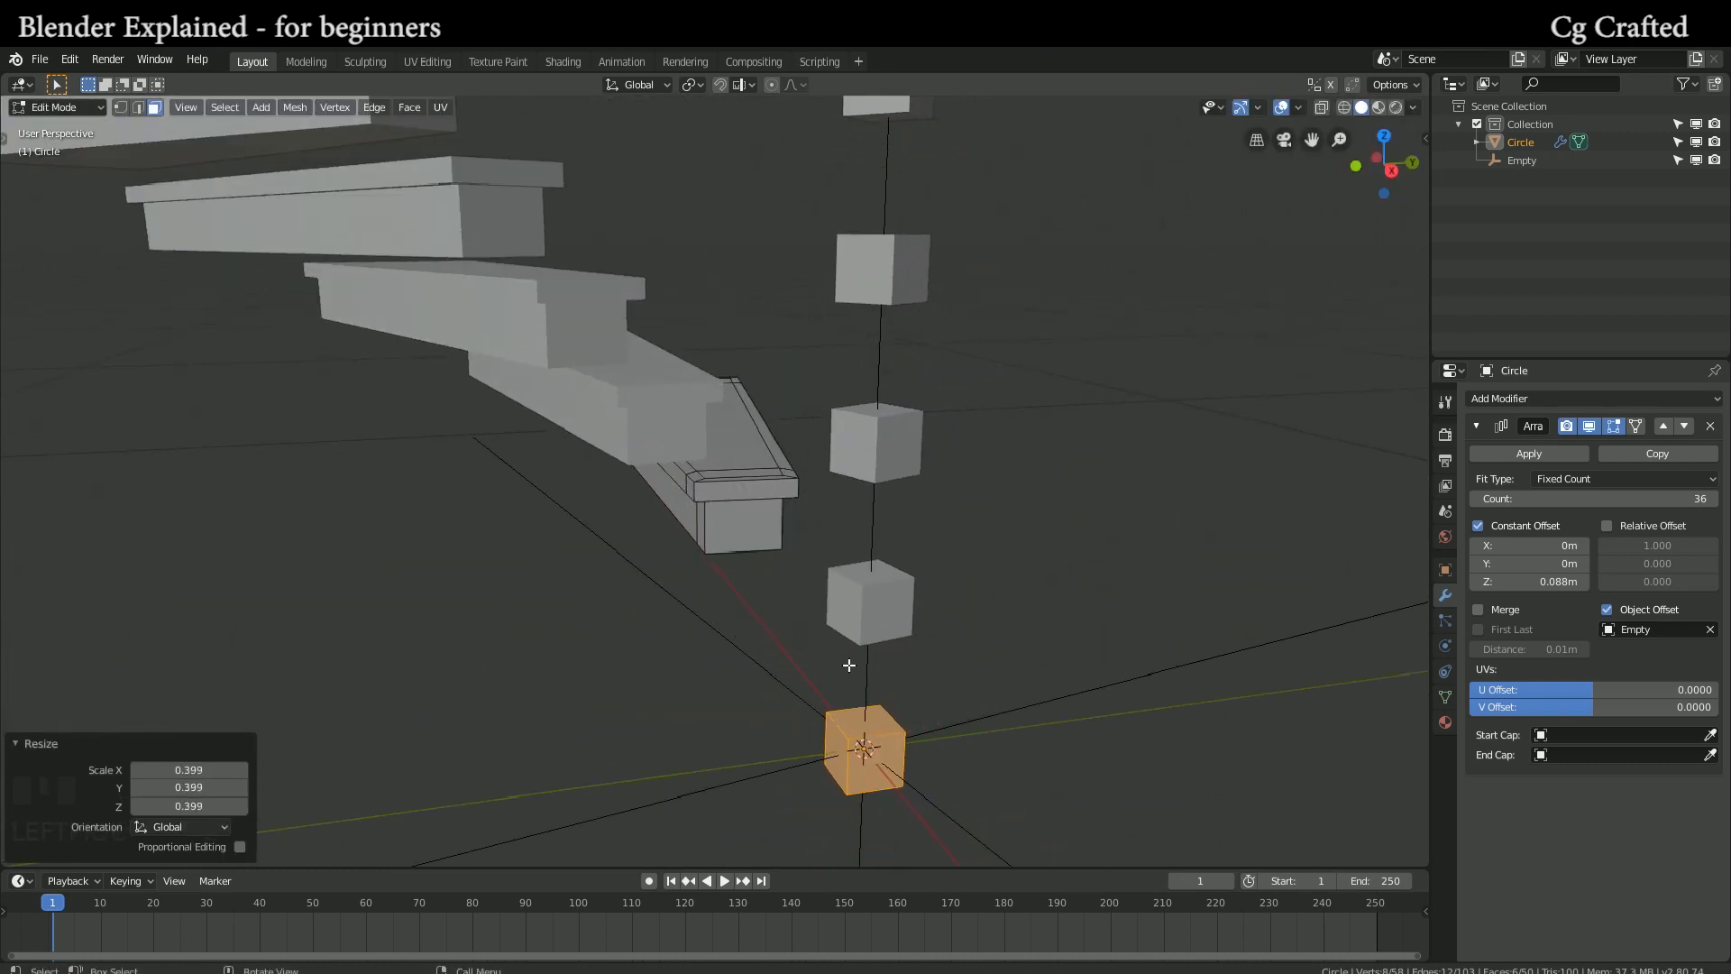
# Move the small cube onto the bottom tread, just below the next step's edge
pyautogui.press('g')
pyautogui.click(692, 466)
pyautogui.moveTo(582, 582); pyautogui.dragTo(460, 575, button='middle')
pyautogui.press('g')
pyautogui.press('x')
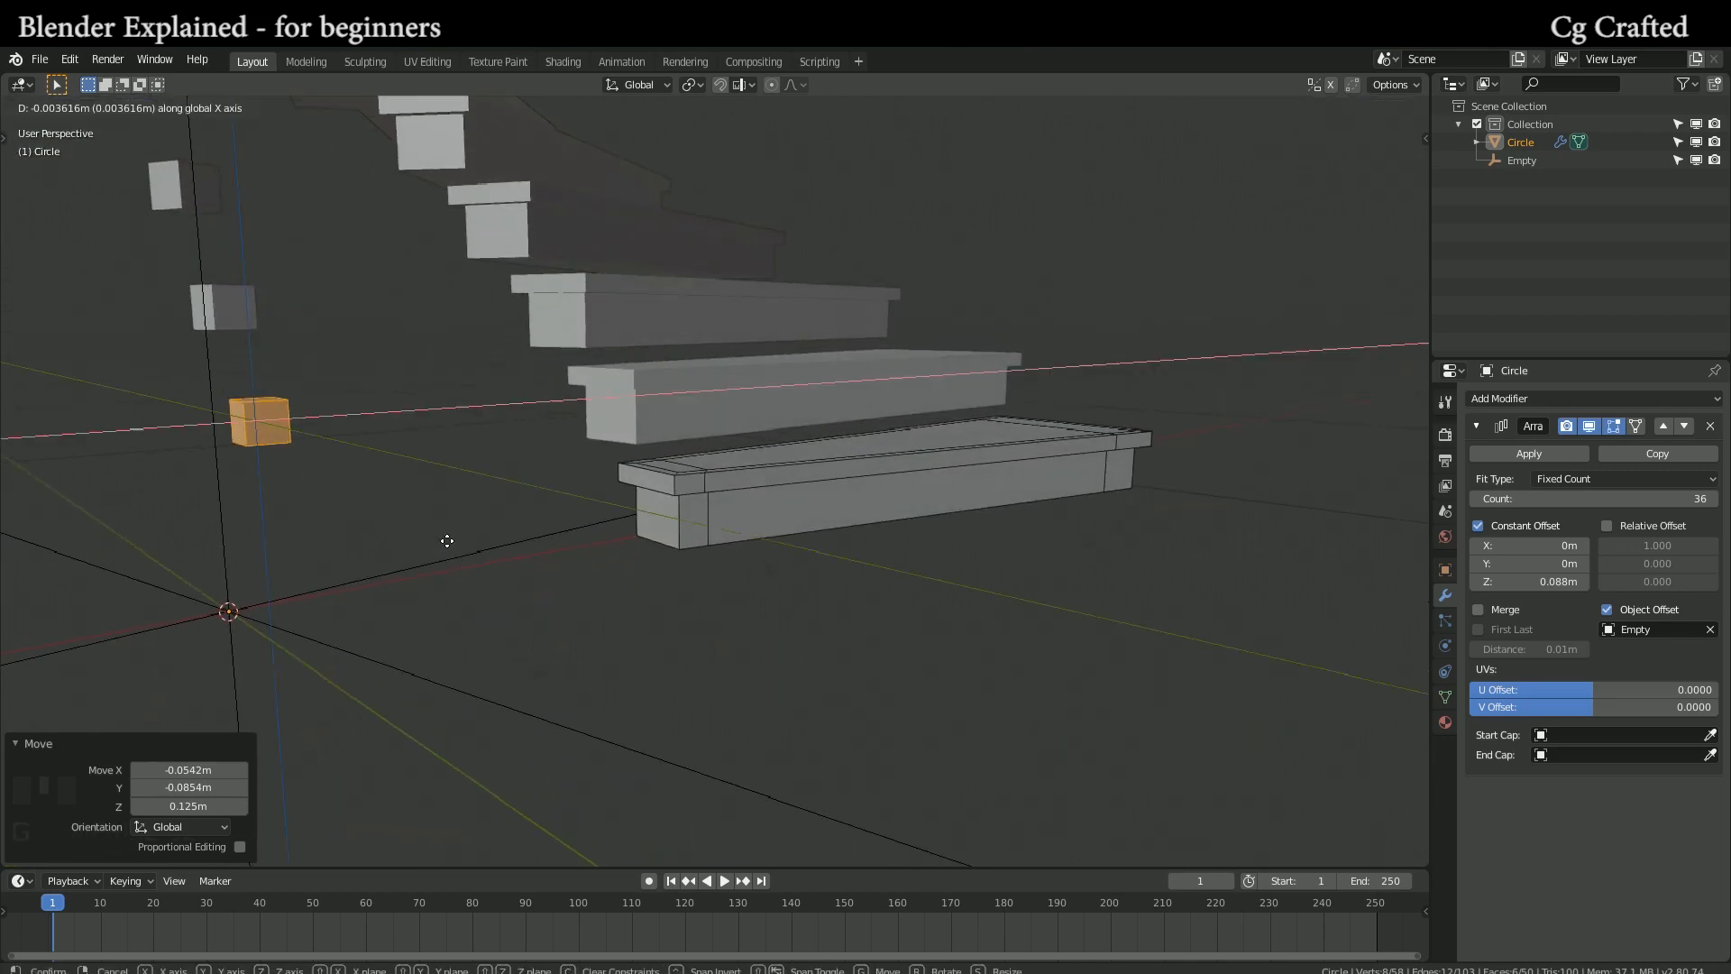
pyautogui.click(763, 522)
pyautogui.moveTo(765, 522); pyautogui.dragTo(649, 513, button='middle')
pyautogui.press('g')
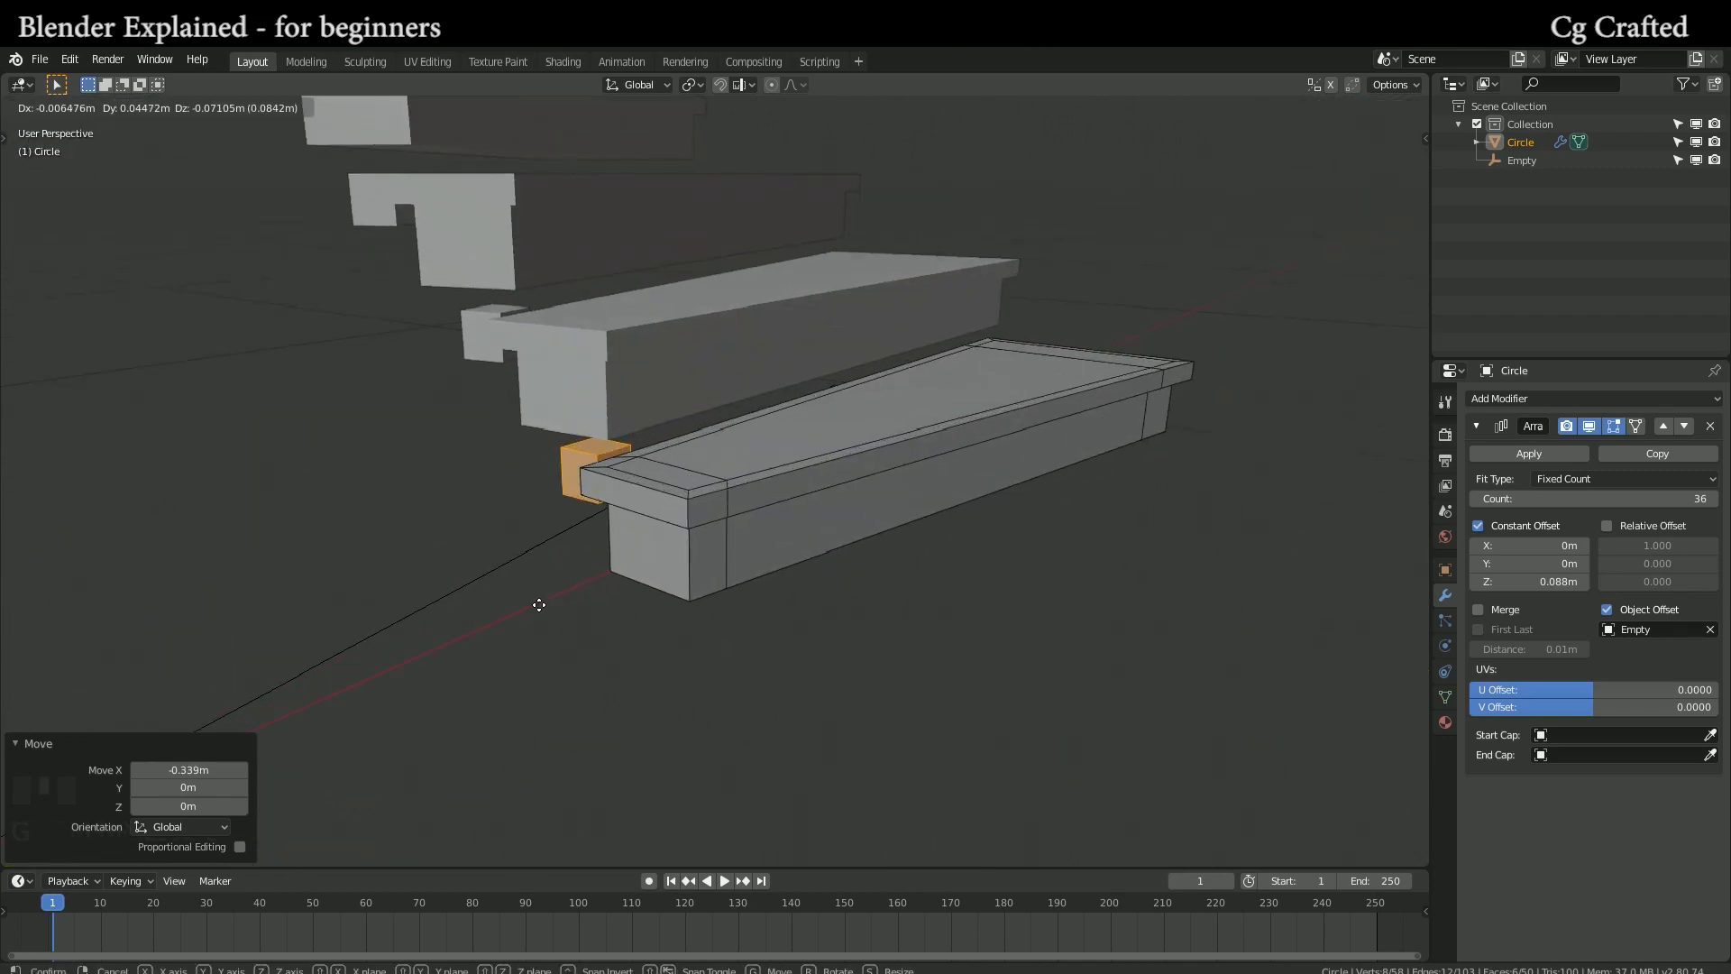
pyautogui.click(541, 595)
pyautogui.moveTo(541, 595)
pyautogui.mouseDown(button='middle')
pyautogui.moveTo(629, 589)
pyautogui.moveTo(568, 582)
pyautogui.moveTo(623, 541)
pyautogui.moveTo(569, 460)
pyautogui.moveTo(504, 542)
pyautogui.mouseUp(button='middle')
# Fine-tune the cube's scale to about 0.62 and nudge it along Y into place
pyautogui.press('s')
pyautogui.click(609, 500)
pyautogui.press('g')
pyautogui.click(568, 501)
pyautogui.press('s')
pyautogui.click(492, 489)
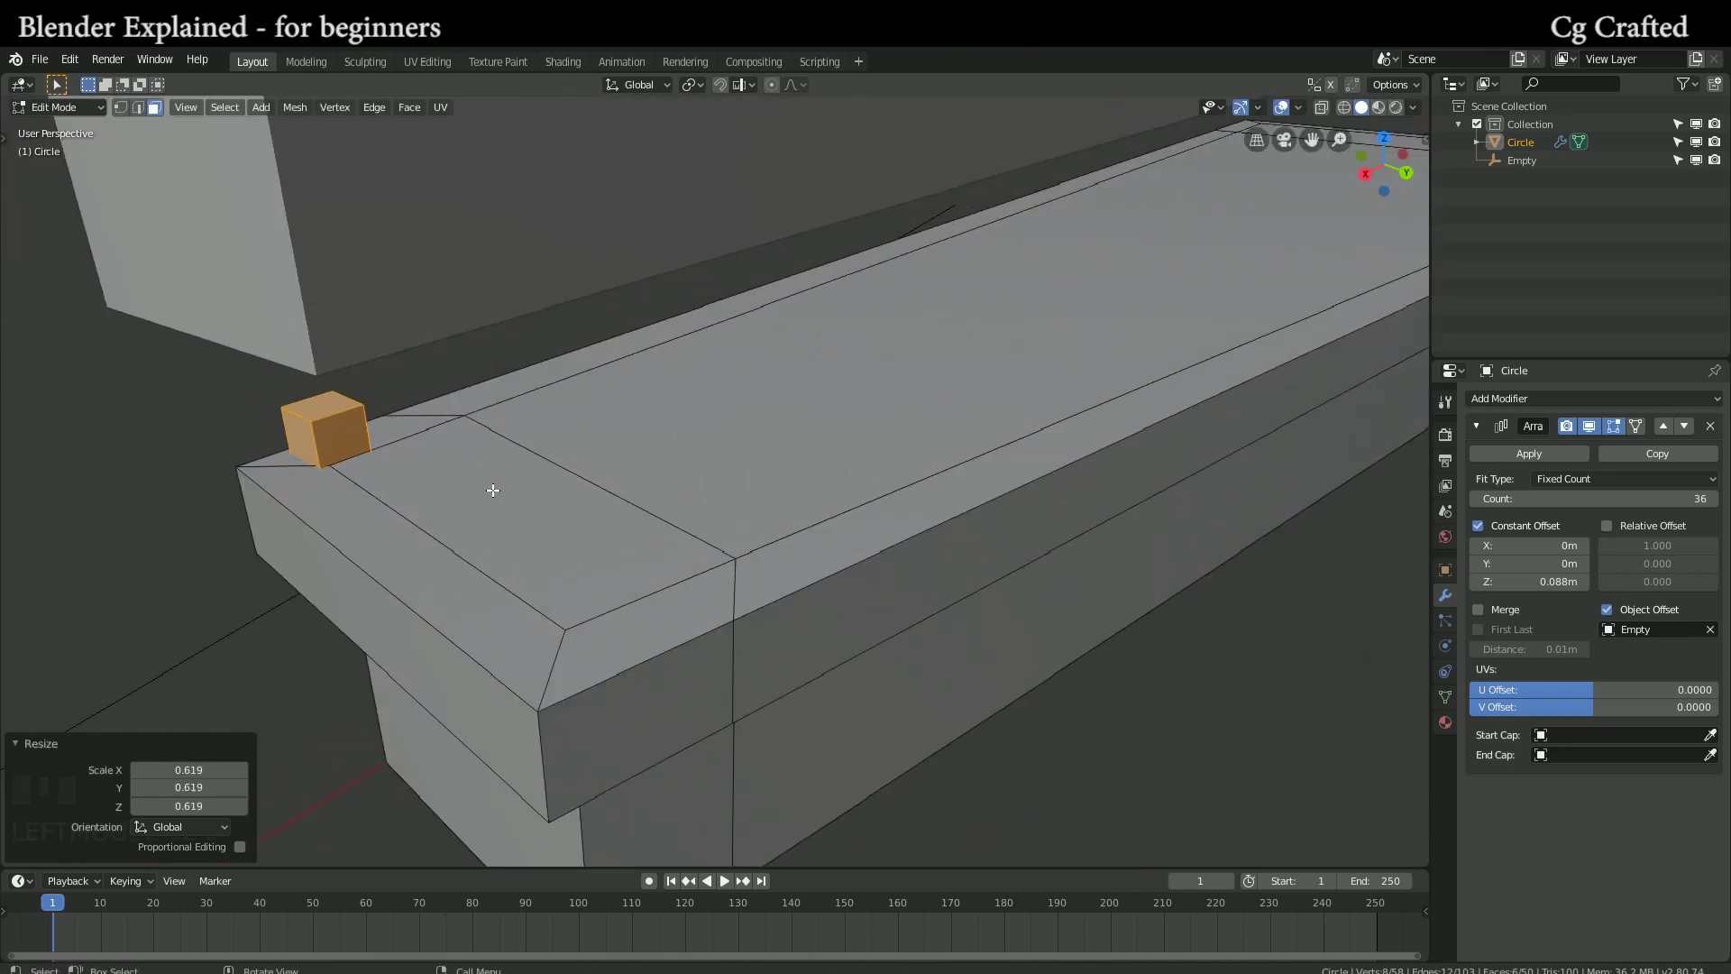
# Raise the cube's top face along Z so it becomes an upright post
pyautogui.click(323, 407)
pyautogui.press('g')
pyautogui.press('z')
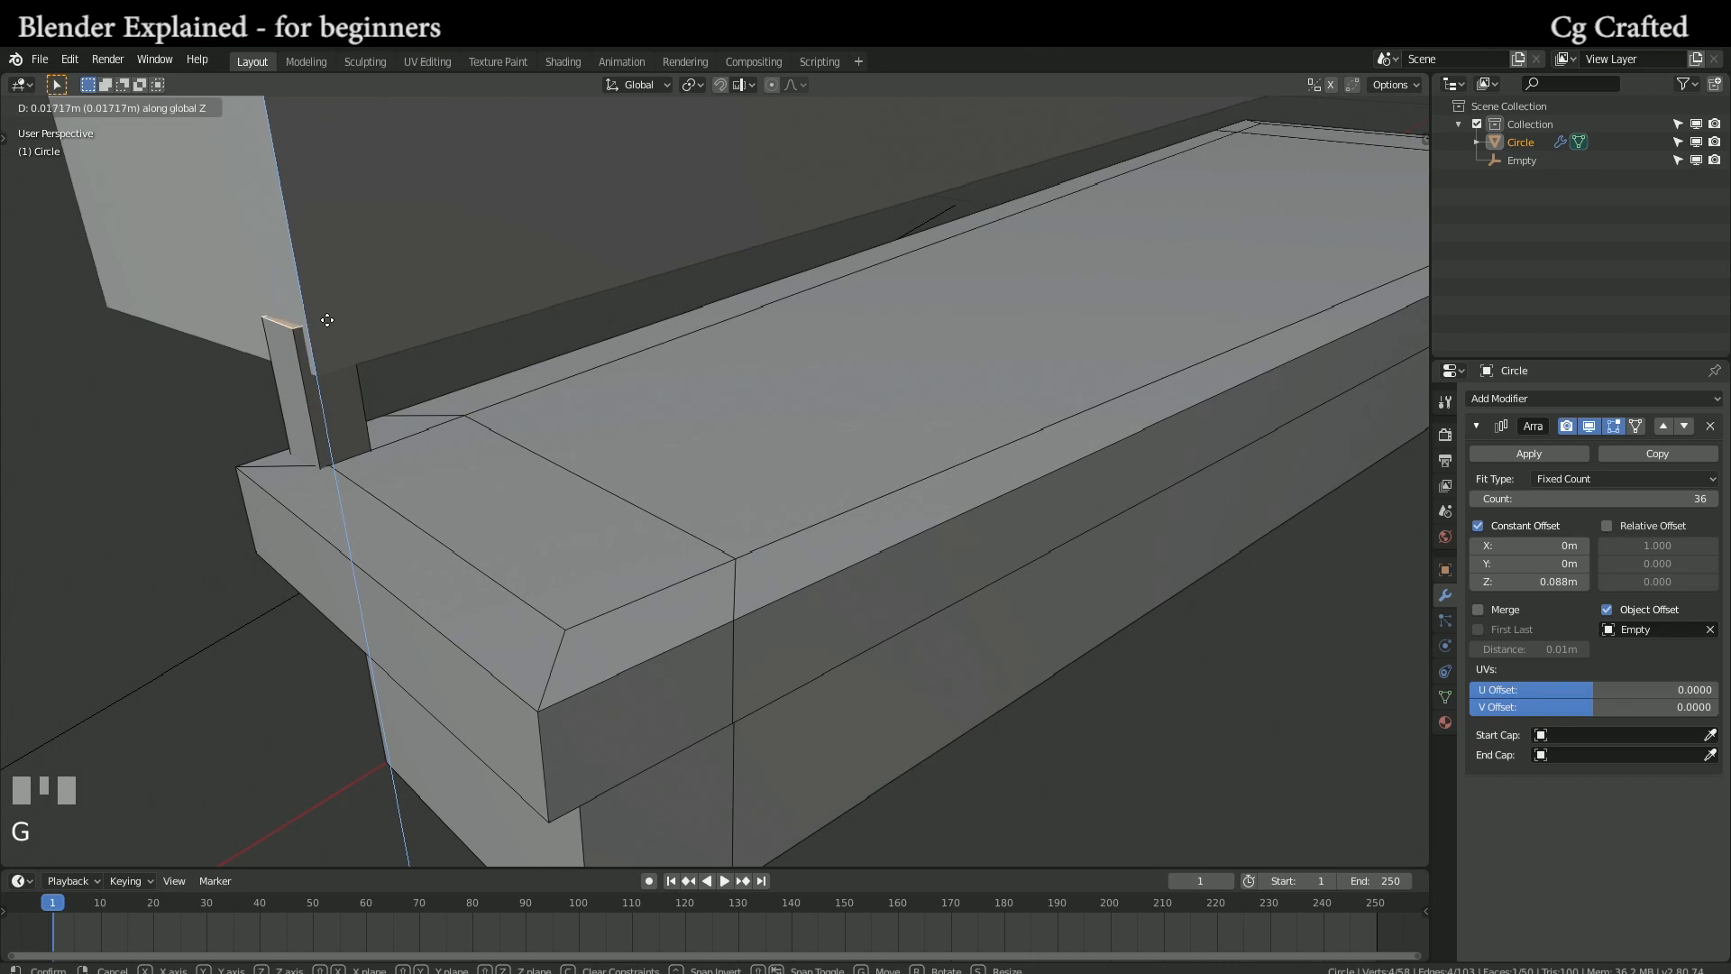
pyautogui.click(326, 319)
pyautogui.moveTo(326, 319); pyautogui.dragTo(294, 338, button='middle')
# Select the whole post (L) and slide it slightly along the tread into position
pyautogui.press('l')
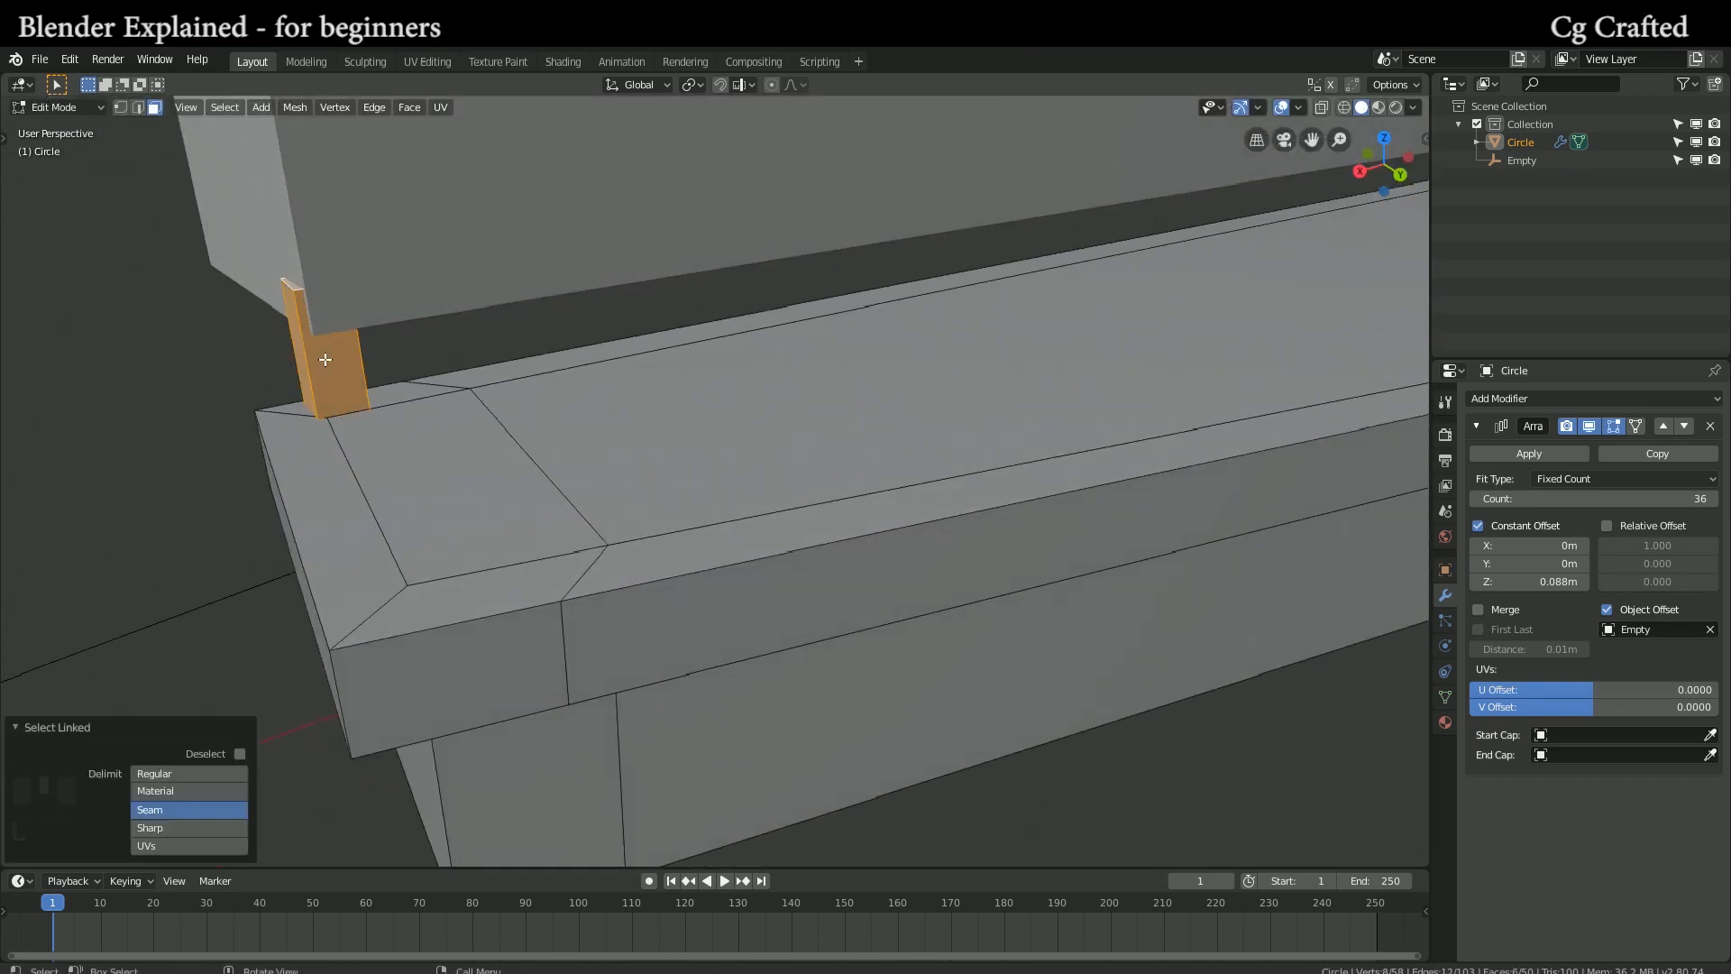
pyautogui.press('g')
pyautogui.click(331, 354)
pyautogui.moveTo(332, 355)
pyautogui.mouseDown(button='middle')
pyautogui.moveTo(611, 361)
pyautogui.moveTo(398, 417)
pyautogui.mouseUp(button='middle')
pyautogui.press('g')
pyautogui.click(608, 359)
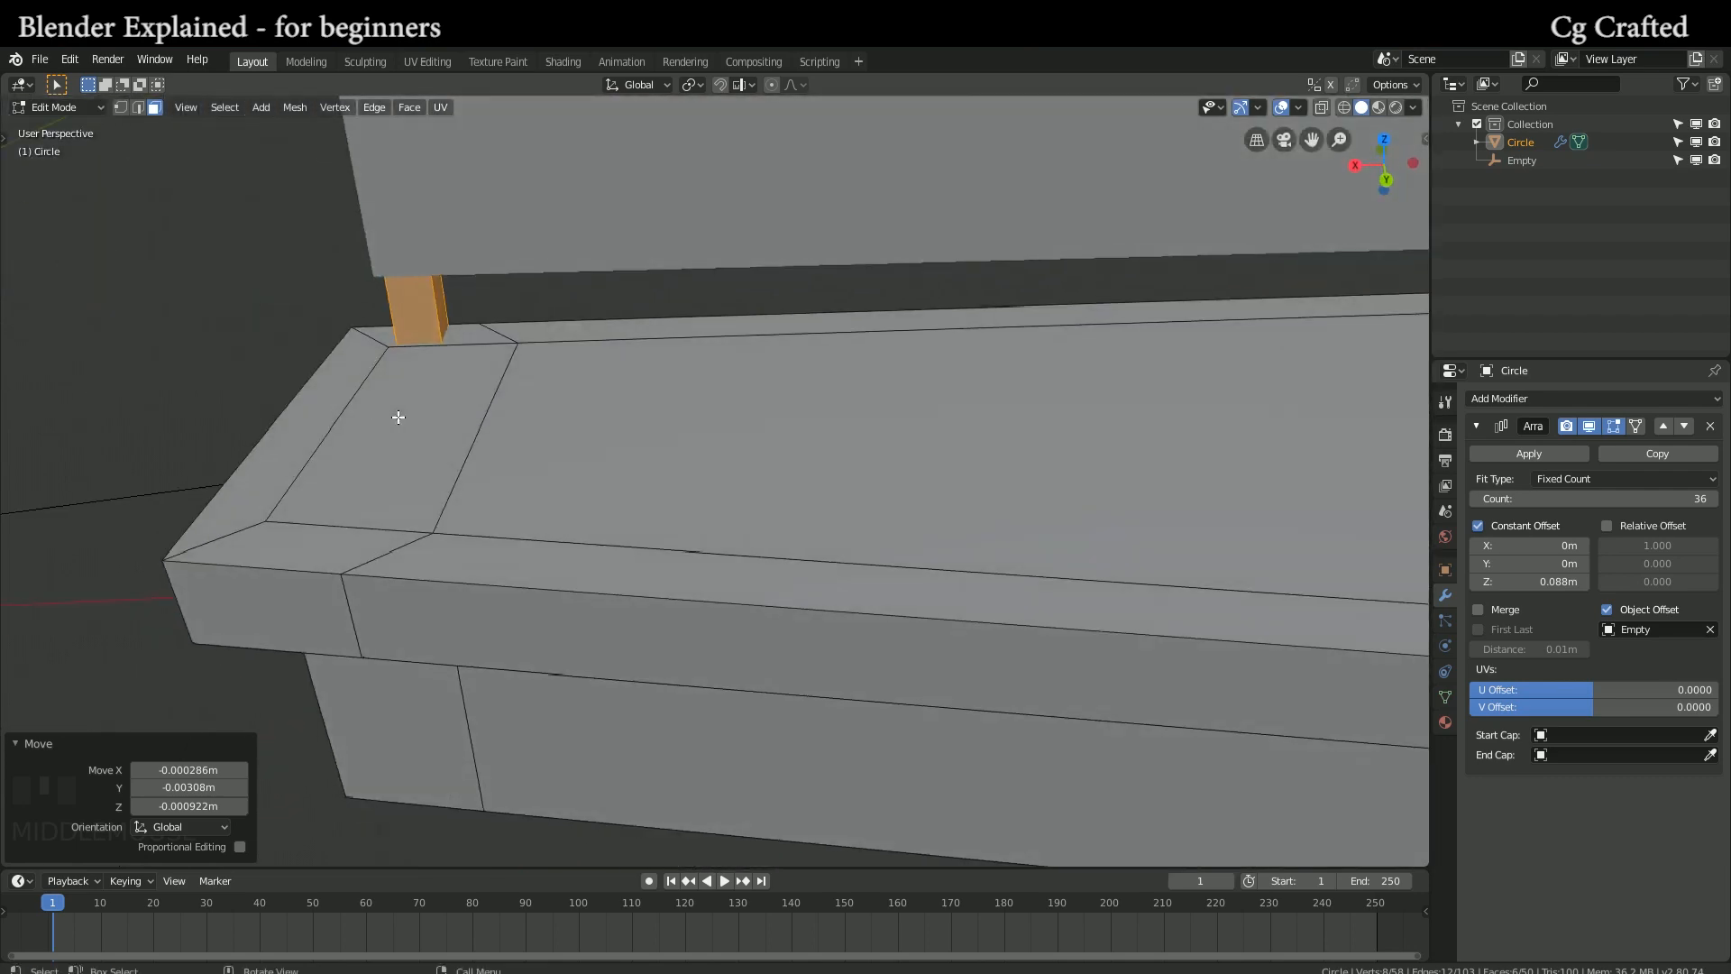
pyautogui.scroll(-5, 398, 417)
# Duplicate the post and move the copy along X to the tread's other end
pyautogui.press('g')
pyautogui.press('x')
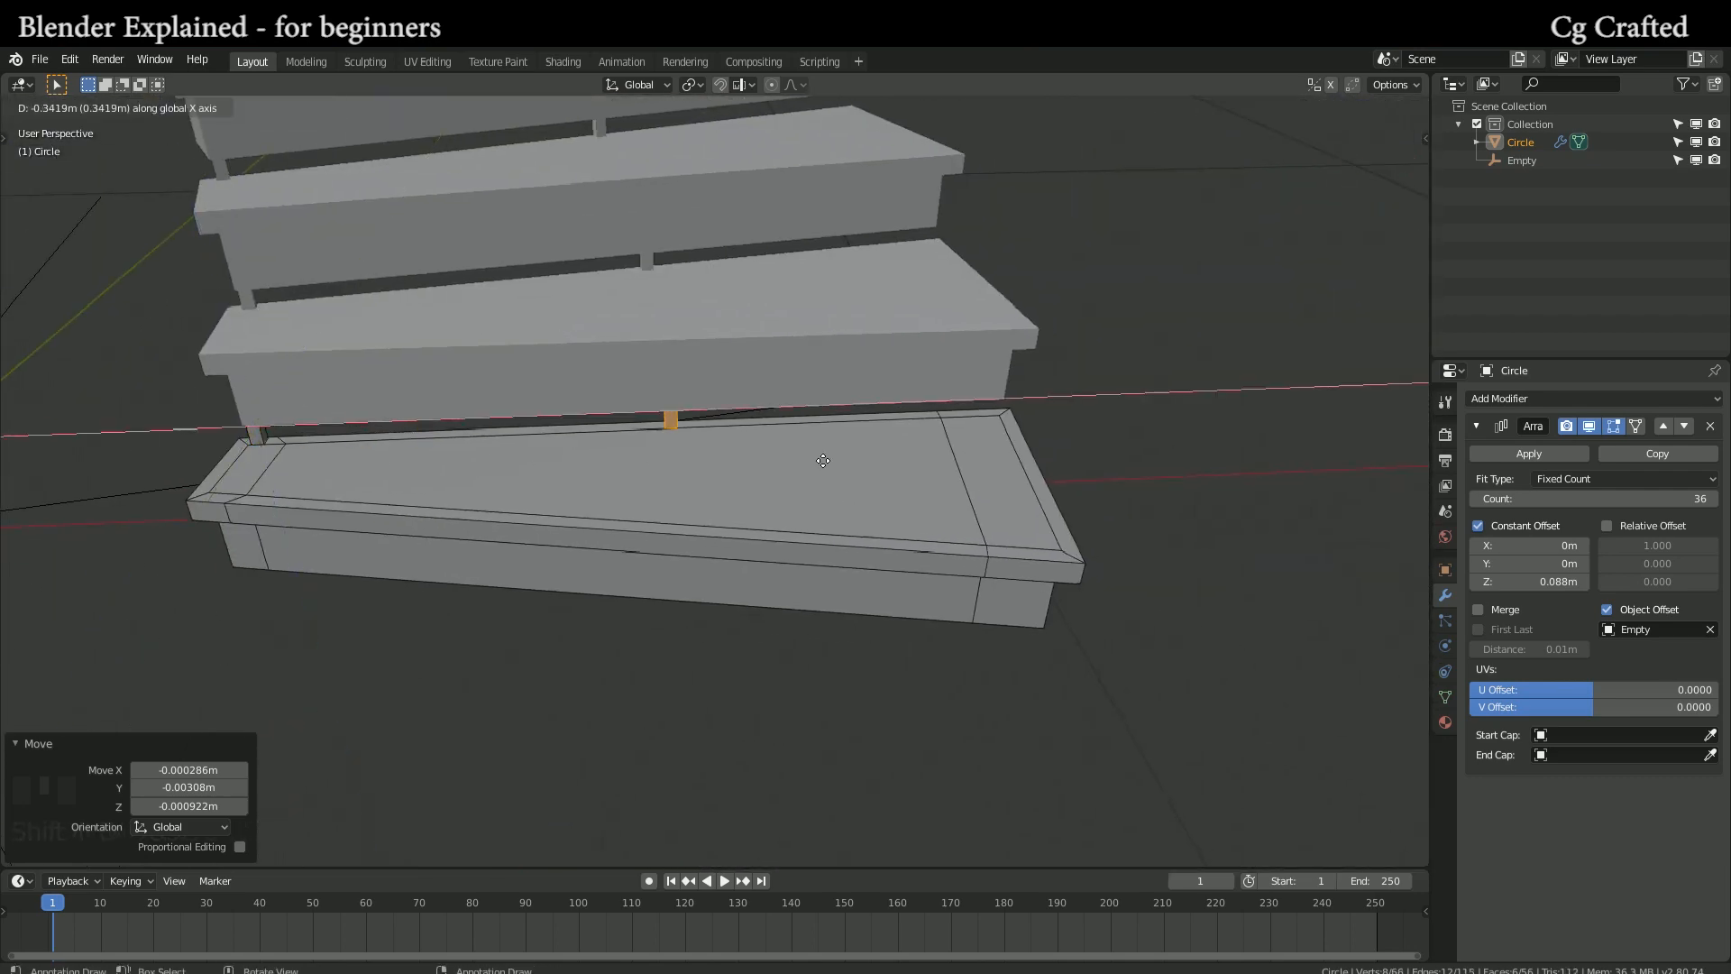
pyautogui.click(1065, 449)
pyautogui.scroll(4, 1065, 449)
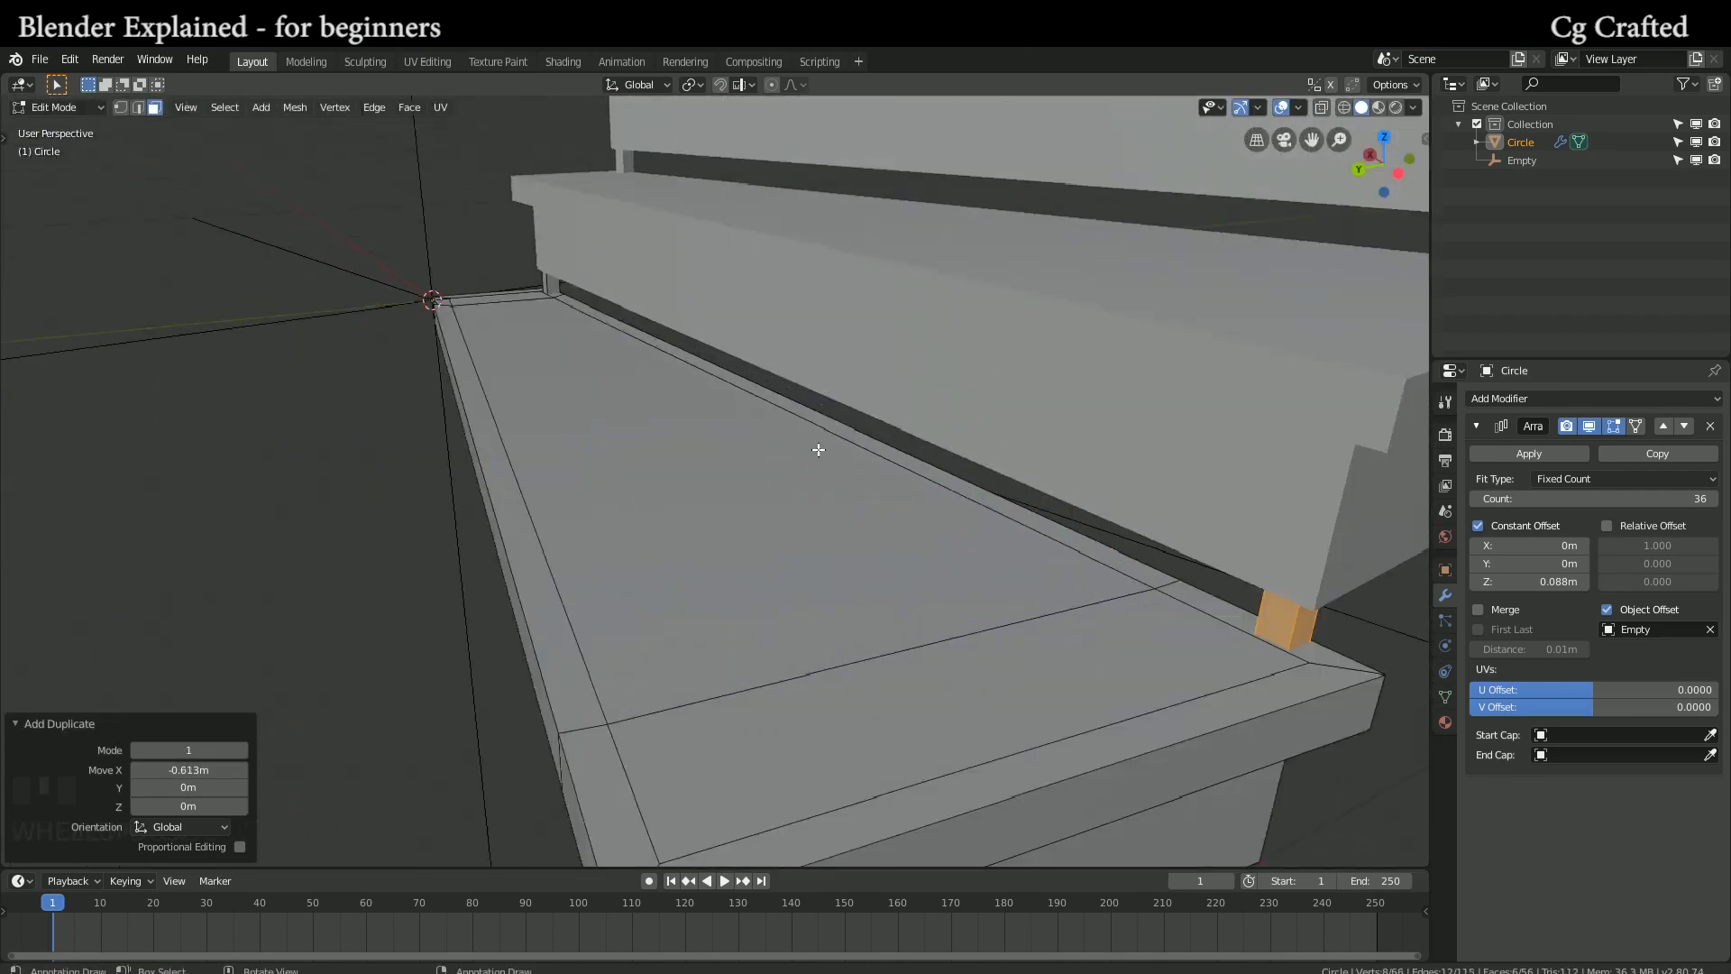
pyautogui.moveTo(813, 460); pyautogui.dragTo(730, 406, button='middle')
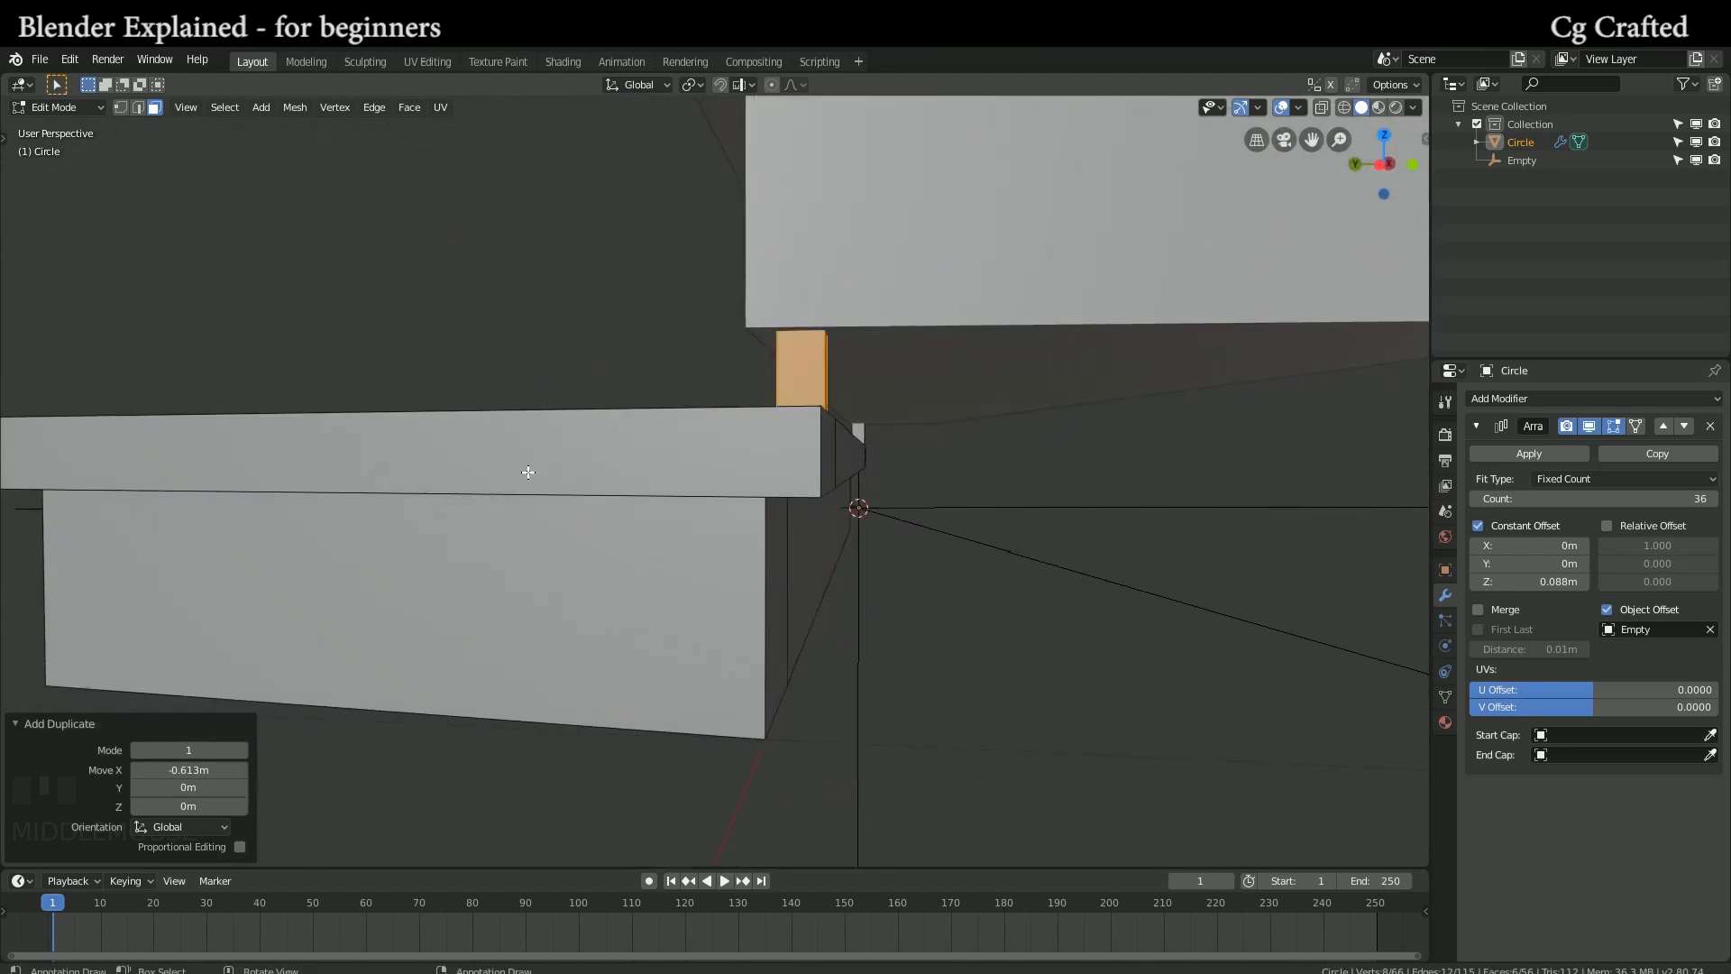
pyautogui.moveTo(527, 472)
pyautogui.mouseDown(button='middle')
pyautogui.moveTo(196, 467)
pyautogui.moveTo(175, 487)
pyautogui.mouseUp(button='middle')
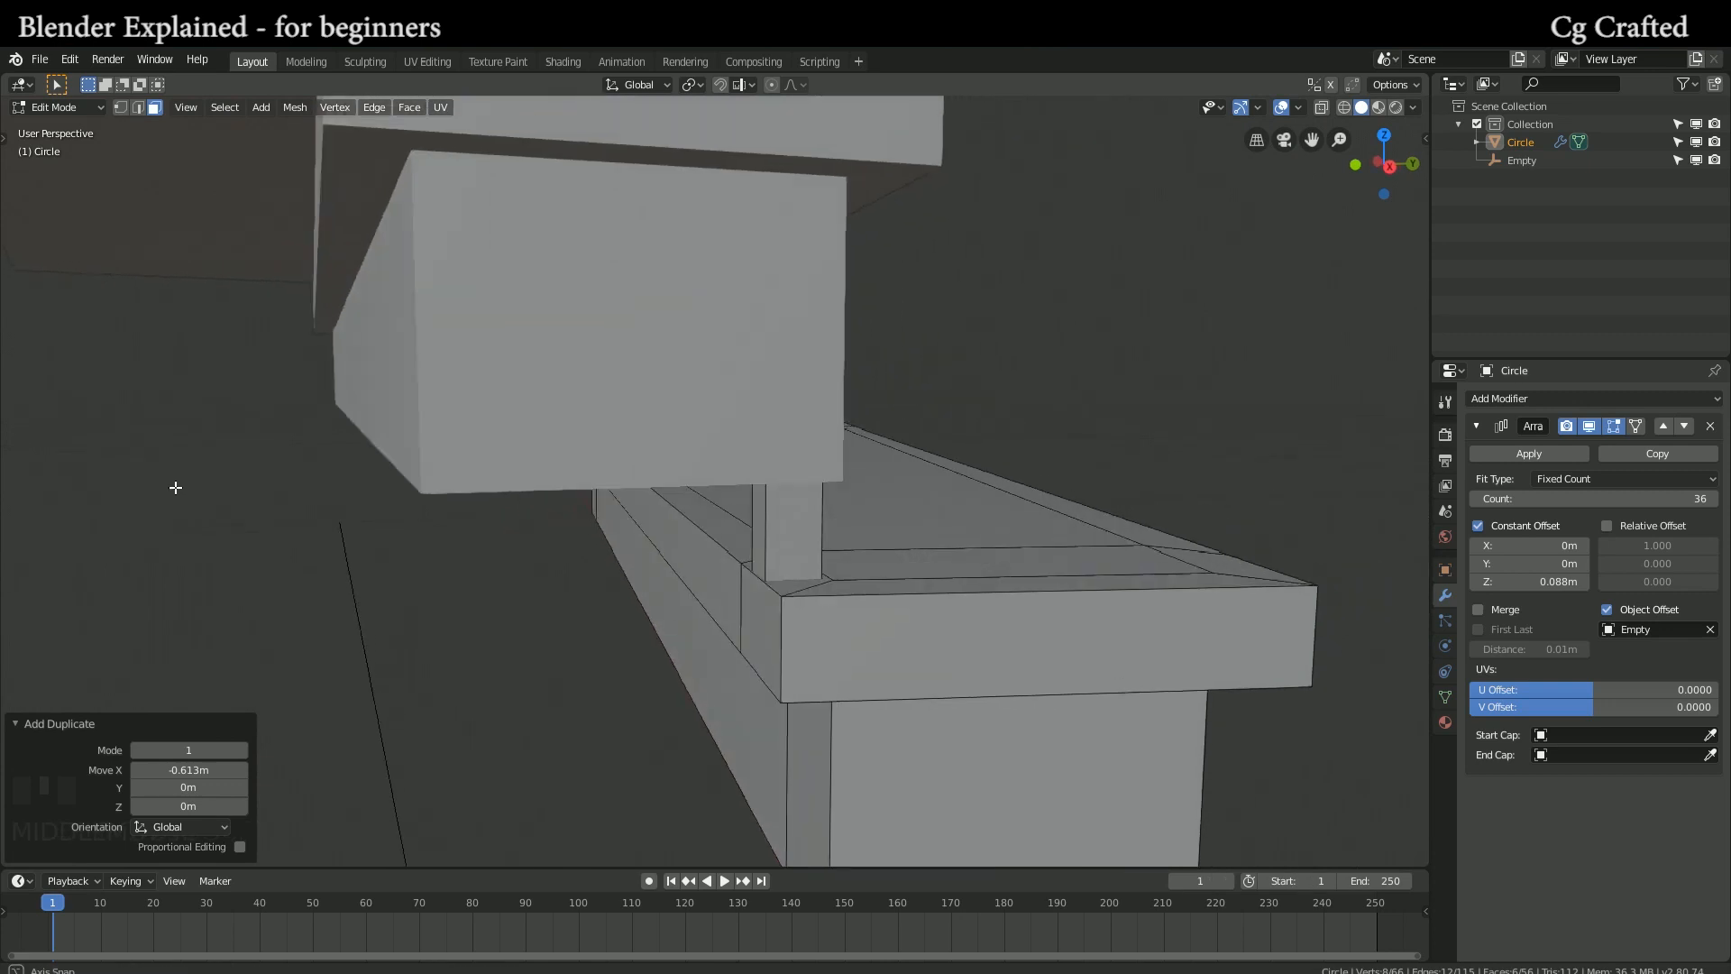
# Nudge the copied post along Y to align it, then return to Object Mode
pyautogui.press('l')
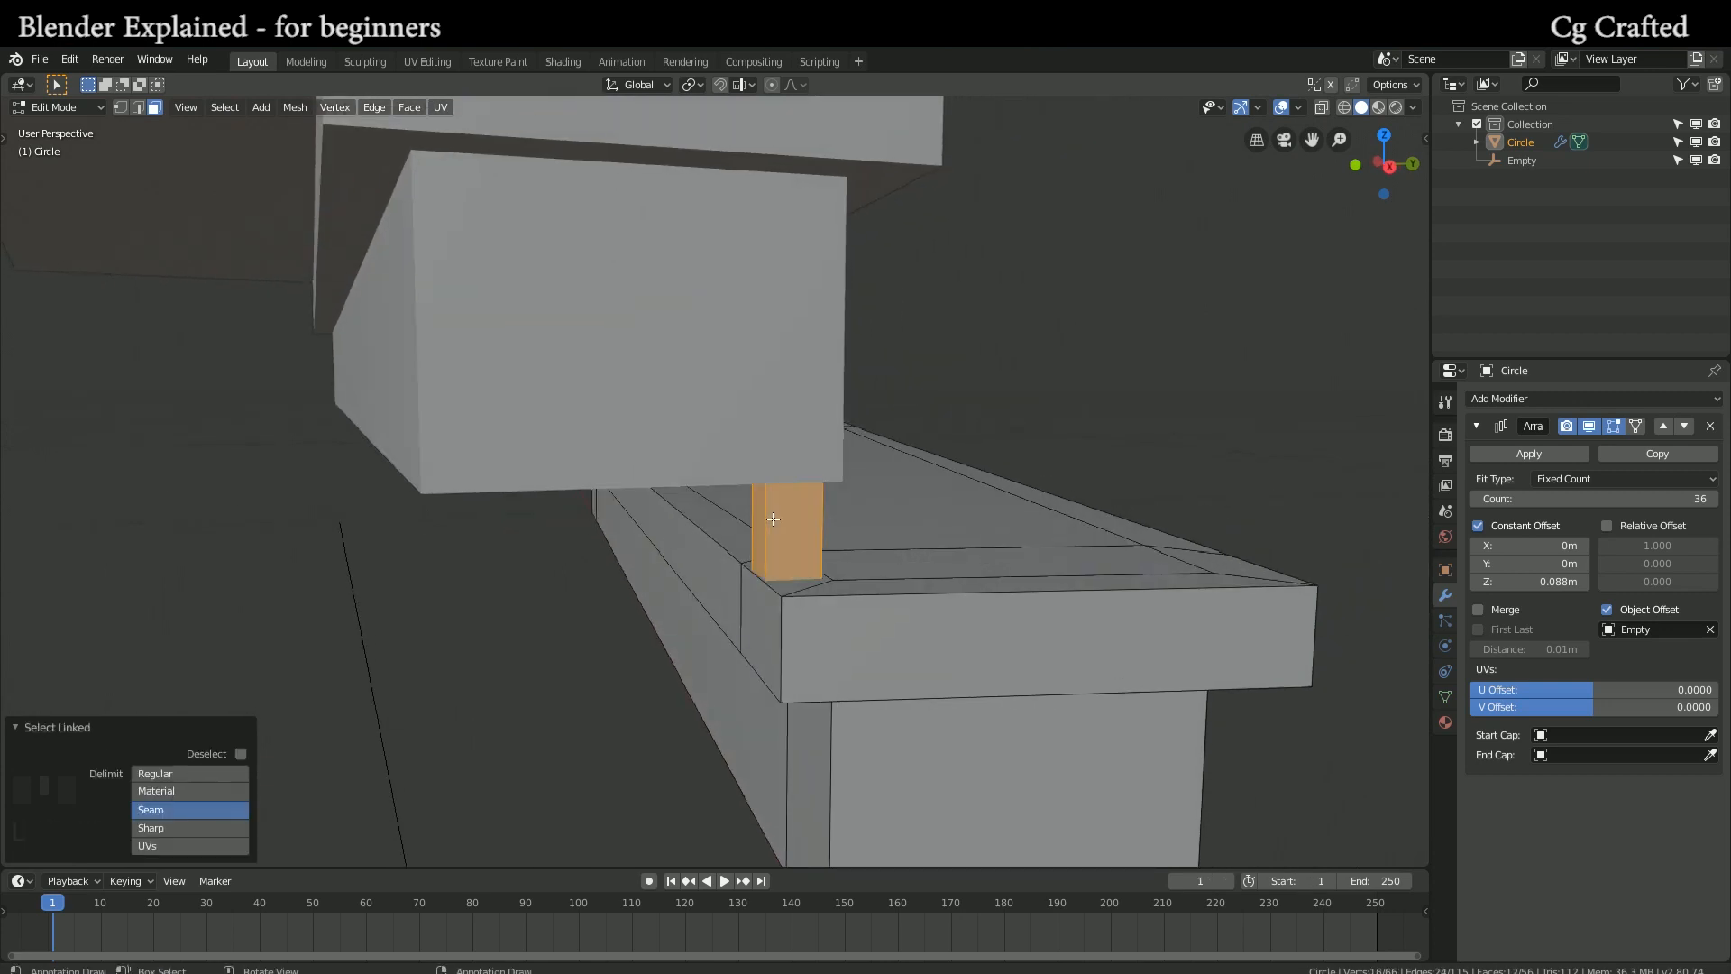
pyautogui.press('g')
pyautogui.press('y')
pyautogui.click(774, 519)
pyautogui.moveTo(773, 519)
pyautogui.mouseDown(button='middle')
pyautogui.moveTo(747, 514)
pyautogui.moveTo(568, 708)
pyautogui.moveTo(494, 675)
pyautogui.moveTo(457, 633)
pyautogui.mouseUp(button='middle')
pyautogui.press('Tab')
pyautogui.scroll(-4, 615, 596)
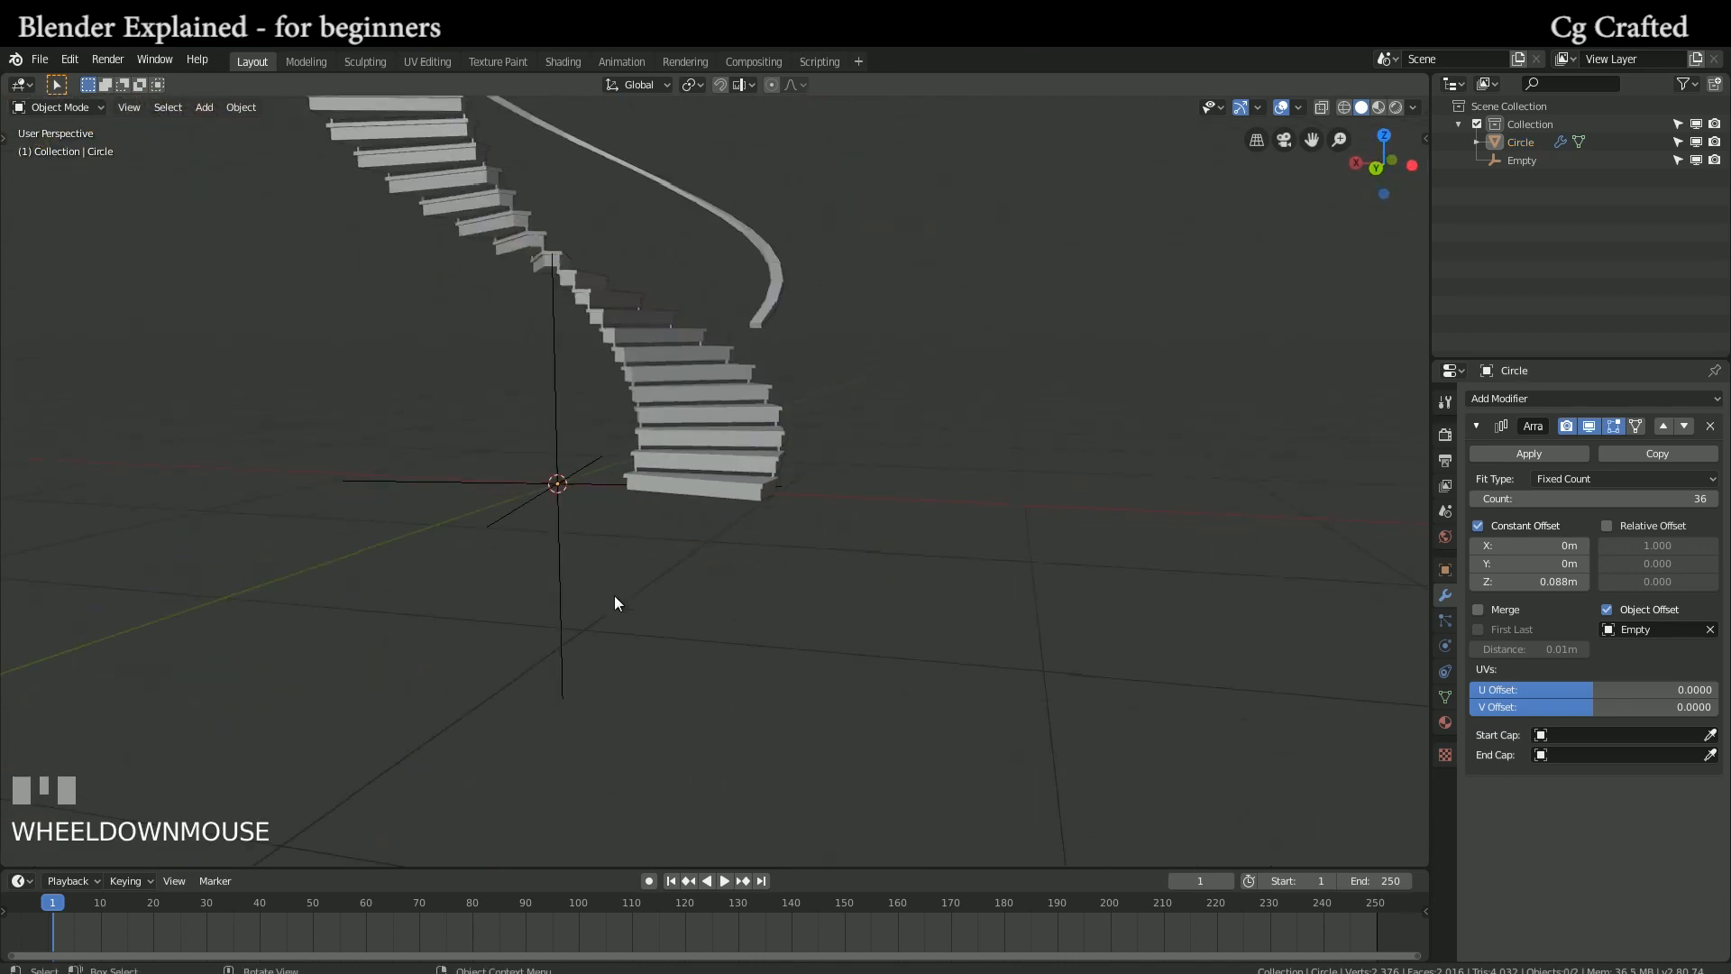
# Select the staircase, enter Edit Mode and select only the linked post piece on the bottom step
pyautogui.click(614, 595)
pyautogui.moveTo(583, 645); pyautogui.dragTo(597, 434, button='middle')
pyautogui.click(826, 420)
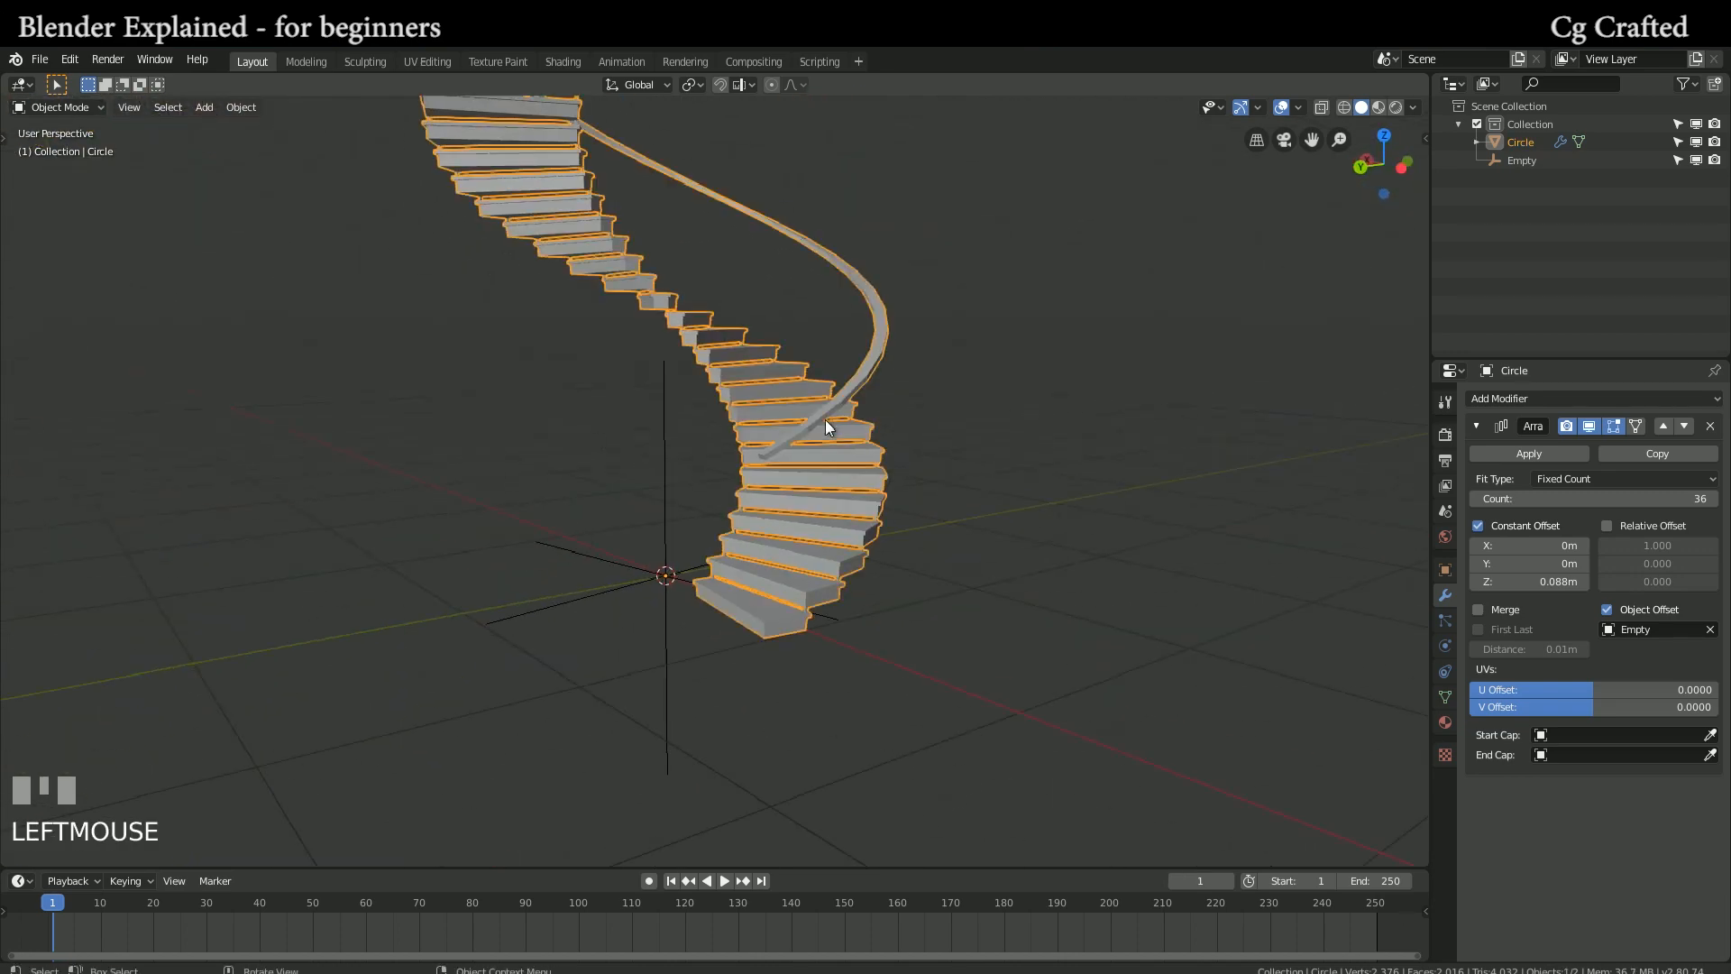
pyautogui.scroll(4, 816, 415)
pyautogui.press('Tab')
pyautogui.moveTo(826, 417)
pyautogui.keyDown('shift'); pyautogui.mouseDown(button='middle')
pyautogui.moveTo(574, 512)
pyautogui.moveTo(595, 581)
pyautogui.mouseUp(button='middle'); pyautogui.keyUp('shift')
pyautogui.press('a')
pyautogui.press('a')
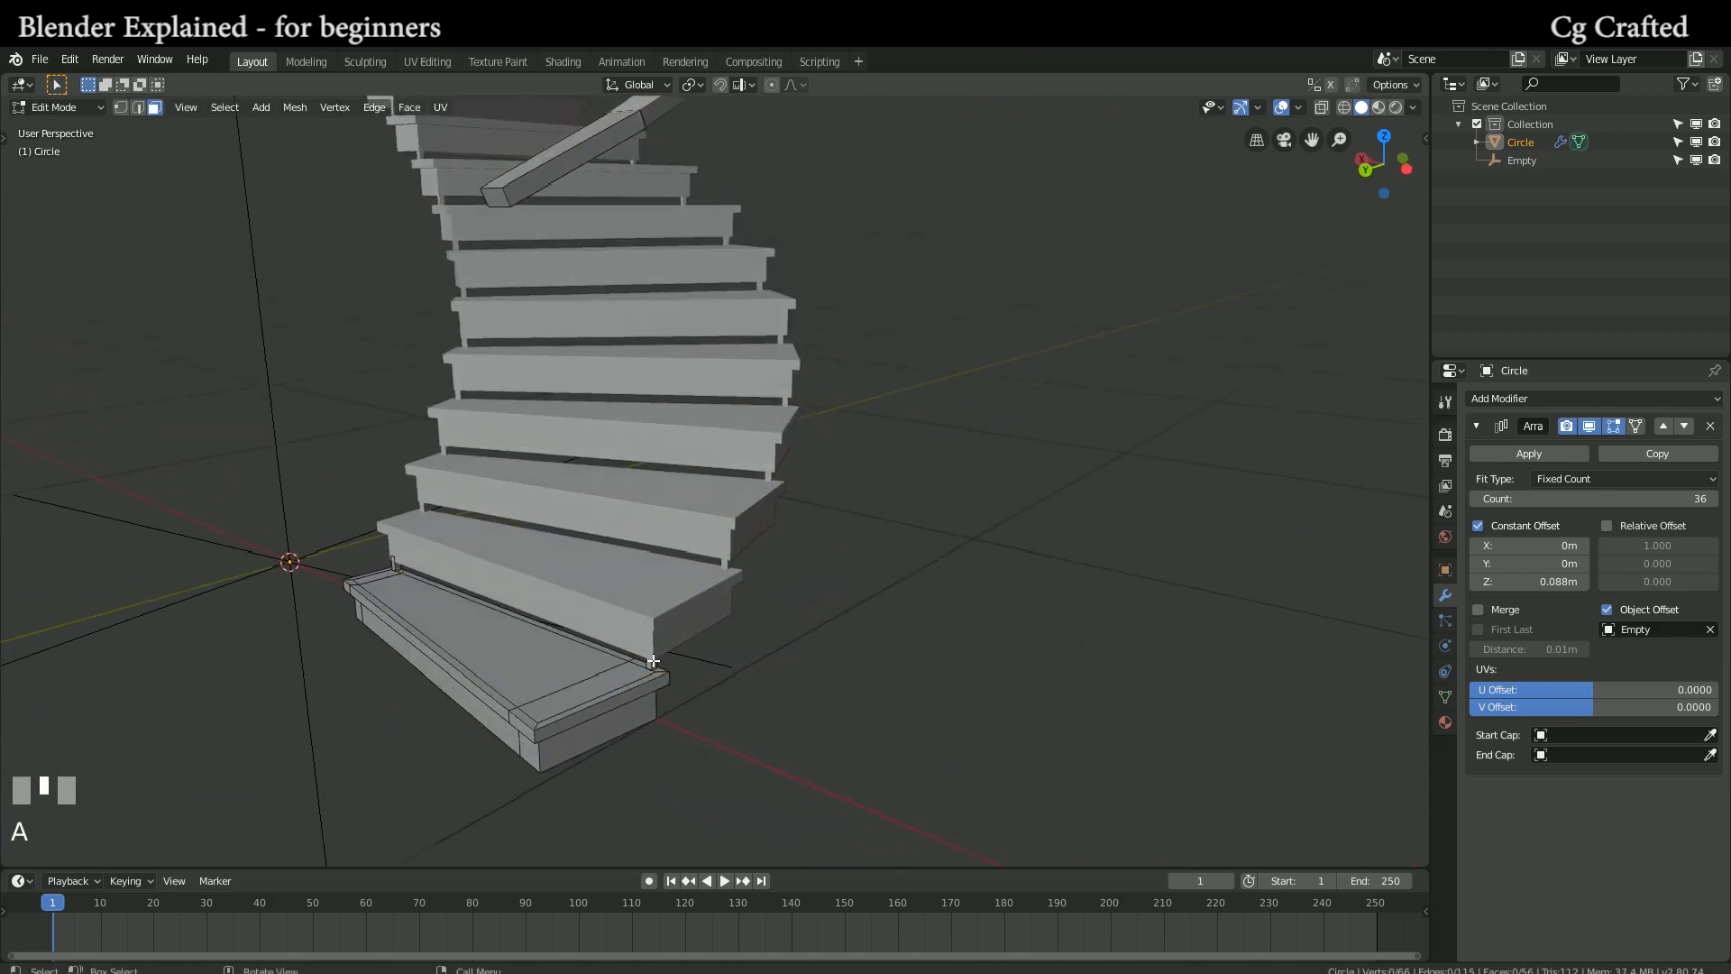
pyautogui.press('l')
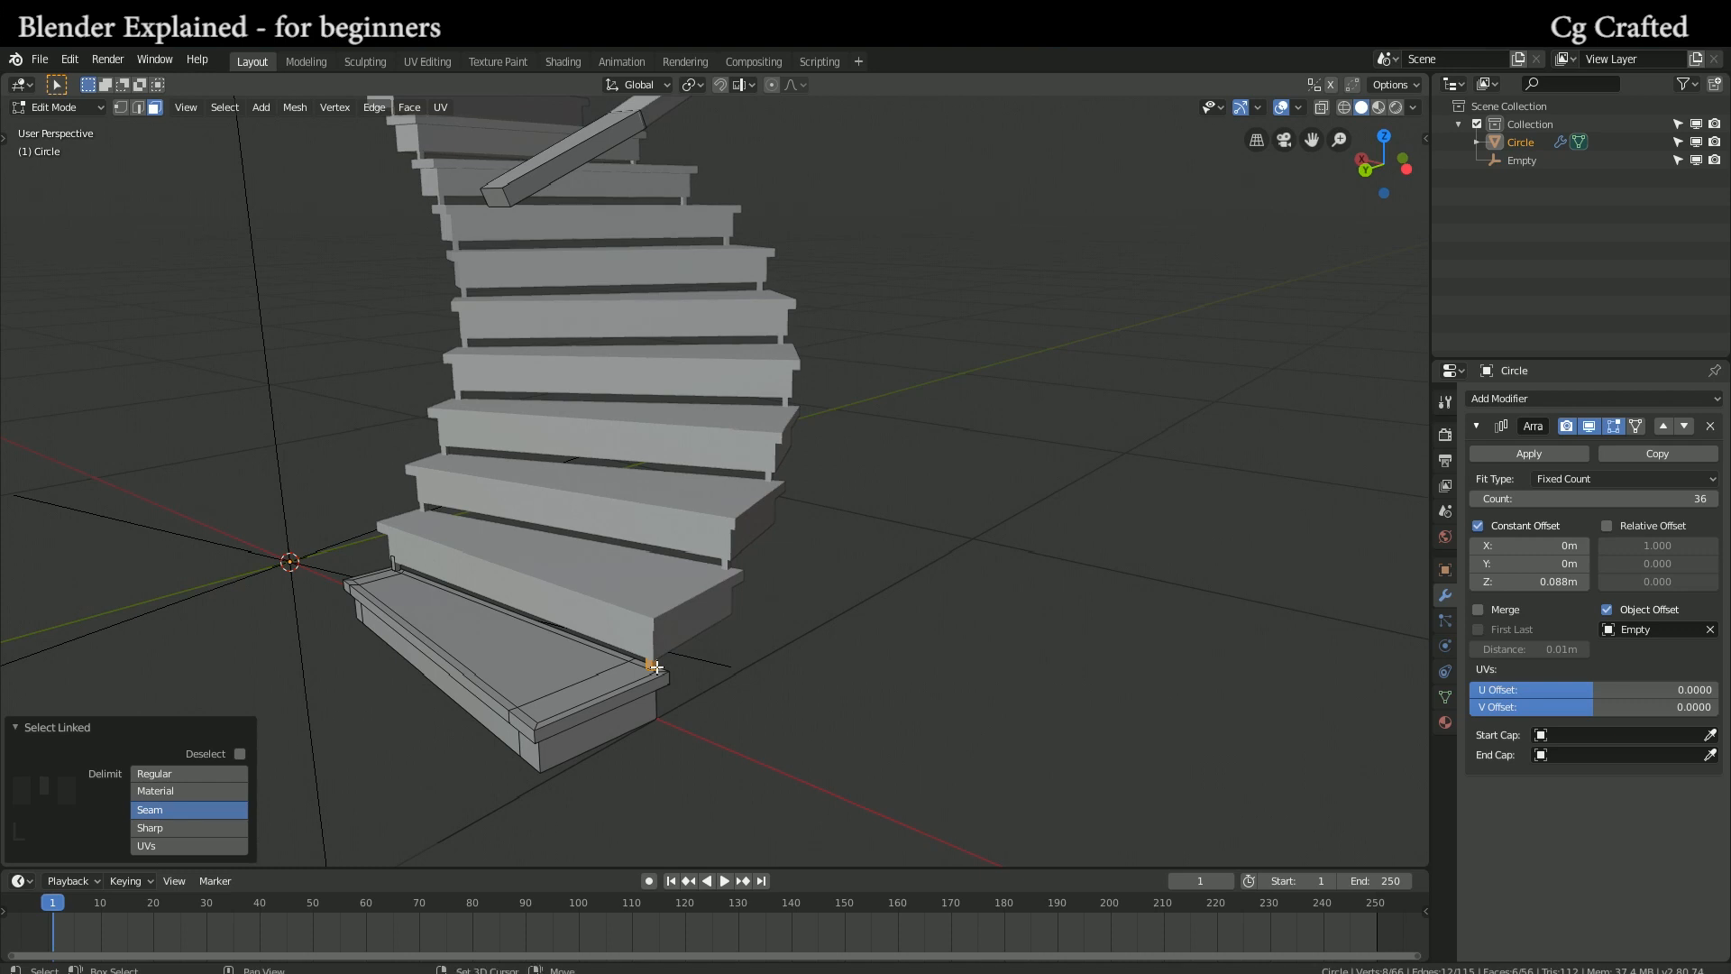
# Duplicate the post piece and extend it up along Z into a tall baluster reaching the handrail
pyautogui.hotkey('shift', 'd')
pyautogui.click(631, 684)
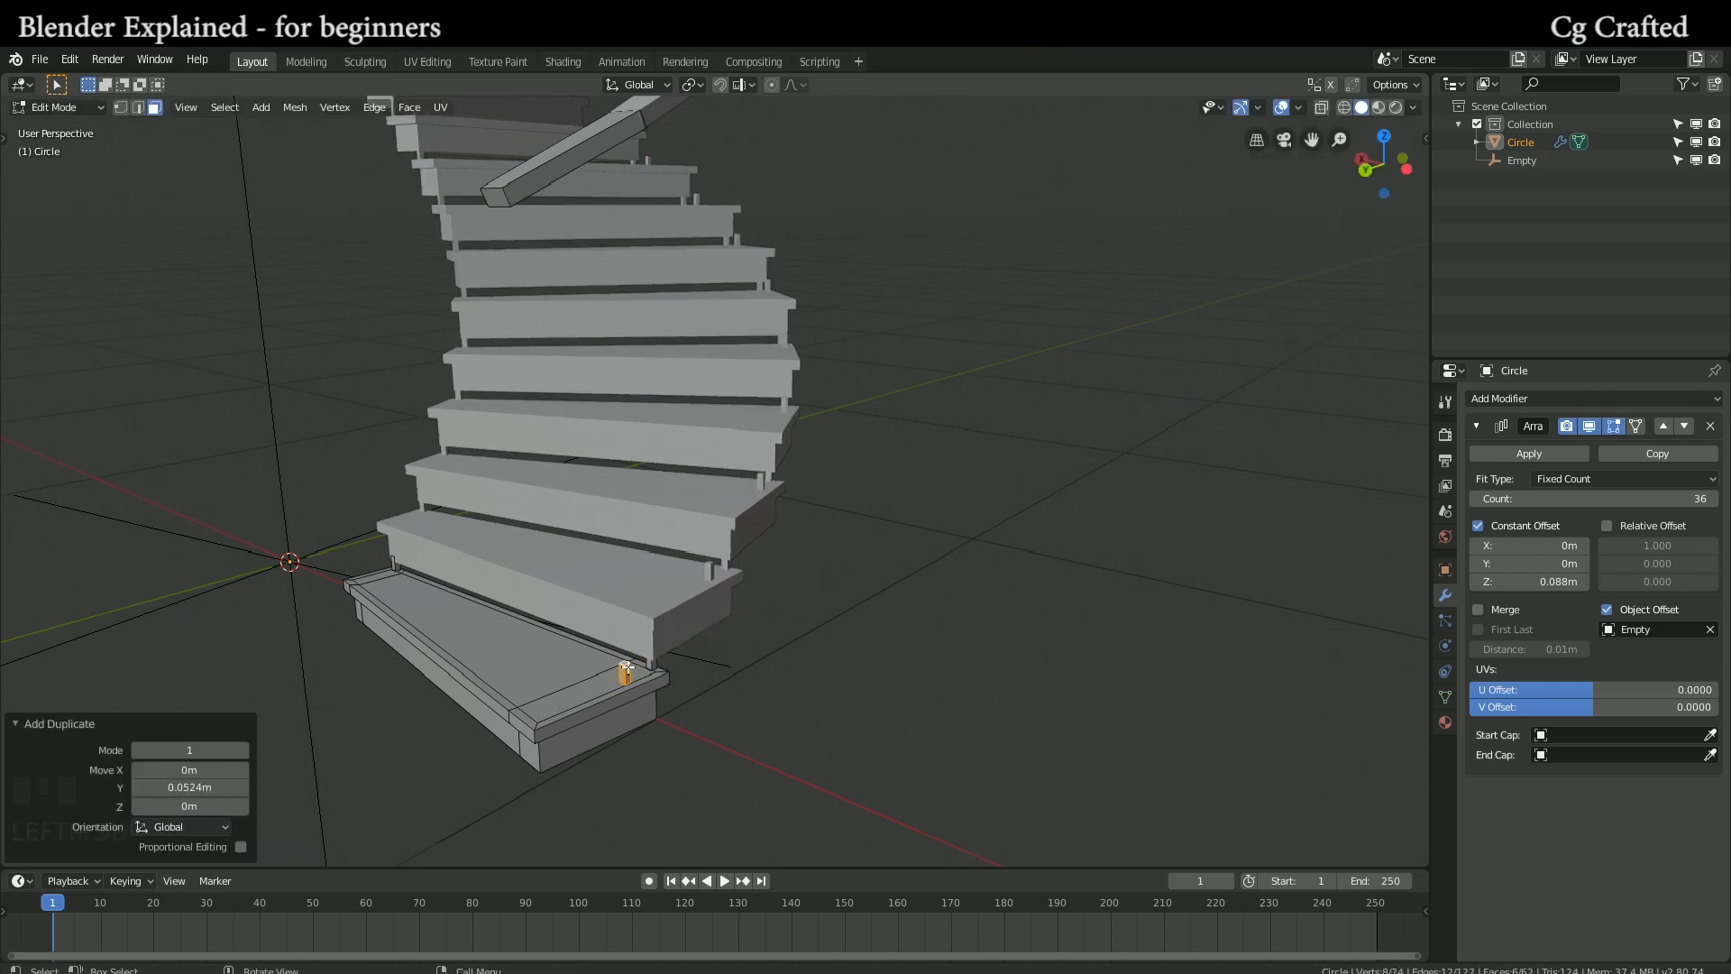
pyautogui.press('e')
pyautogui.click(624, 661)
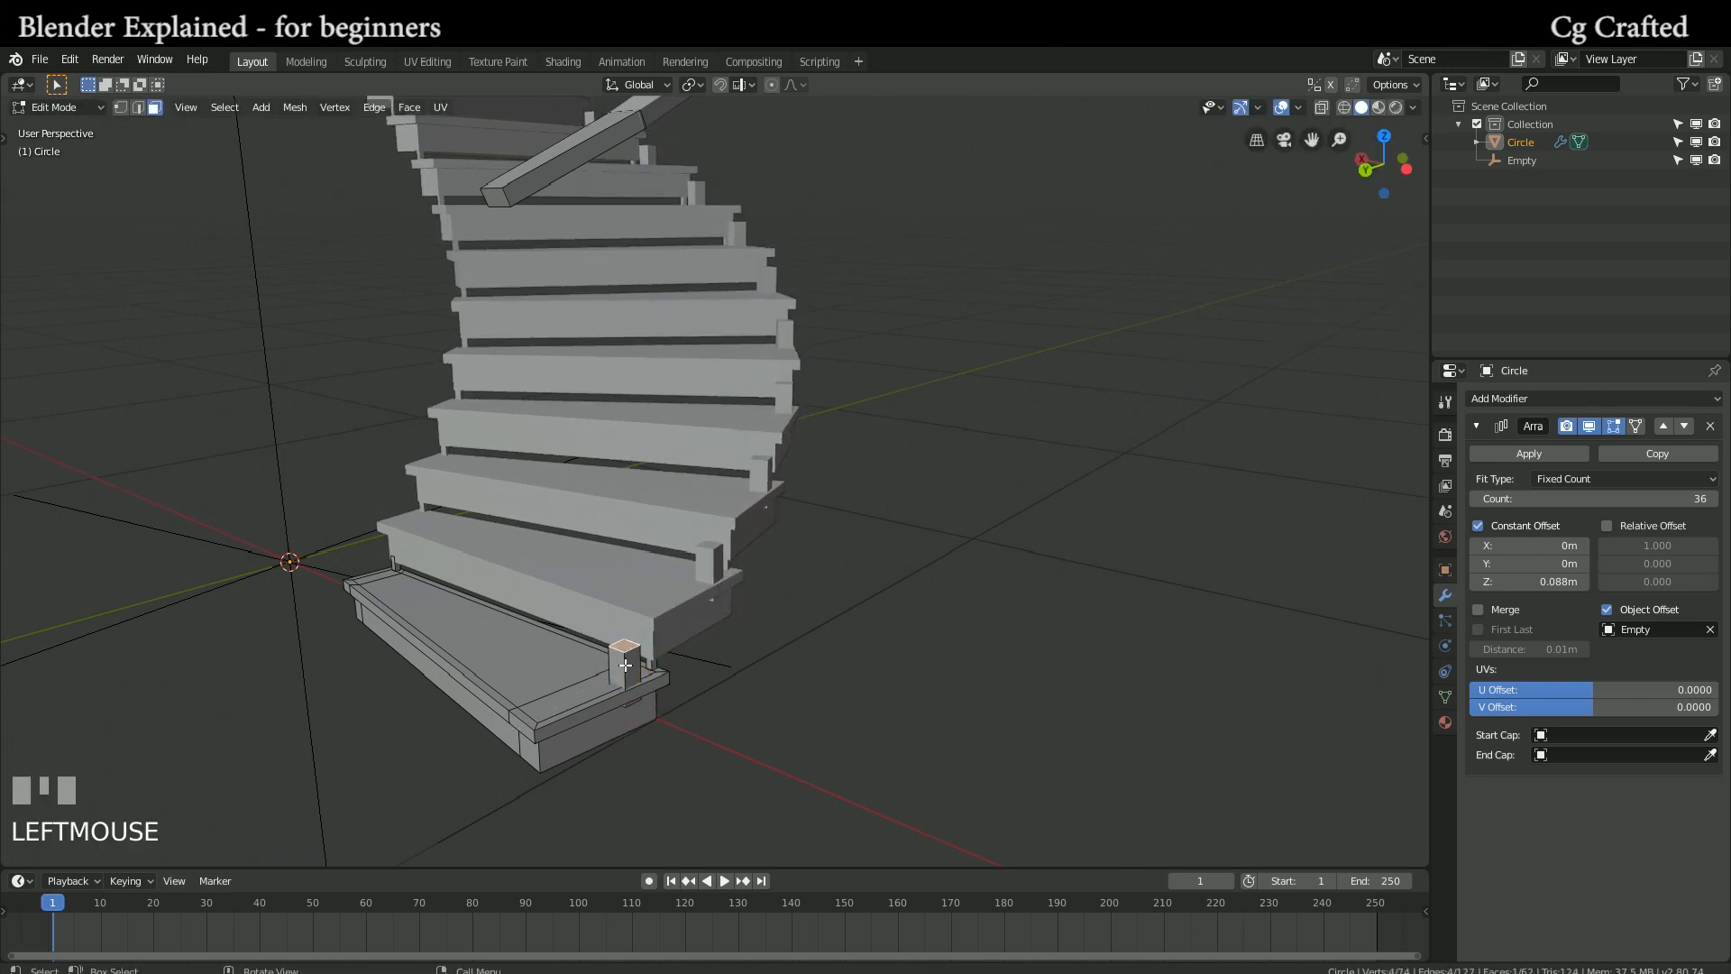
pyautogui.press('g')
pyautogui.press('z')
pyautogui.click(692, 165)
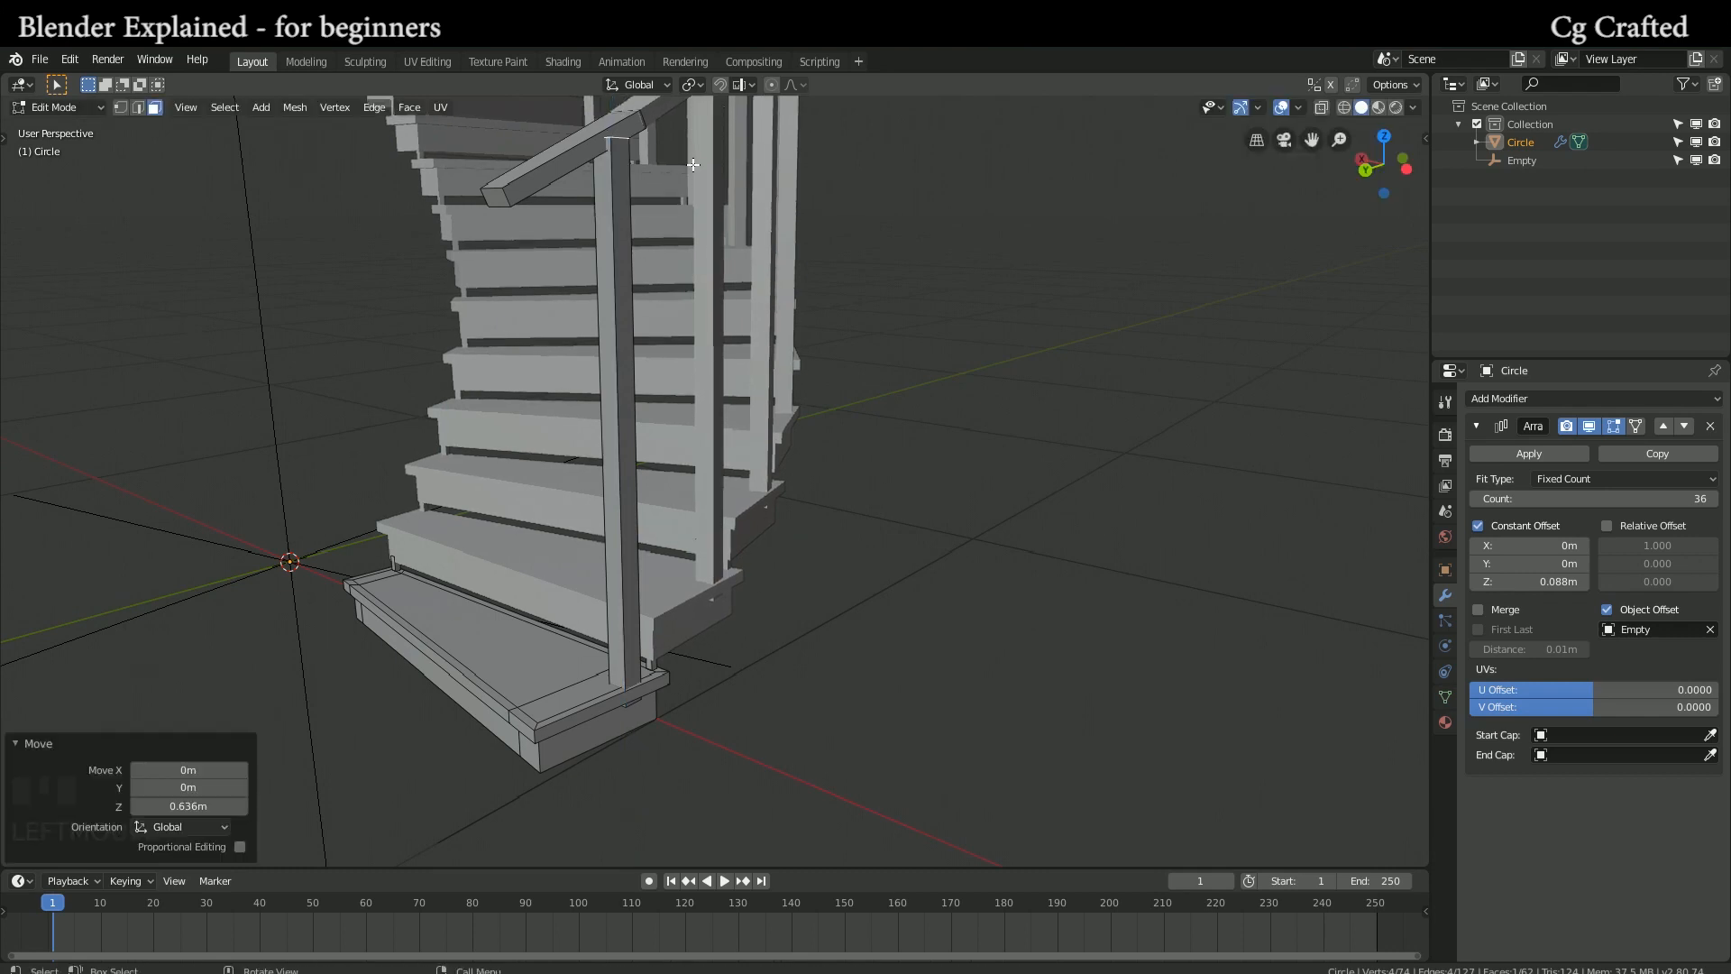
pyautogui.moveTo(692, 165); pyautogui.dragTo(729, 214, button='middle')
# Thin the tall post with a Shift+Z scale, keeping its height, and check it in wireframe
pyautogui.press('l')
pyautogui.press('s')
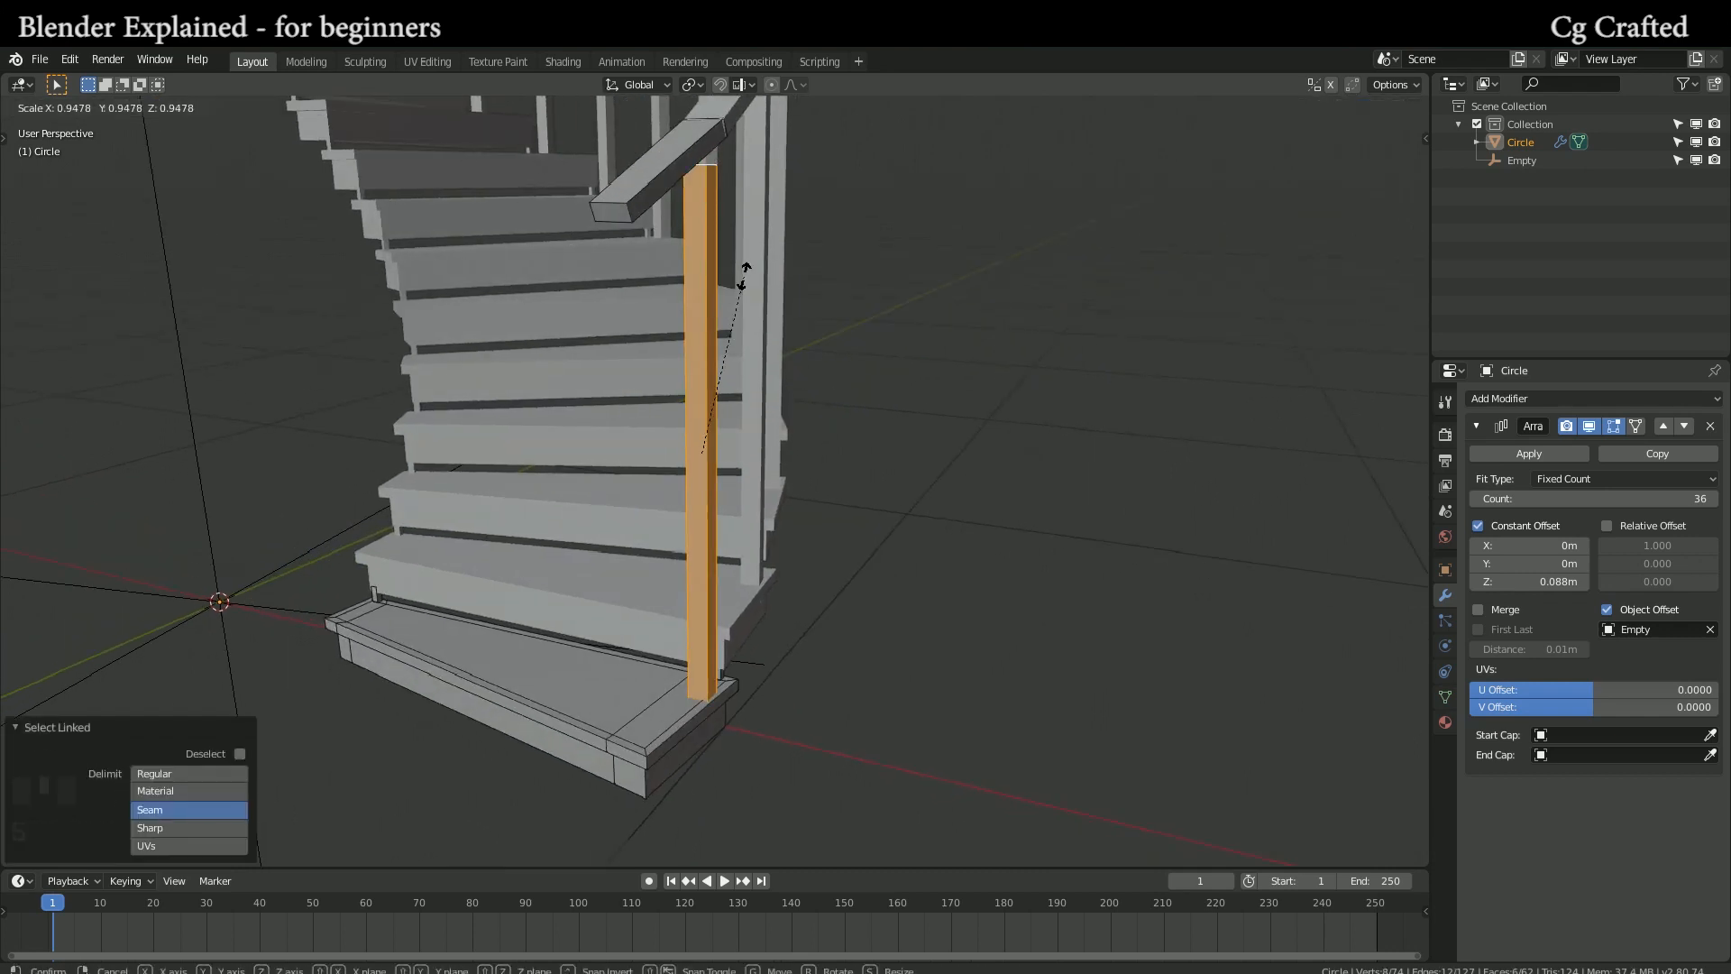
pyautogui.hotkey('shift', 'z')
pyautogui.click(719, 296)
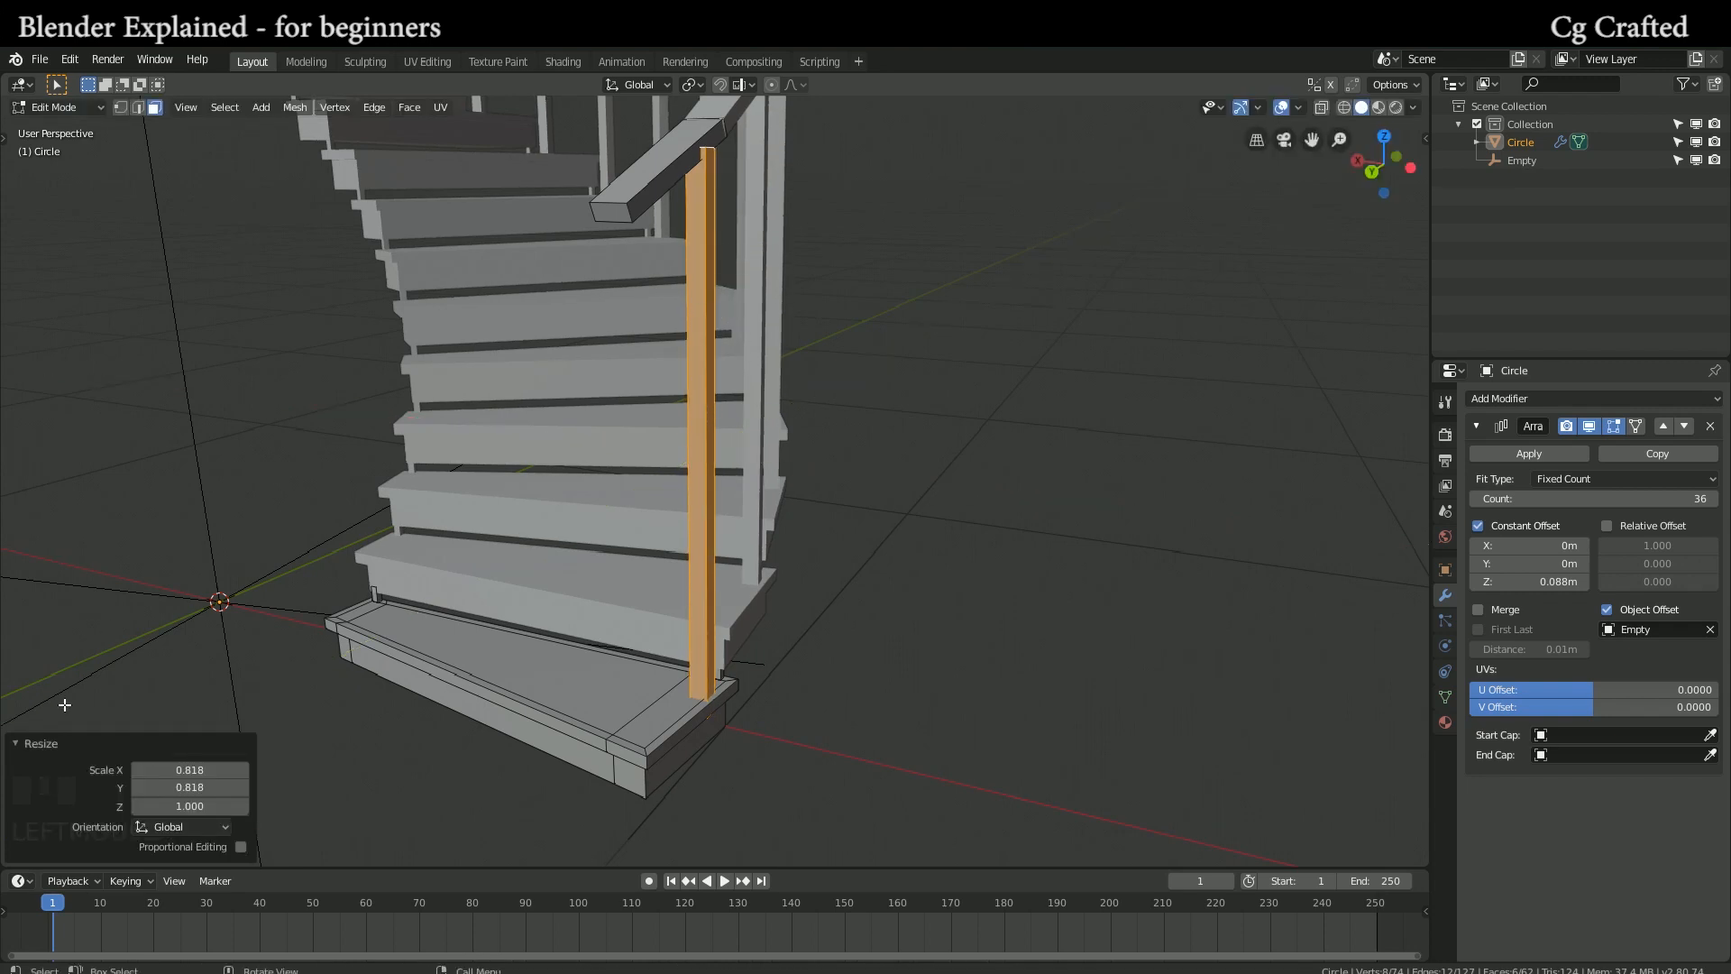
pyautogui.click(19, 746)
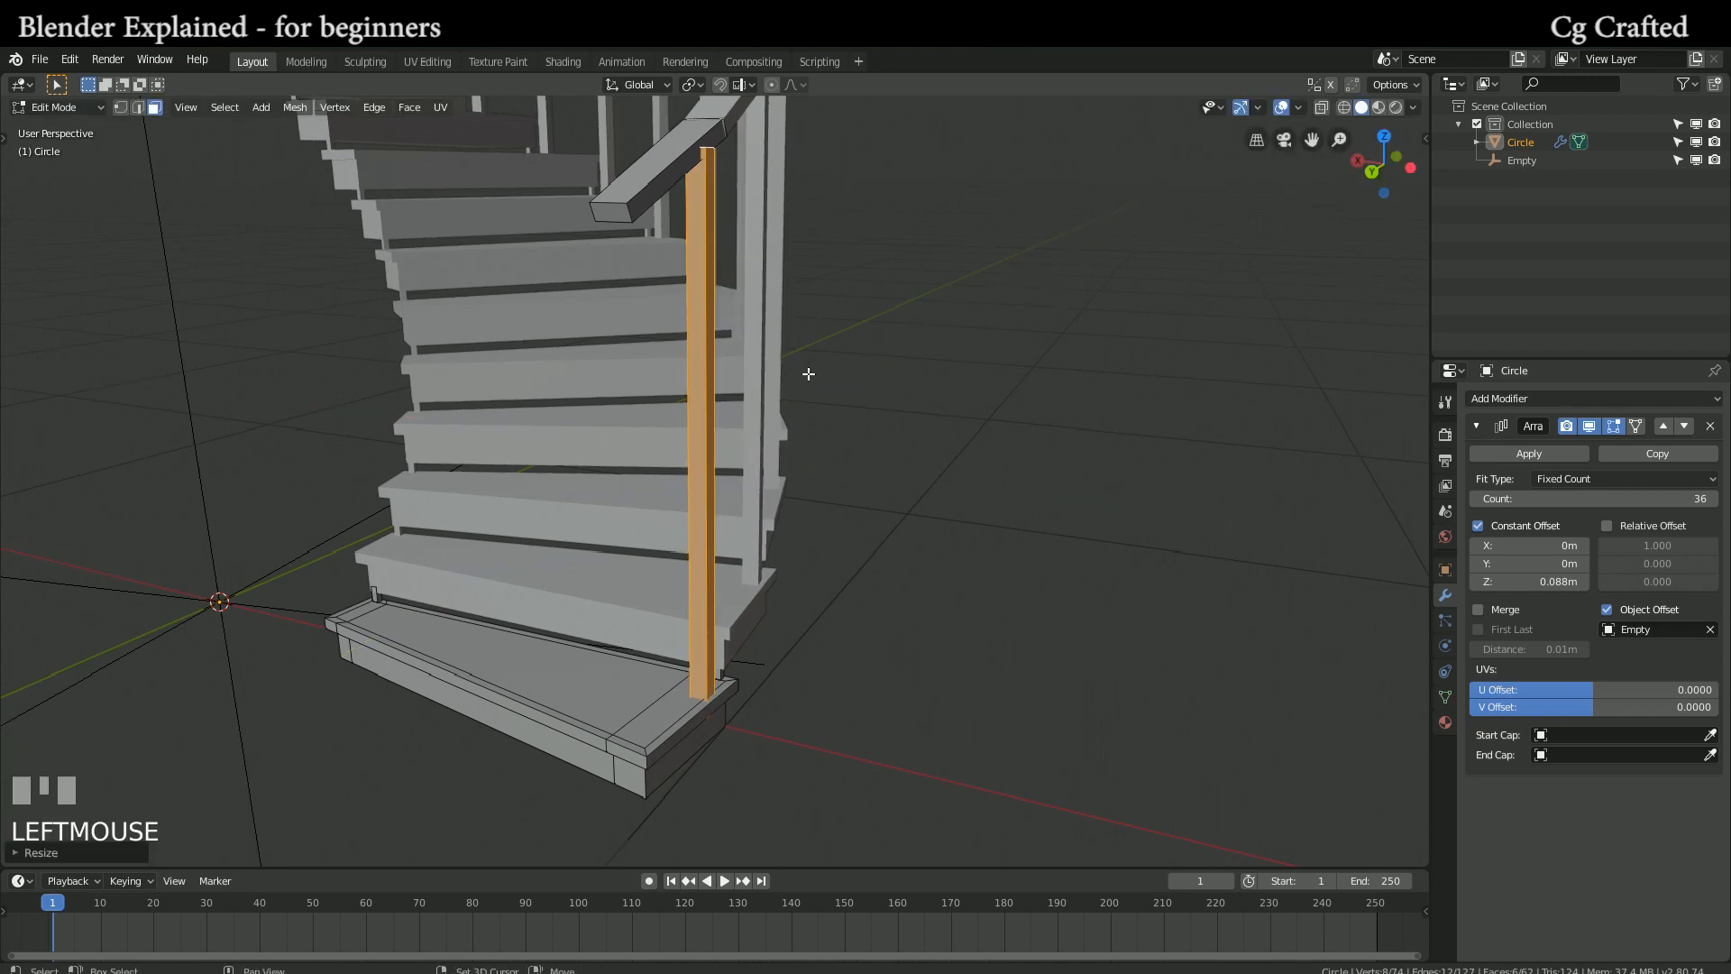
pyautogui.hotkey('shift', 'z')
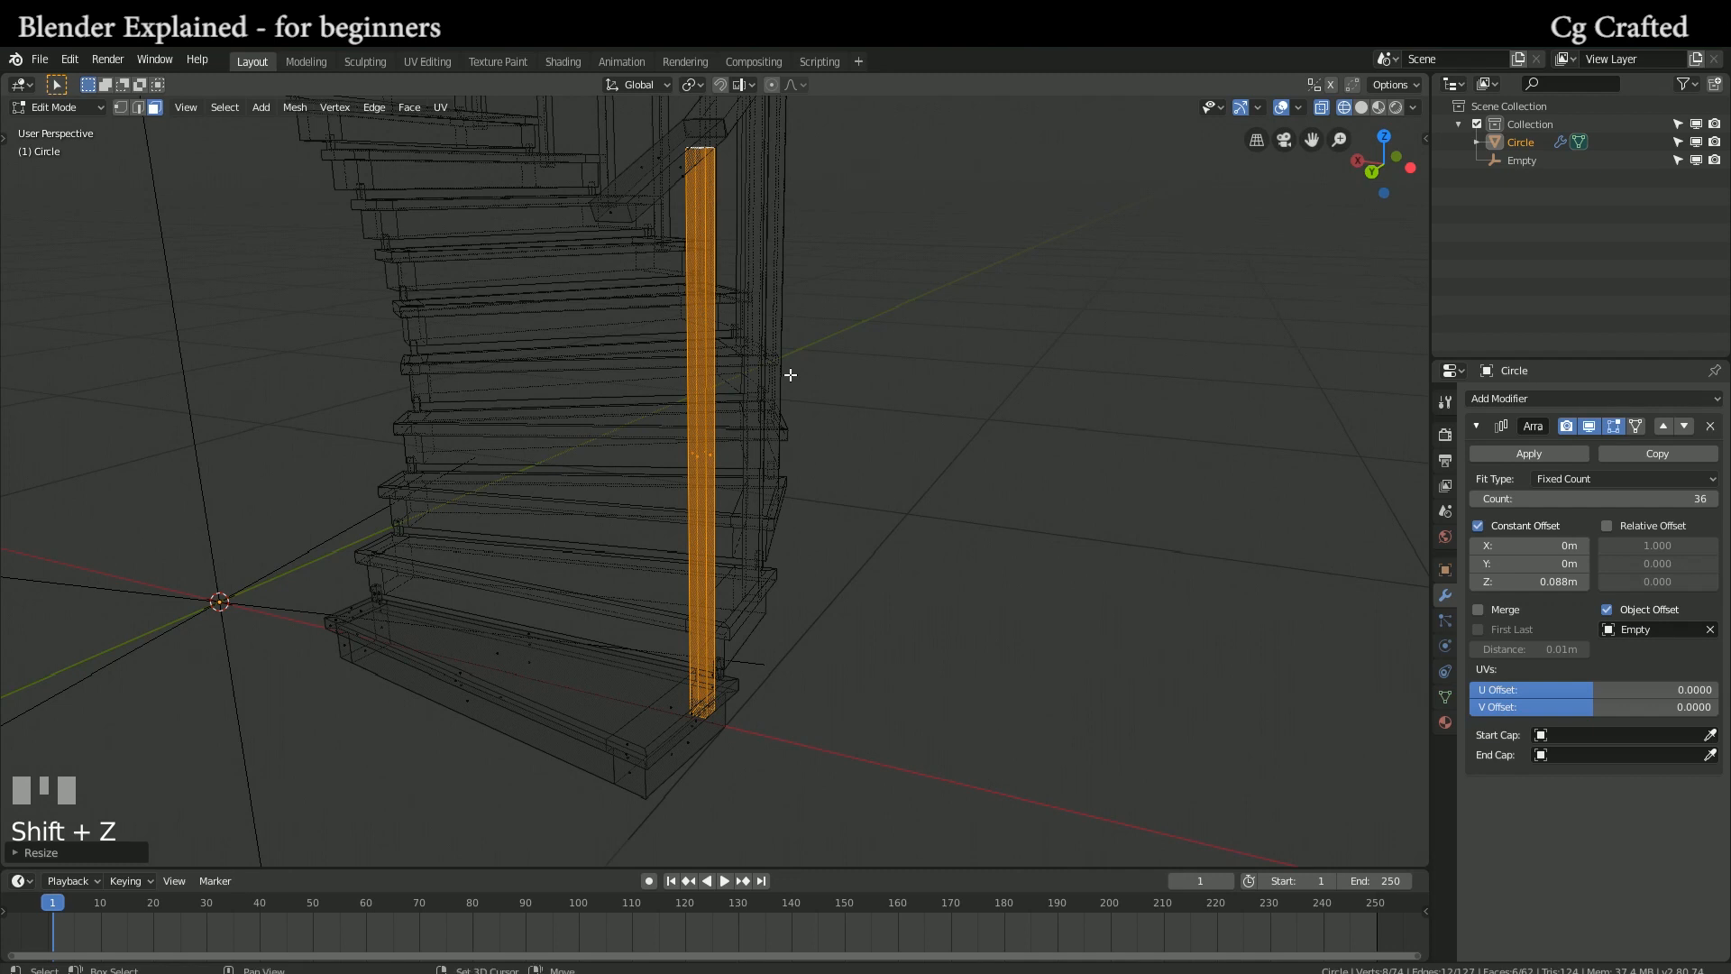
pyautogui.hotkey('shift', 'z')
# Scale the post again excluding Z to its final thickness and inspect it around the staircase
pyautogui.press('s')
pyautogui.hotkey('shift', 'z')
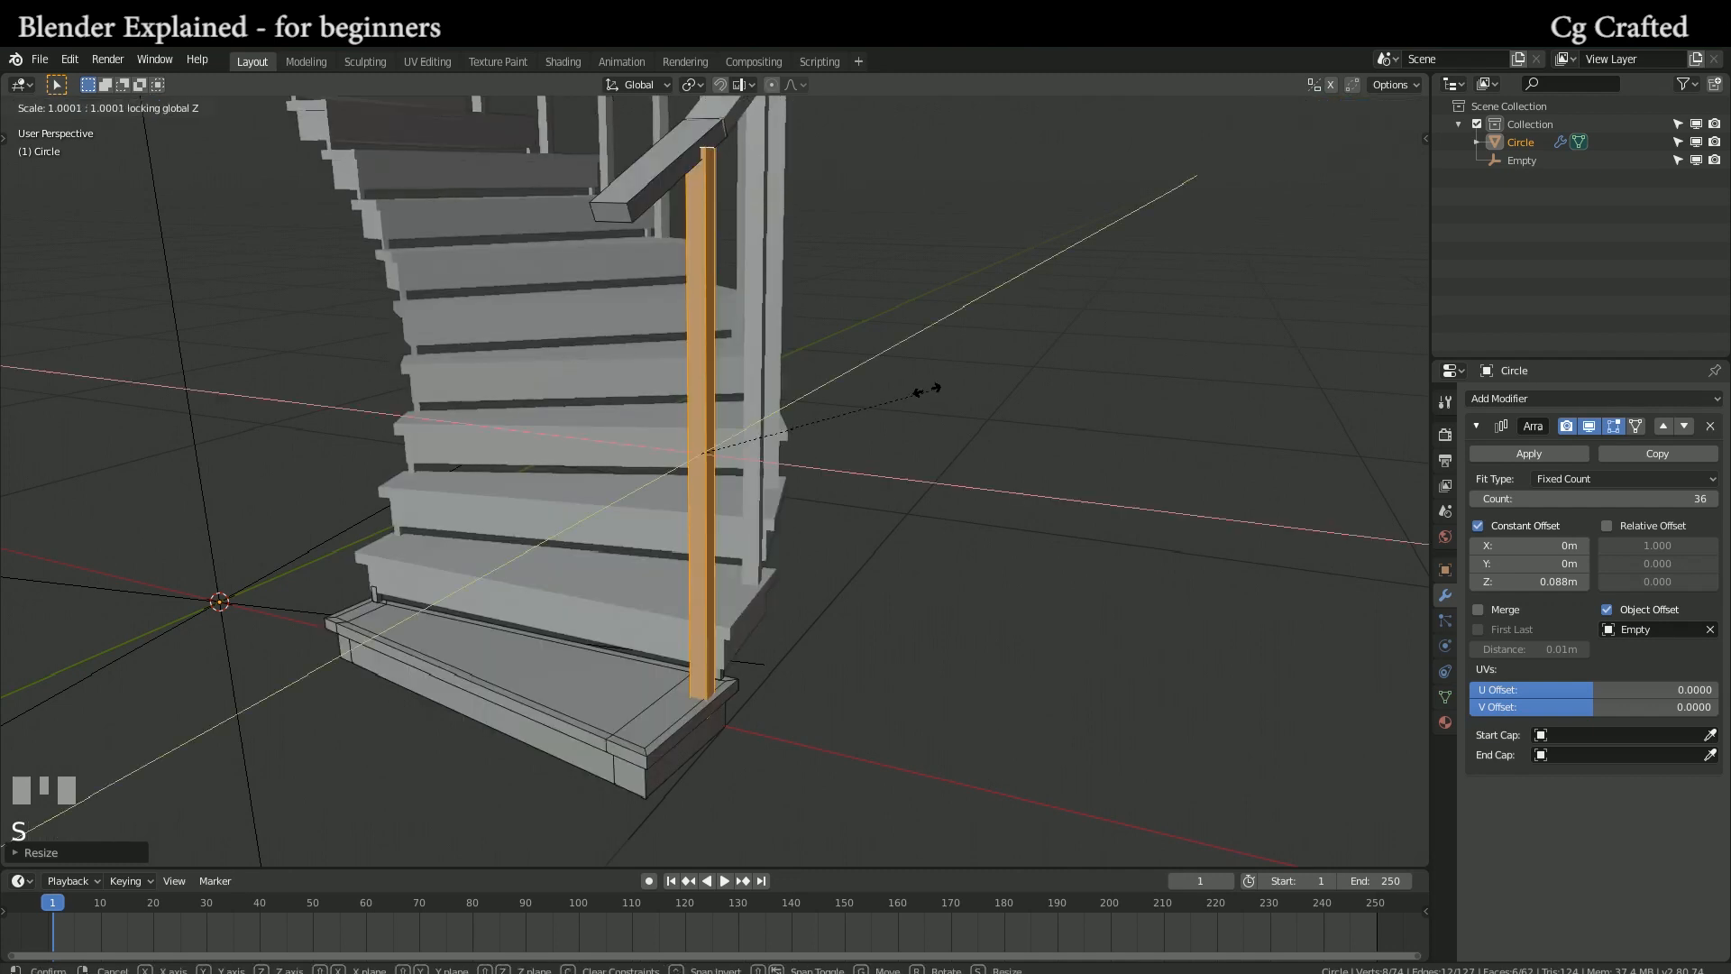
pyautogui.click(847, 403)
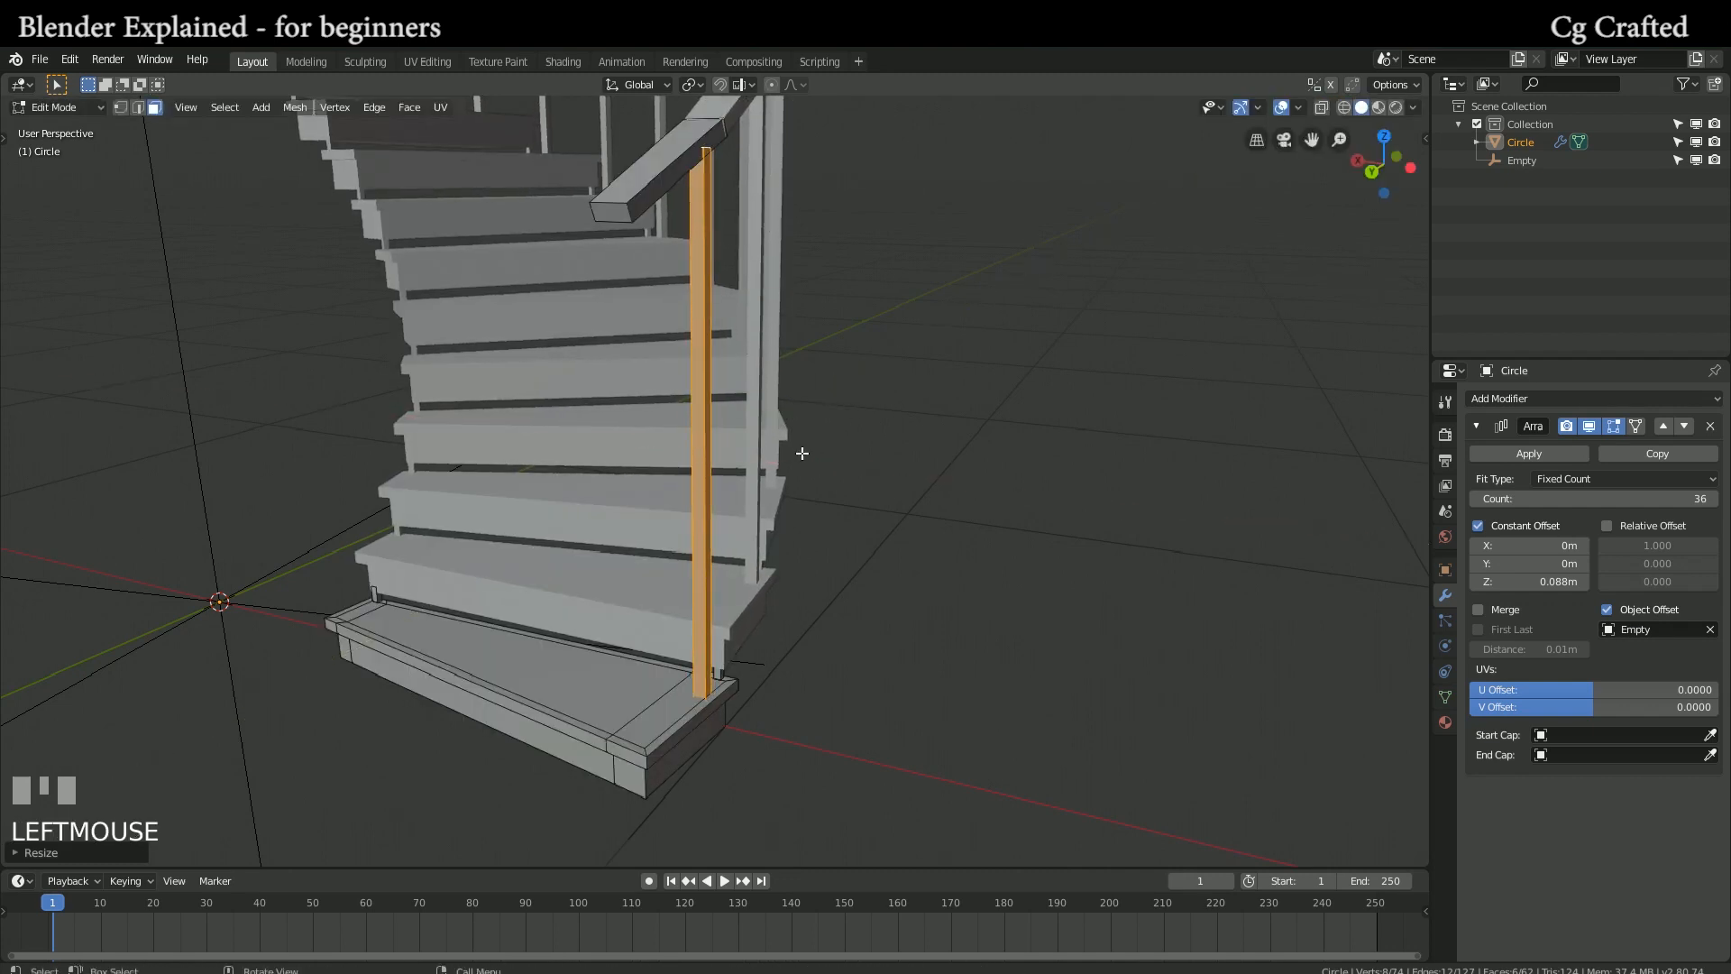
pyautogui.moveTo(709, 482); pyautogui.dragTo(589, 512, button='middle')
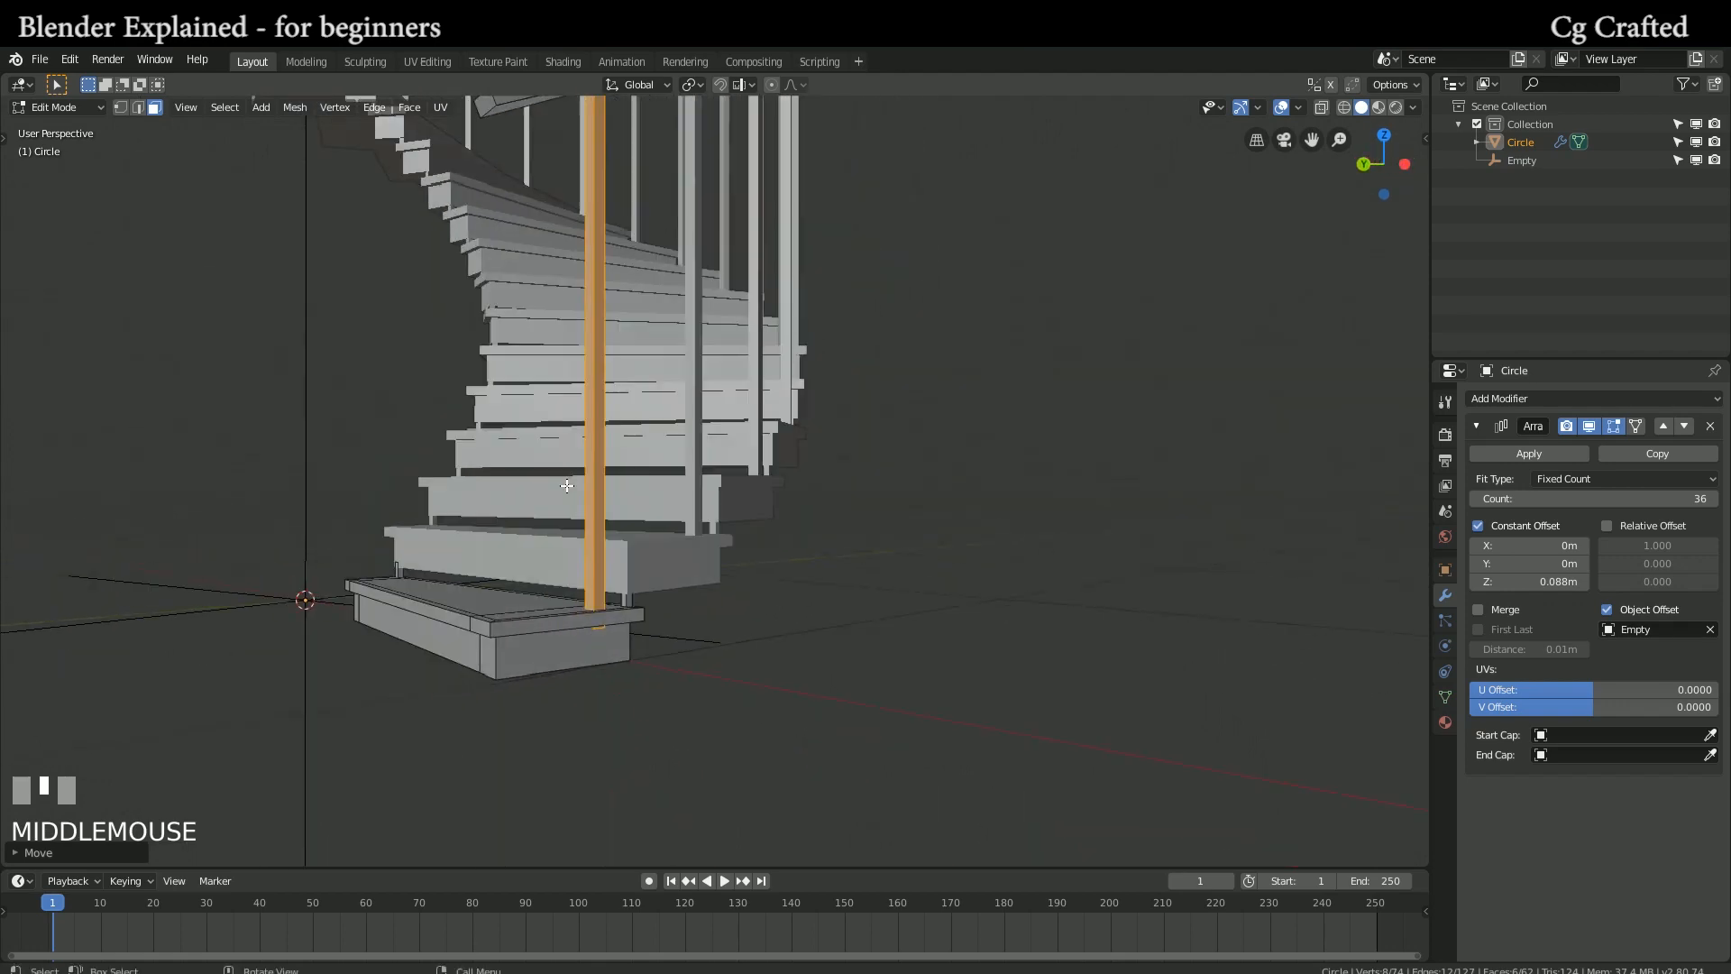
pyautogui.press('g')
pyautogui.moveTo(589, 512)
pyautogui.mouseDown(button='middle')
pyautogui.moveTo(595, 541)
pyautogui.moveTo(392, 537)
pyautogui.moveTo(447, 568)
pyautogui.moveTo(558, 509)
pyautogui.mouseUp(button='middle')
pyautogui.scroll(-2, 596, 541)
# Re-enter Edit Mode on the staircase and pick out faces on the handrail near the joint
pyautogui.press('Tab')
pyautogui.scroll(-2, 558, 510)
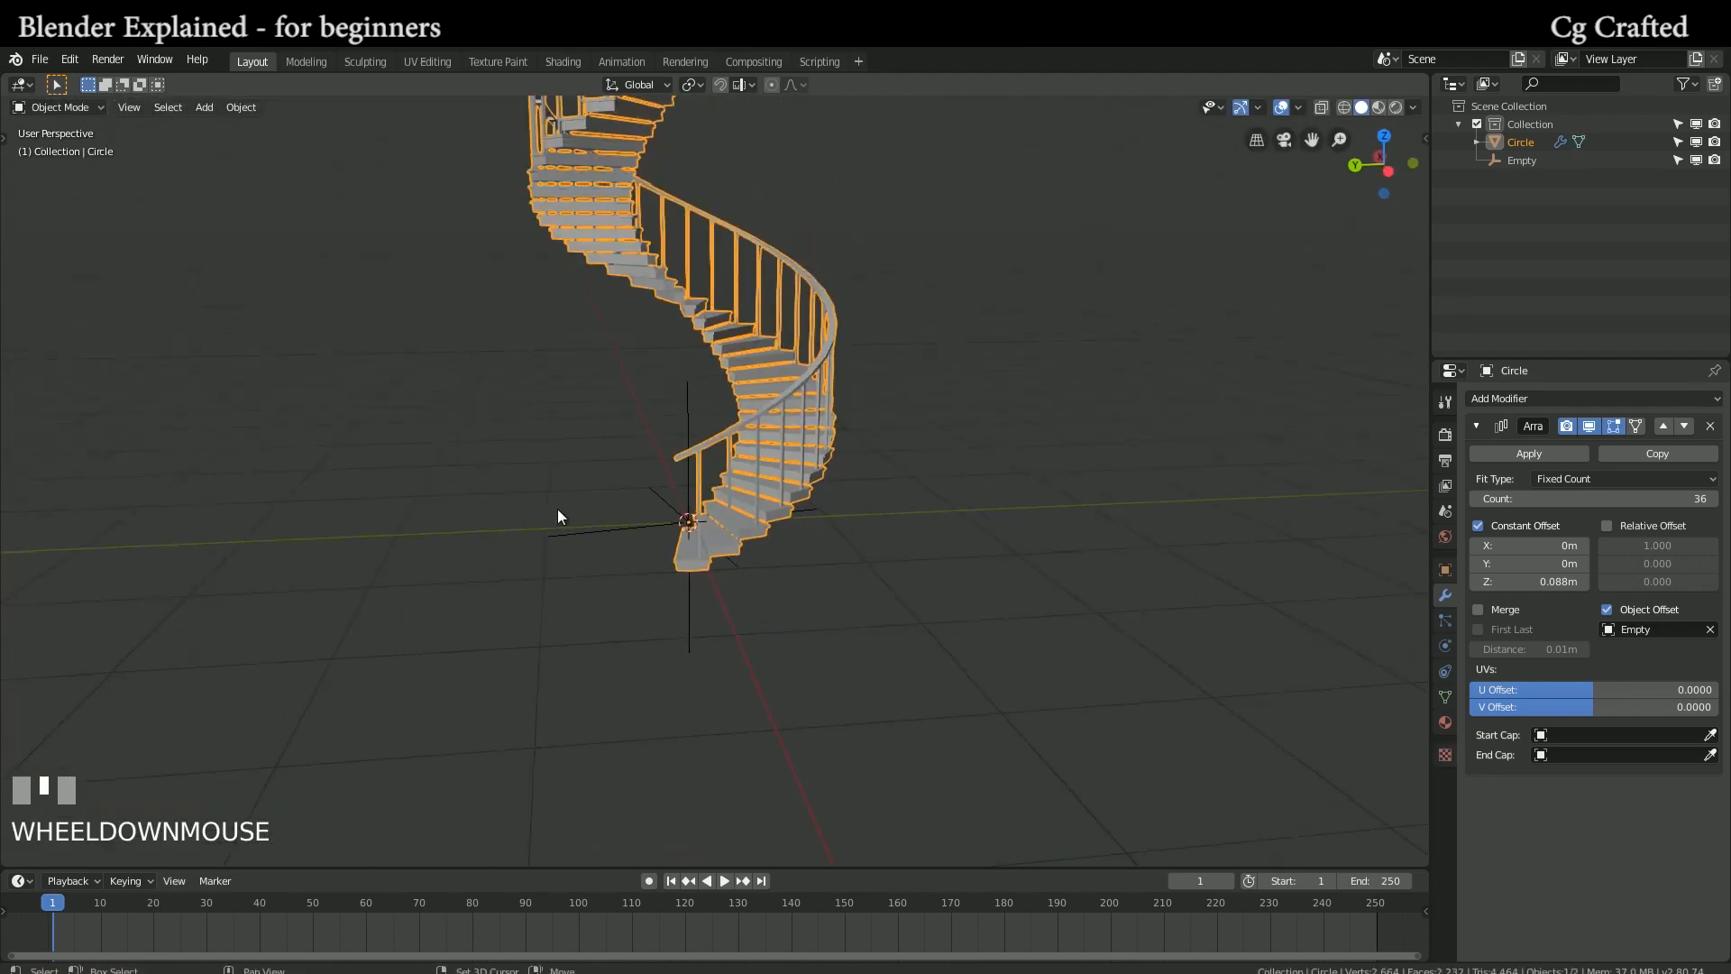
pyautogui.scroll(2, 586, 602)
pyautogui.click(729, 637)
pyautogui.press('Tab')
pyautogui.scroll(3, 722, 541)
pyautogui.moveTo(723, 541); pyautogui.dragTo(865, 501, button='middle')
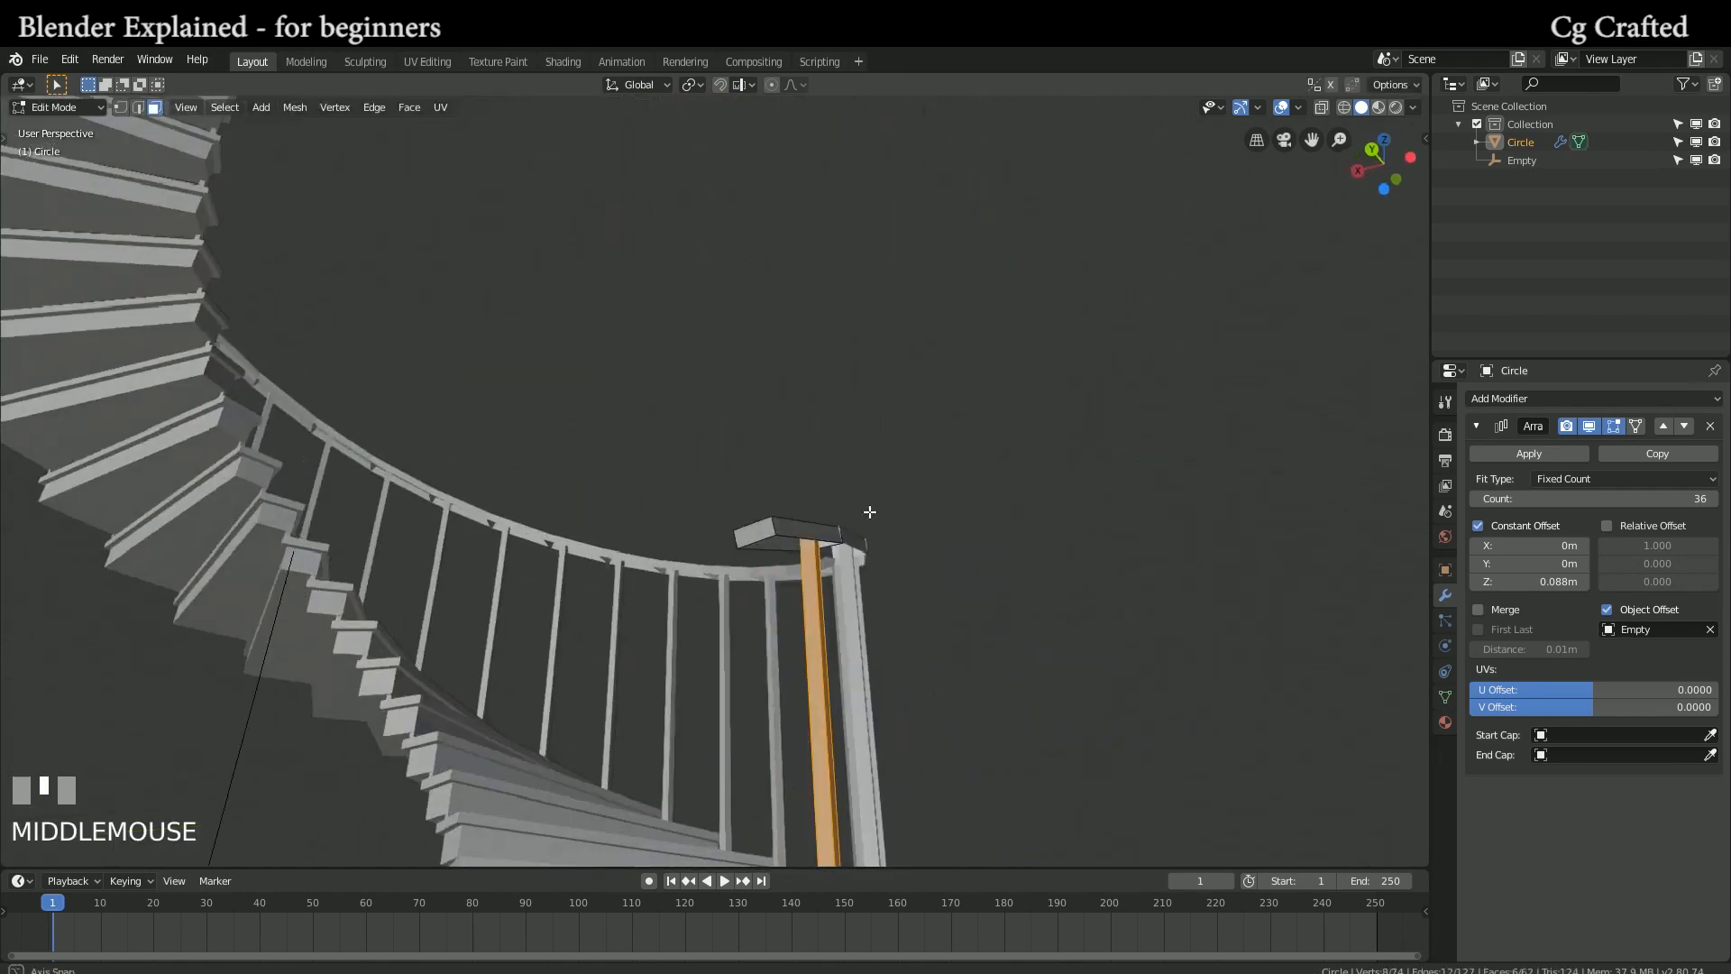
pyautogui.scroll(2, 774, 445)
pyautogui.keyDown('alt'); pyautogui.click(775, 445); pyautogui.keyUp('alt')
pyautogui.click(764, 360)
pyautogui.moveTo(765, 405)
pyautogui.mouseDown(button='middle')
pyautogui.moveTo(780, 603)
pyautogui.moveTo(676, 636)
pyautogui.mouseUp(button='middle')
pyautogui.click(676, 703)
pyautogui.scroll(2, 676, 623)
pyautogui.moveTo(677, 703)
pyautogui.mouseDown(button='middle')
pyautogui.moveTo(676, 623)
pyautogui.moveTo(717, 635)
pyautogui.mouseUp(button='middle')
pyautogui.click(717, 636)
pyautogui.scroll(2, 726, 658)
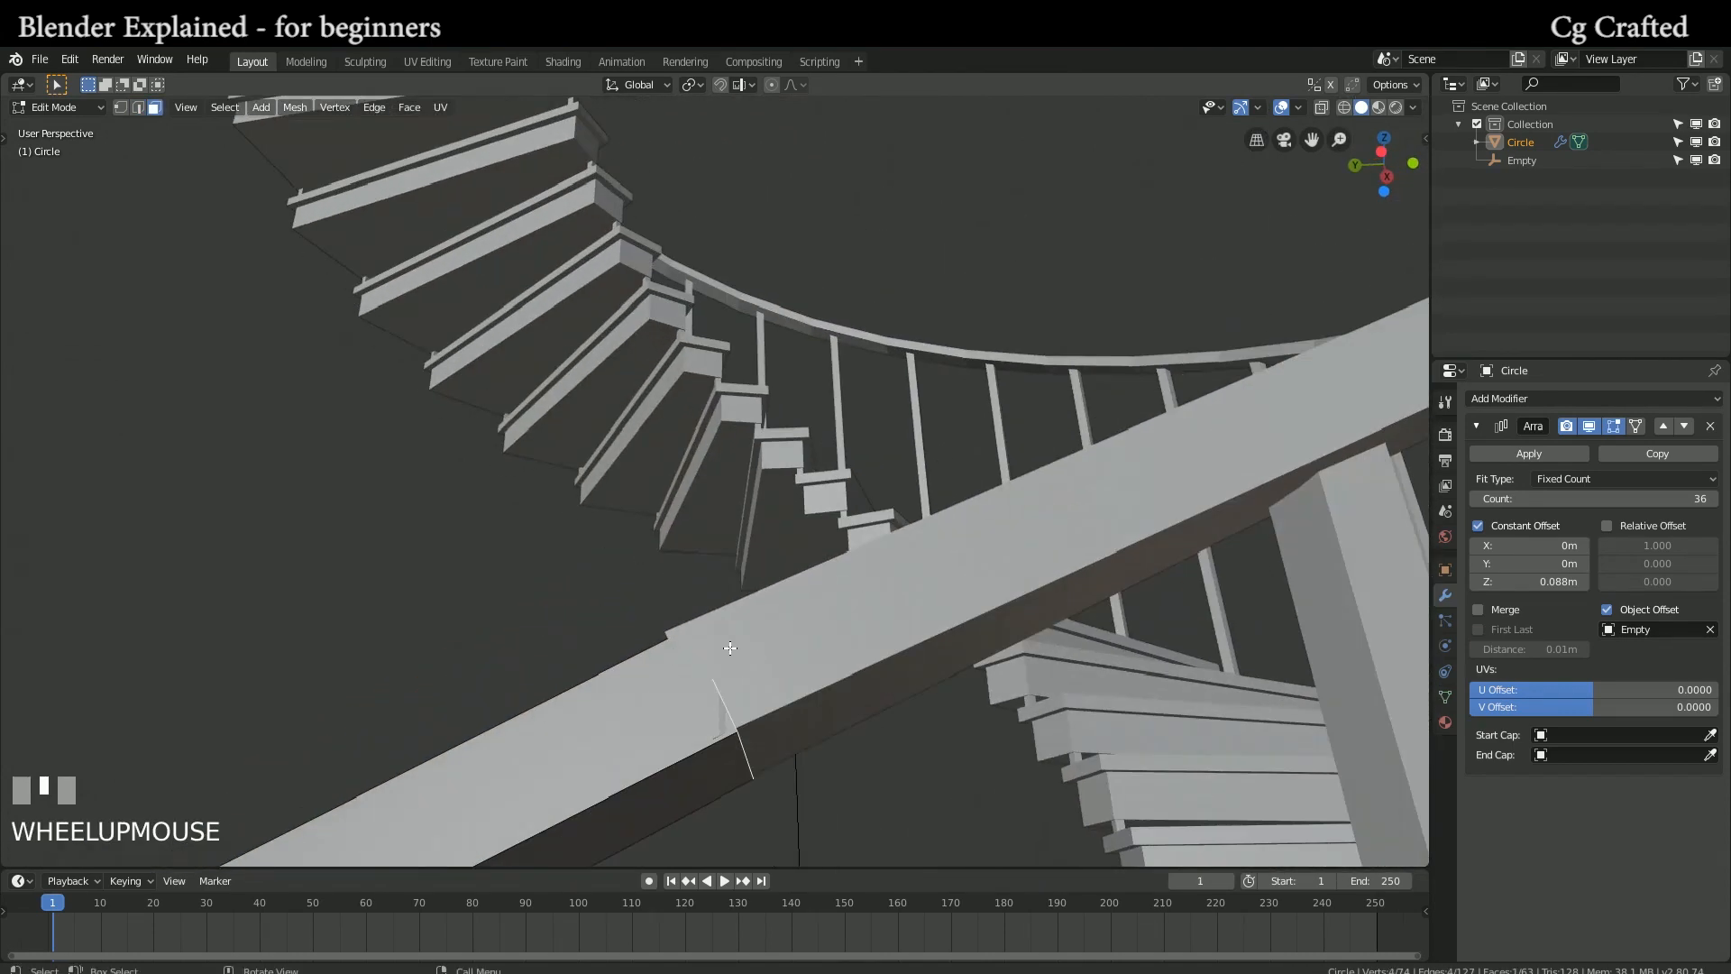
# Try moving a rail face at the joint, then undo the misplaced move
pyautogui.press('g')
pyautogui.press('Escape')
pyautogui.scroll(3, 726, 658)
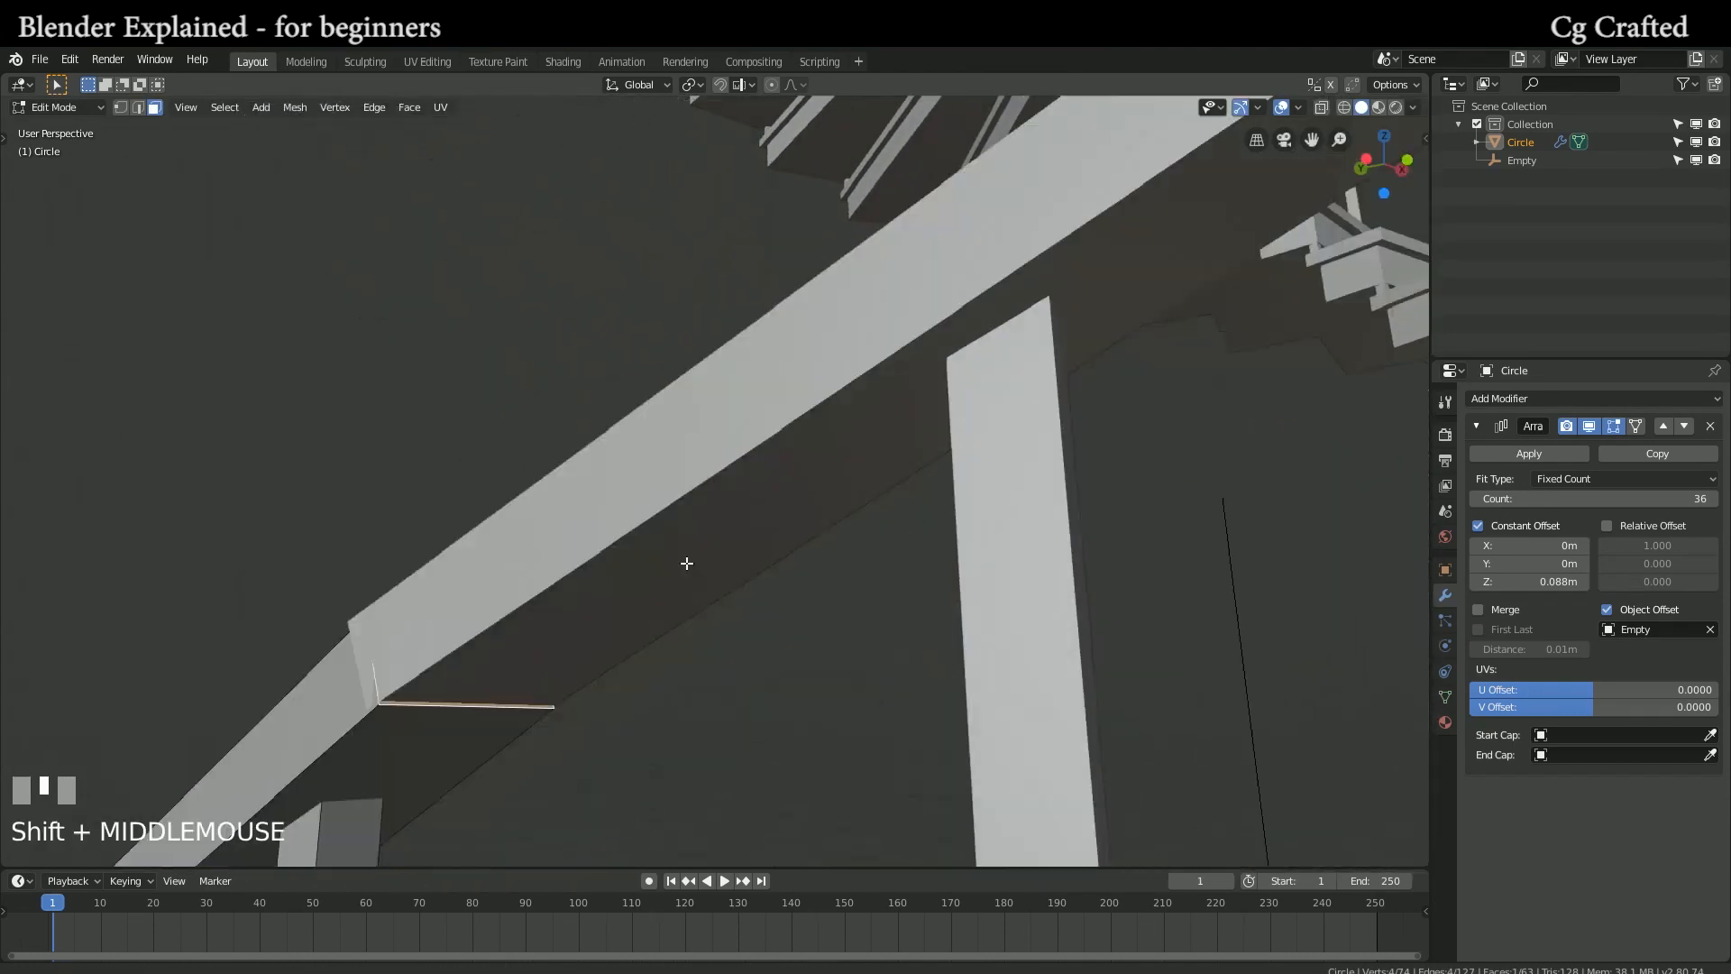
pyautogui.moveTo(724, 659)
pyautogui.keyDown('shift'); pyautogui.mouseDown(button='middle')
pyautogui.moveTo(622, 484)
pyautogui.moveTo(646, 467)
pyautogui.mouseUp(button='middle'); pyautogui.keyUp('shift')
pyautogui.press('g')
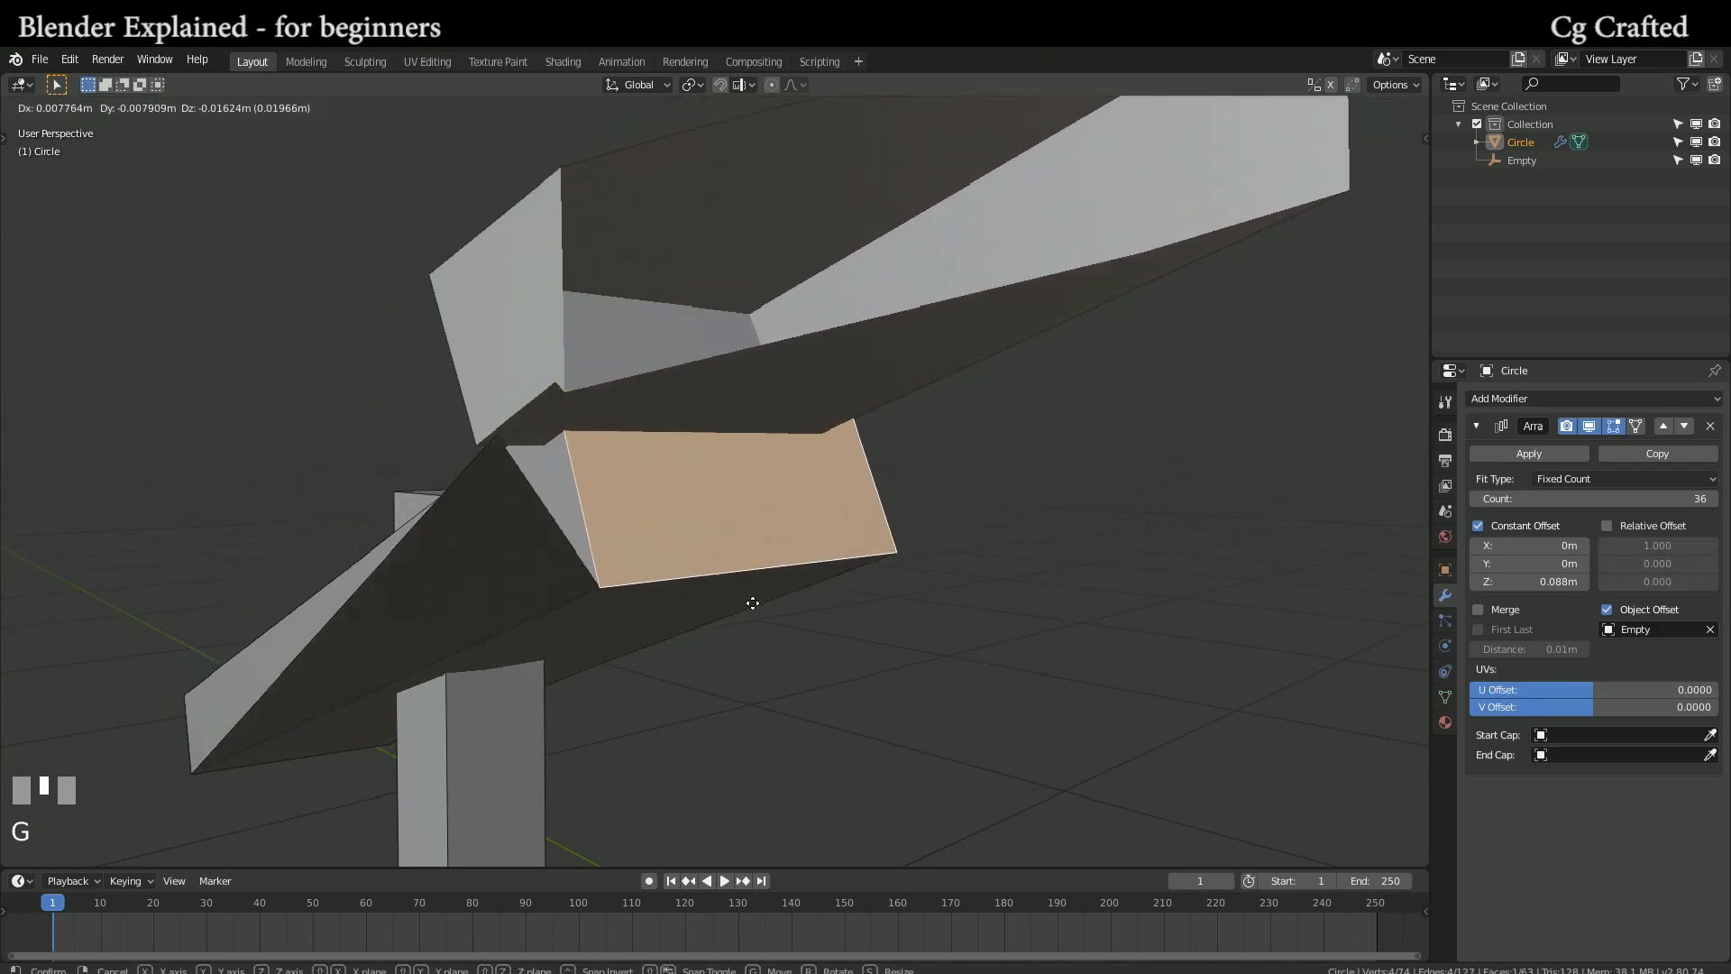
pyautogui.click(616, 358)
pyautogui.scroll(-3, 617, 357)
pyautogui.moveTo(617, 358); pyautogui.dragTo(635, 379, button='middle')
pyautogui.scroll(2, 636, 379)
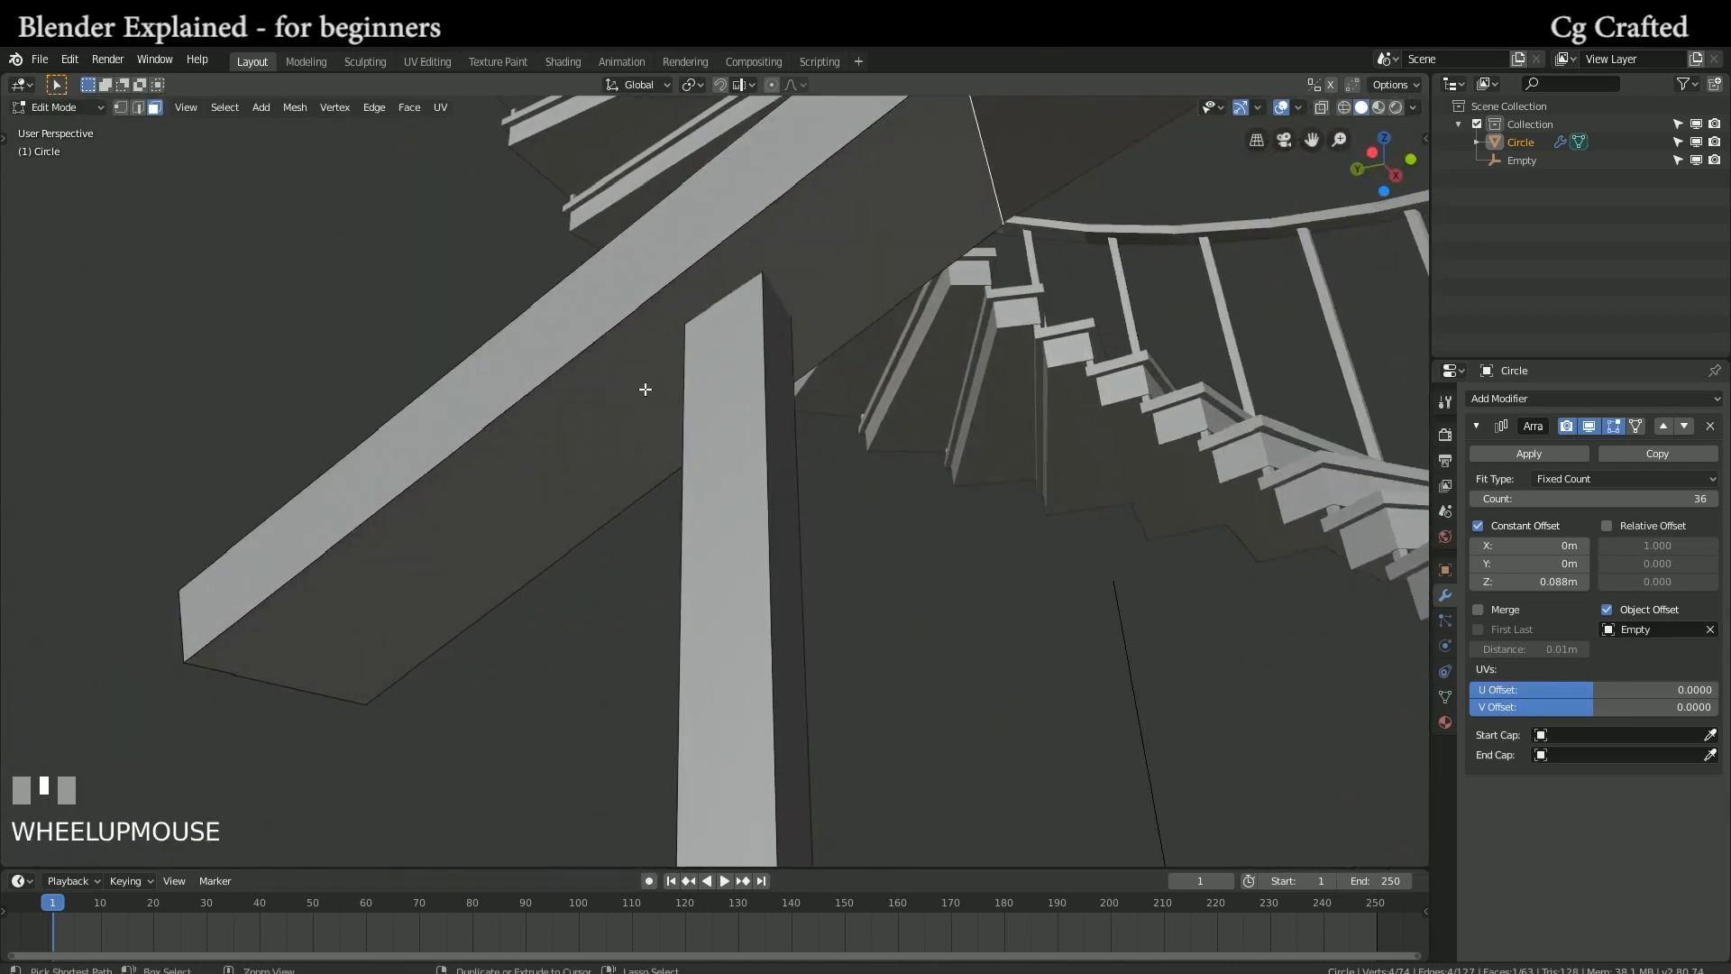
pyautogui.hotkey('ctrl', 'z')
pyautogui.hotkey('ctrl', 'z')
# Reposition the rail's end face at the joint and inspect it from new angles
pyautogui.moveTo(646, 390); pyautogui.dragTo(703, 406, button='middle')
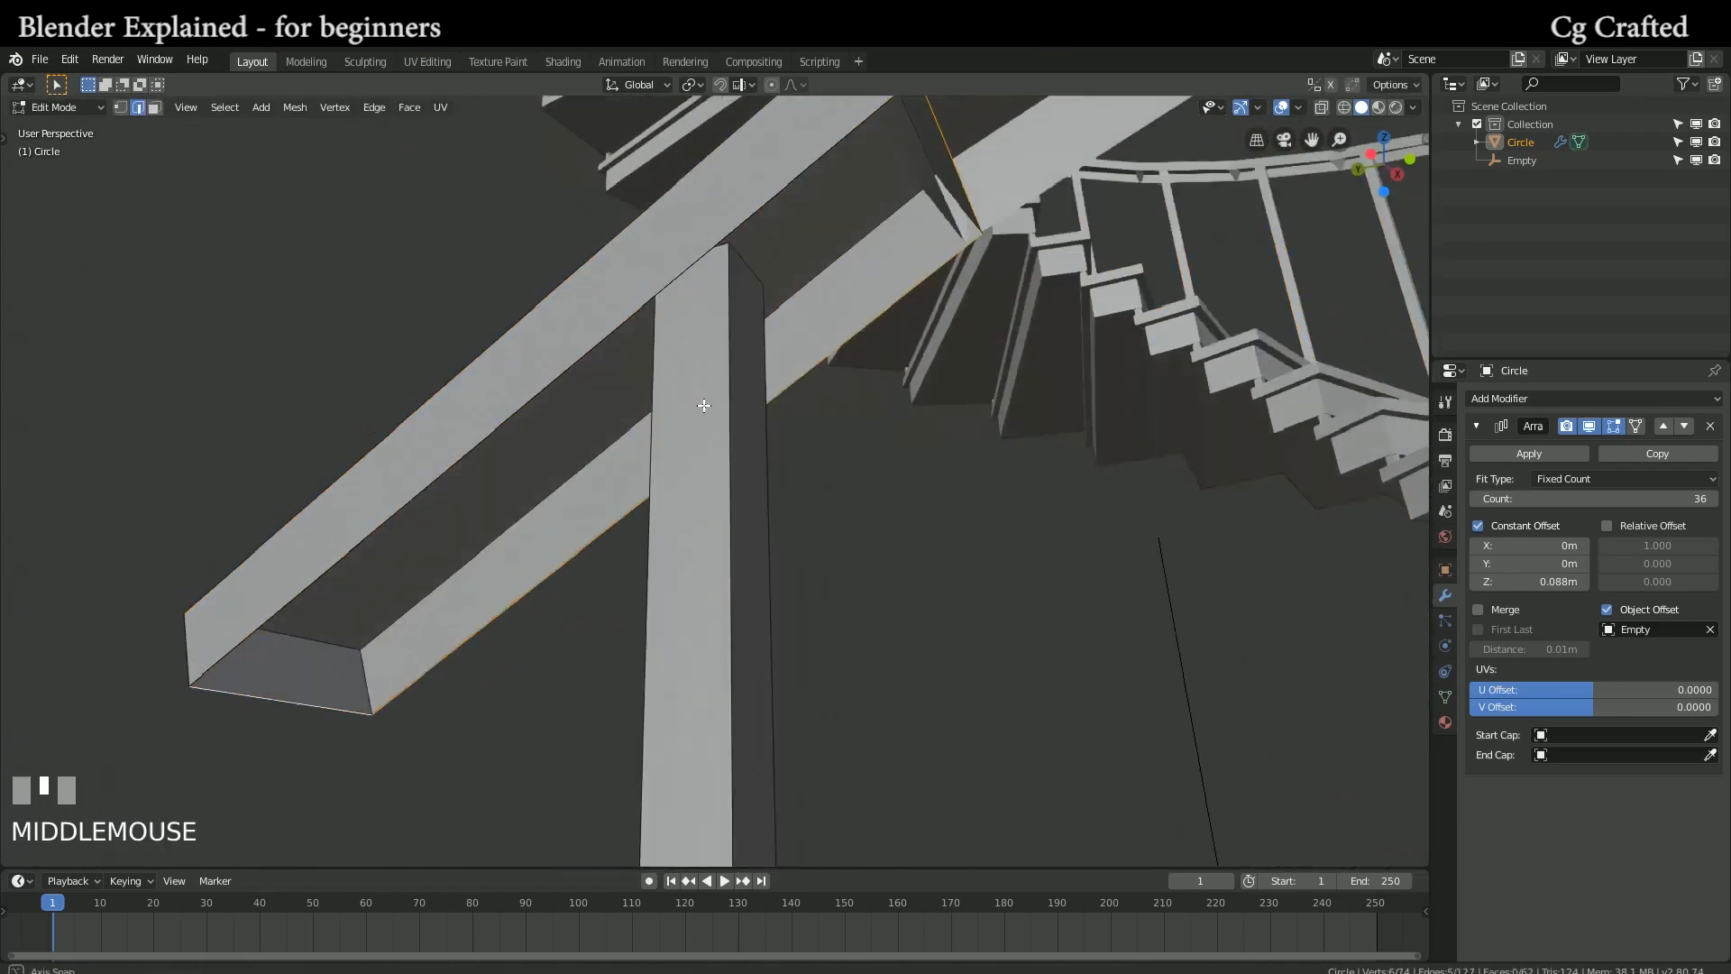
pyautogui.click(826, 182)
pyautogui.press('g')
pyautogui.click(826, 203)
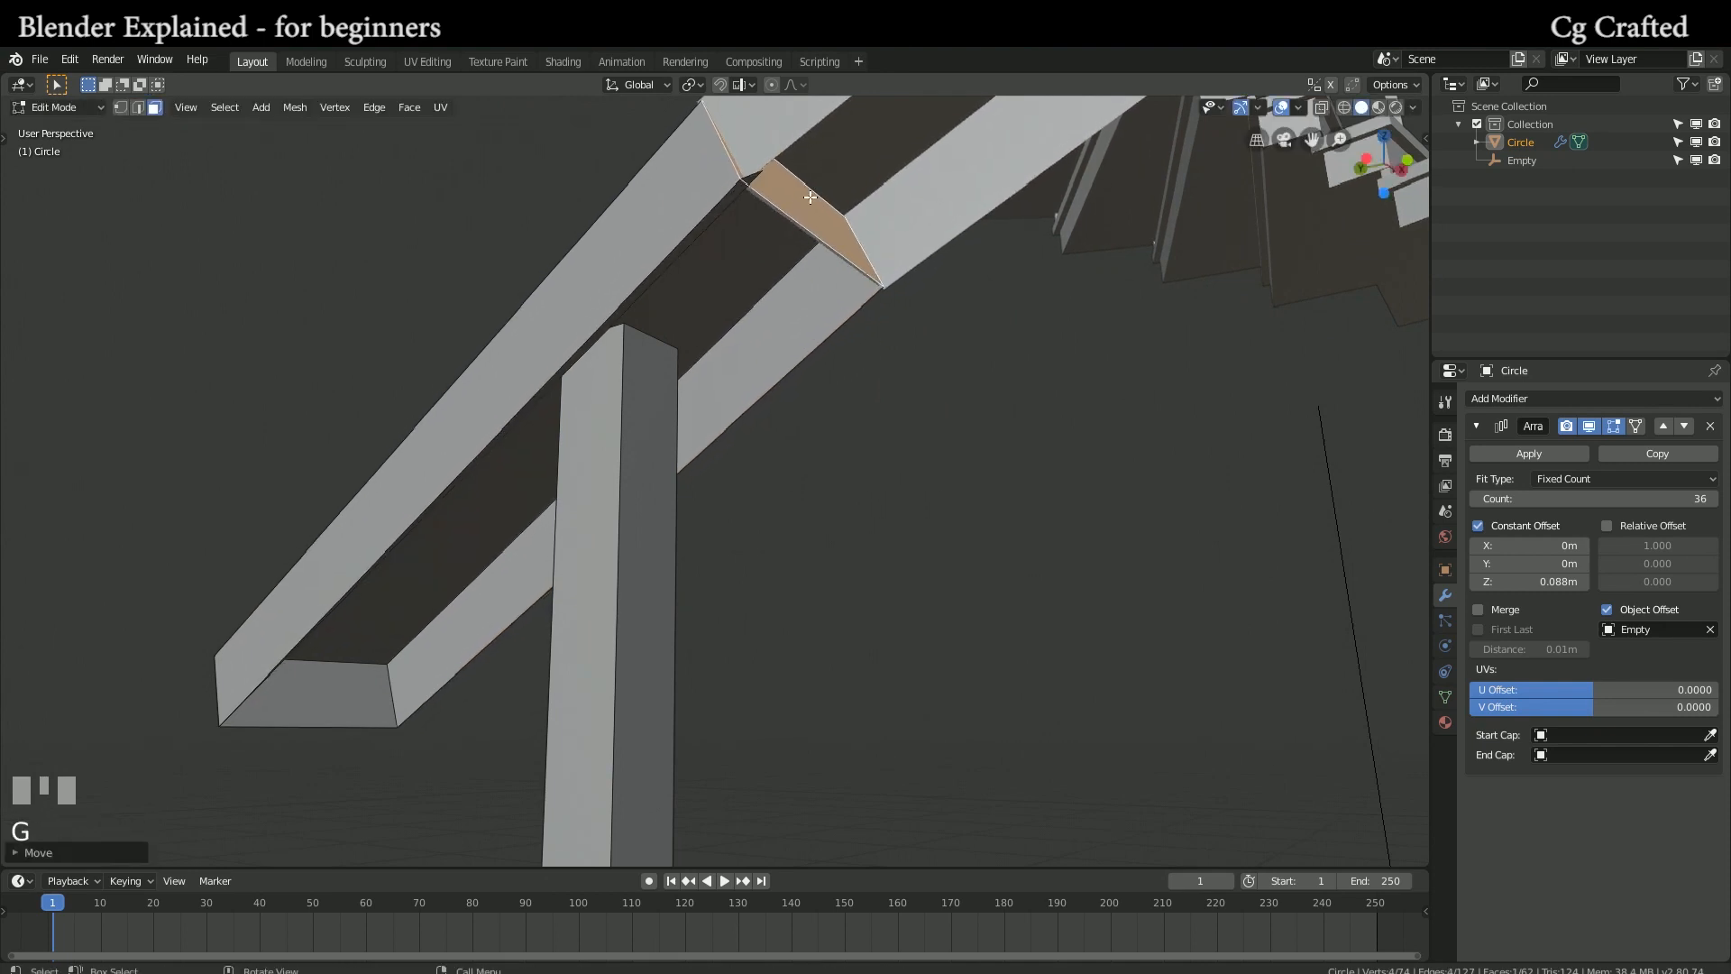
pyautogui.moveTo(813, 270); pyautogui.dragTo(679, 165, button='middle')
pyautogui.scroll(2, 680, 165)
pyautogui.moveTo(406, 298)
pyautogui.keyDown('shift'); pyautogui.mouseDown(button='middle')
pyautogui.moveTo(474, 312)
pyautogui.moveTo(577, 212)
pyautogui.moveTo(682, 355)
pyautogui.moveTo(715, 333)
pyautogui.mouseUp(button='middle'); pyautogui.keyUp('shift')
# Move a joint vertex down to align the rail, delete the overlapping edges, and select an end face
pyautogui.press('1')
pyautogui.click(578, 212)
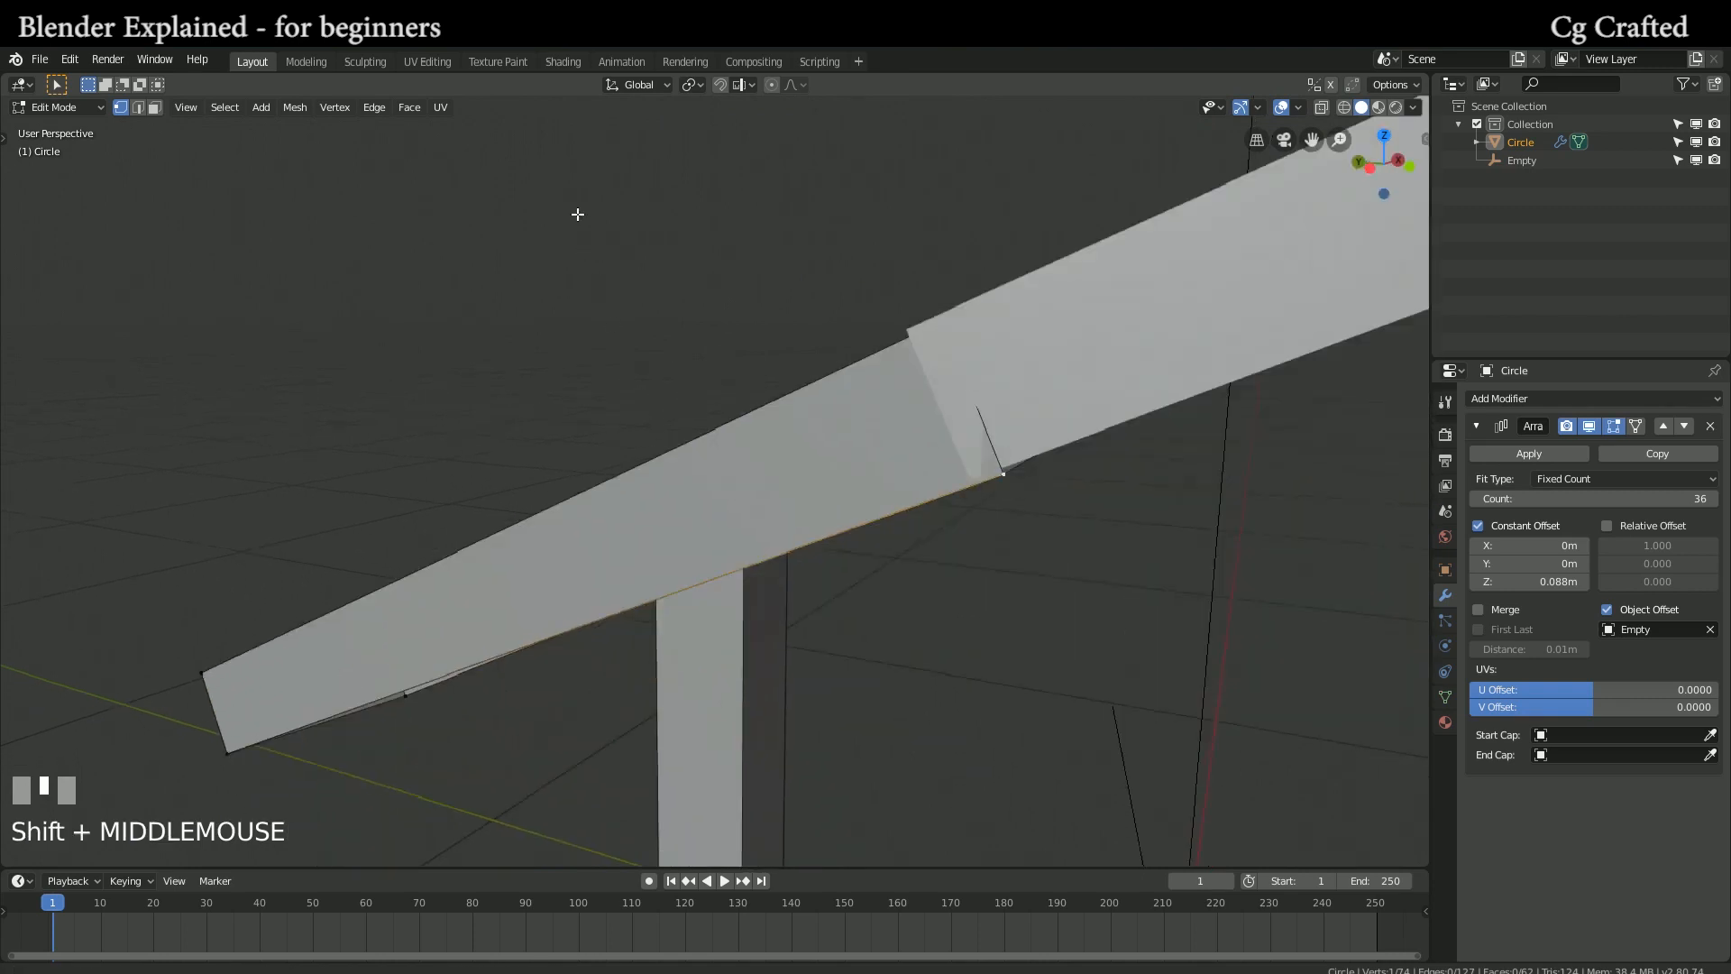
pyautogui.press('g')
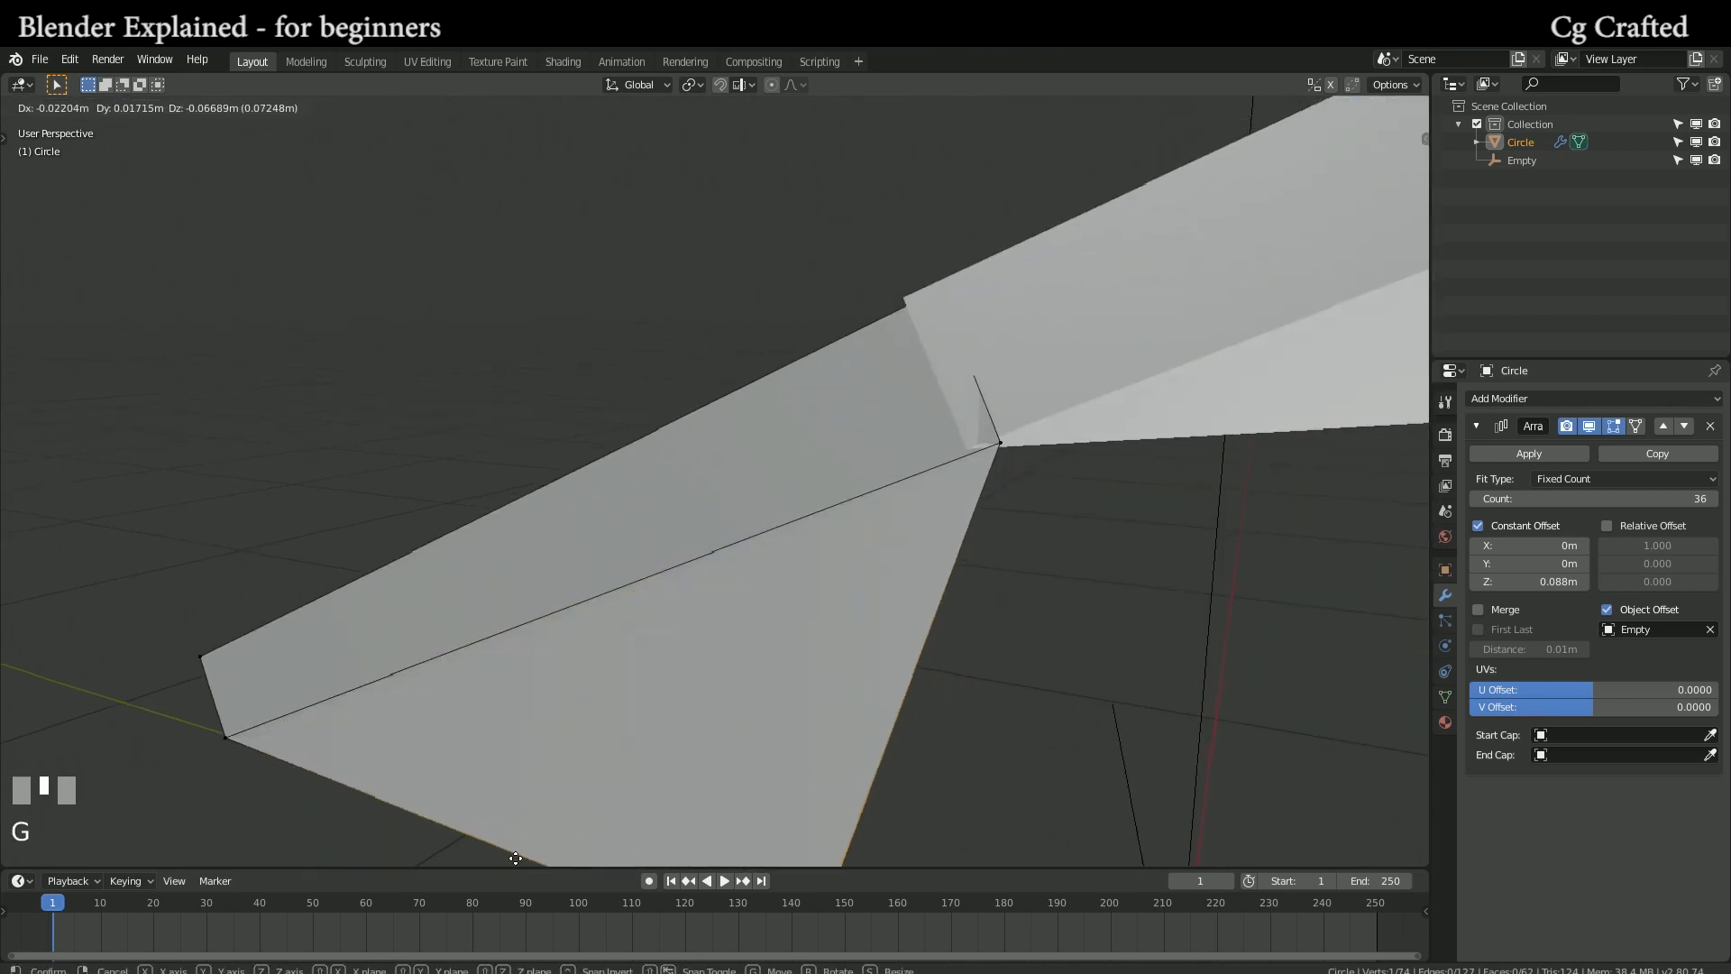
pyautogui.click(666, 711)
pyautogui.press('x')
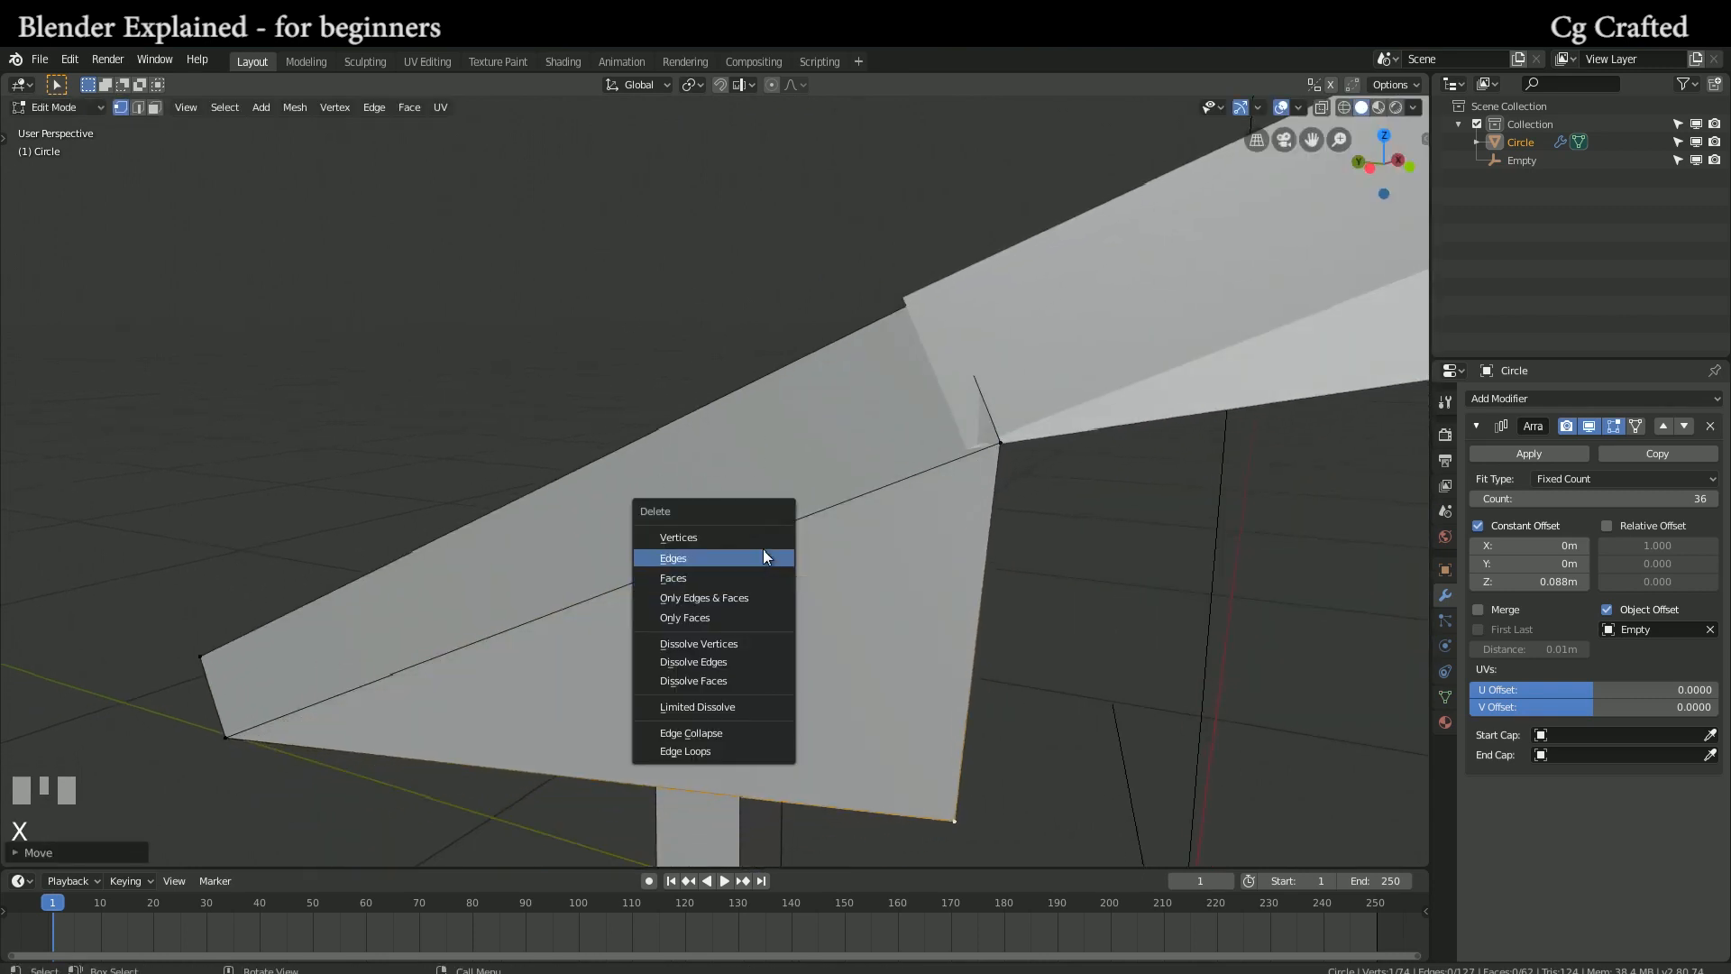
pyautogui.click(765, 549)
pyautogui.press('3')
pyautogui.click(665, 302)
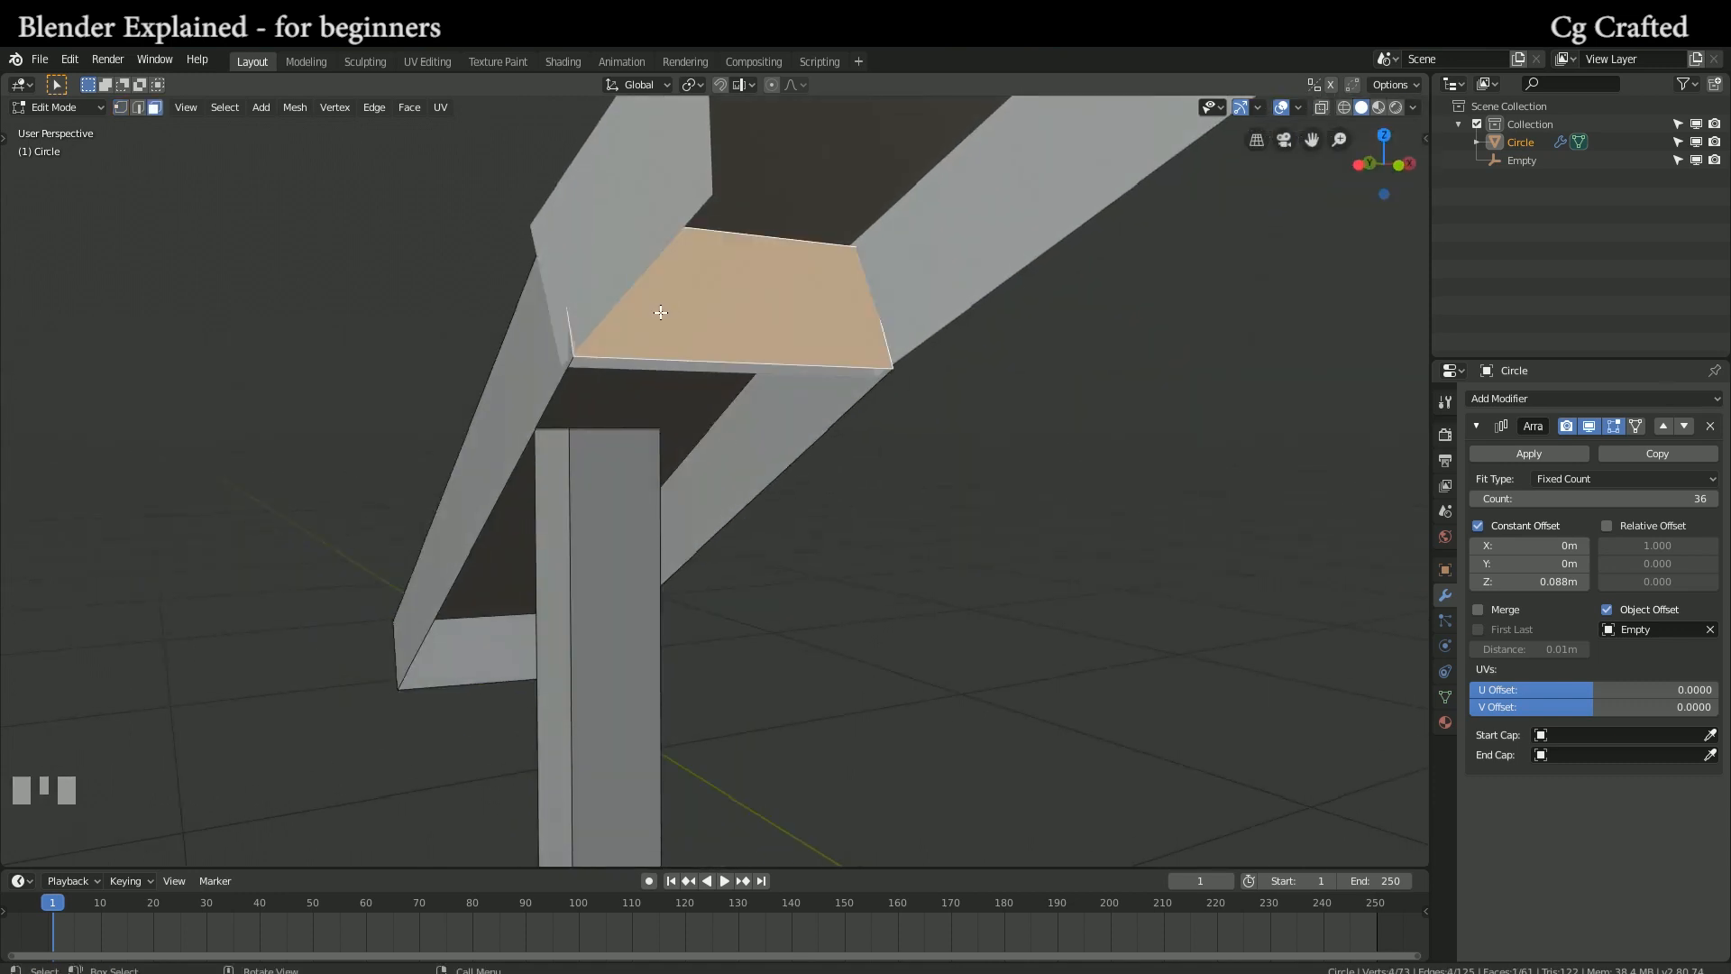
# Enable Merge on the Array modifier and fill the open loop at the rail gap with a face (F)
pyautogui.click(1477, 610)
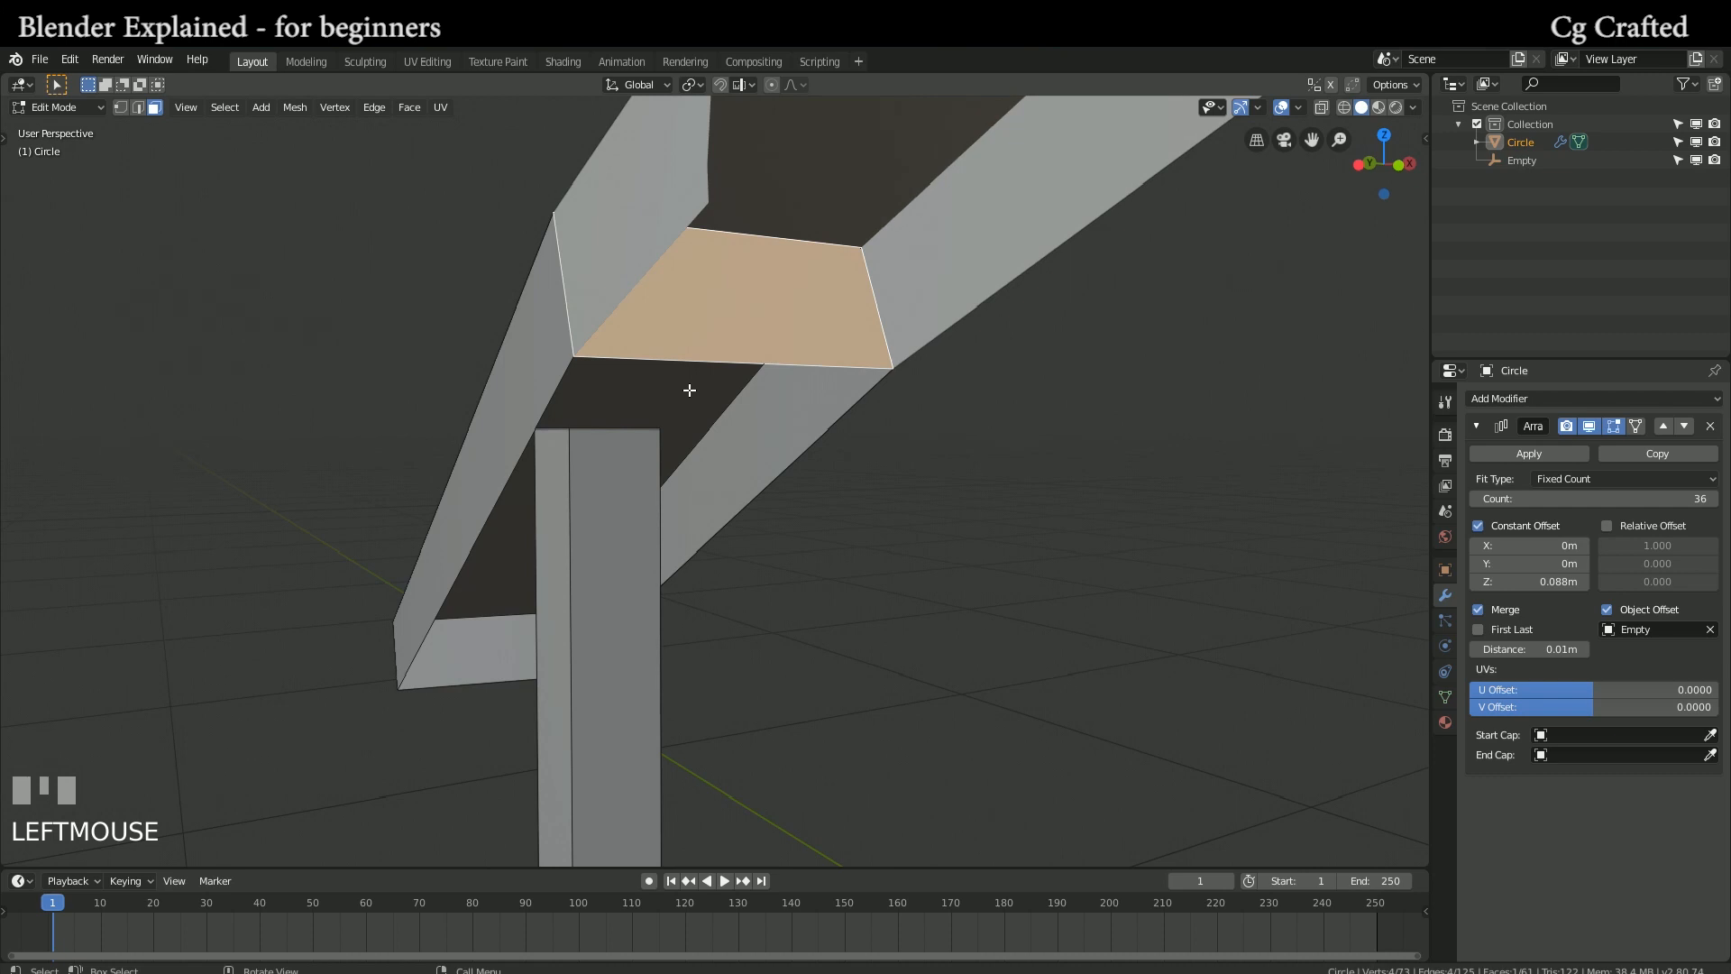
pyautogui.scroll(-2, 688, 390)
pyautogui.moveTo(689, 390); pyautogui.dragTo(875, 375, button='middle')
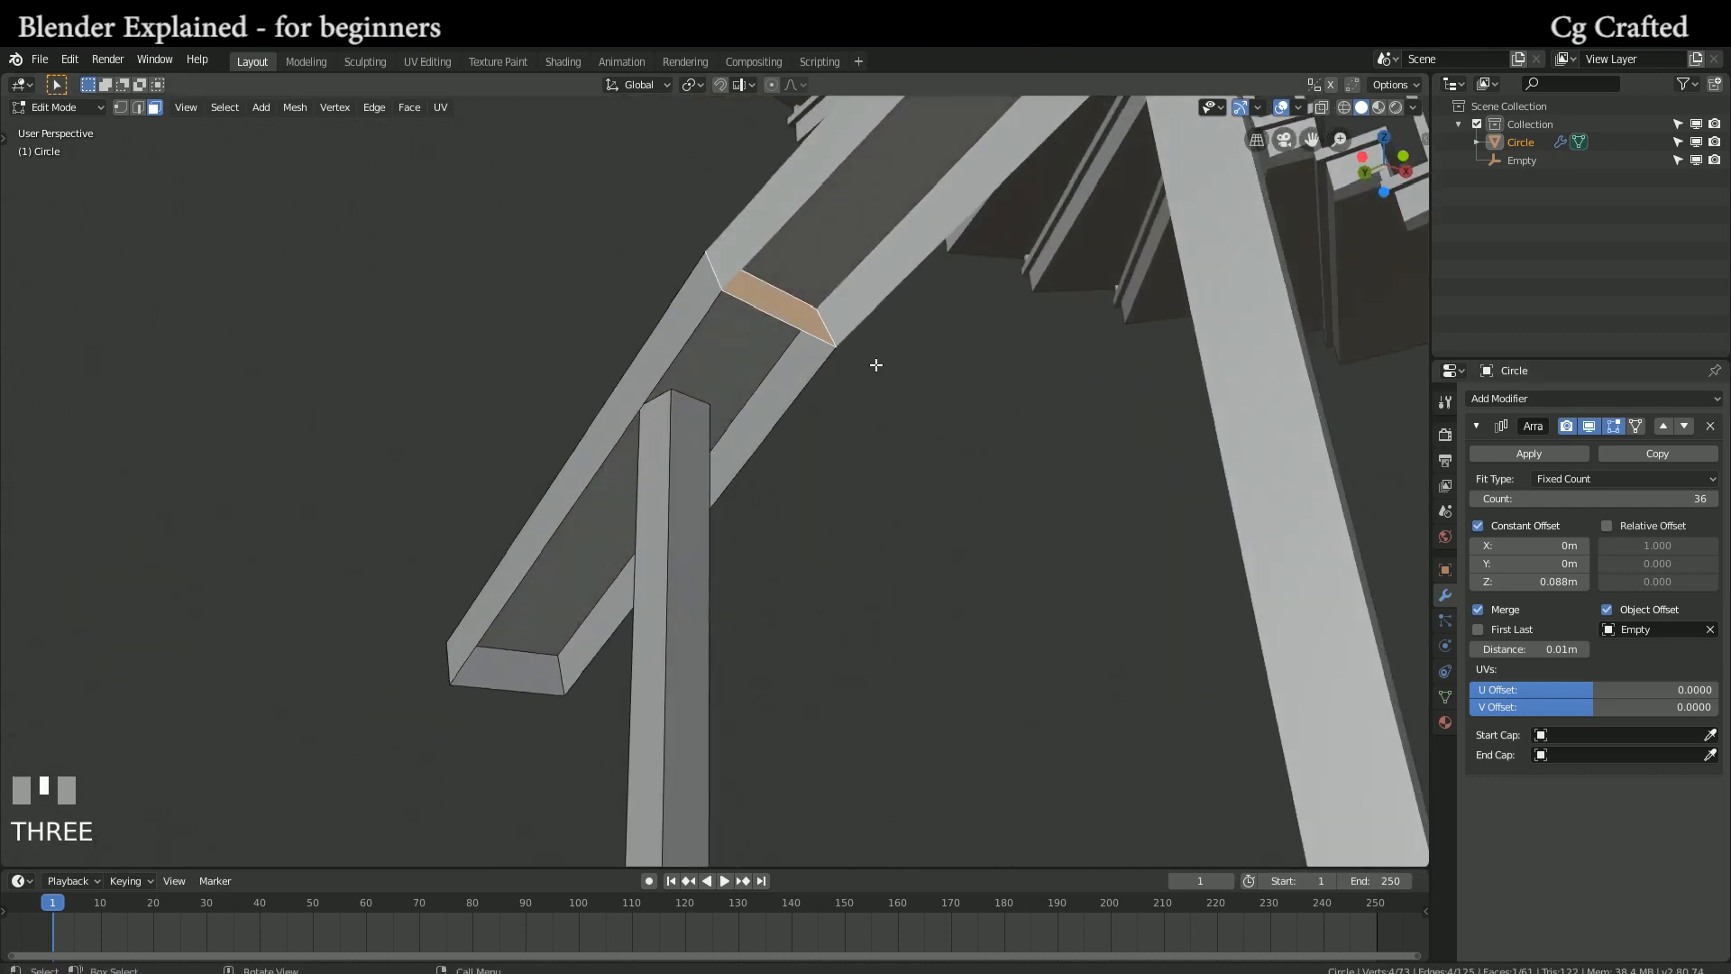
pyautogui.keyDown('alt'); pyautogui.click(712, 303); pyautogui.keyUp('alt')
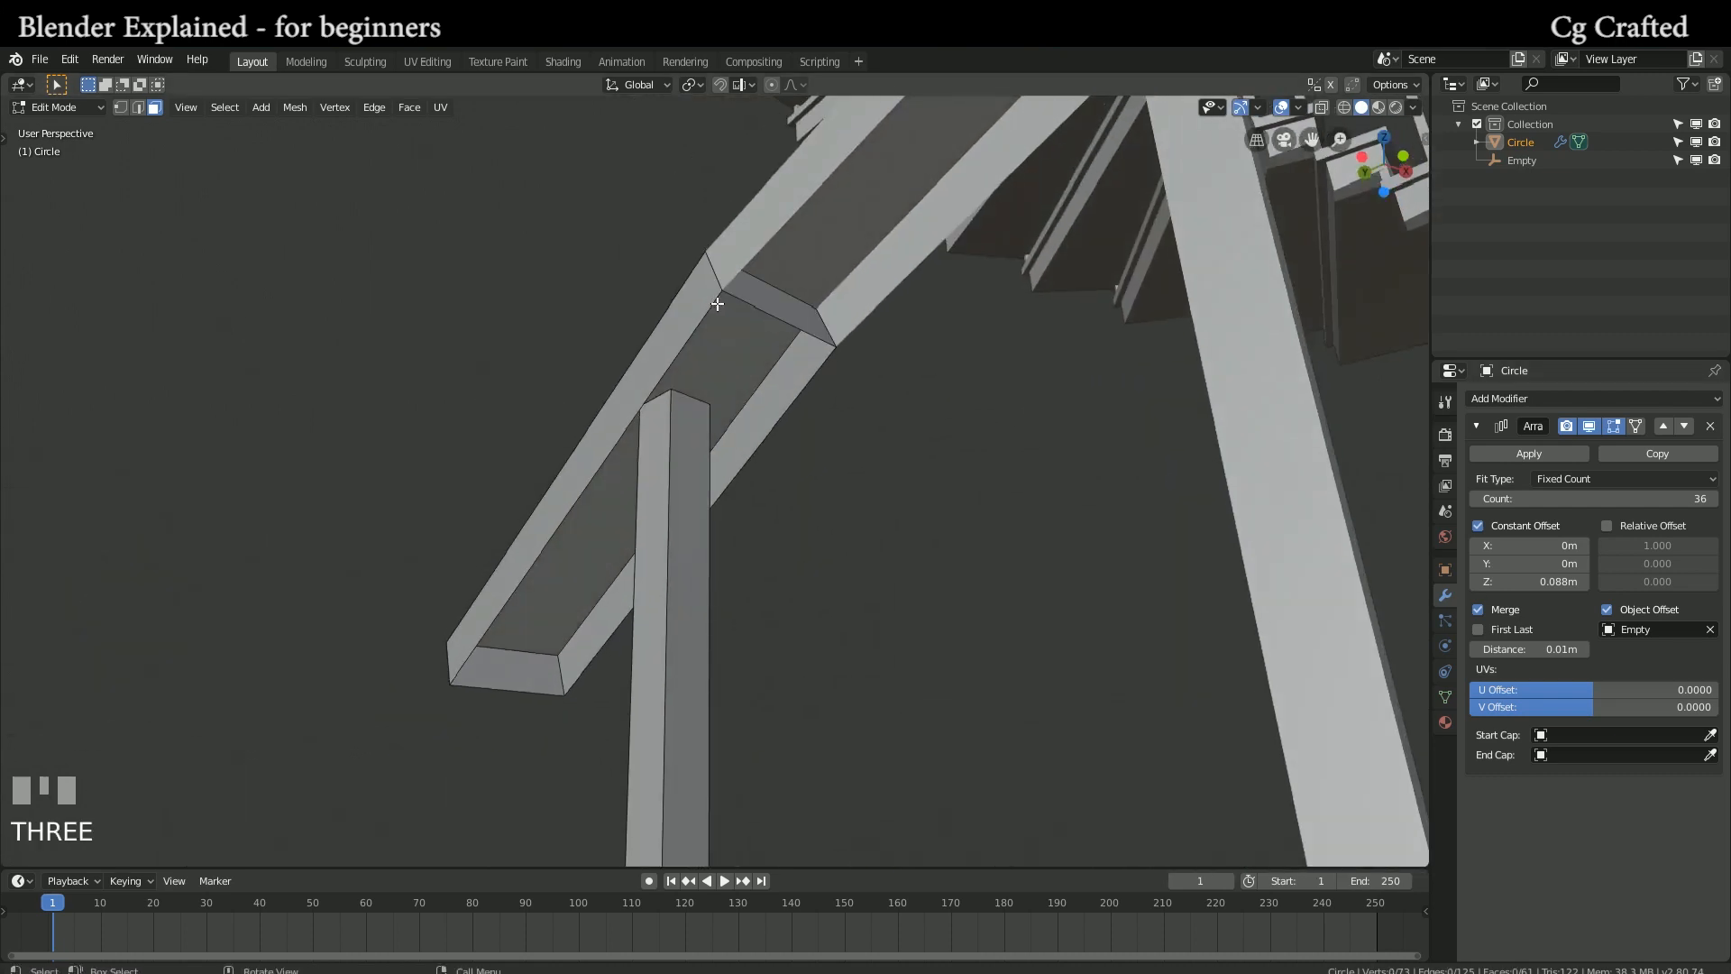
pyautogui.press('3')
pyautogui.keyDown('alt'); pyautogui.click(716, 304); pyautogui.keyUp('alt')
pyautogui.press('f')
pyautogui.press('Tab')
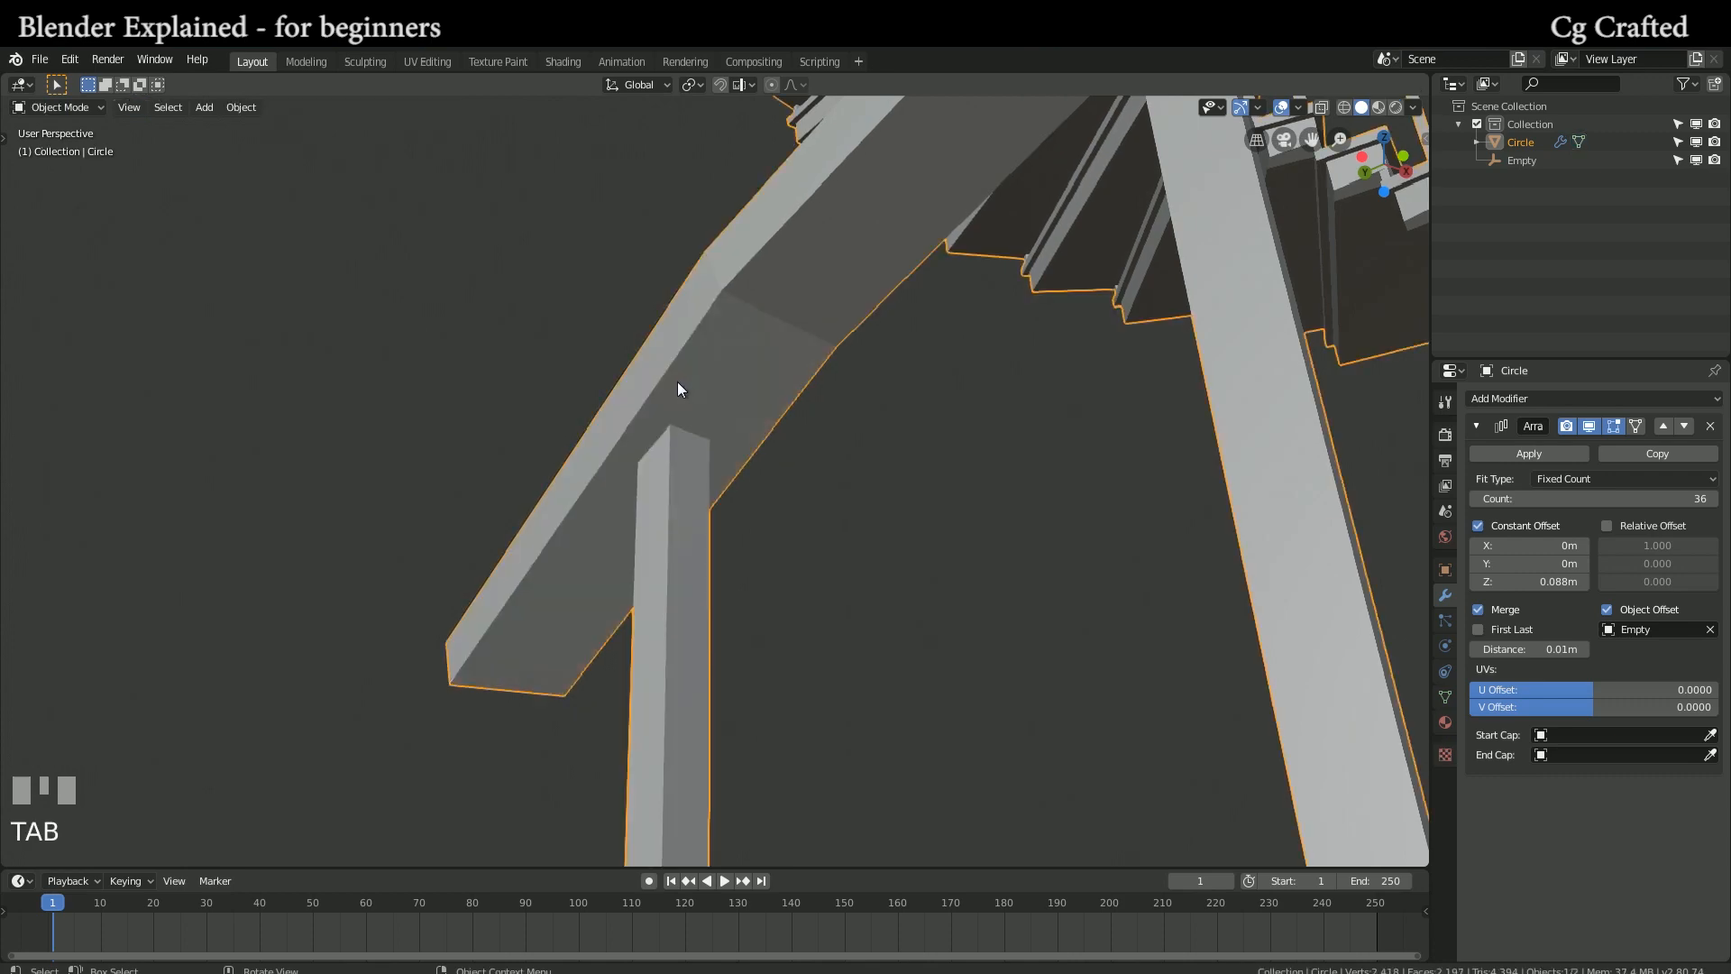
pyautogui.moveTo(677, 382)
pyautogui.mouseDown(button='middle')
pyautogui.moveTo(787, 465)
pyautogui.moveTo(917, 523)
pyautogui.moveTo(826, 468)
pyautogui.mouseUp(button='middle')
pyautogui.scroll(-3, 896, 513)
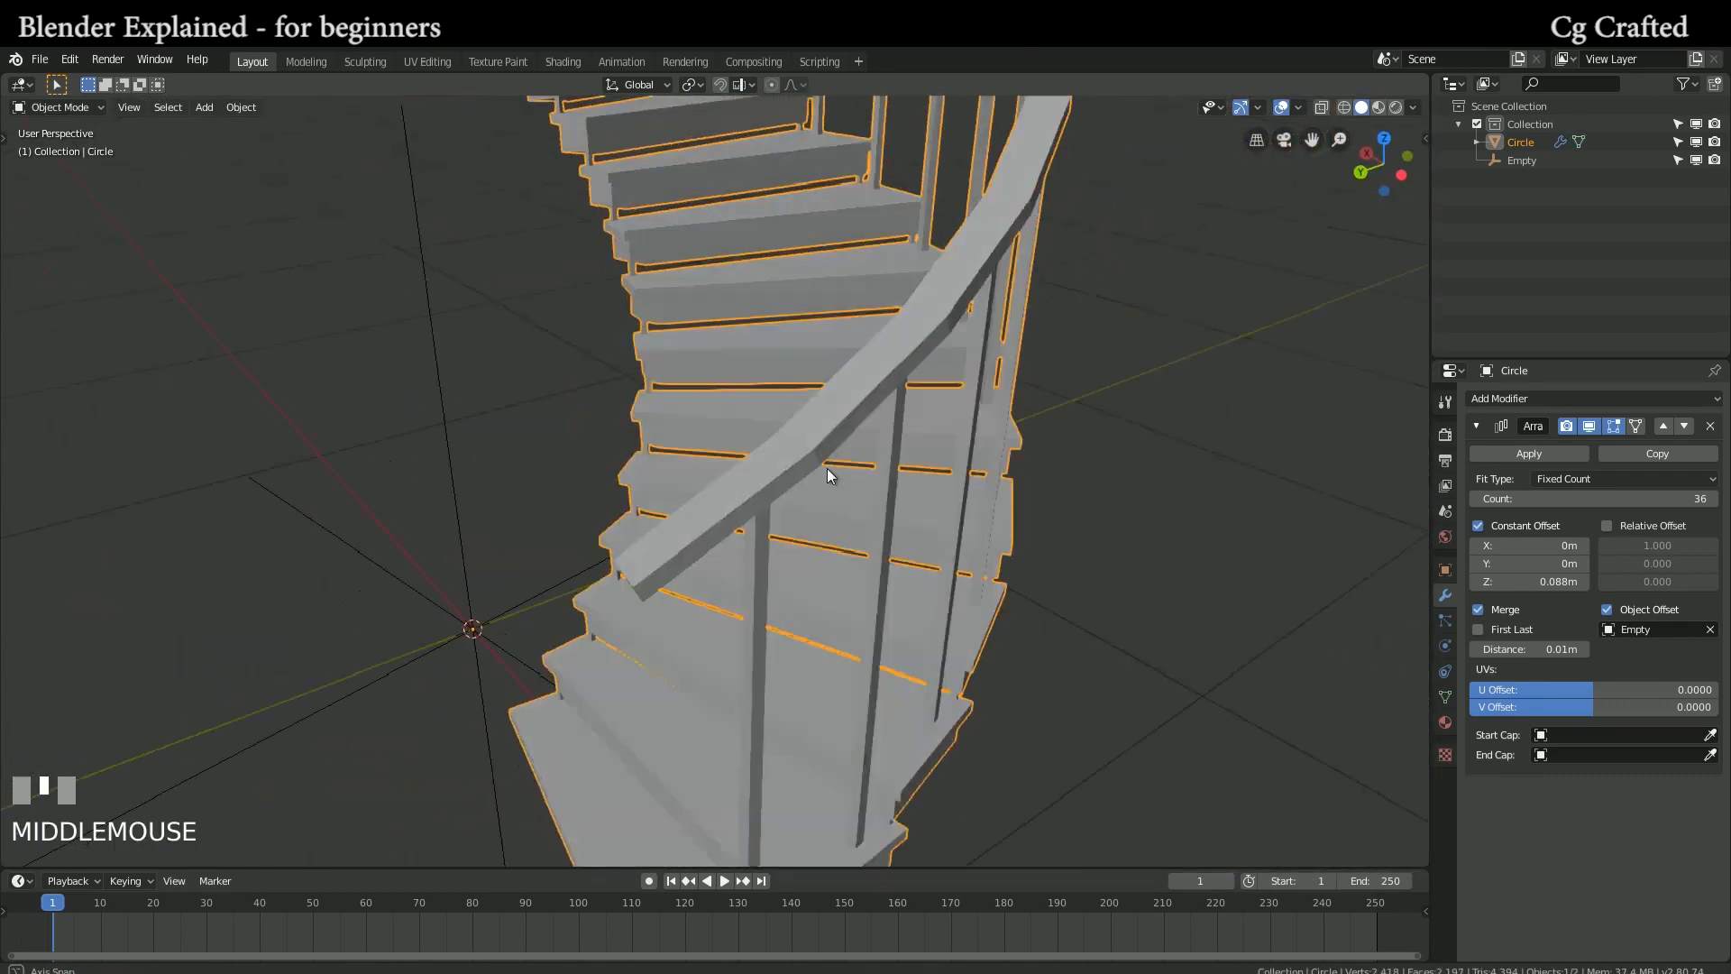
pyautogui.scroll(-3, 812, 460)
pyautogui.click(701, 380)
pyautogui.scroll(3, 717, 405)
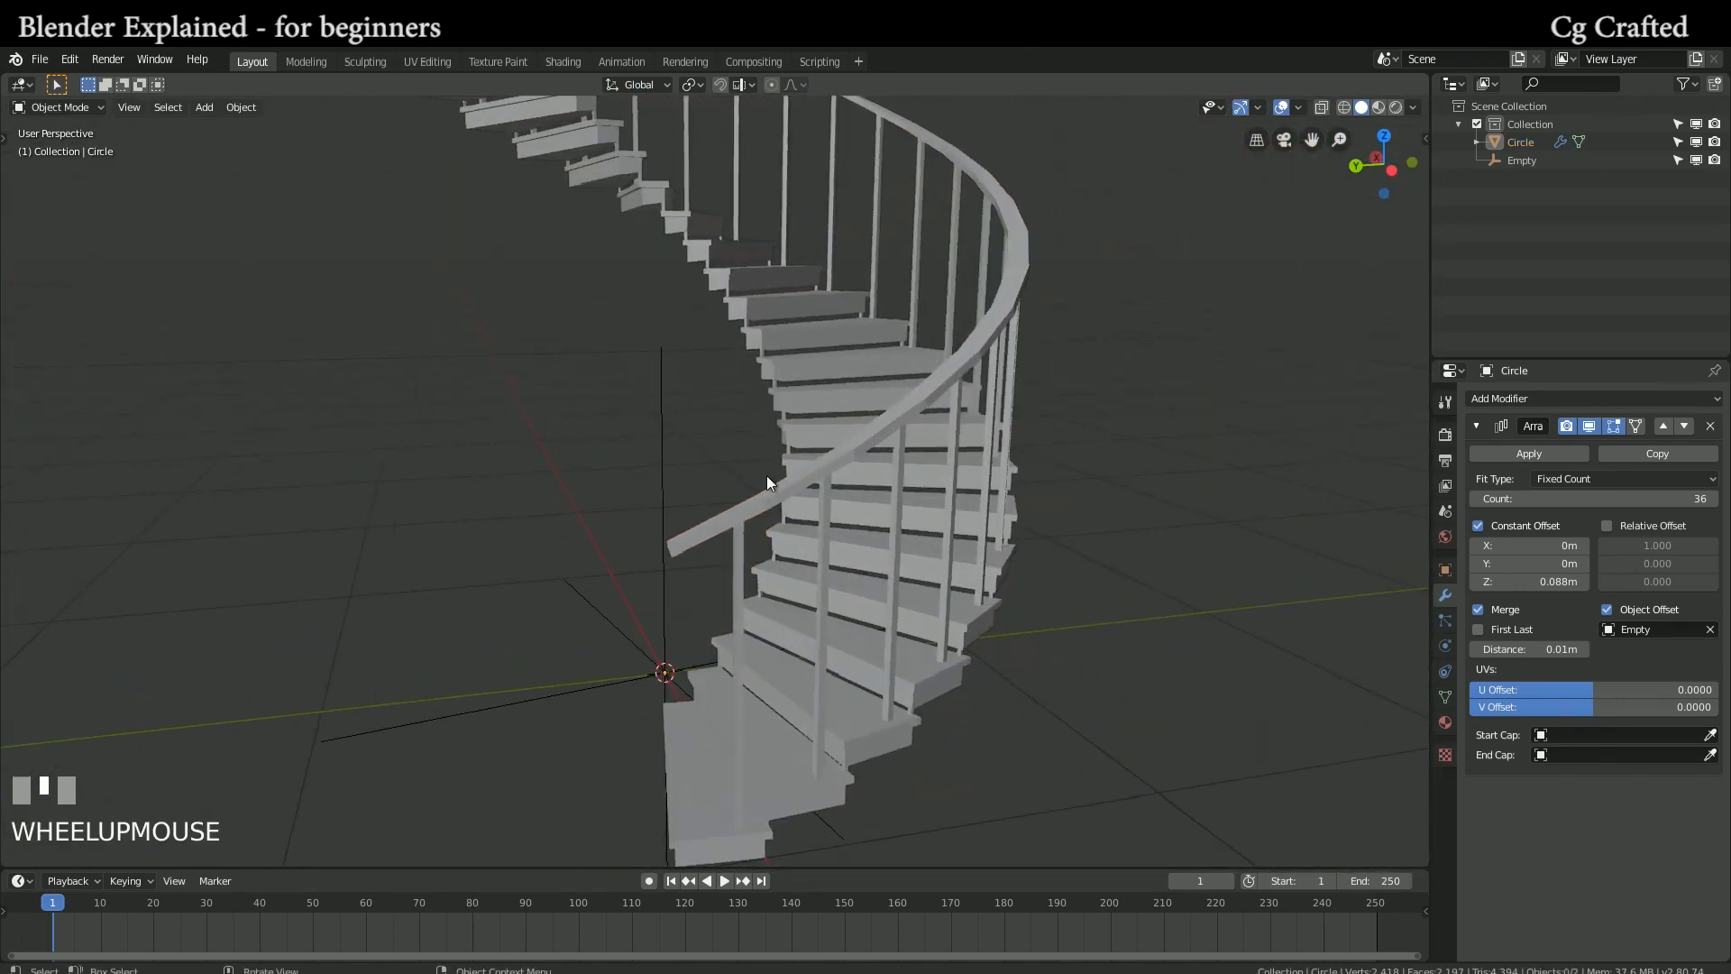
pyautogui.click(777, 502)
pyautogui.moveTo(777, 501)
pyautogui.mouseDown(button='middle')
pyautogui.moveTo(907, 466)
pyautogui.moveTo(838, 295)
pyautogui.moveTo(783, 356)
pyautogui.mouseUp(button='middle')
pyautogui.scroll(-3, 838, 296)
pyautogui.scroll(2, 838, 295)
pyautogui.scroll(3, 782, 356)
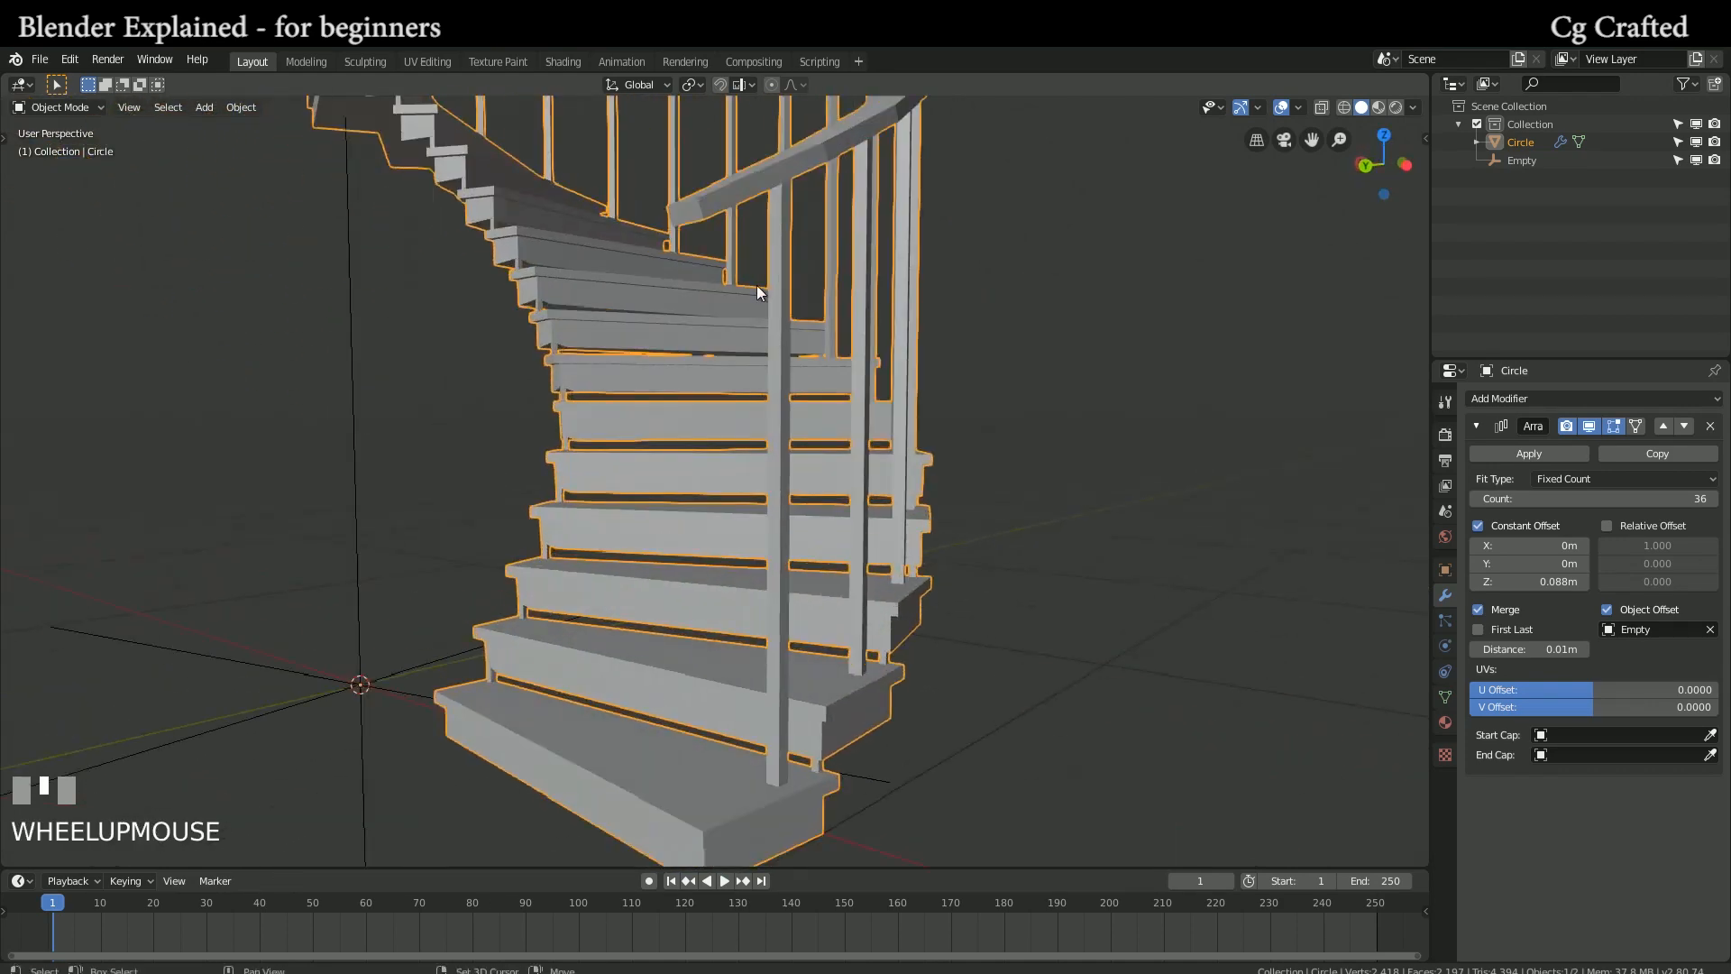
pyautogui.keyDown('shift'); pyautogui.moveTo(756, 285); pyautogui.dragTo(758, 305, button='middle'); pyautogui.keyUp('shift')
pyautogui.scroll(3, 758, 304)
pyautogui.press('Tab')
# Add a loop cut around the handrail's end block and select its cap faces
pyautogui.moveTo(750, 422)
pyautogui.keyDown('shift'); pyautogui.mouseDown(button='middle')
pyautogui.moveTo(695, 379)
pyautogui.moveTo(700, 309)
pyautogui.mouseUp(button='middle'); pyautogui.keyUp('shift')
pyautogui.hotkey('ctrl', 'r')
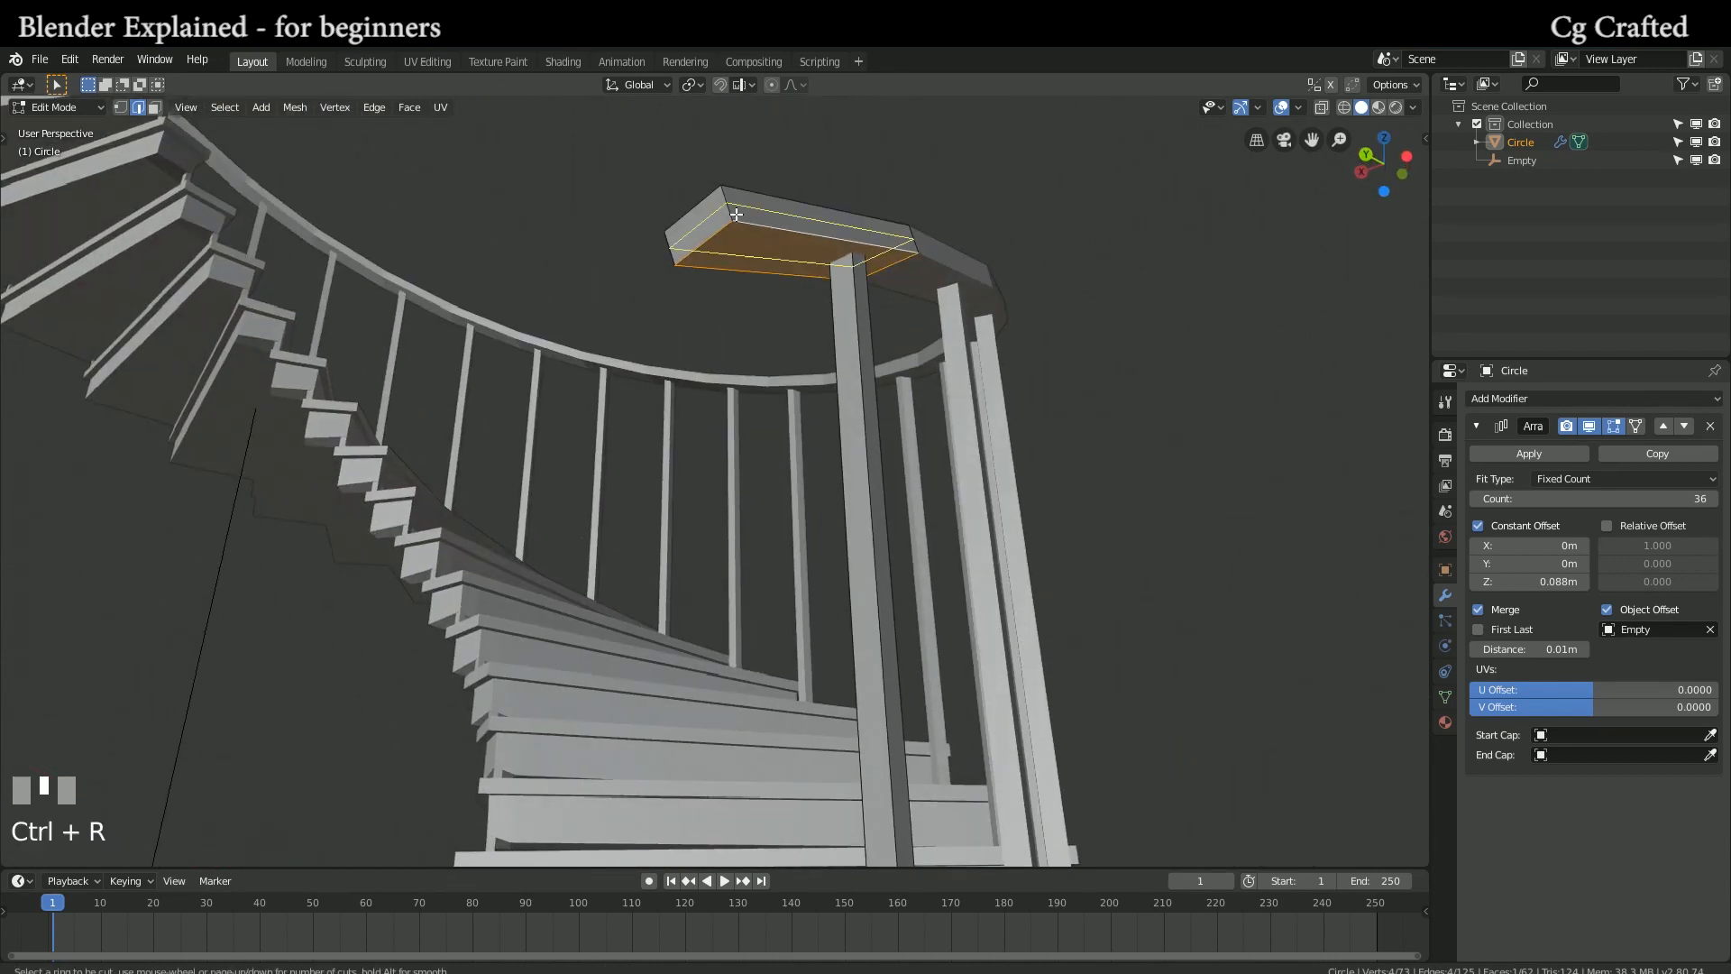
pyautogui.click(738, 213)
pyautogui.press('3')
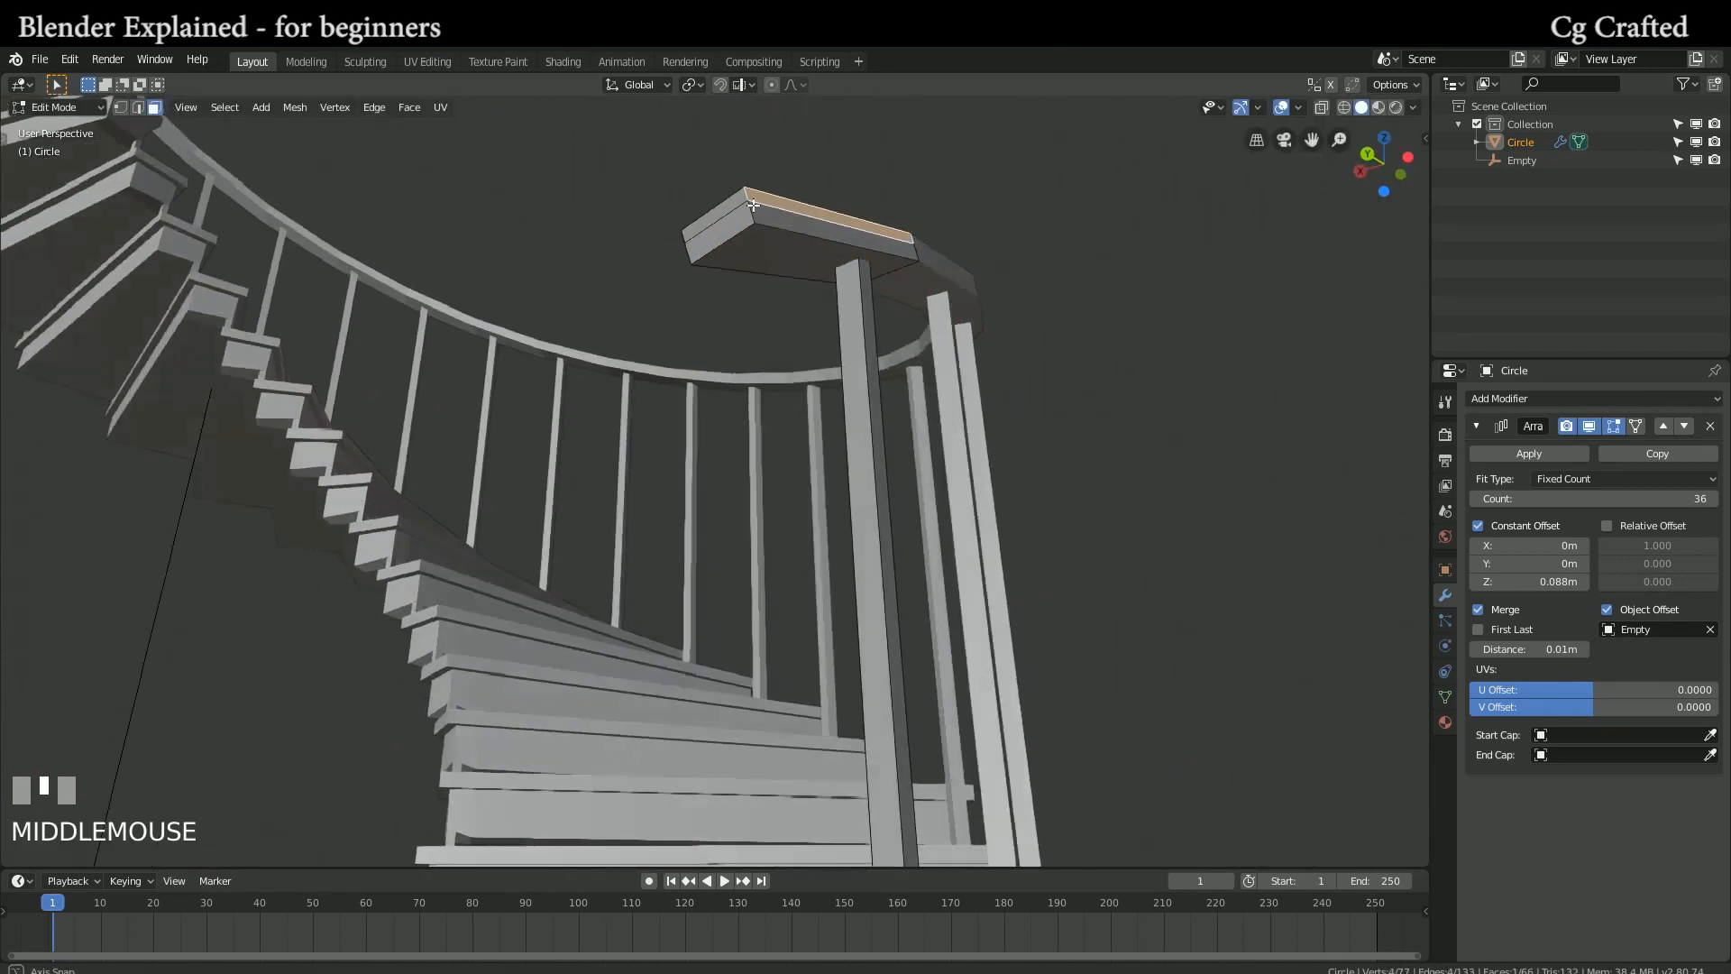
pyautogui.moveTo(734, 199)
pyautogui.mouseDown(button='middle')
pyautogui.moveTo(811, 270)
pyautogui.moveTo(933, 230)
pyautogui.mouseUp(button='middle')
pyautogui.keyDown('shift'); pyautogui.click(958, 220); pyautogui.keyUp('shift')
# Extrude the selected faces along normals into a thin lip and inspect the end cap
pyautogui.hotkey('alt', 'e')
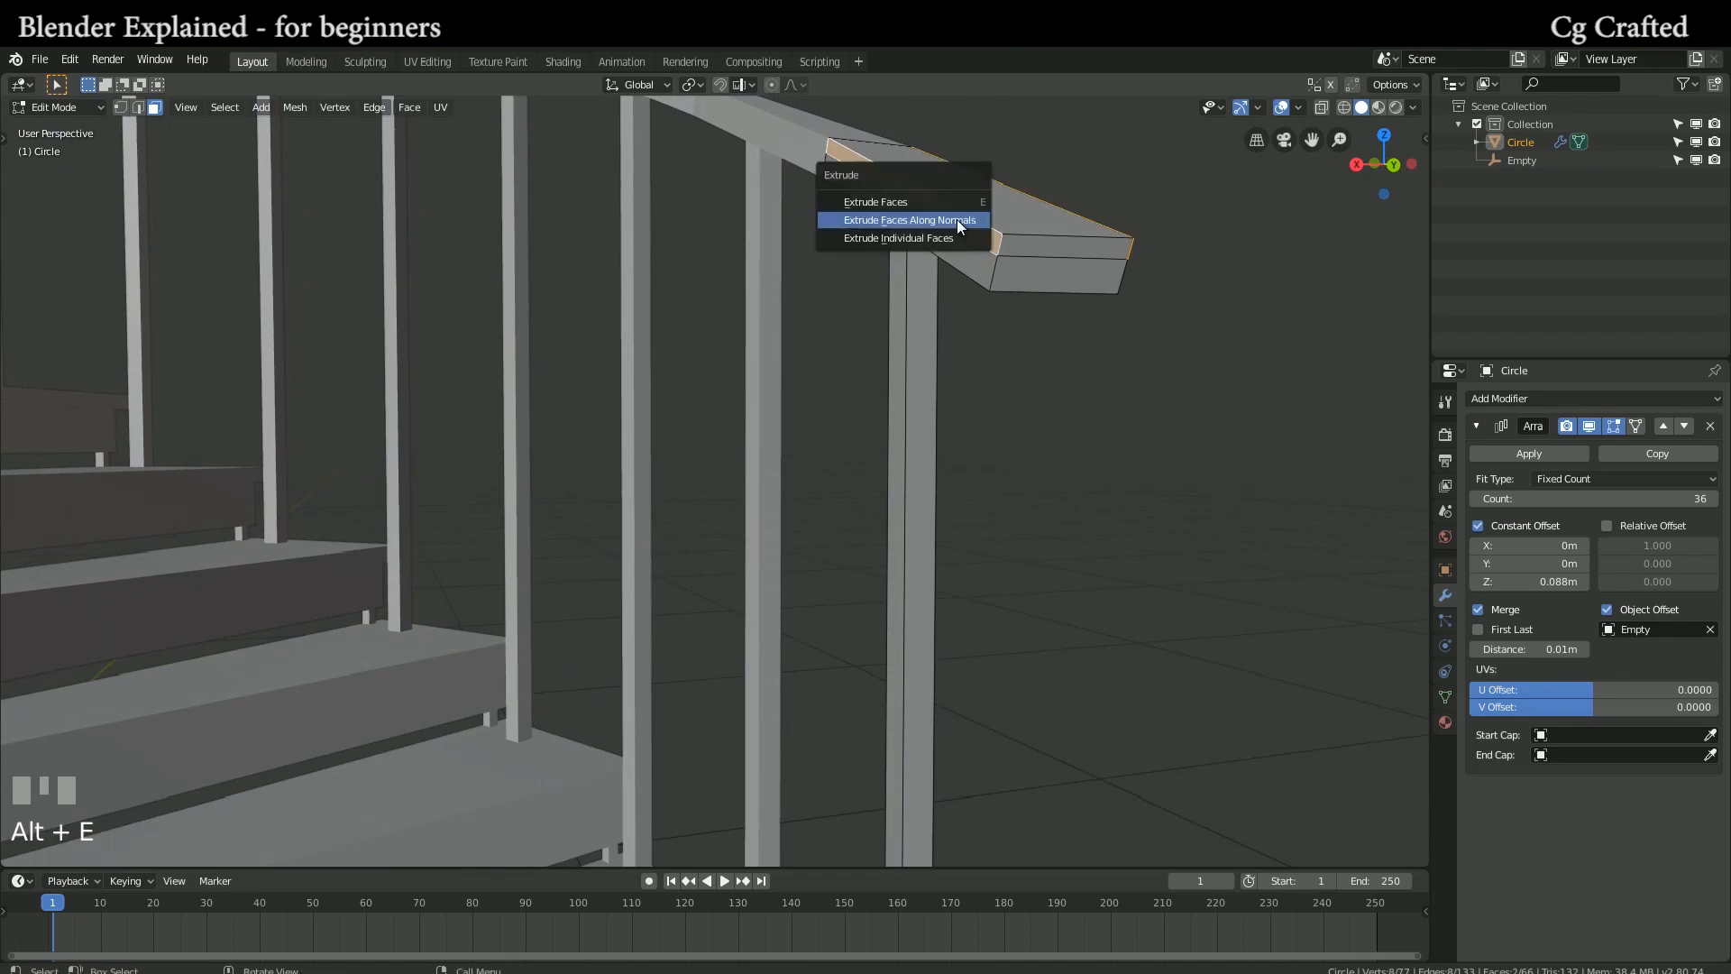
pyautogui.click(920, 227)
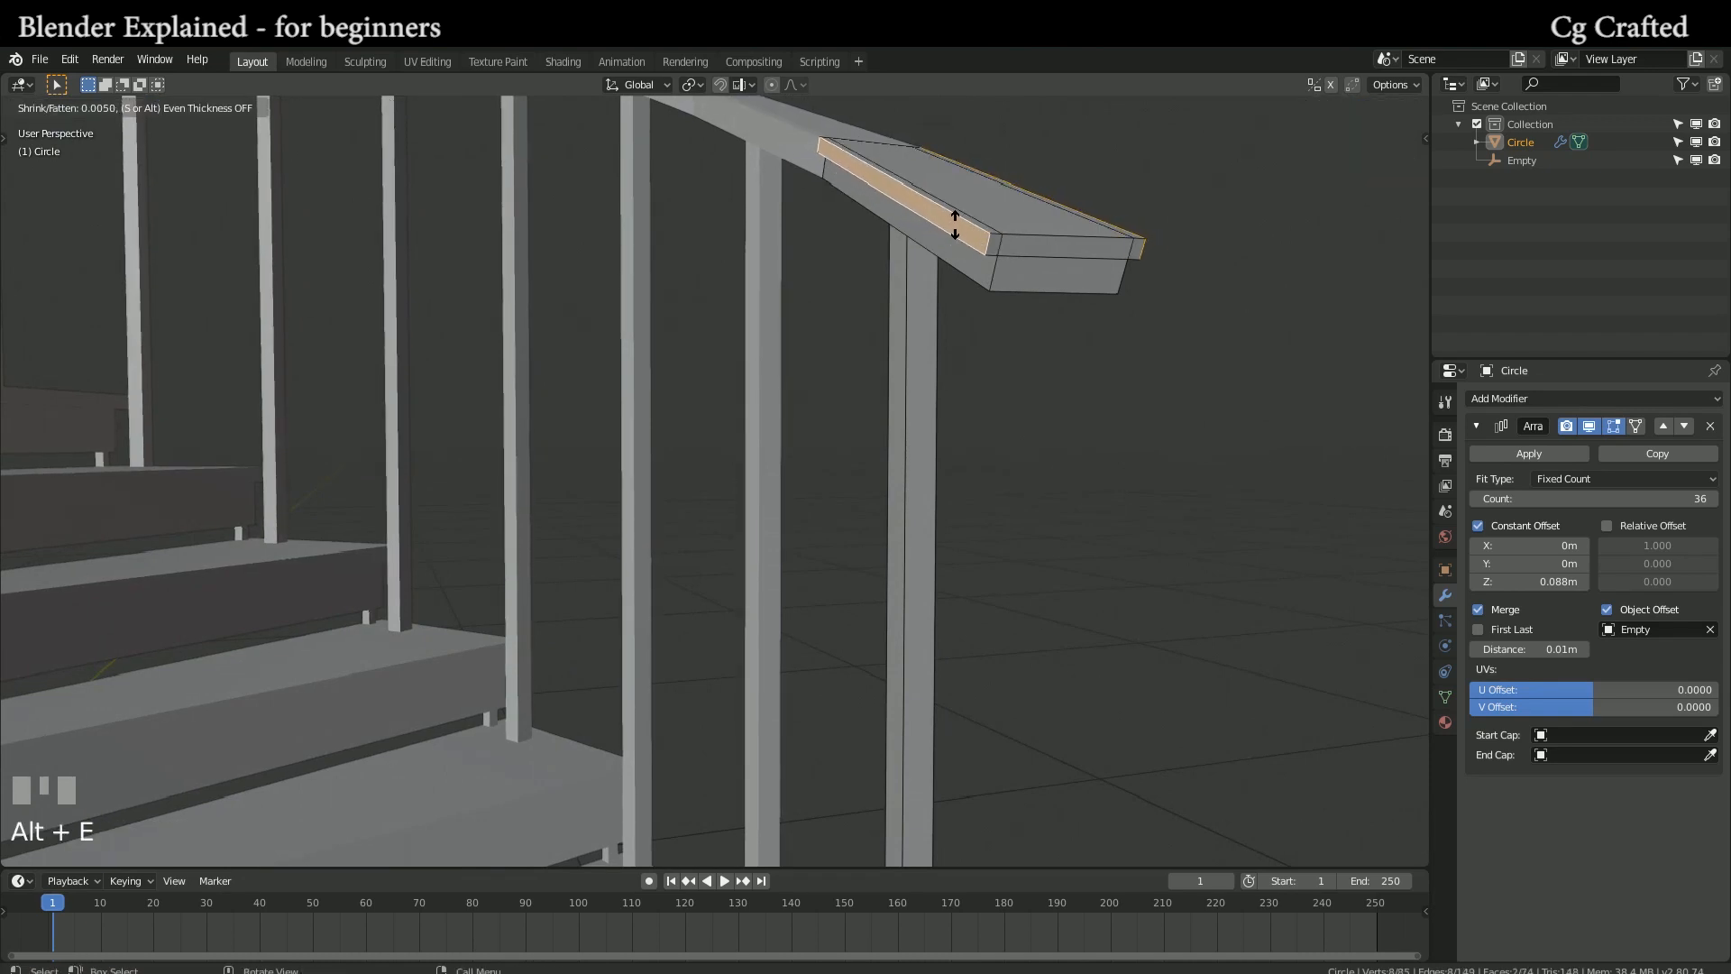
pyautogui.click(956, 223)
pyautogui.moveTo(955, 224); pyautogui.dragTo(879, 271, button='middle')
pyautogui.scroll(-2, 880, 271)
pyautogui.press('2')
pyautogui.click(923, 193)
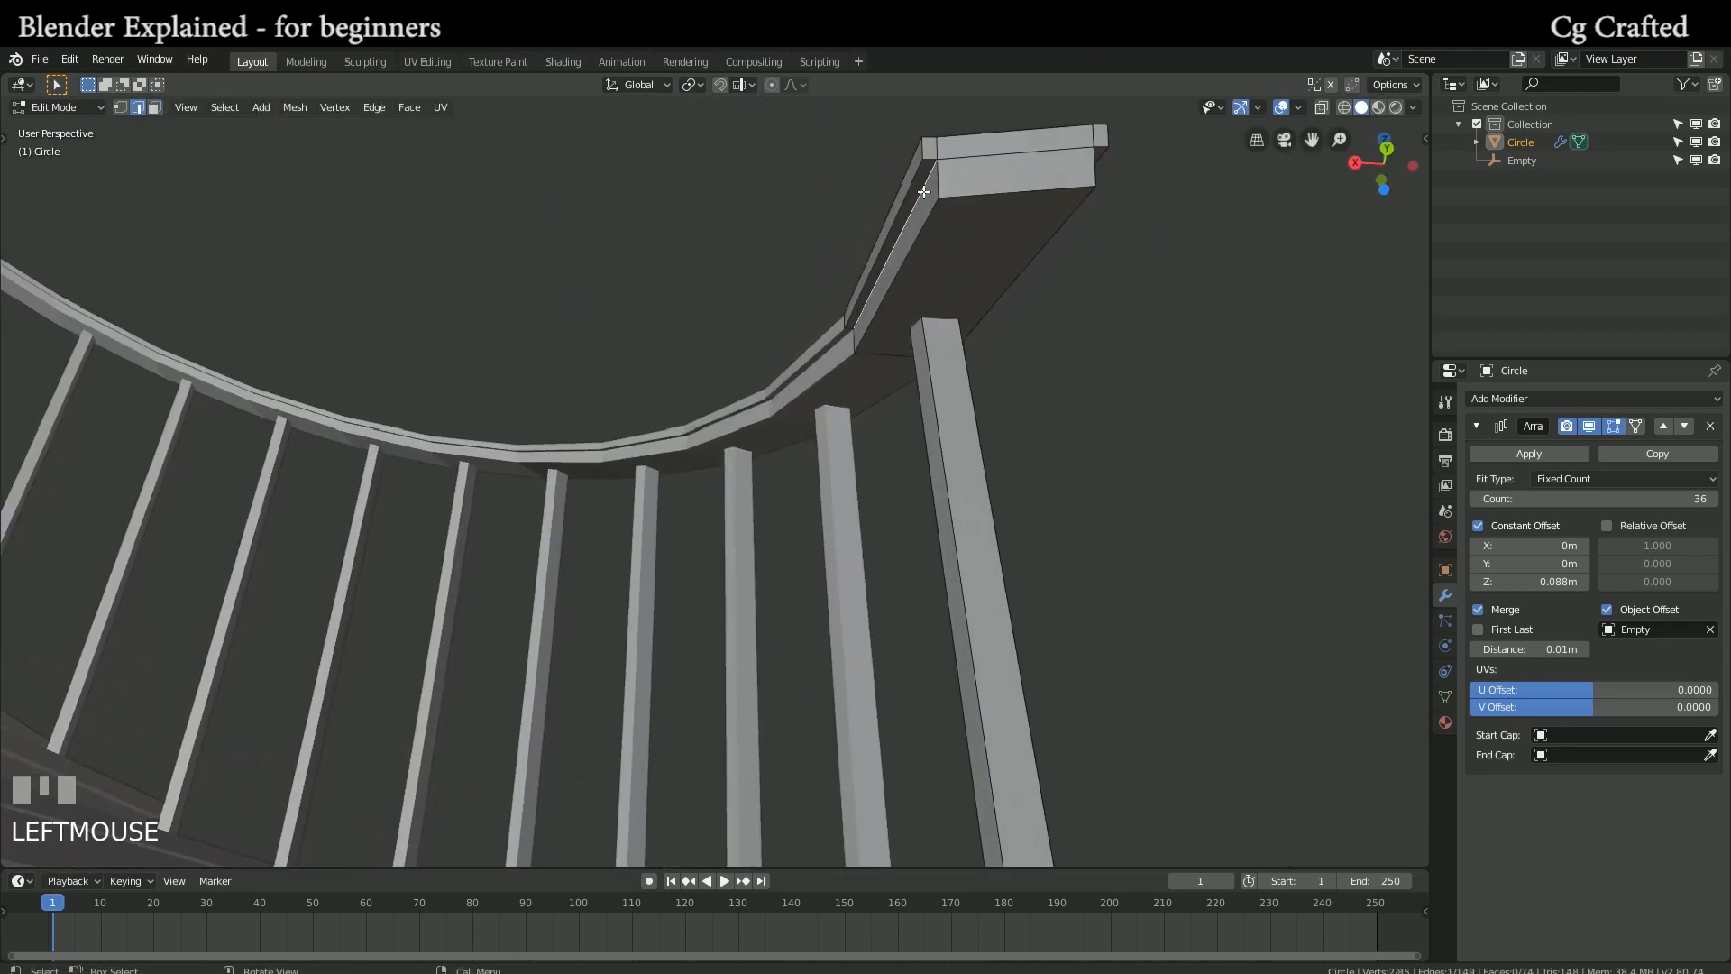
pyautogui.moveTo(923, 193)
pyautogui.mouseDown(button='middle')
pyautogui.moveTo(839, 244)
pyautogui.moveTo(784, 216)
pyautogui.moveTo(737, 154)
pyautogui.mouseUp(button='middle')
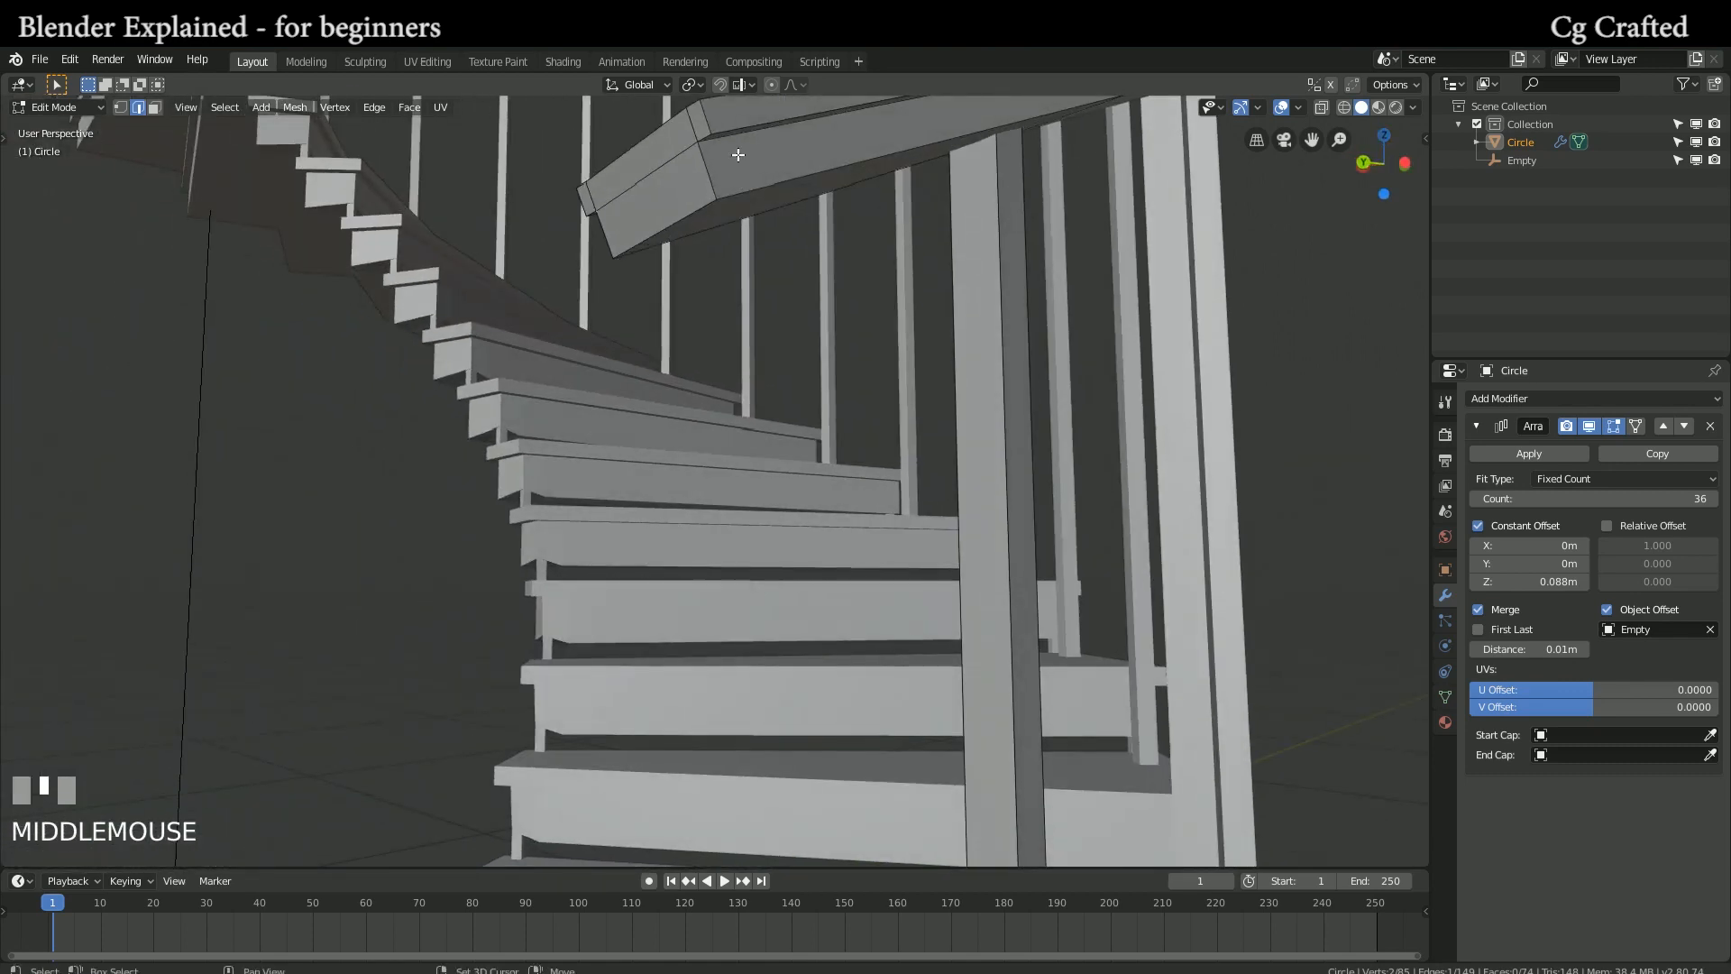
pyautogui.scroll(-5, 672, 361)
pyautogui.scroll(-3, 672, 361)
pyautogui.press('Tab')
pyautogui.keyDown('shift'); pyautogui.moveTo(671, 361); pyautogui.dragTo(647, 571, button='middle'); pyautogui.keyUp('shift')
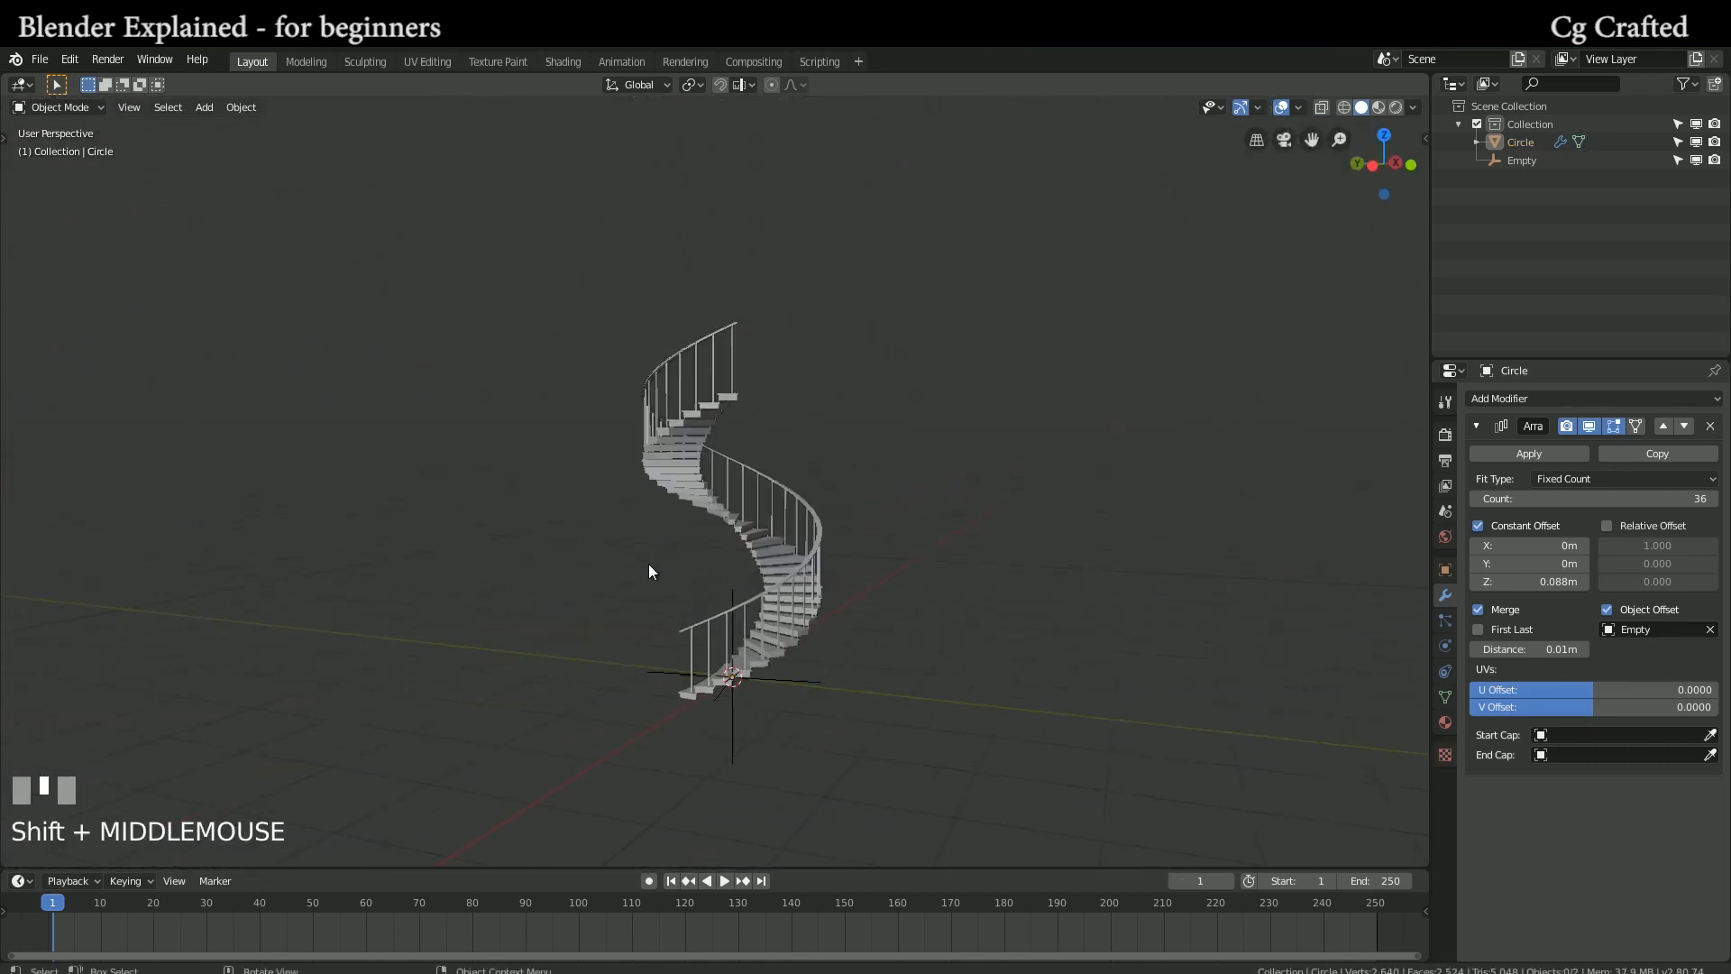
pyautogui.scroll(2, 647, 570)
pyautogui.scroll(-1, 653, 558)
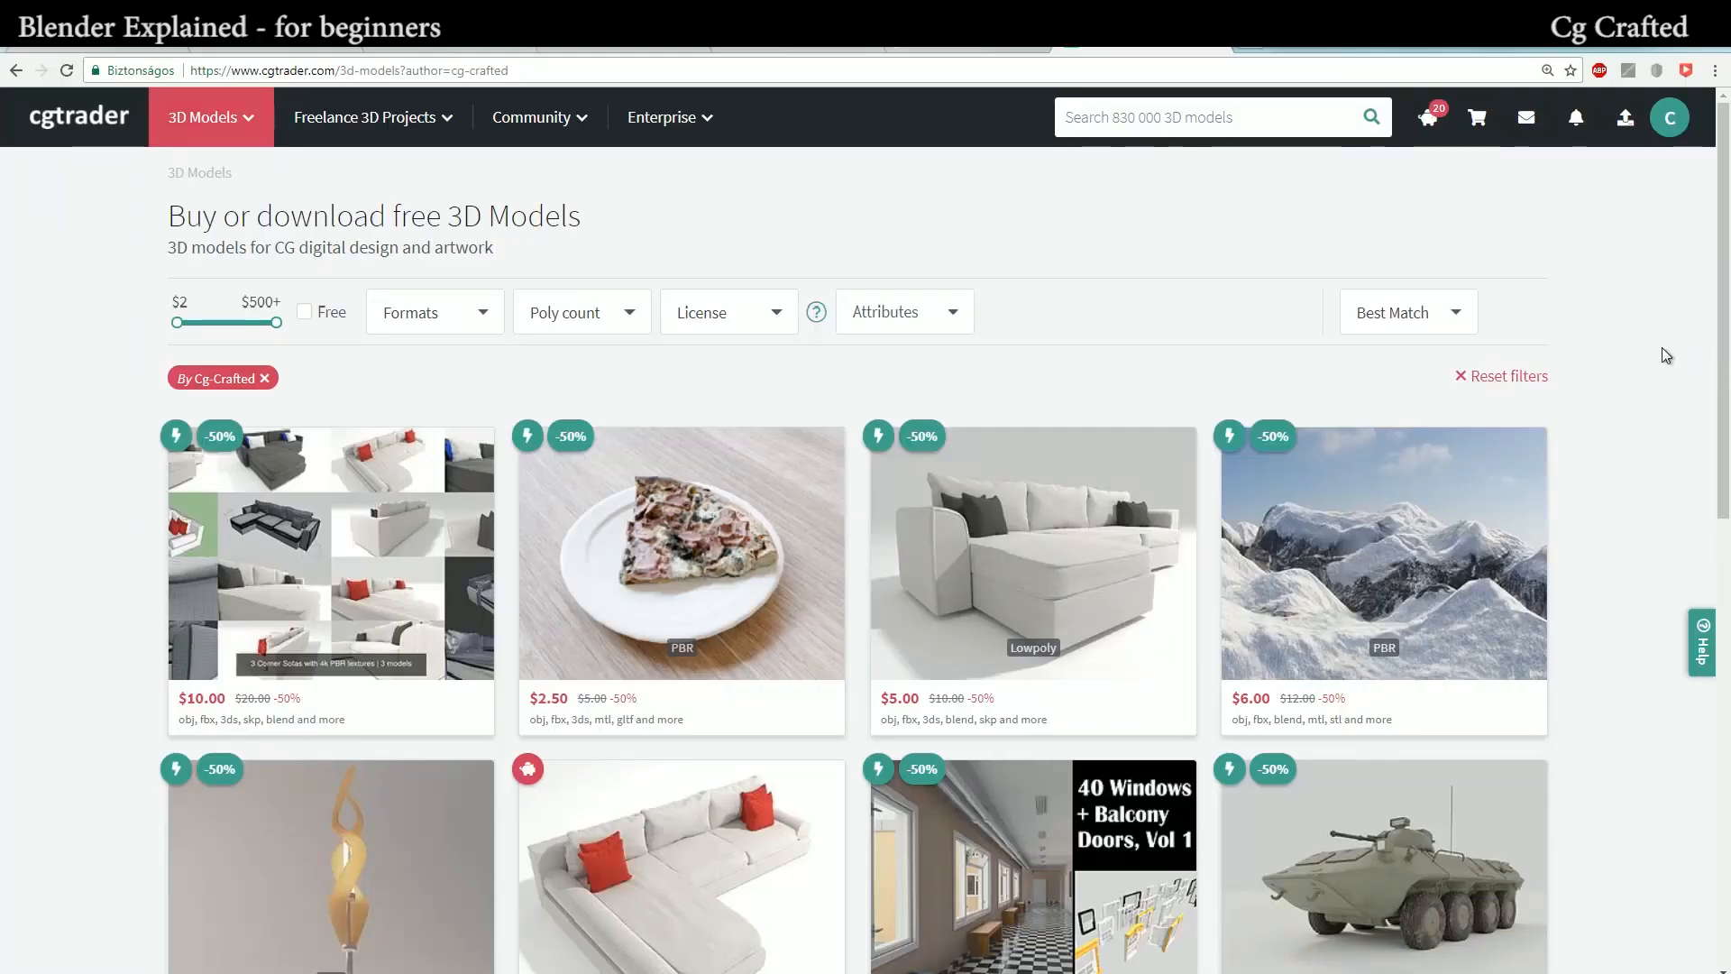
pyautogui.scroll(-2, 1661, 347)
pyautogui.scroll(-2, 1663, 347)
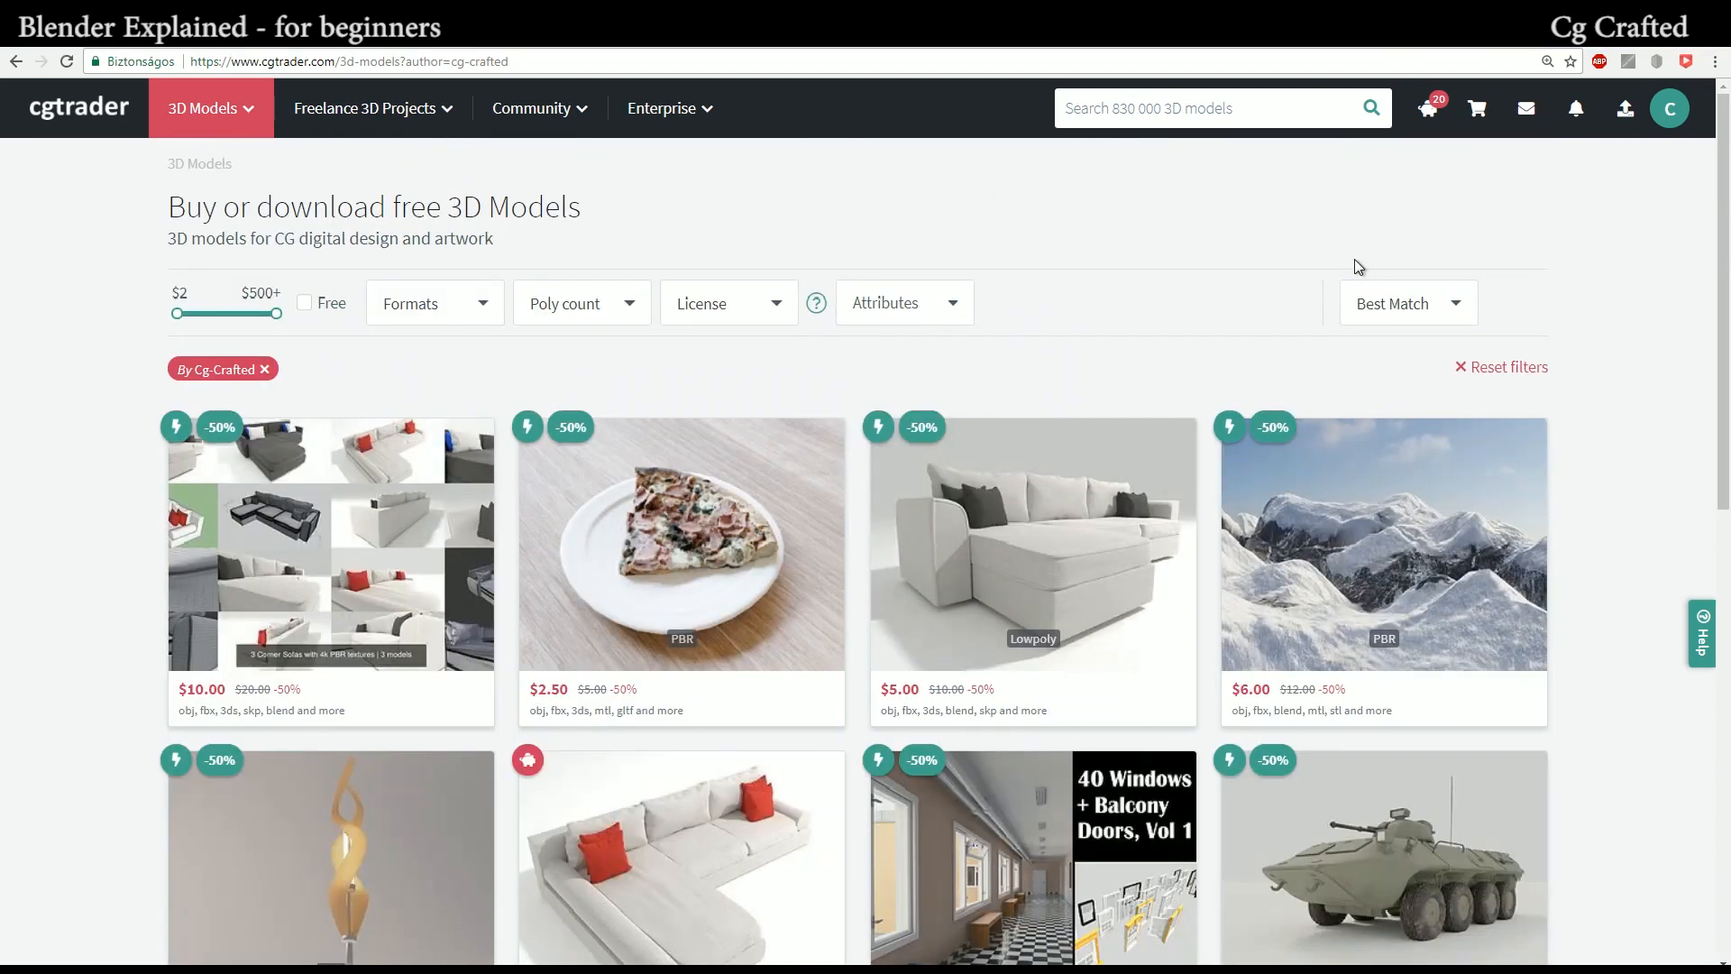
# Tick the Free filter so the listing shows only free models
pyautogui.click(308, 304)
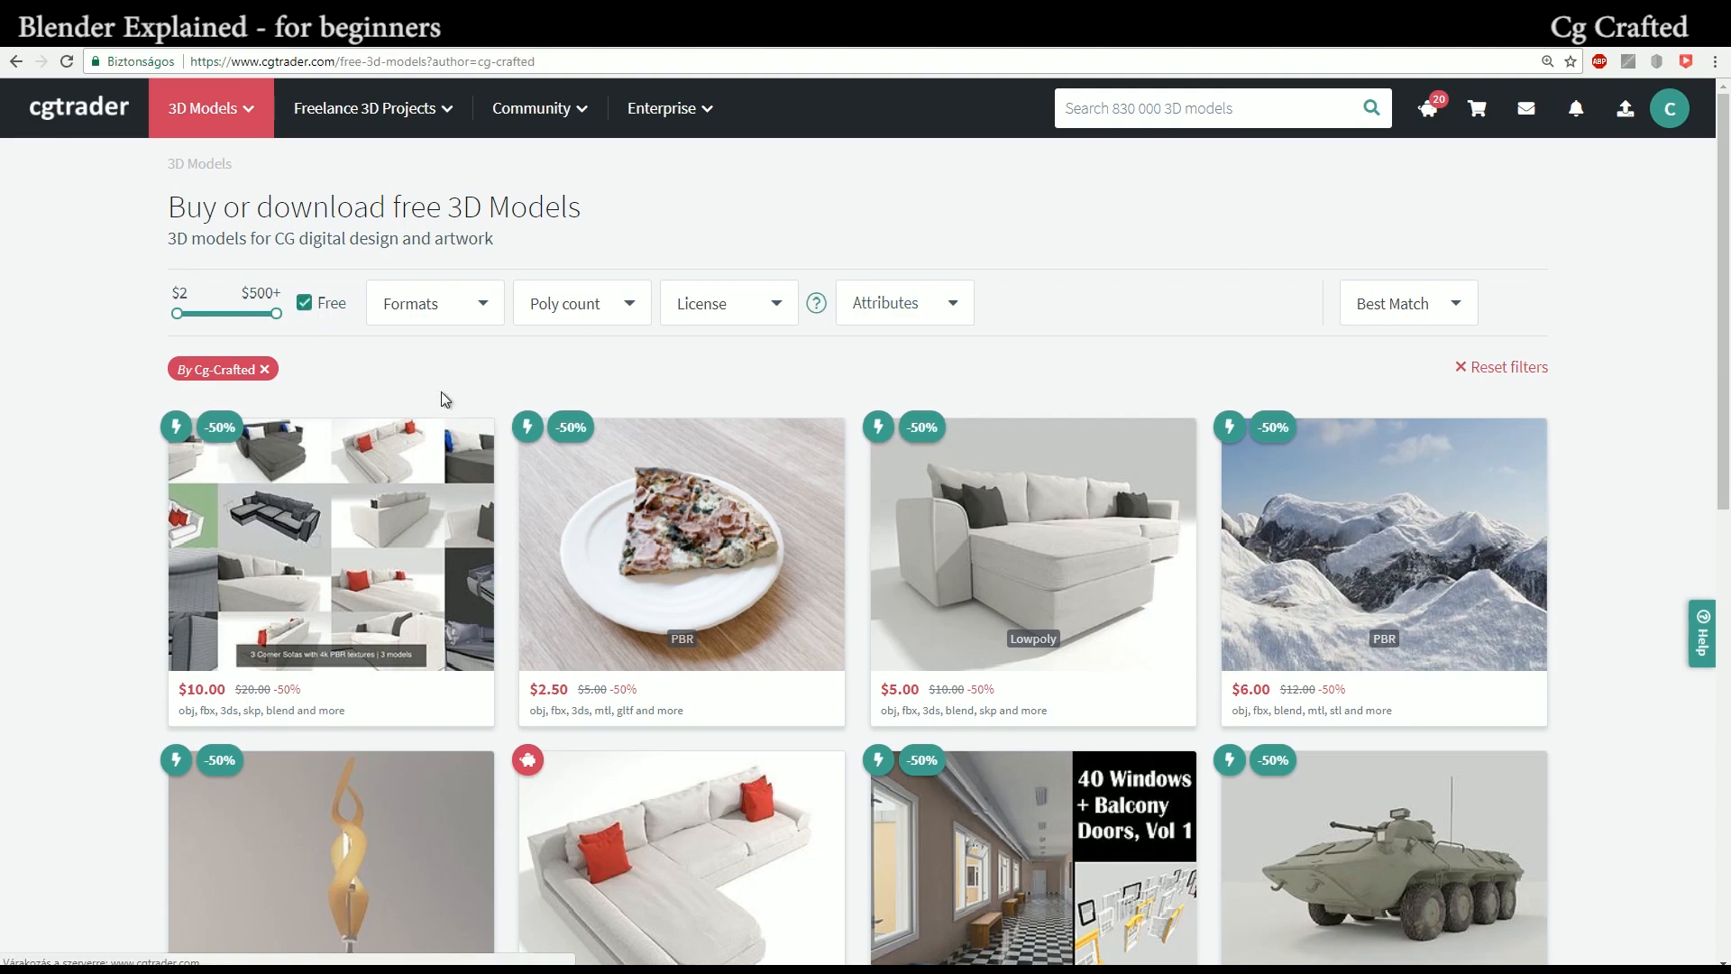